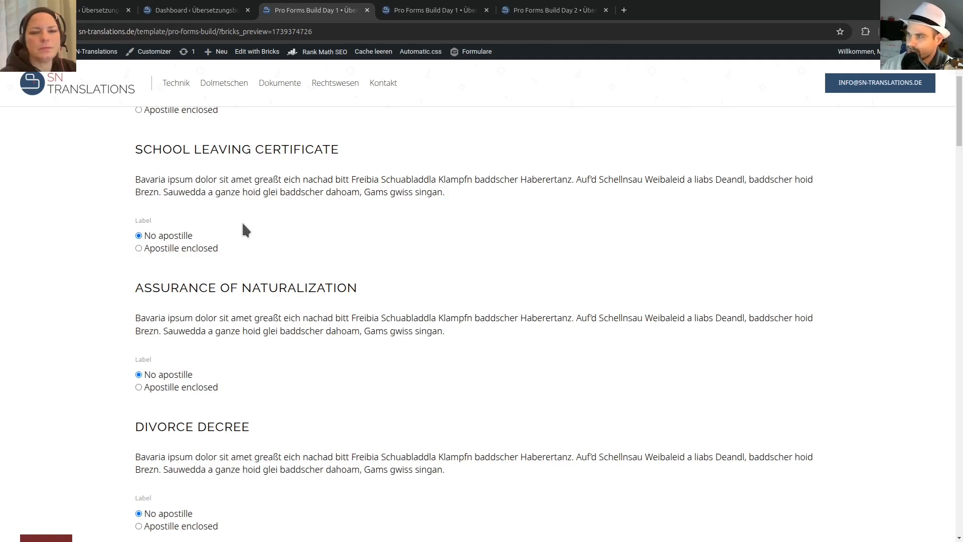
Test the School Leaving Certificate's apostille choice by switching between "Apostille enclosed" and "No apostille".
{"action": "left_click", "coordinate": [139, 248]}
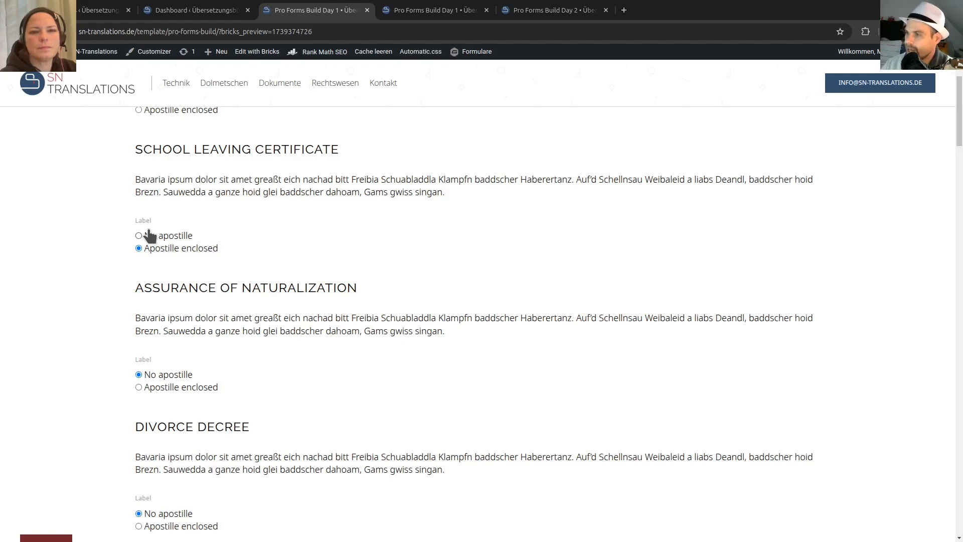
{"action": "left_click", "coordinate": [142, 236]}
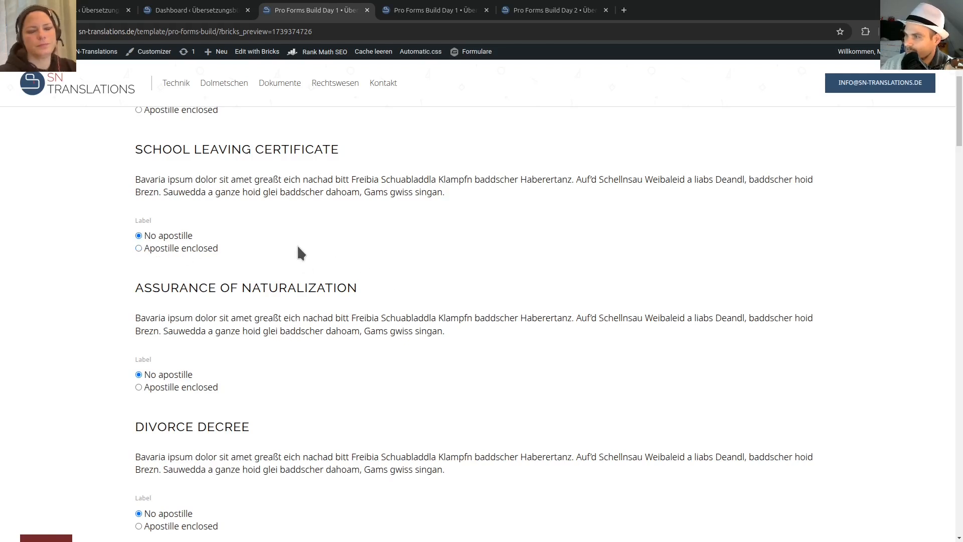
{"action": "scroll", "coordinate": [297, 245], "scroll_direction": "up", "scroll_amount": 1}
{"action": "left_click", "coordinate": [138, 308]}
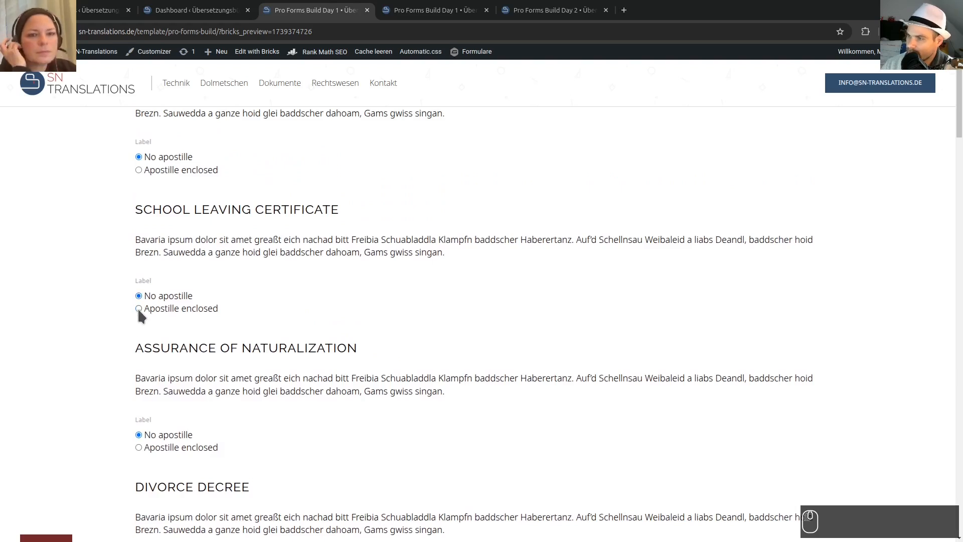
{"action": "left_click", "coordinate": [139, 296]}
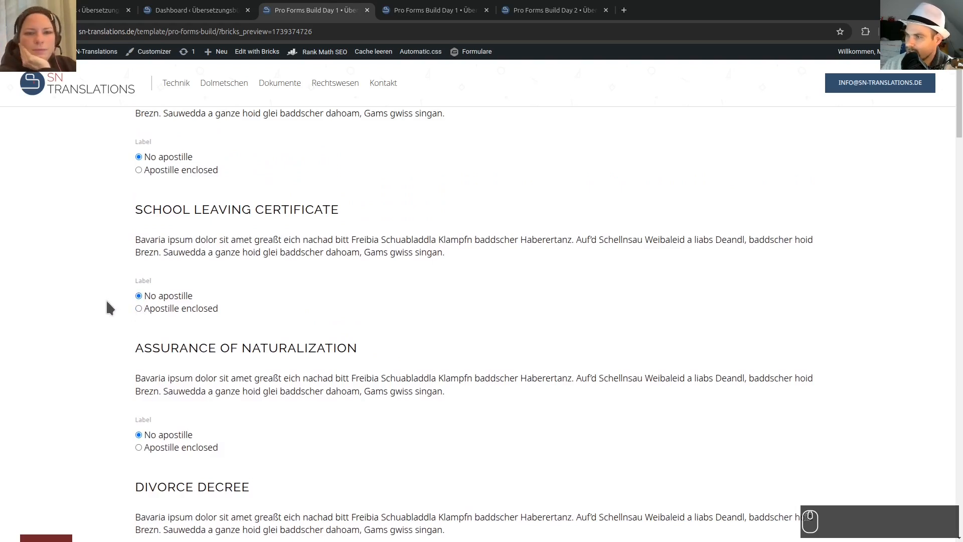
{"action": "left_click", "coordinate": [138, 309]}
{"action": "left_click", "coordinate": [139, 296]}
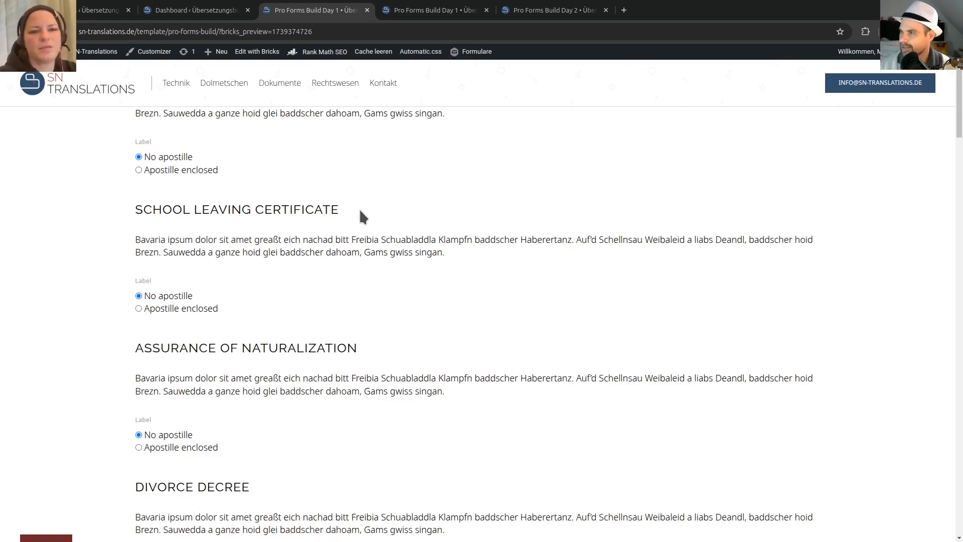
Close the two Pro Forms Build Day 1 pages and delete the Radio Wrapper from the Item block in the Day 2 template.
{"action": "left_click", "coordinate": [367, 10]}
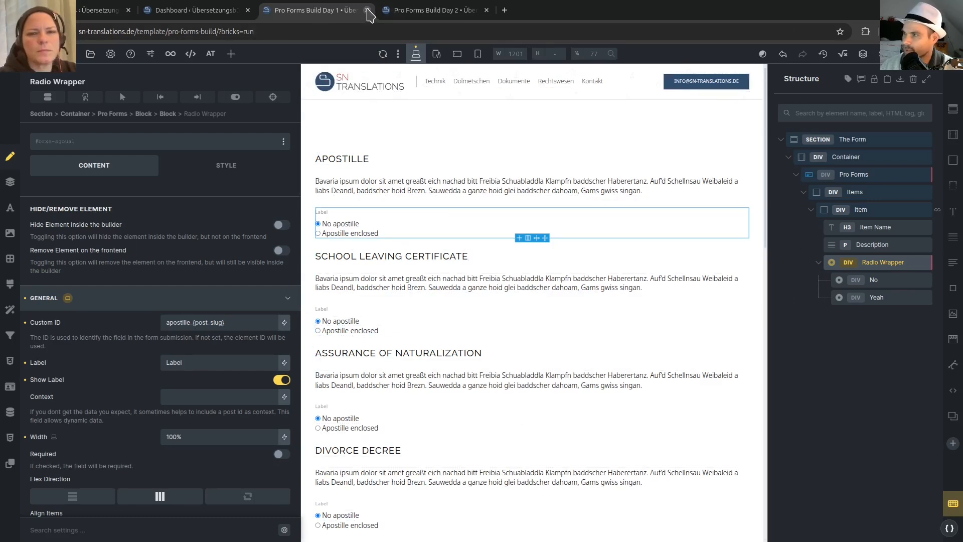
{"action": "left_click", "coordinate": [367, 10]}
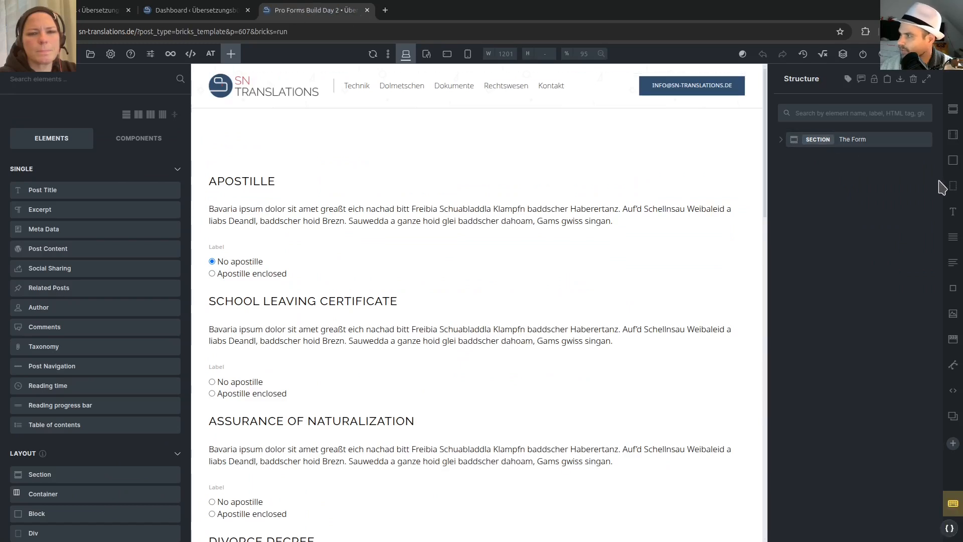
{"action": "left_click", "coordinate": [905, 142]}
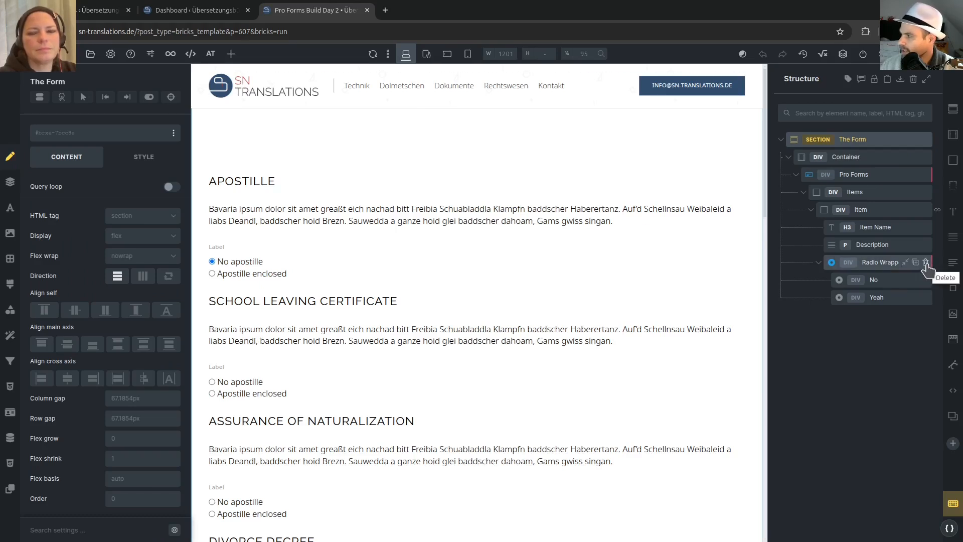
{"action": "left_click", "coordinate": [883, 263]}
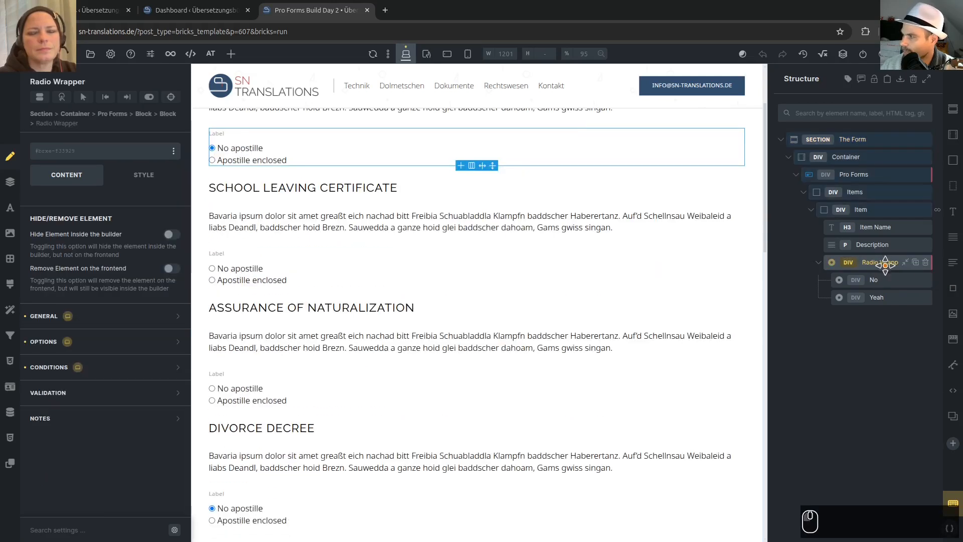
{"action": "left_click", "coordinate": [926, 262]}
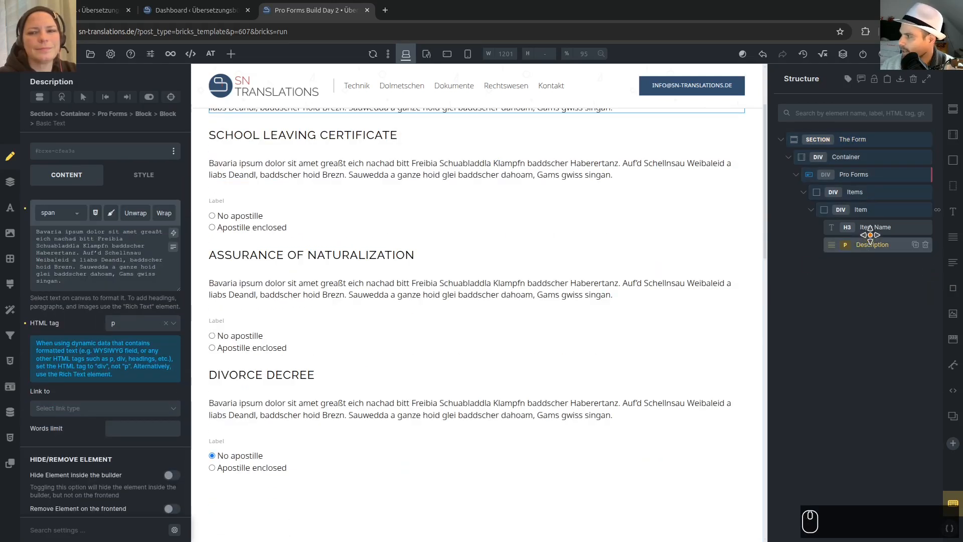
{"action": "left_click", "coordinate": [872, 210]}
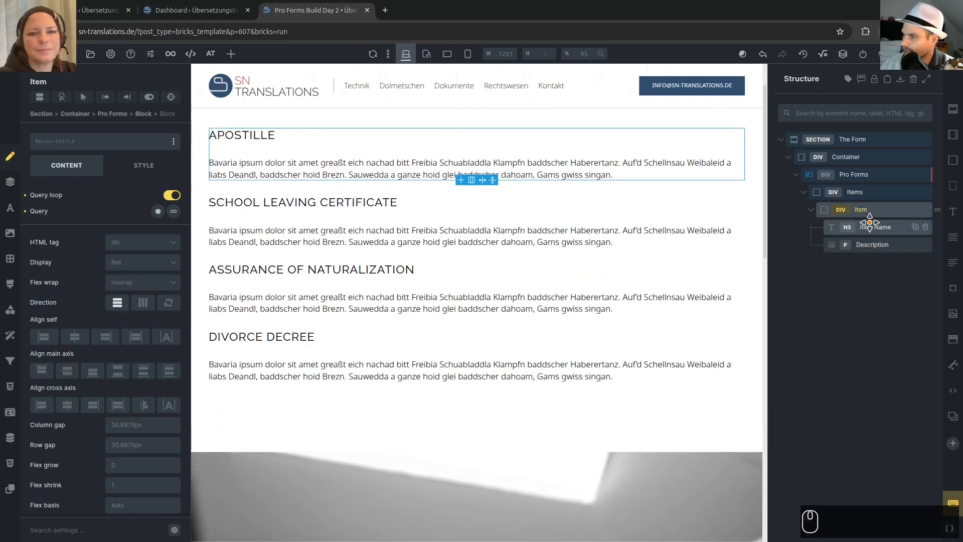
Open the ACF field group "Translation Items" for editing in the WordPress admin.
{"action": "left_click", "coordinate": [77, 9]}
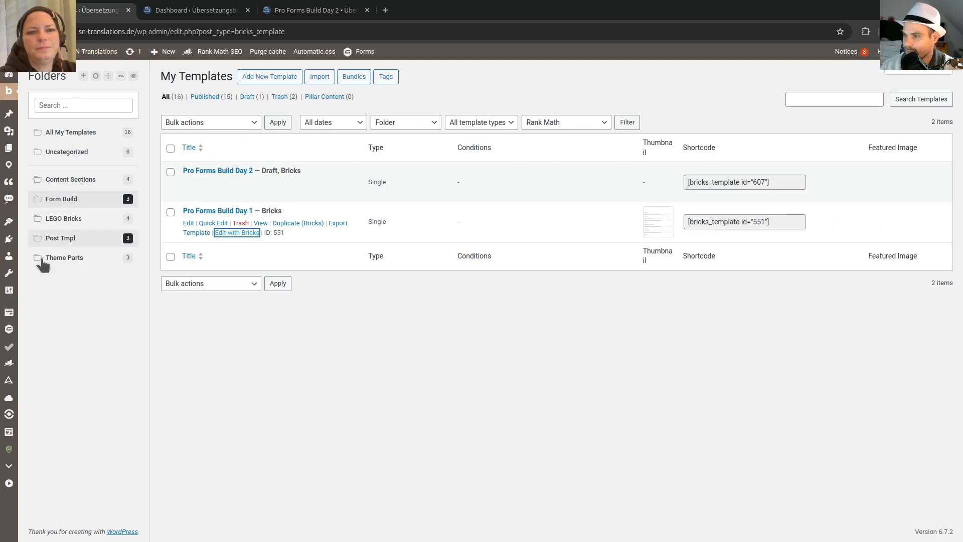
{"action": "mouse_move", "coordinate": [9, 434]}
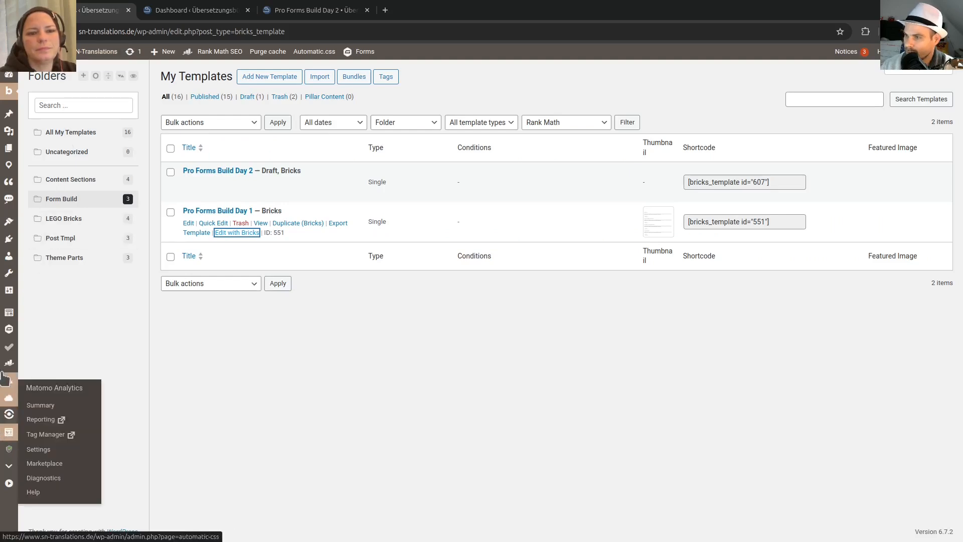
{"action": "mouse_move", "coordinate": [8, 326]}
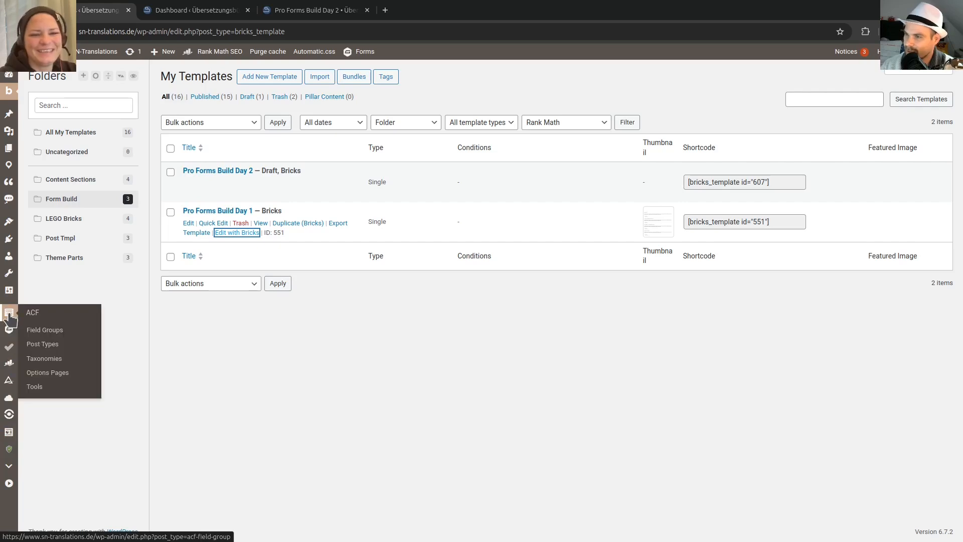
{"action": "left_click", "coordinate": [50, 330]}
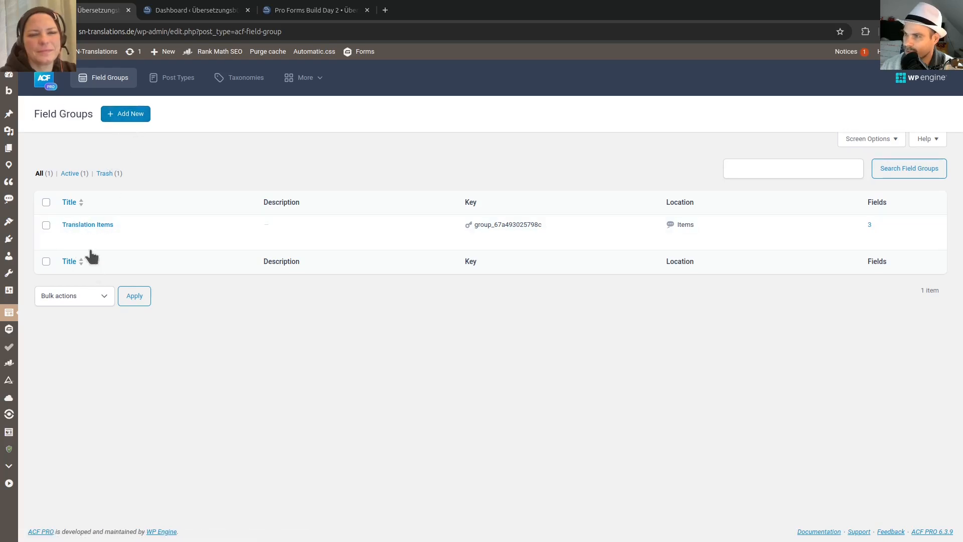
{"action": "left_click", "coordinate": [130, 116]}
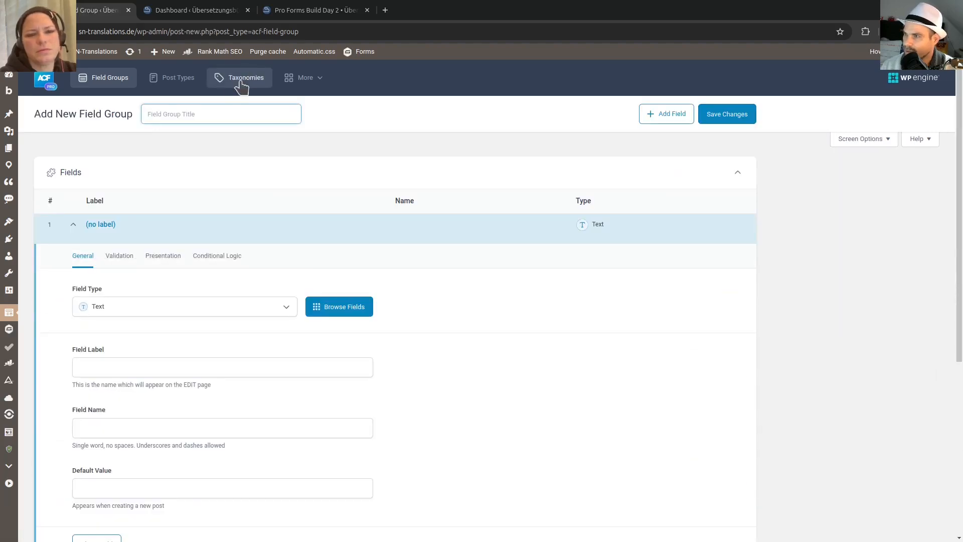
{"action": "key", "text": "alt+Left"}
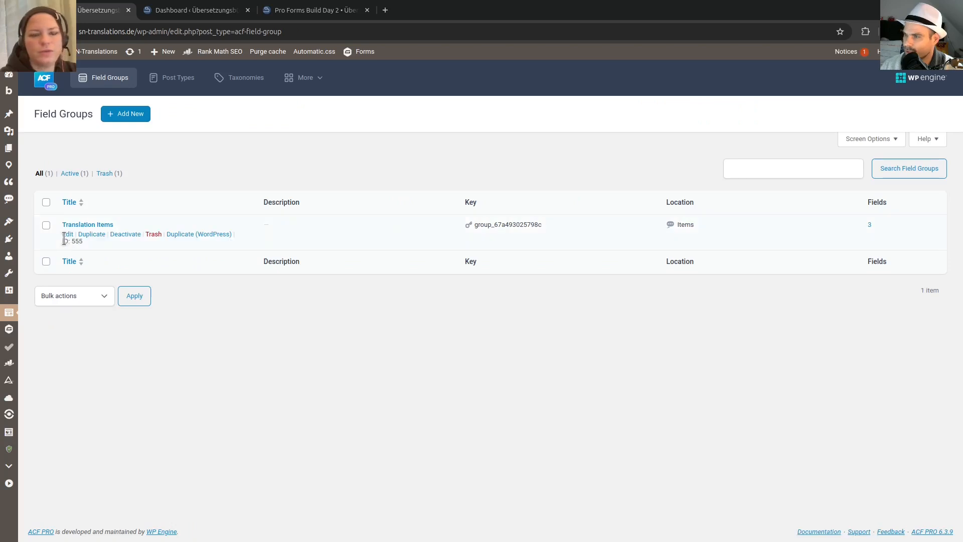
{"action": "left_click", "coordinate": [68, 236]}
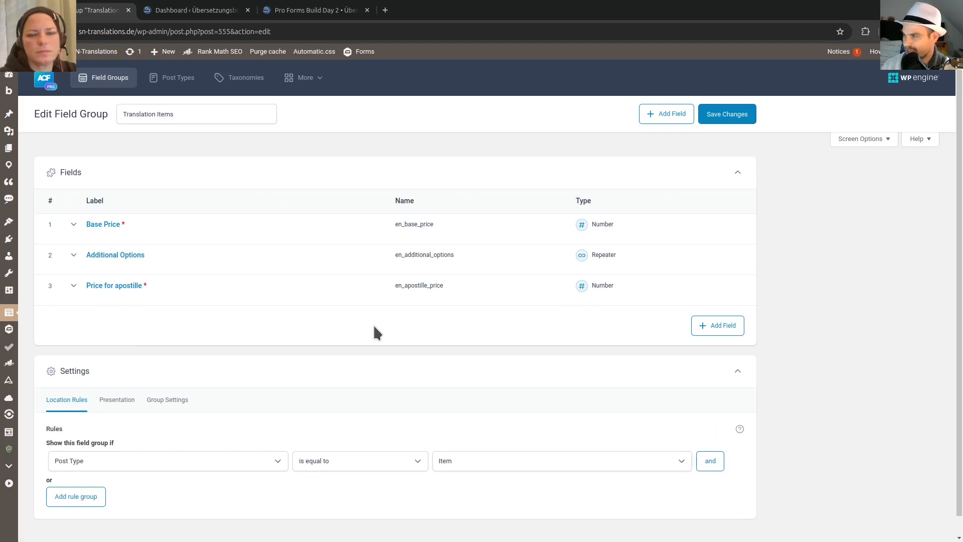
Open the list of all translation items in a separate background tab, staying on the field group.
{"action": "mouse_move", "coordinate": [230, 303]}
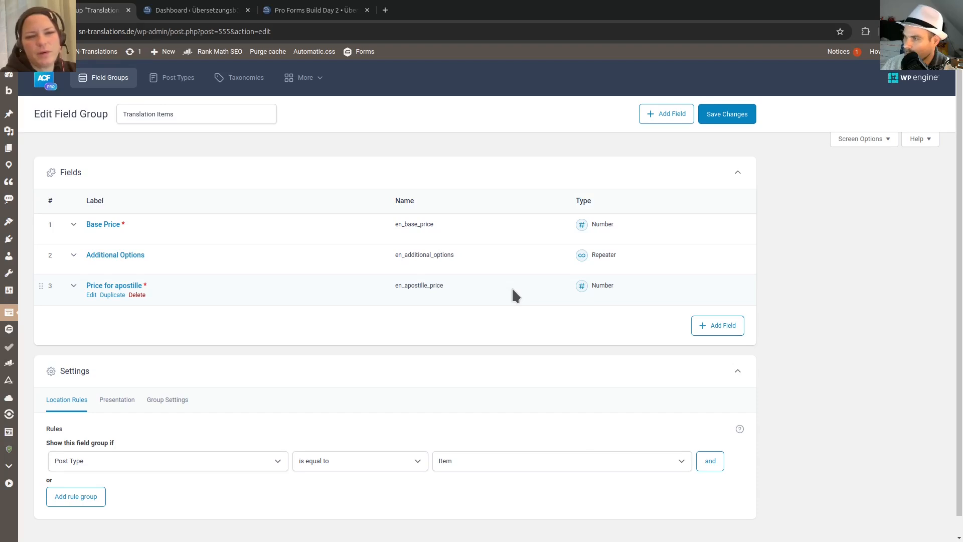
{"action": "middle_click", "coordinate": [9, 206]}
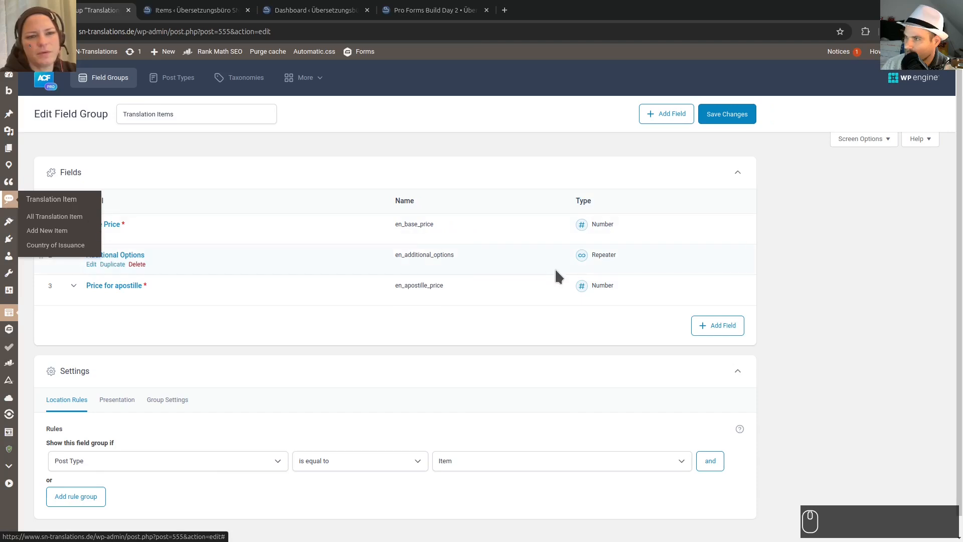
{"action": "left_click", "coordinate": [453, 333]}
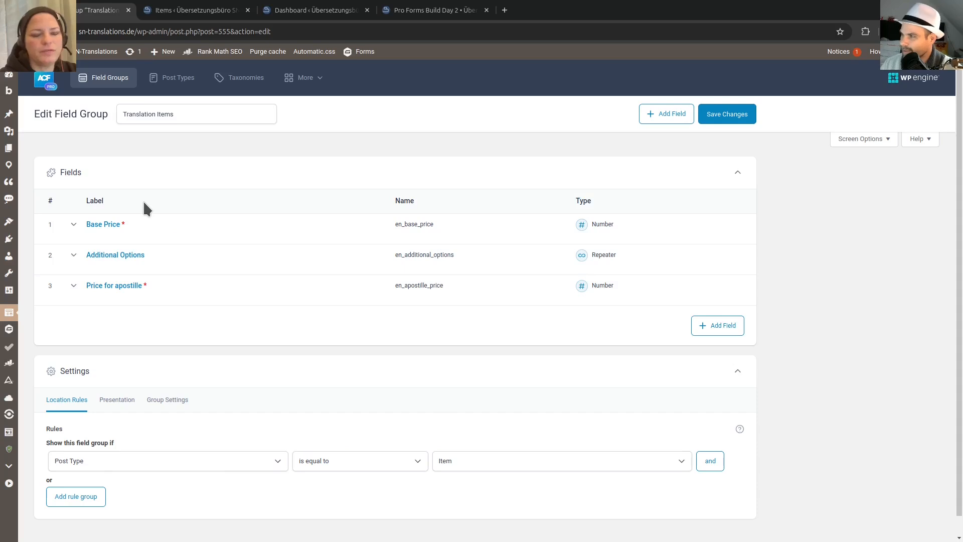
Delete the Base Price and Price for apostille fields from the Translation Items field group.
{"action": "mouse_move", "coordinate": [139, 224]}
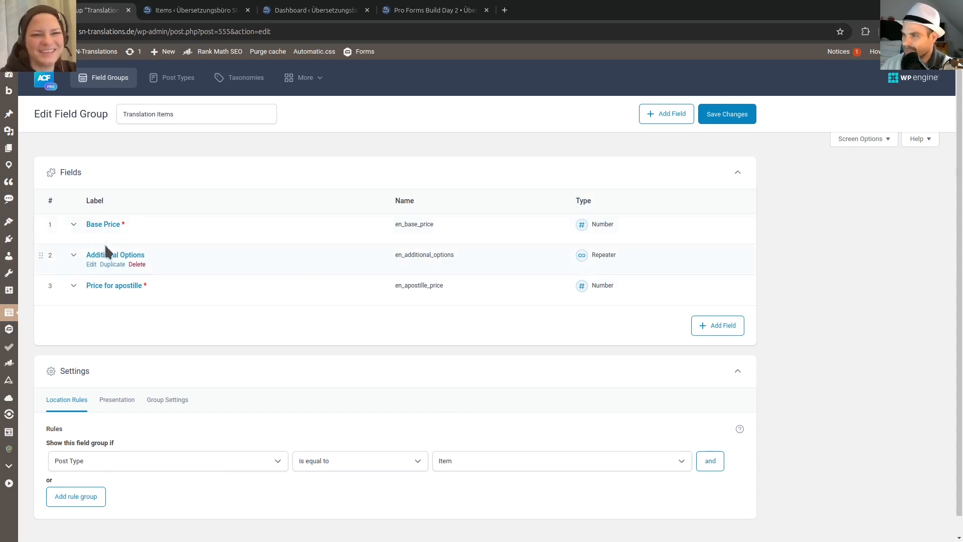
{"action": "left_click", "coordinate": [73, 228]}
{"action": "mouse_move", "coordinate": [127, 223]}
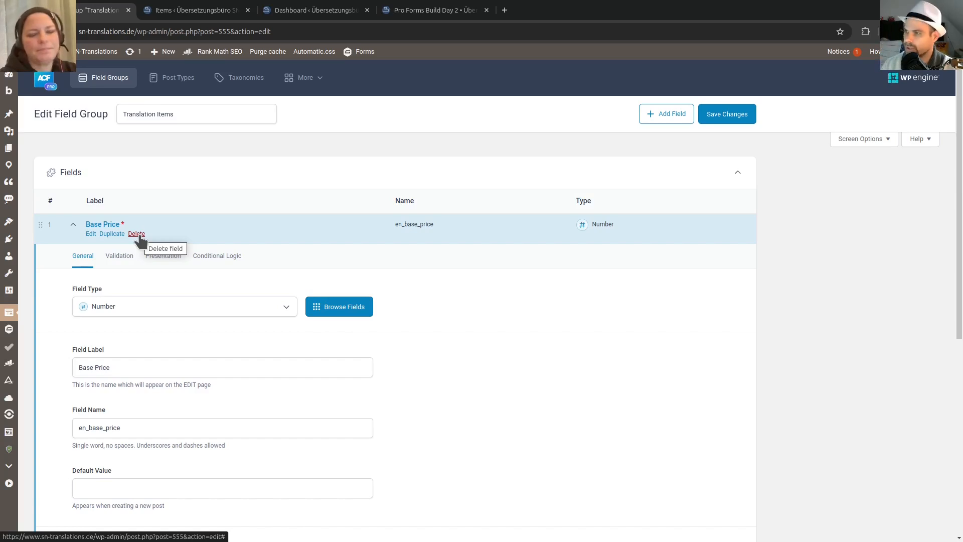
{"action": "left_click", "coordinate": [136, 234]}
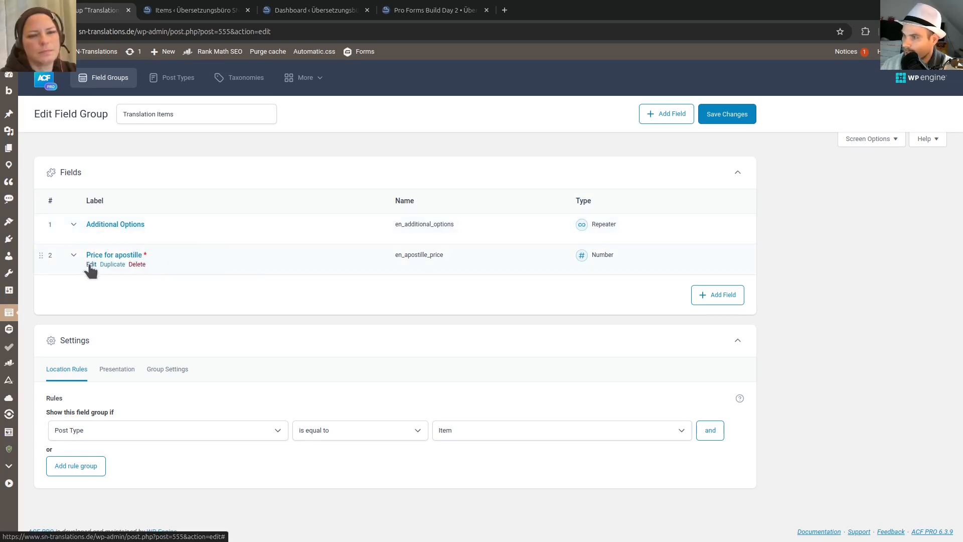
{"action": "left_click", "coordinate": [151, 254]}
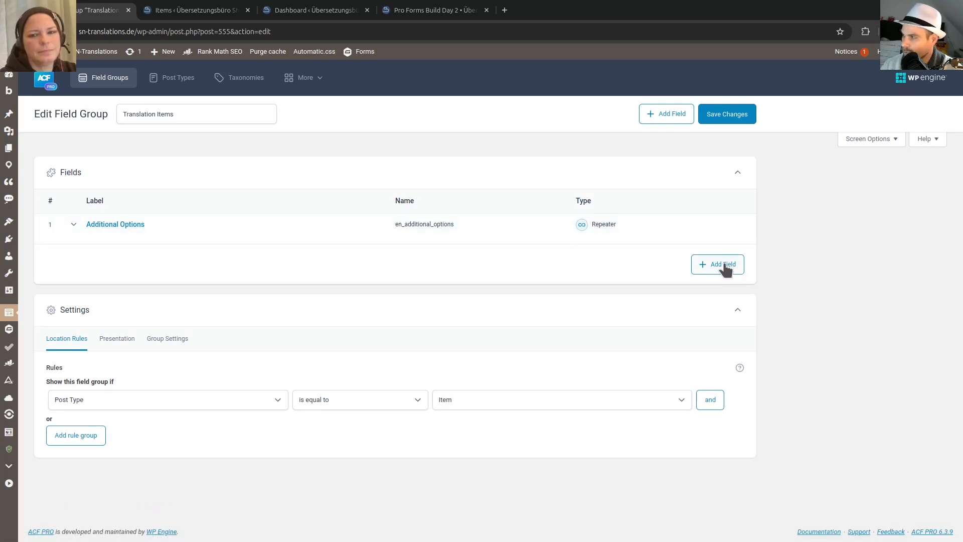
Add a Repeater field labelled "Default Options" with the field name en_default_options.
{"action": "left_click", "coordinate": [725, 266]}
{"action": "left_click", "coordinate": [114, 396]}
{"action": "type", "text": "Default Options"}
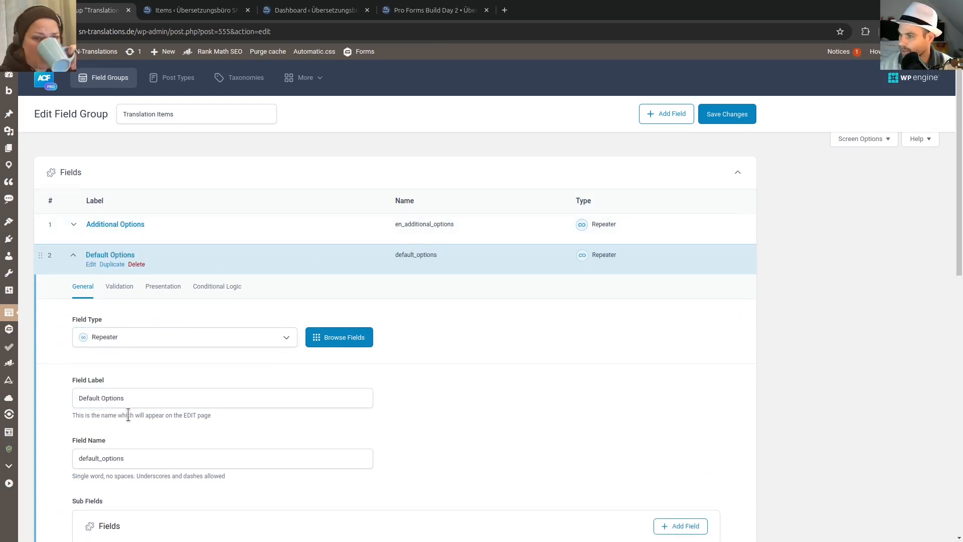
{"action": "scroll", "coordinate": [100, 401], "scroll_direction": "down", "scroll_amount": 1}
{"action": "left_click", "coordinate": [79, 398]}
{"action": "type", "text": "en_"}
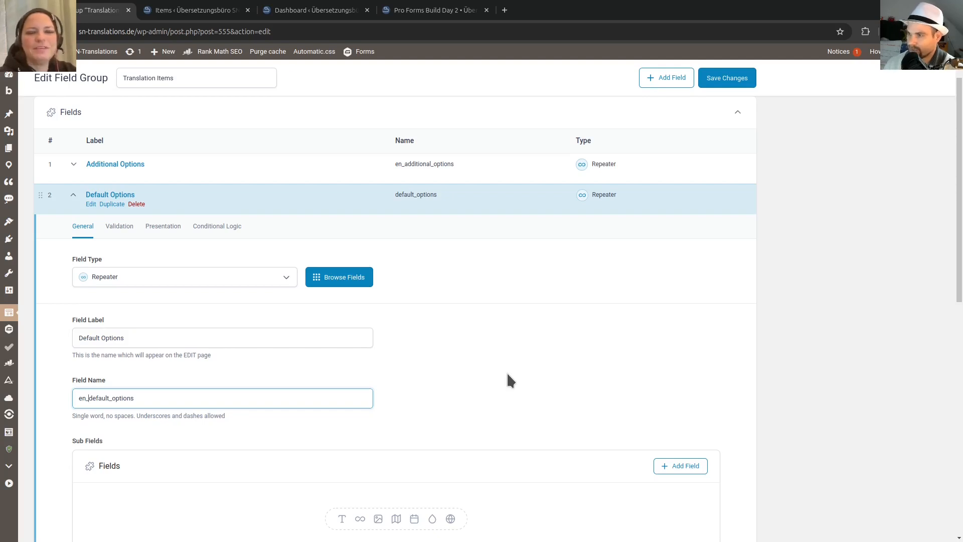
{"action": "left_click_drag", "start_coordinate": [88, 398], "coordinate": [74, 397]}
{"action": "left_click", "coordinate": [533, 364]}
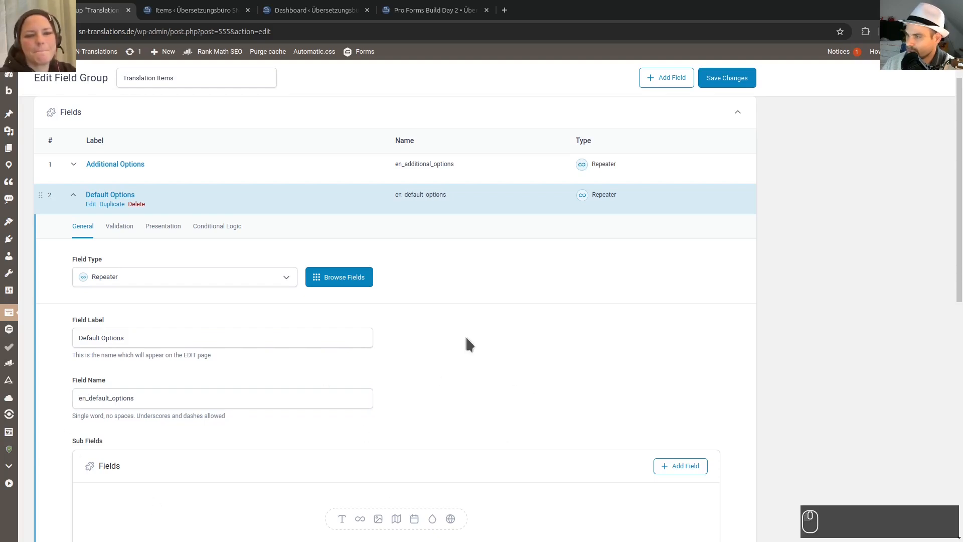
Add a first sub field of type Text to the Default Options repeater and label it "Option".
{"action": "scroll", "coordinate": [465, 322], "scroll_direction": "down", "scroll_amount": 3}
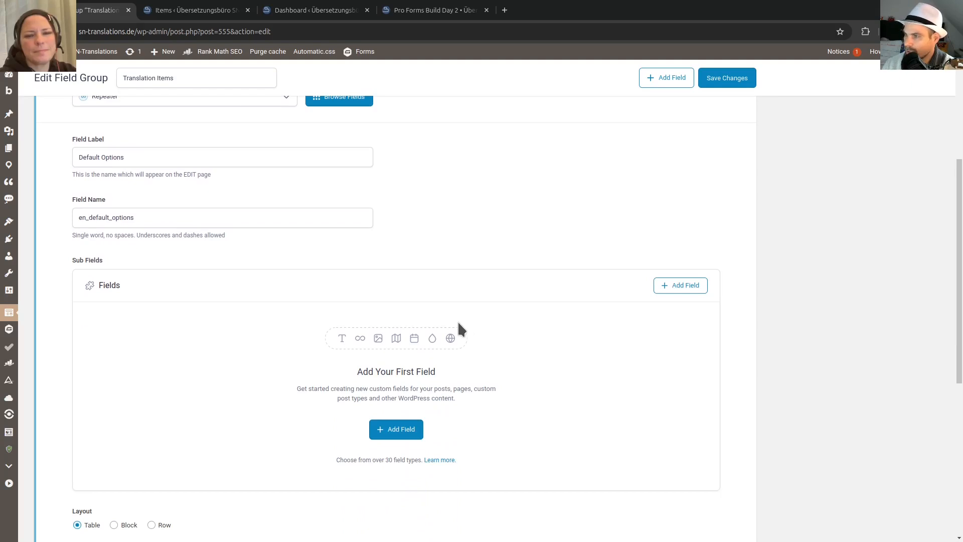
{"action": "scroll", "coordinate": [457, 320], "scroll_direction": "down", "scroll_amount": 2}
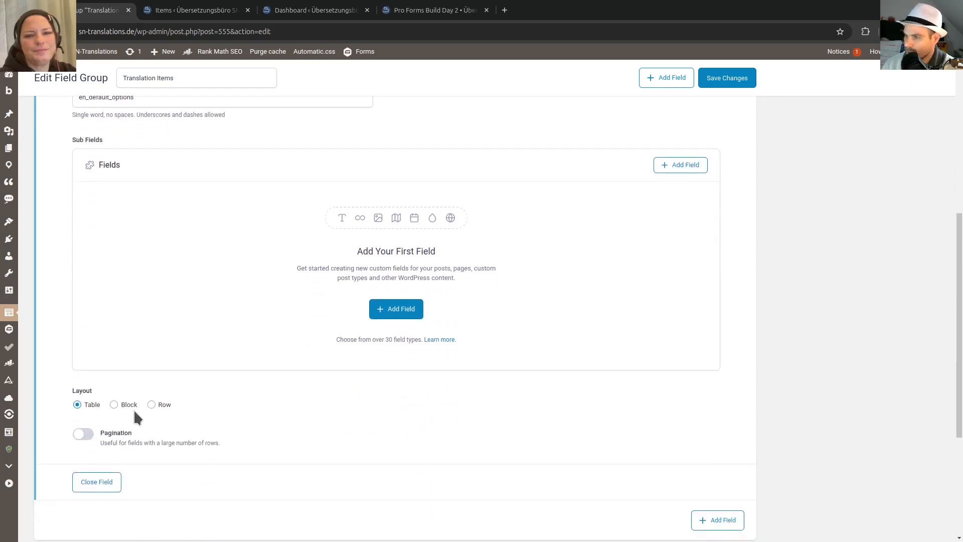
{"action": "scroll", "coordinate": [427, 215], "scroll_direction": "up", "scroll_amount": 1}
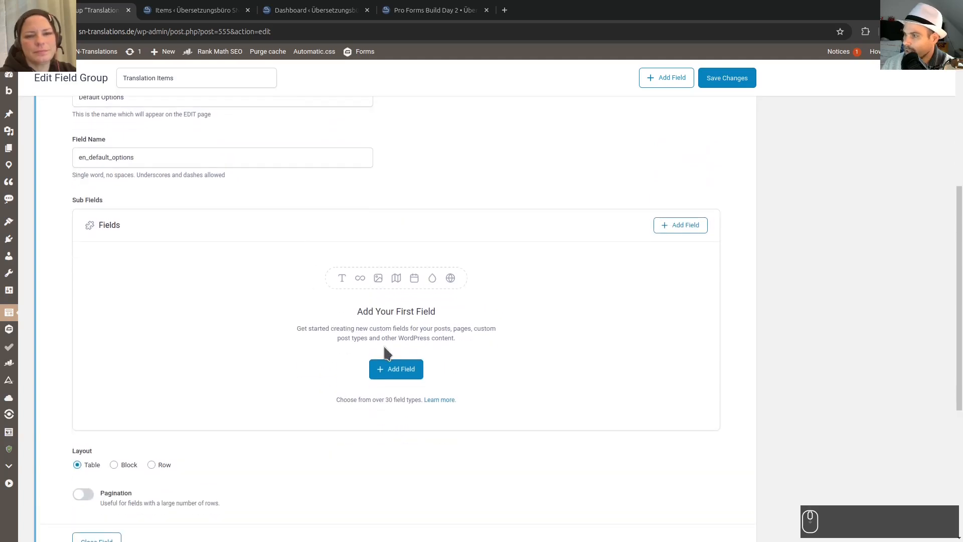
{"action": "left_click", "coordinate": [401, 370]}
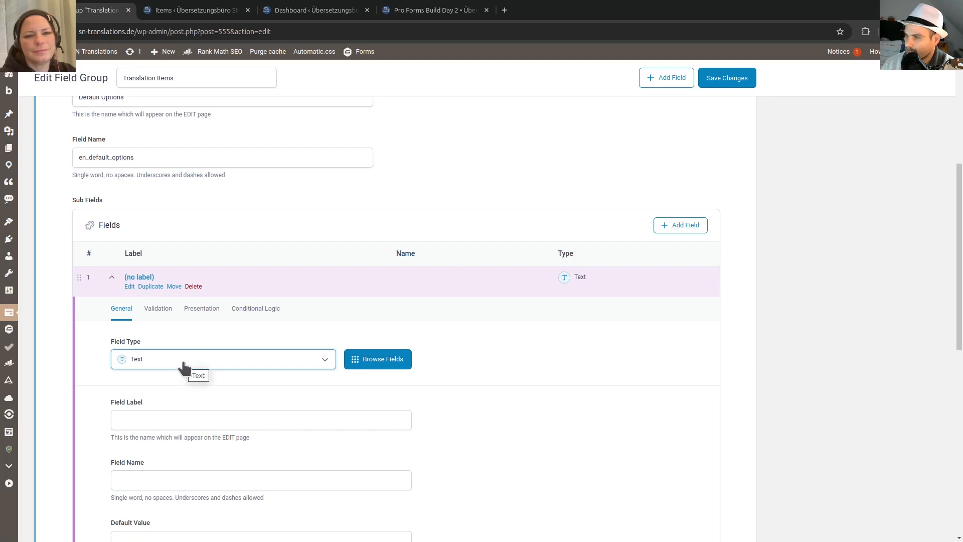
{"action": "left_click", "coordinate": [185, 367]}
{"action": "left_click", "coordinate": [185, 369]}
{"action": "left_click", "coordinate": [168, 420]}
{"action": "type", "text": "Title"}
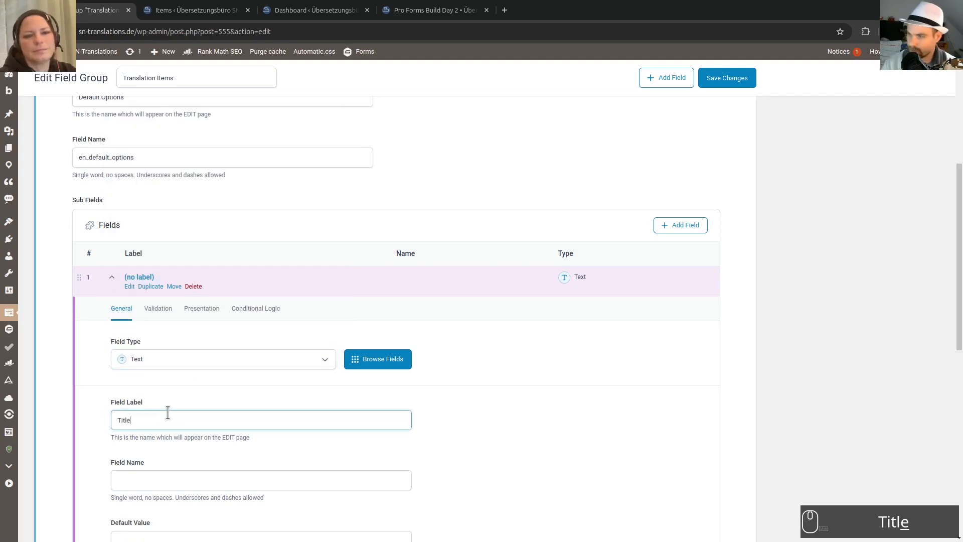
{"action": "key", "text": "shift+Home"}
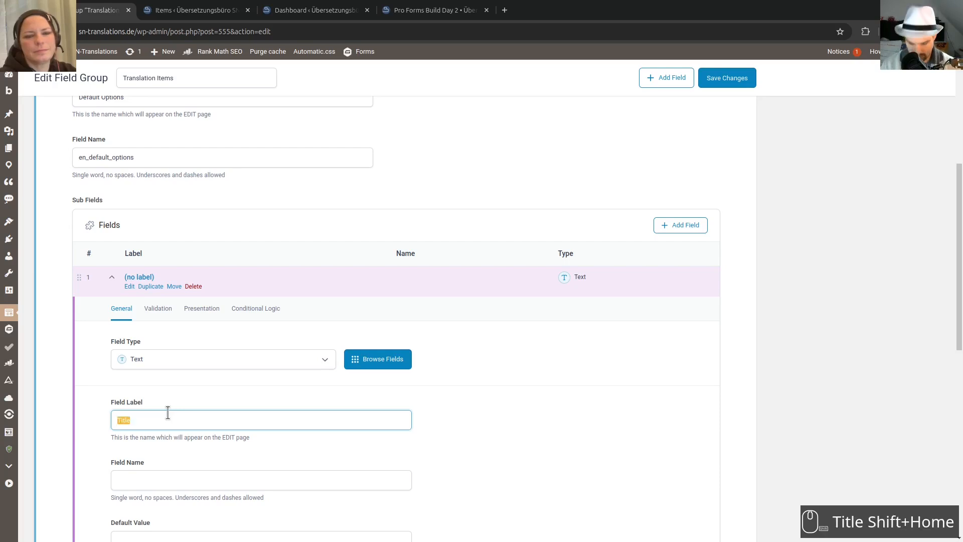
{"action": "type", "text": "Option"}
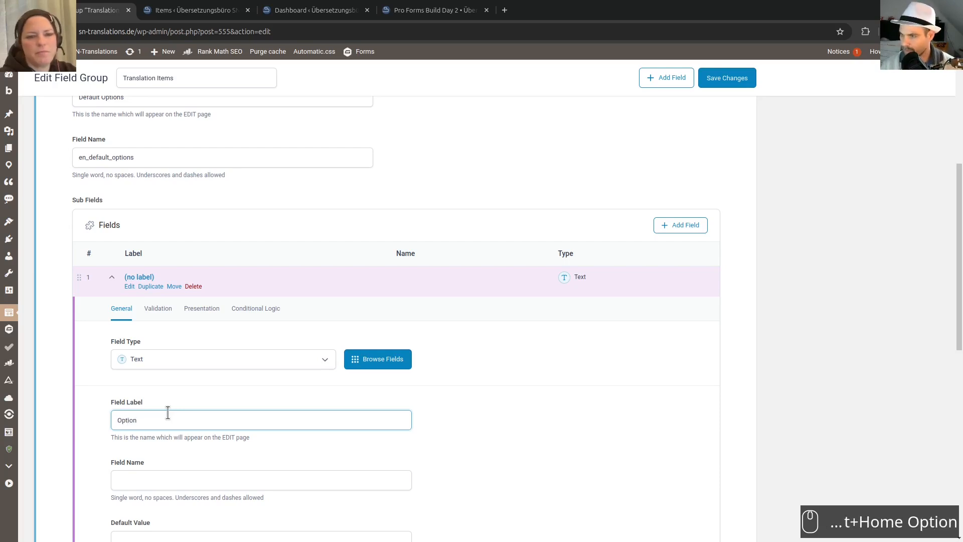
Complete the first sub field's label as "Option Title" and set its field name to def_option_title.
{"action": "type", "text": " Title"}
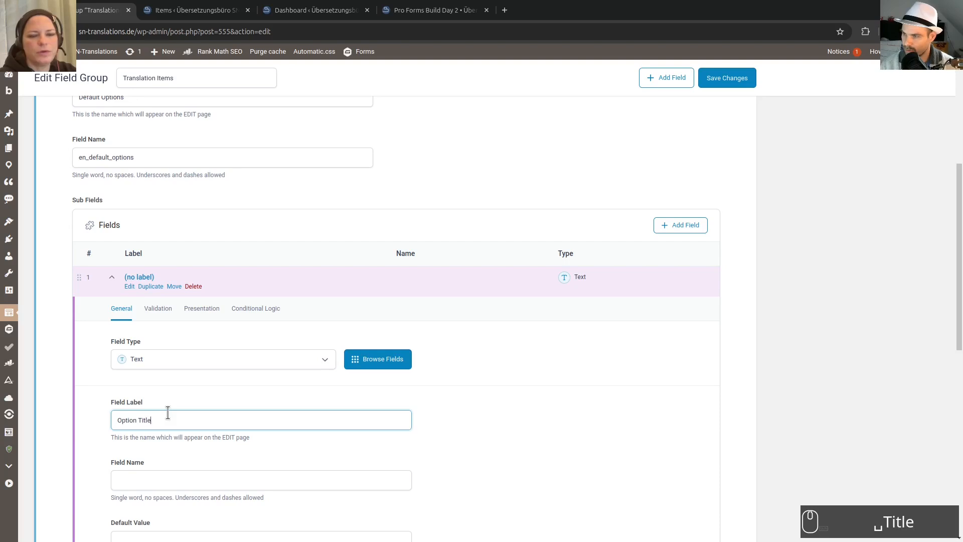
{"action": "key", "text": "Tab"}
{"action": "key", "text": "Home"}
{"action": "type", "text": "def_"}
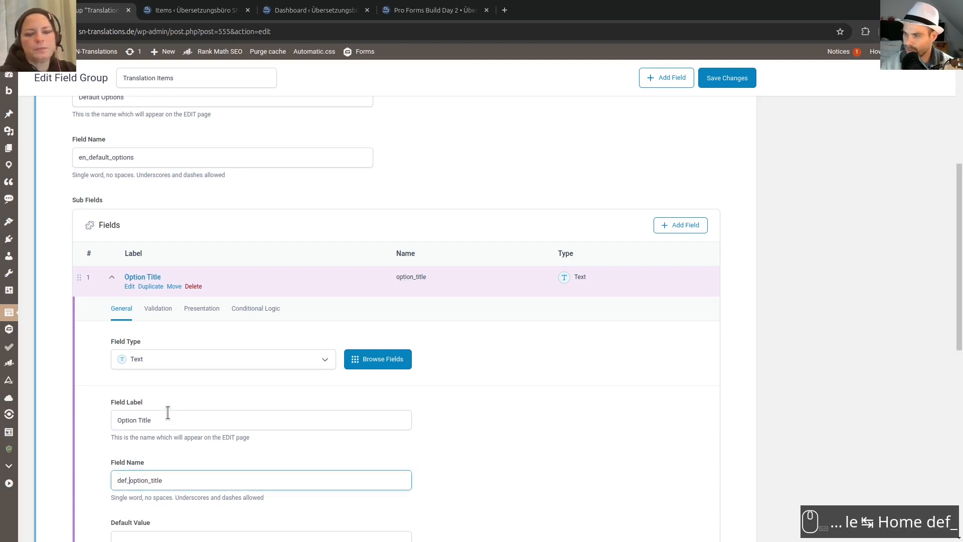
{"action": "scroll", "coordinate": [279, 418], "scroll_direction": "down", "scroll_amount": 3}
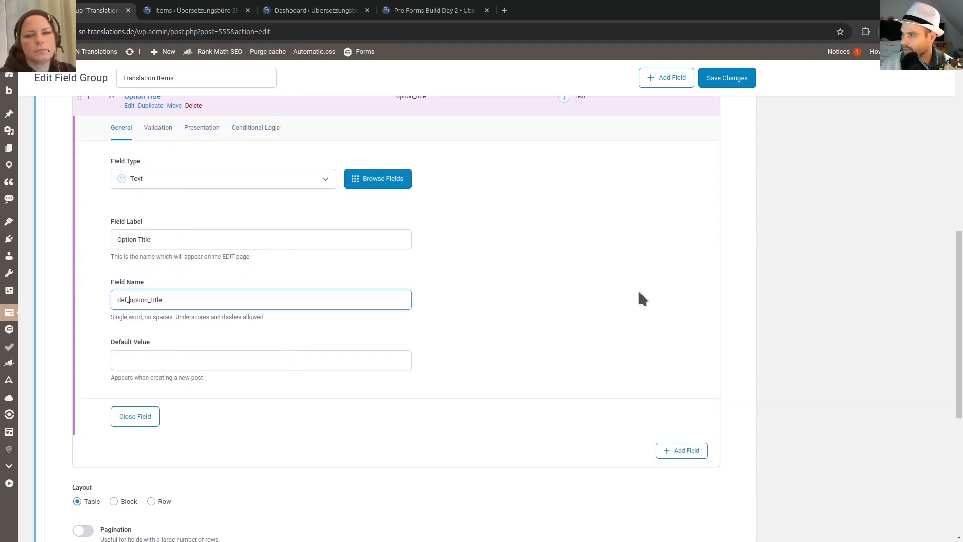
{"action": "scroll", "coordinate": [233, 231], "scroll_direction": "up", "scroll_amount": 2}
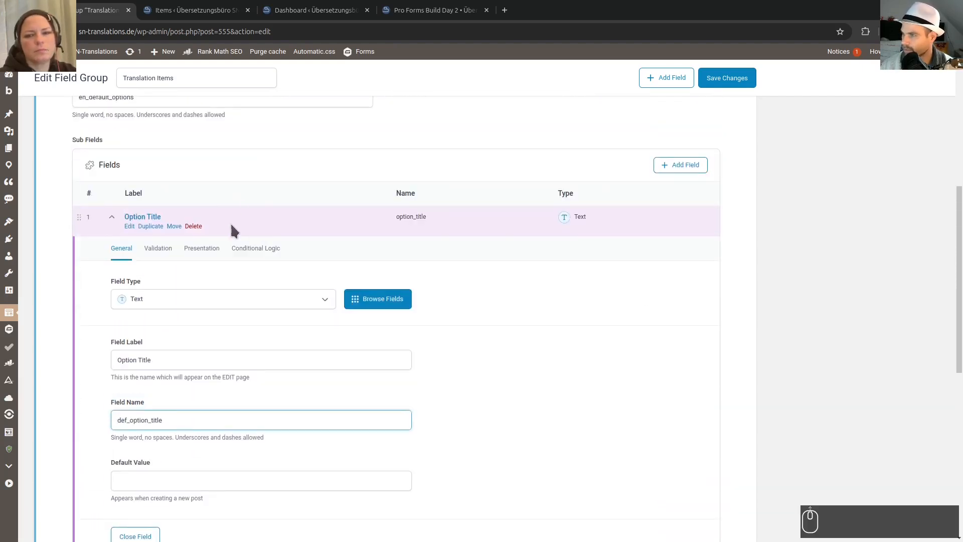
{"action": "left_click", "coordinate": [111, 218]}
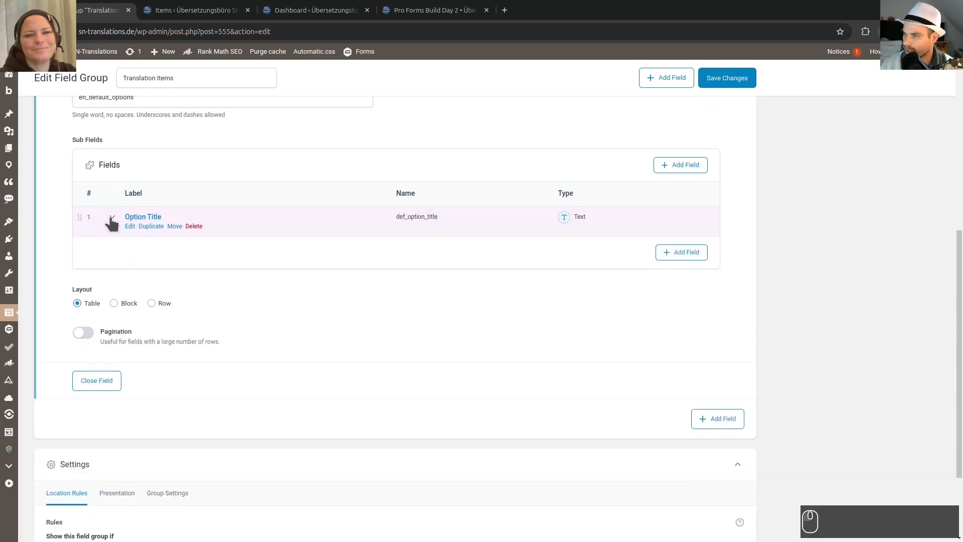
Add a second sub field of type Number to the Default Options repeater and label it "Option Price".
{"action": "left_click", "coordinate": [667, 254]}
{"action": "left_click", "coordinate": [159, 333]}
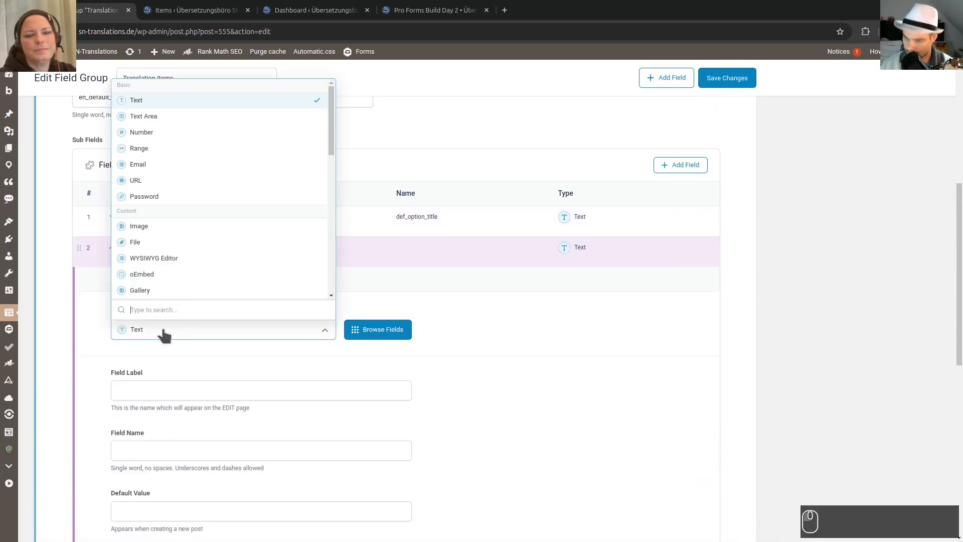
{"action": "type", "text": "num"}
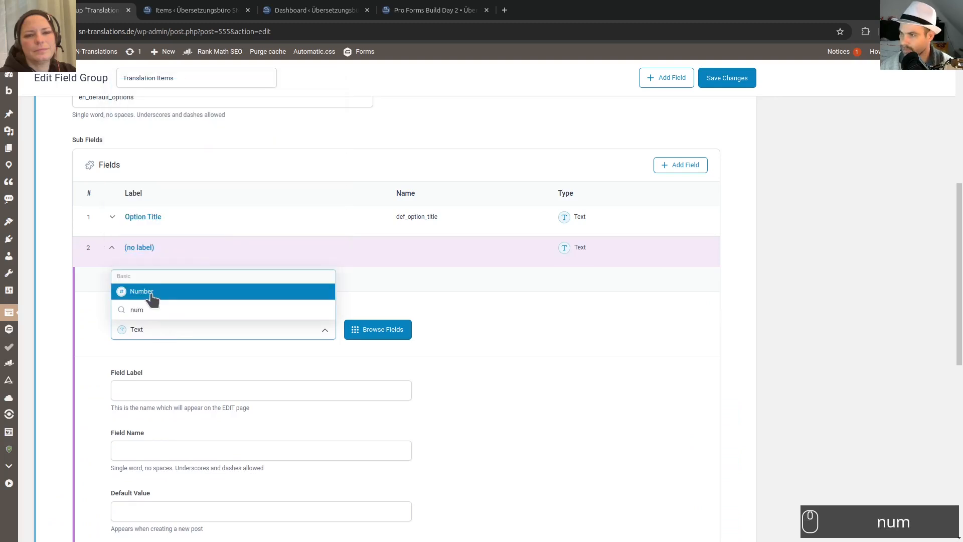
{"action": "left_click", "coordinate": [152, 295]}
{"action": "left_click", "coordinate": [144, 394]}
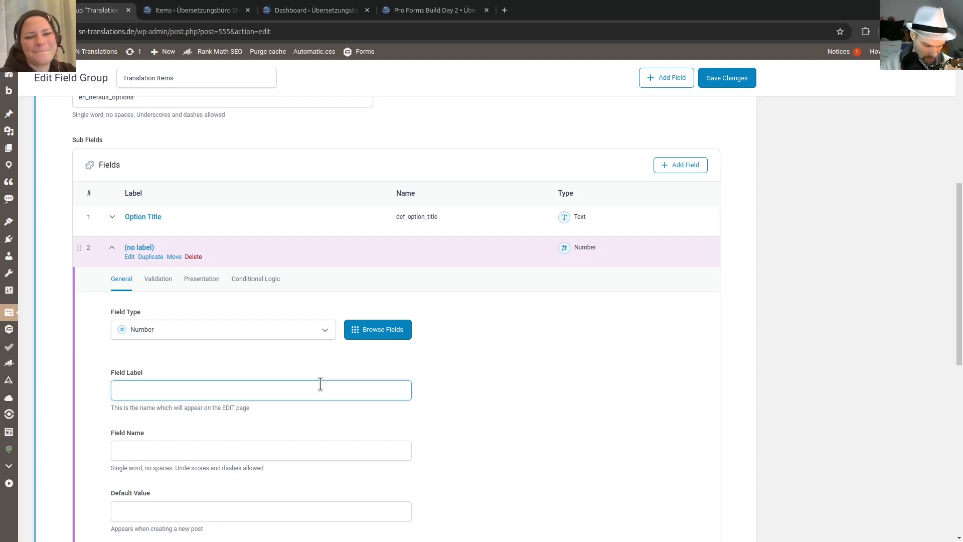
{"action": "key", "text": "shift"}
{"action": "type", "text": "Opti"}
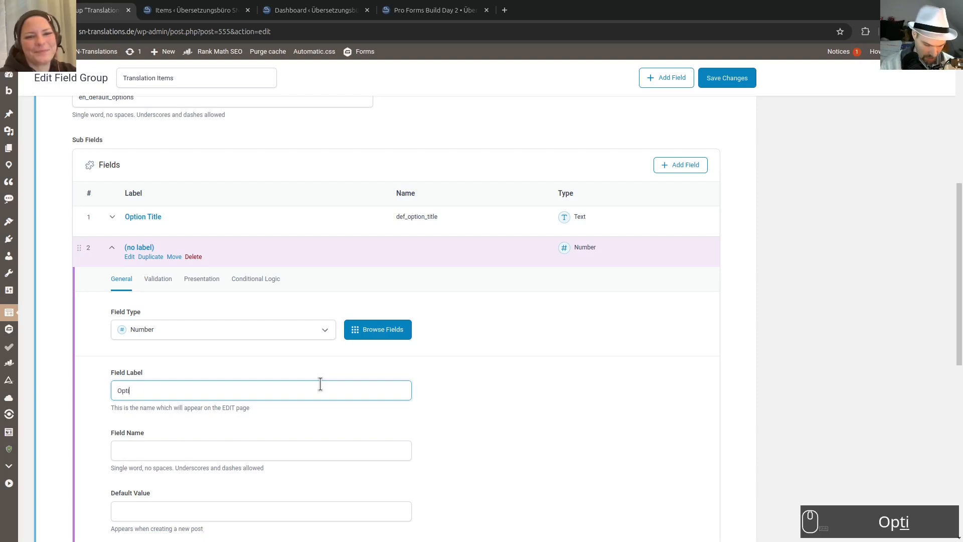
{"action": "type", "text": "on Price"}
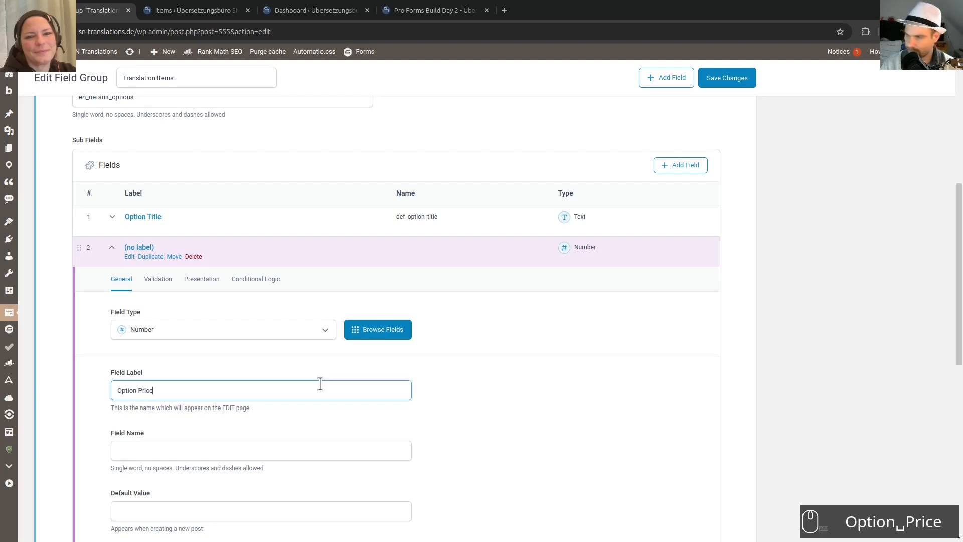
Set the Option Price sub field's field name to def_option_price.
{"action": "left_click", "coordinate": [205, 442]}
{"action": "key", "text": "Home"}
{"action": "type", "text": "def_"}
{"action": "key", "text": "Home"}
{"action": "type", "text": "en_"}
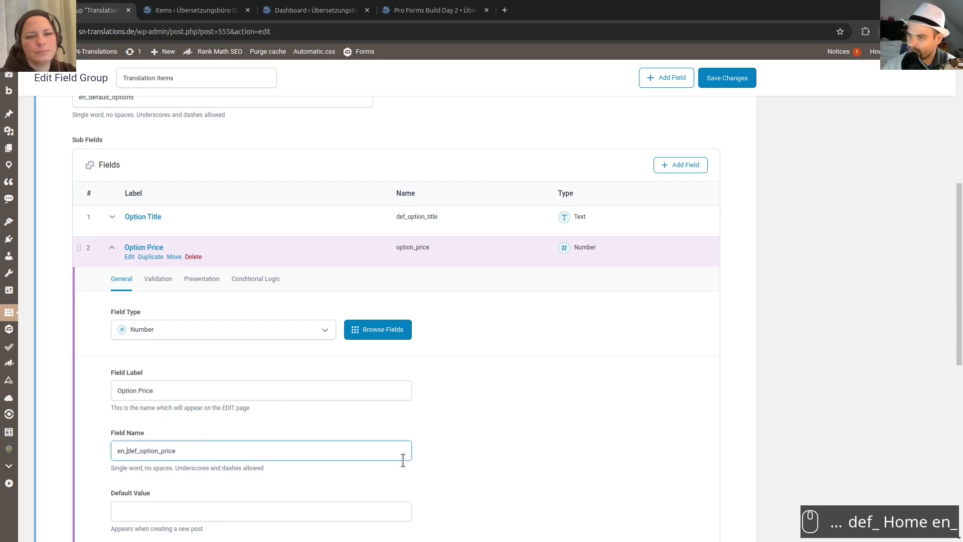
{"action": "scroll", "coordinate": [480, 395], "scroll_direction": "down", "scroll_amount": 1}
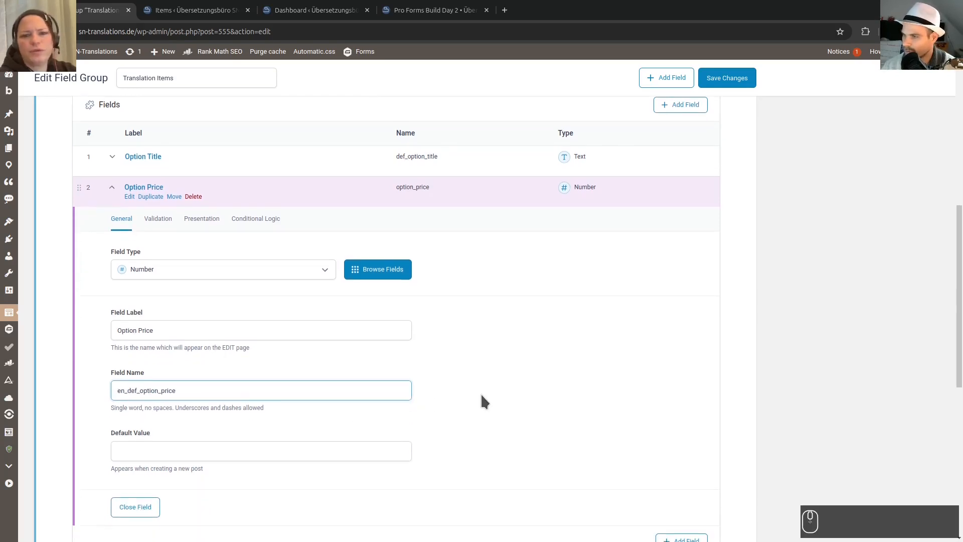
{"action": "key", "text": "BackSpace"}
{"action": "key", "text": "BackSpace"}
{"action": "key", "text": "BackSpace"}
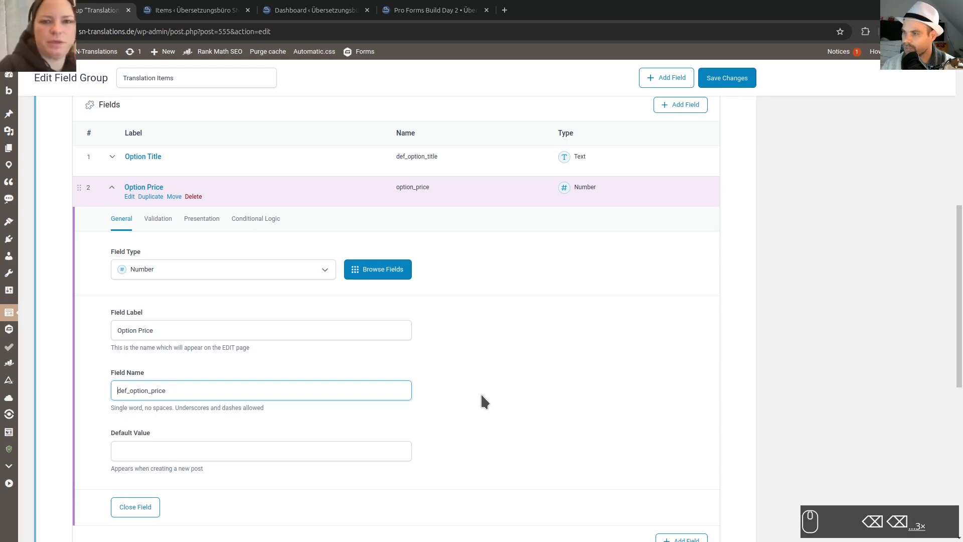
{"action": "left_click", "coordinate": [481, 393]}
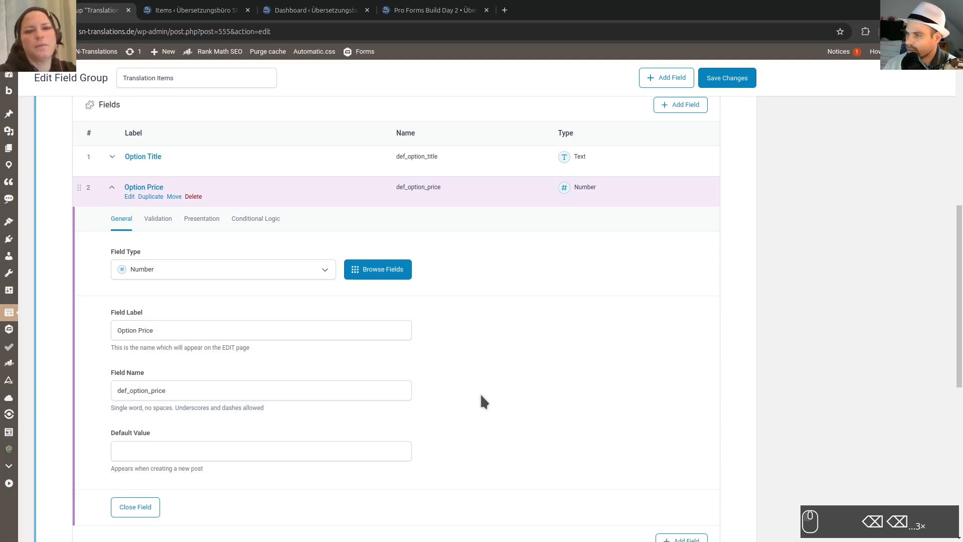
{"action": "scroll", "coordinate": [481, 395], "scroll_direction": "down", "scroll_amount": 2}
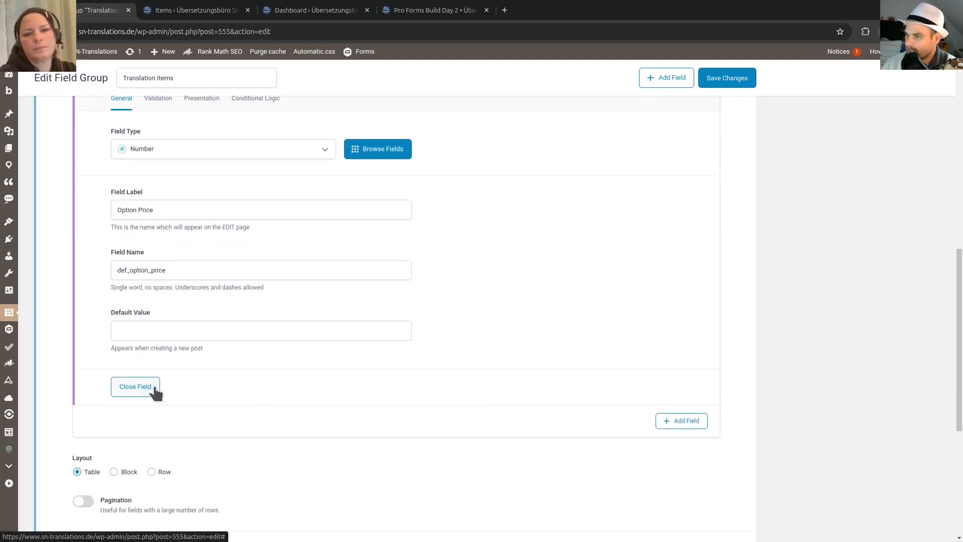
Save the Translation Items field group and move the Default Options repeater above Additional Options.
{"action": "scroll", "coordinate": [514, 308], "scroll_direction": "up", "scroll_amount": 2}
{"action": "left_click", "coordinate": [723, 80]}
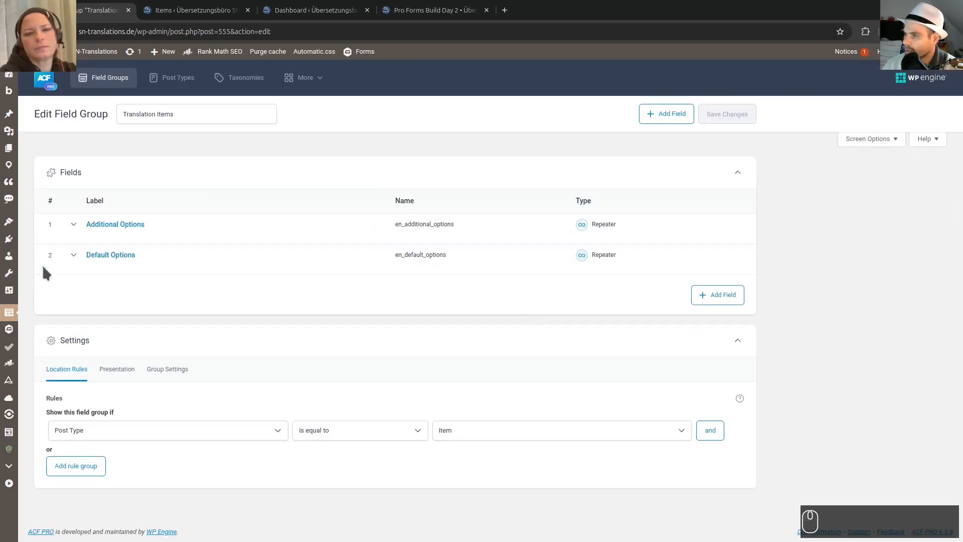
{"action": "left_click_drag", "start_coordinate": [44, 257], "coordinate": [44, 222]}
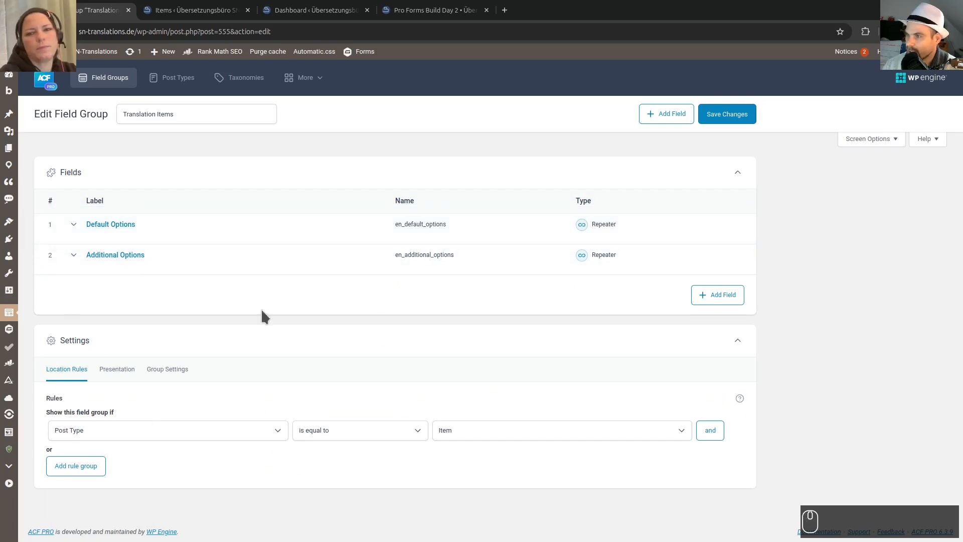
Give the Default Options repeater instructions about adding the basic options "No apostille included" and "Apostille included", and label its button "Add Option".
{"action": "left_click", "coordinate": [91, 235]}
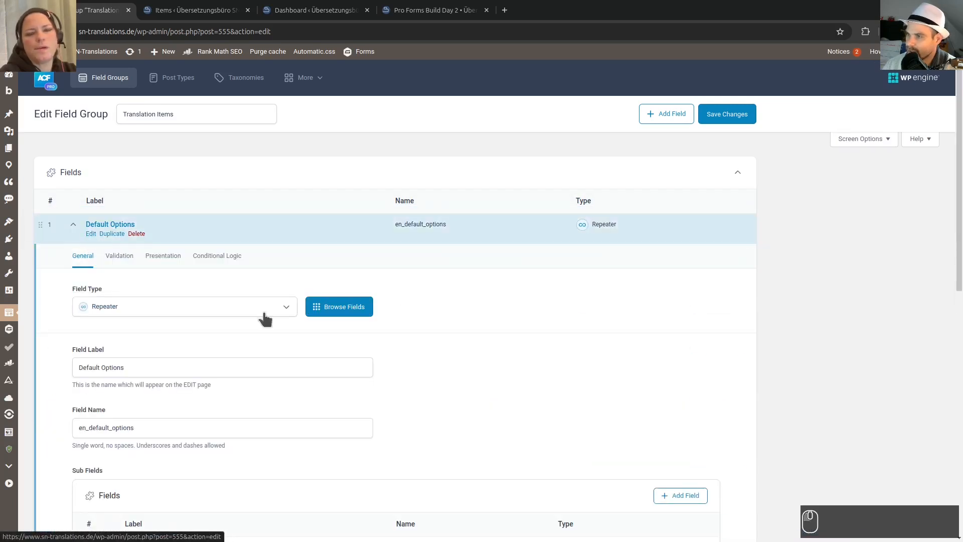
{"action": "scroll", "coordinate": [402, 284], "scroll_direction": "down", "scroll_amount": 7}
{"action": "scroll", "coordinate": [397, 283], "scroll_direction": "up", "scroll_amount": 8}
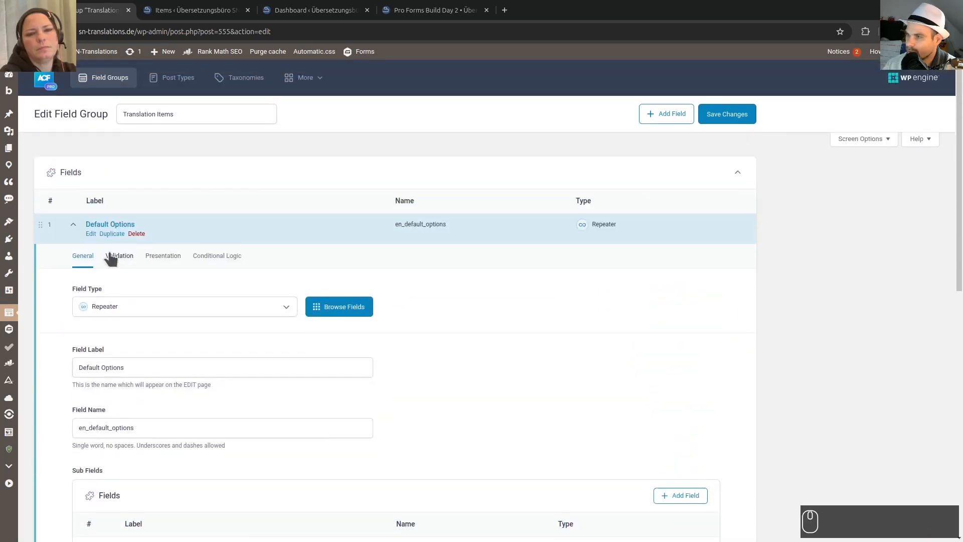
{"action": "left_click", "coordinate": [112, 257]}
{"action": "left_click", "coordinate": [162, 257]}
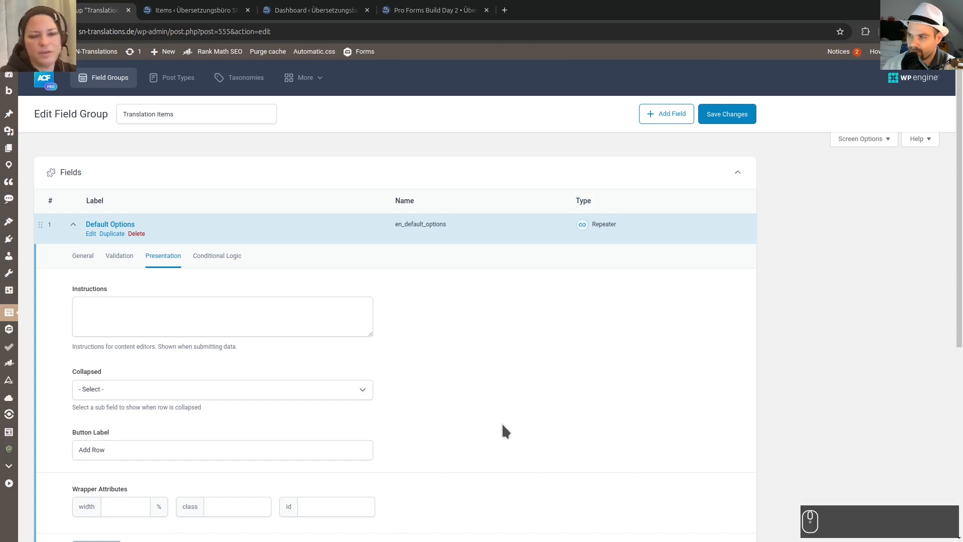
{"action": "scroll", "coordinate": [500, 423], "scroll_direction": "down", "scroll_amount": 3}
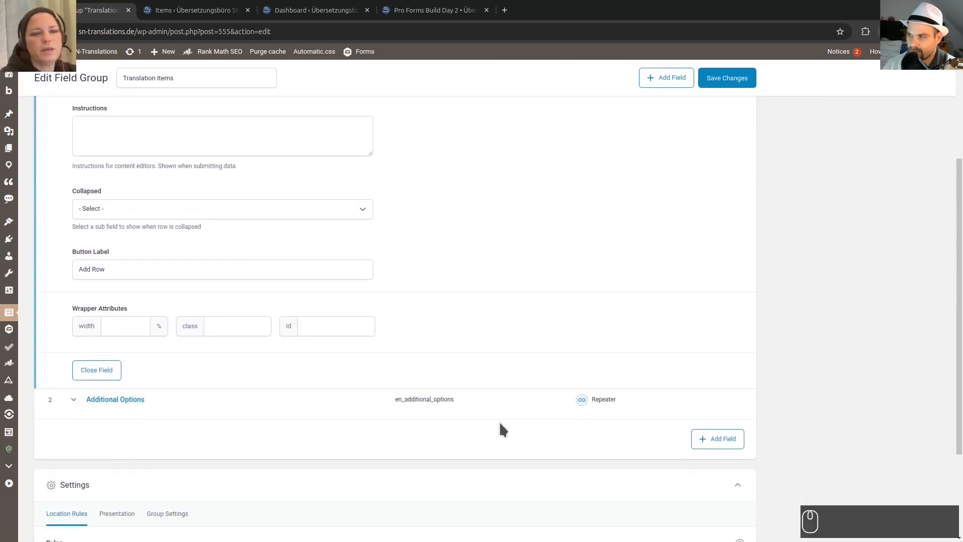
{"action": "scroll", "coordinate": [502, 411], "scroll_direction": "up", "scroll_amount": 2}
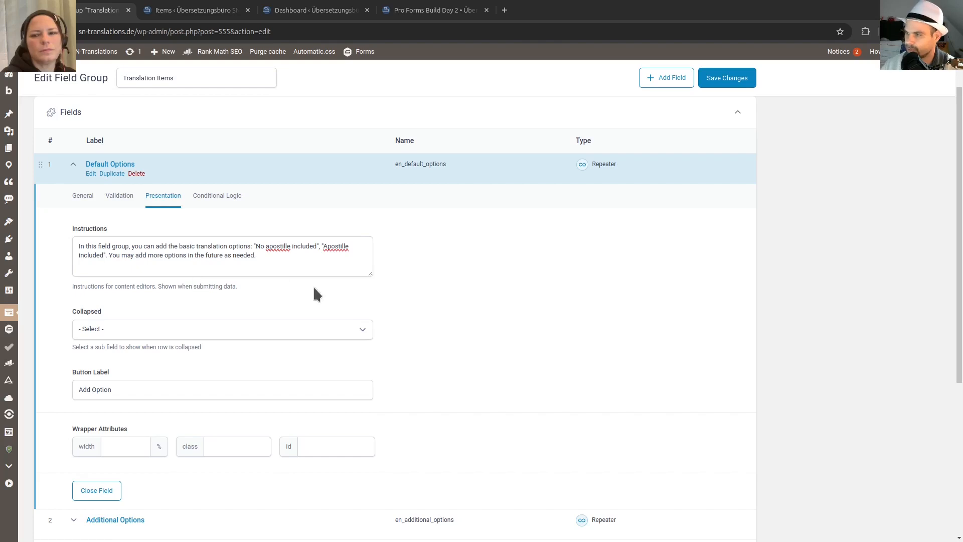
{"action": "triple_click", "coordinate": [123, 392]}
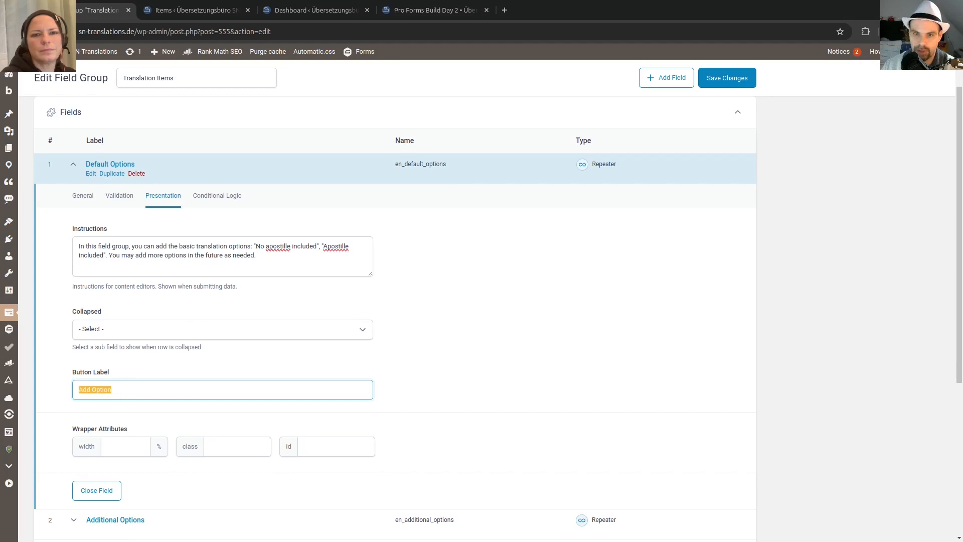
{"action": "left_click", "coordinate": [75, 169]}
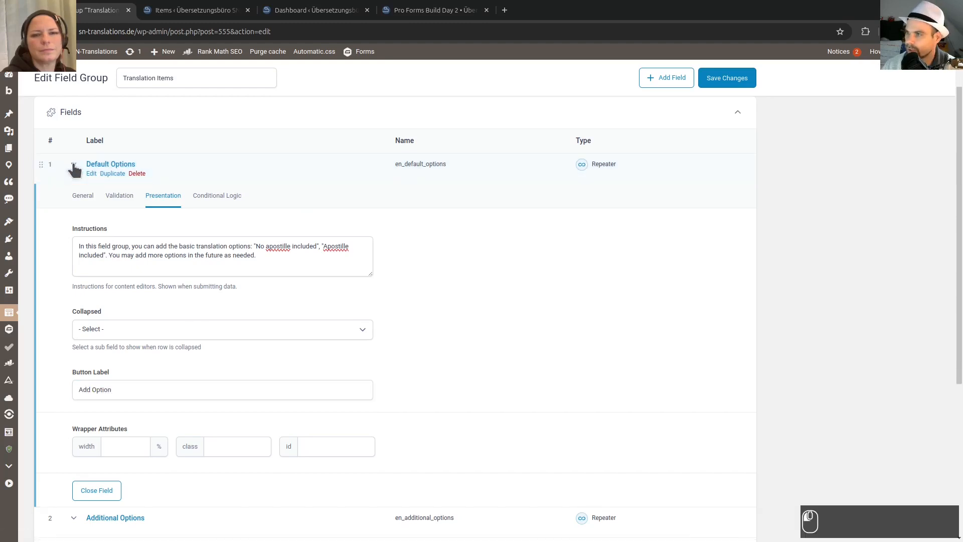
Review the Additional Options repeater's presentation settings and save the changes to the Translation Items field group.
{"action": "left_click", "coordinate": [74, 257]}
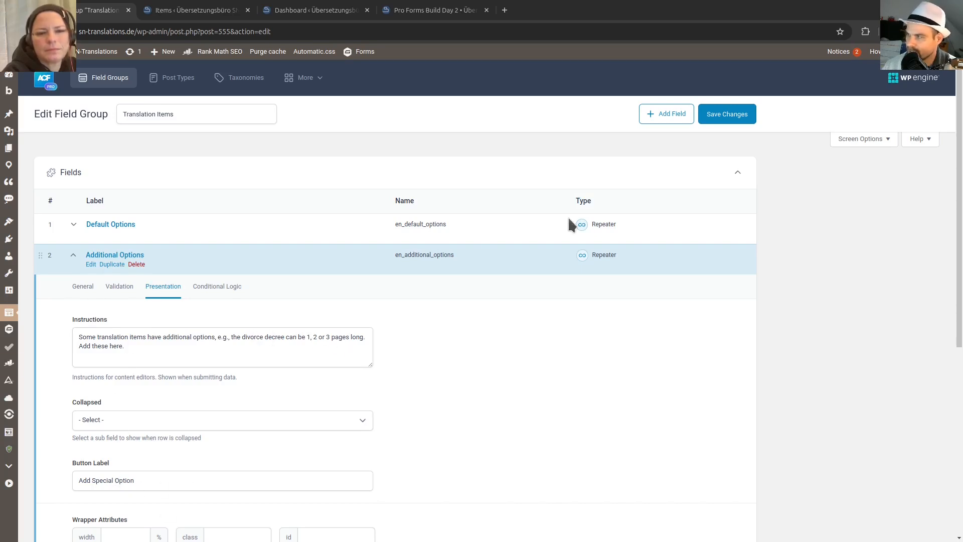
{"action": "left_click", "coordinate": [721, 116]}
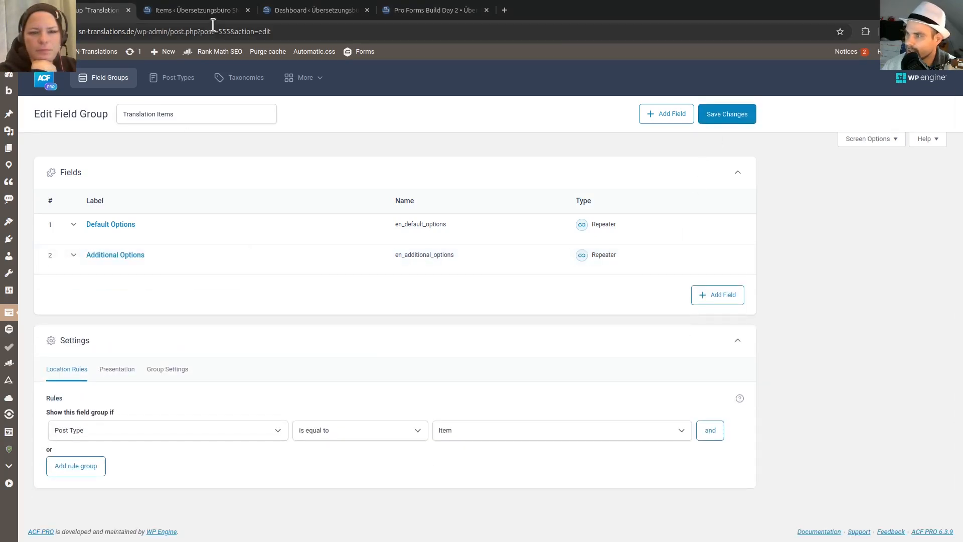
Add a default option titled "No apostille included" to the School leaving certificate item.
{"action": "left_click", "coordinate": [187, 11]}
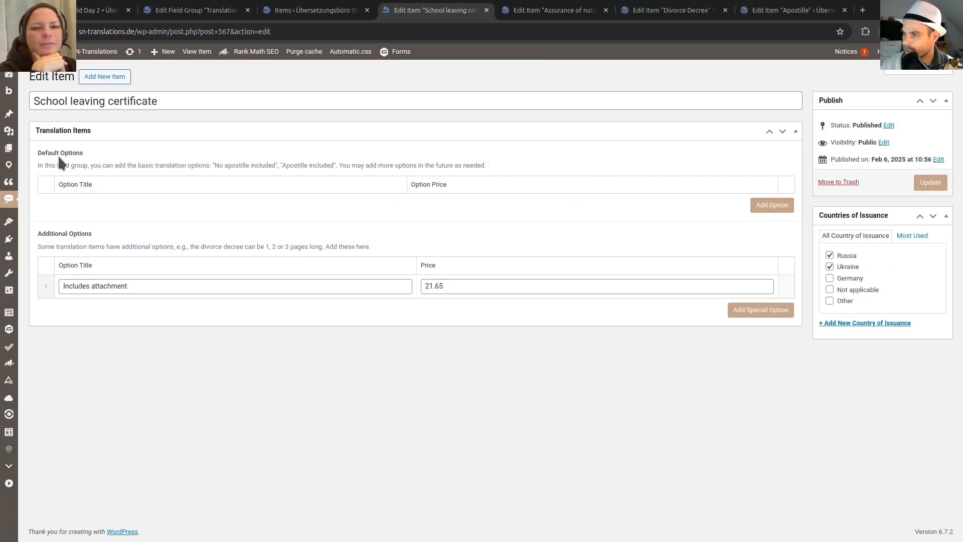
{"action": "left_click", "coordinate": [762, 207]}
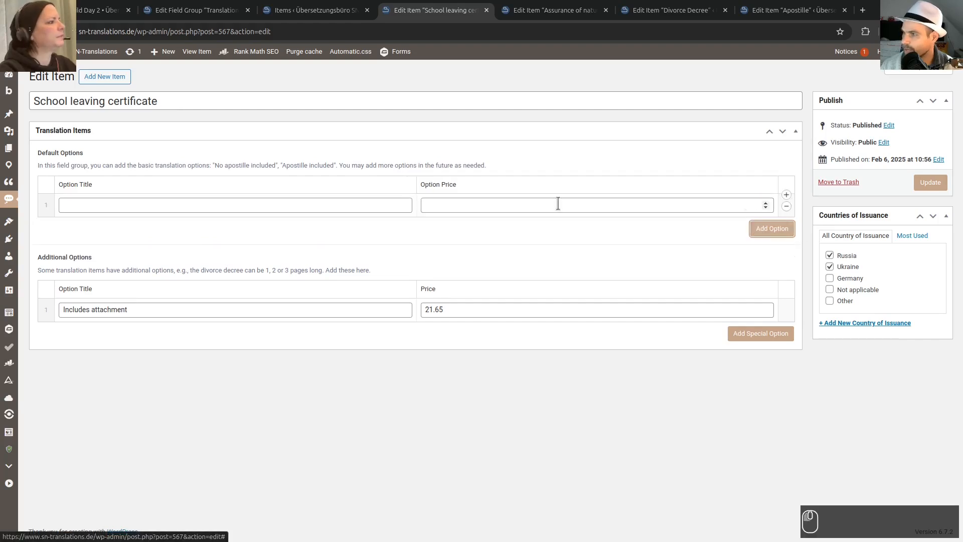
{"action": "left_click", "coordinate": [137, 206]}
{"action": "type", "text": "No apostille included"}
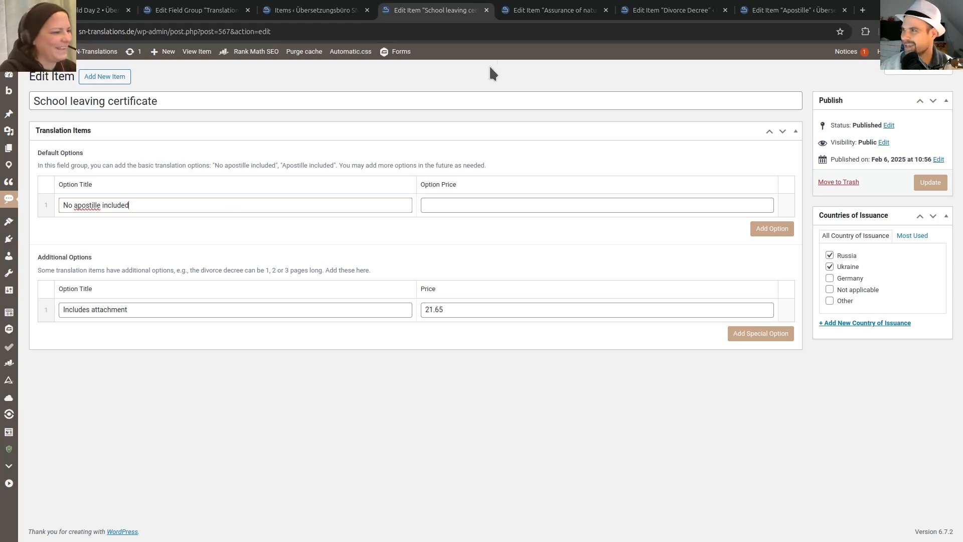
Add a default option titled "No apostille included" to the Assurance of naturalization item.
{"action": "left_click", "coordinate": [524, 12]}
{"action": "left_click", "coordinate": [772, 204]}
{"action": "left_click", "coordinate": [125, 206]}
{"action": "type", "text": "No apostille included"}
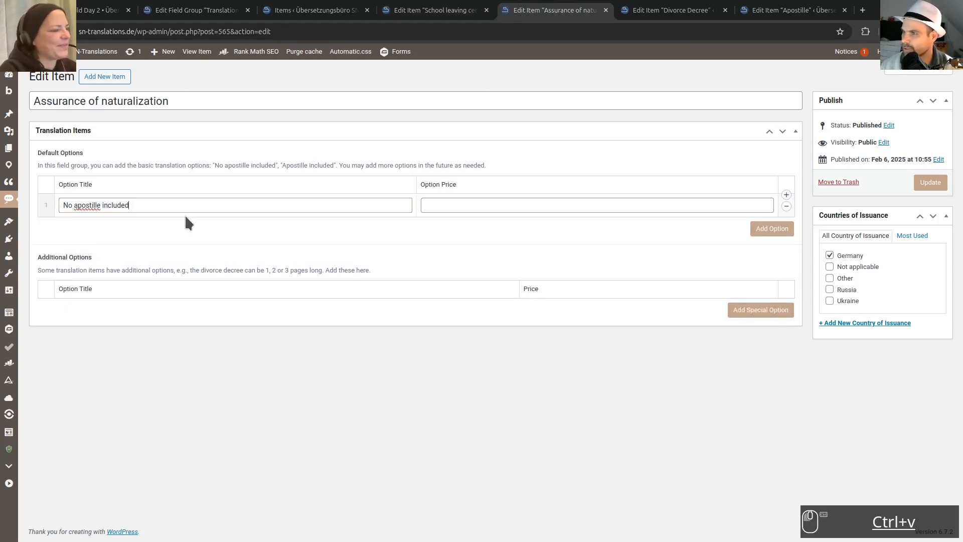
Add a default option titled "No apostille included" to the Divorce Decree item.
{"action": "left_click", "coordinate": [669, 9]}
{"action": "left_click", "coordinate": [783, 206]}
{"action": "left_click", "coordinate": [91, 204]}
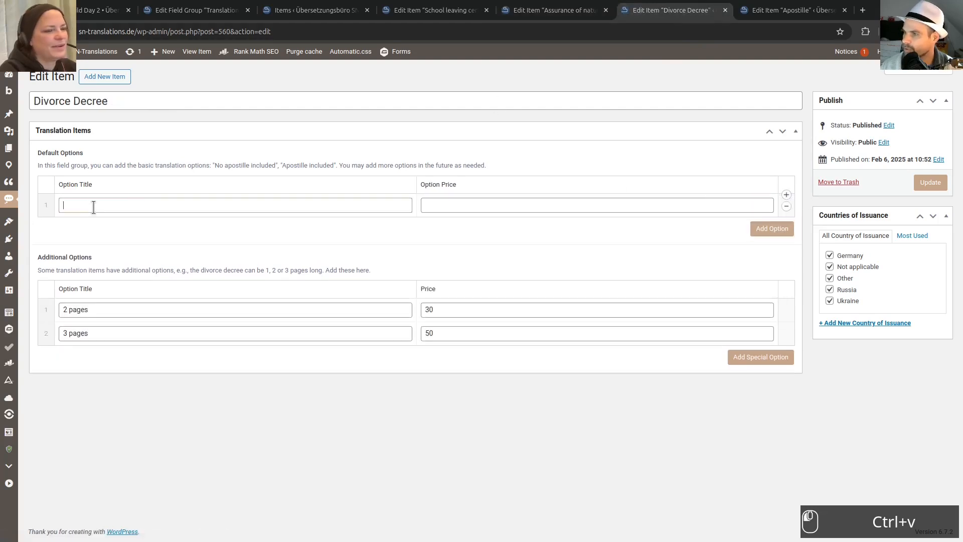
{"action": "type", "text": "No apostille included"}
Add a default option titled "No apostille included" to the Apostille item.
{"action": "left_click", "coordinate": [762, 8]}
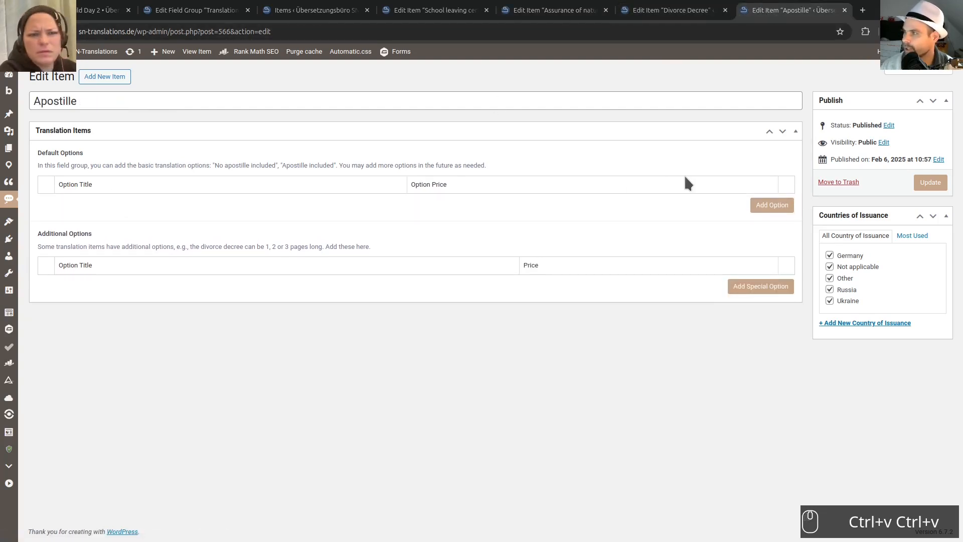
{"action": "left_click", "coordinate": [782, 207]}
{"action": "left_click", "coordinate": [164, 203]}
{"action": "type", "text": "No apostille included"}
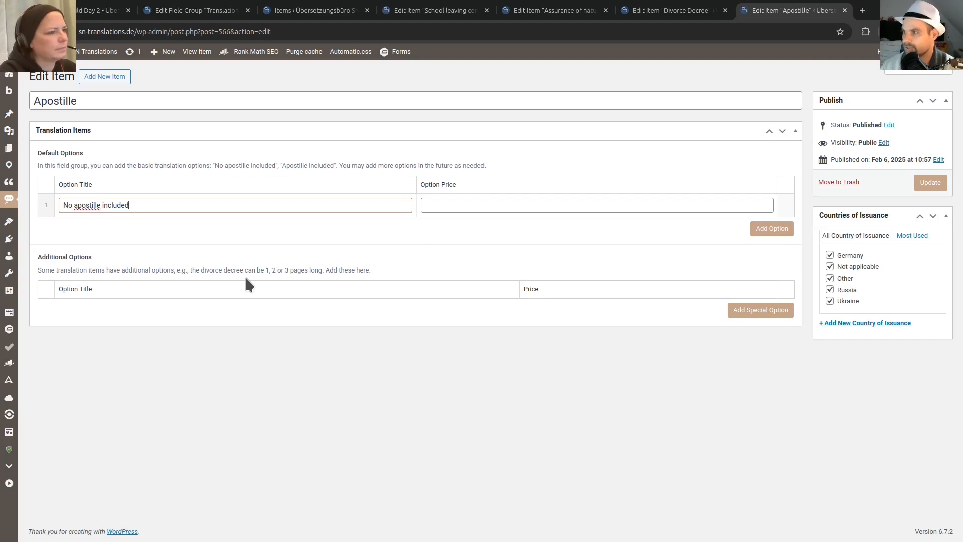
Add a second default option titled "Apostille included" to the School leaving certificate item.
{"action": "left_click", "coordinate": [332, 8]}
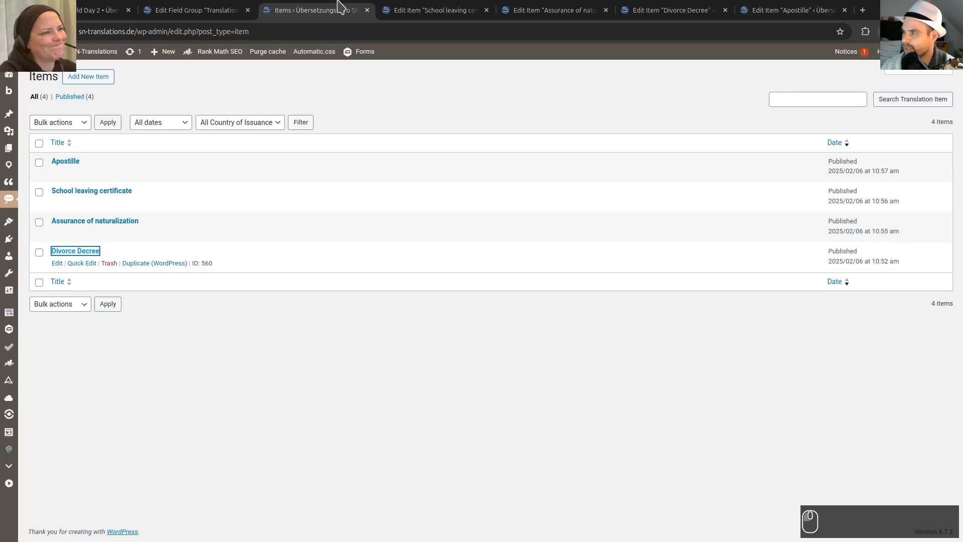
{"action": "left_click", "coordinate": [455, 10]}
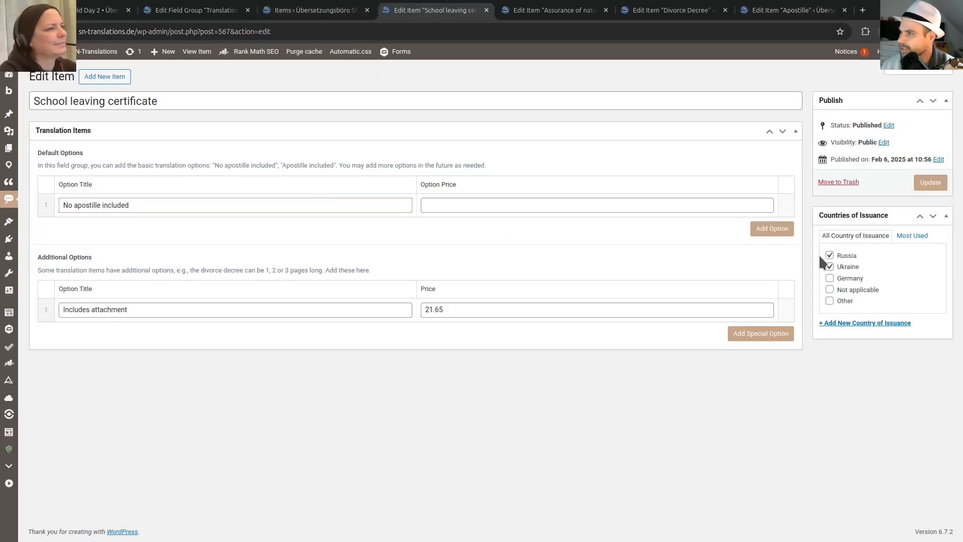
{"action": "left_click", "coordinate": [771, 229]}
{"action": "left_click", "coordinate": [110, 227]}
{"action": "left_click_drag", "start_coordinate": [282, 165], "coordinate": [335, 166]}
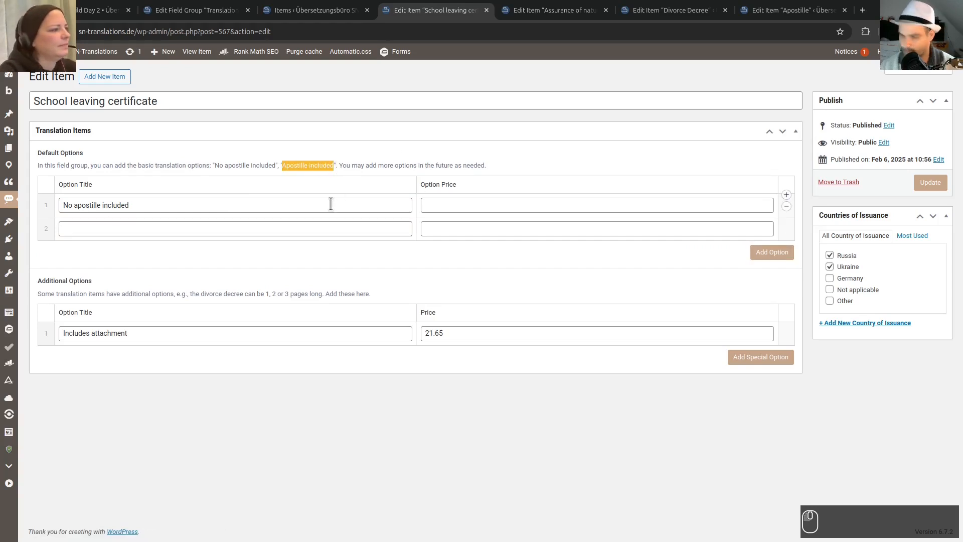
{"action": "key", "text": "ctrl+c"}
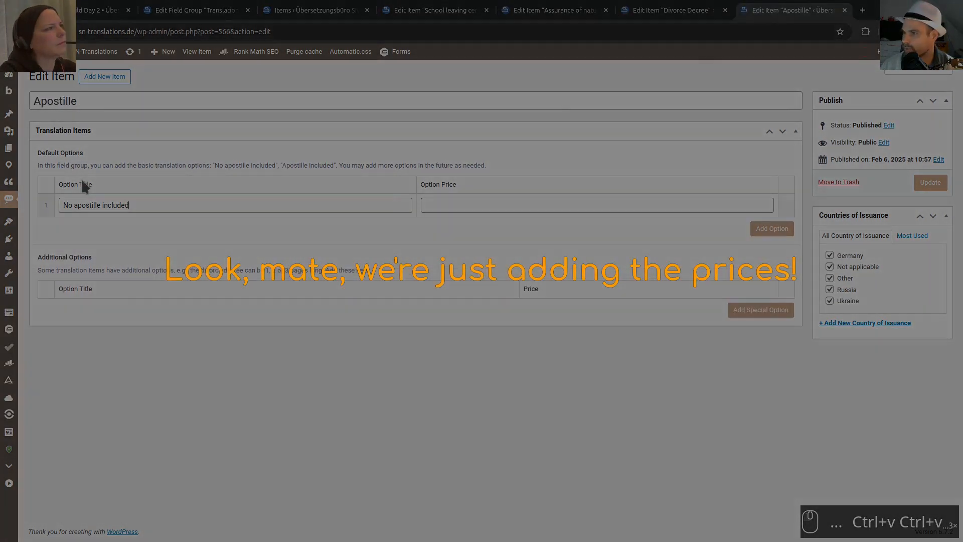
Retitle the Apostille item's default option as "Apostille requested" and set its price to 30.
{"action": "triple_click", "coordinate": [150, 205]}
{"action": "type", "text": "Apostille requested"}
{"action": "left_click", "coordinate": [480, 205]}
{"action": "type", "text": "37.50"}
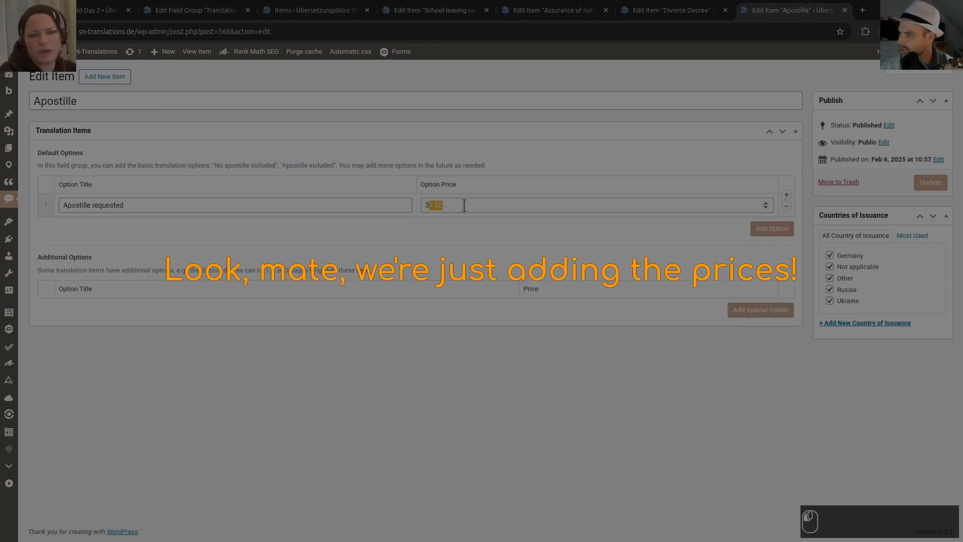
{"action": "key", "text": "Delete"}
{"action": "type", "text": "0"}
{"action": "key", "text": "End"}
Set the Divorce Decree's default option prices to 40 for "No apostille included" and 50 for "Apostille included".
{"action": "key", "text": "ctrl+Page_Up"}
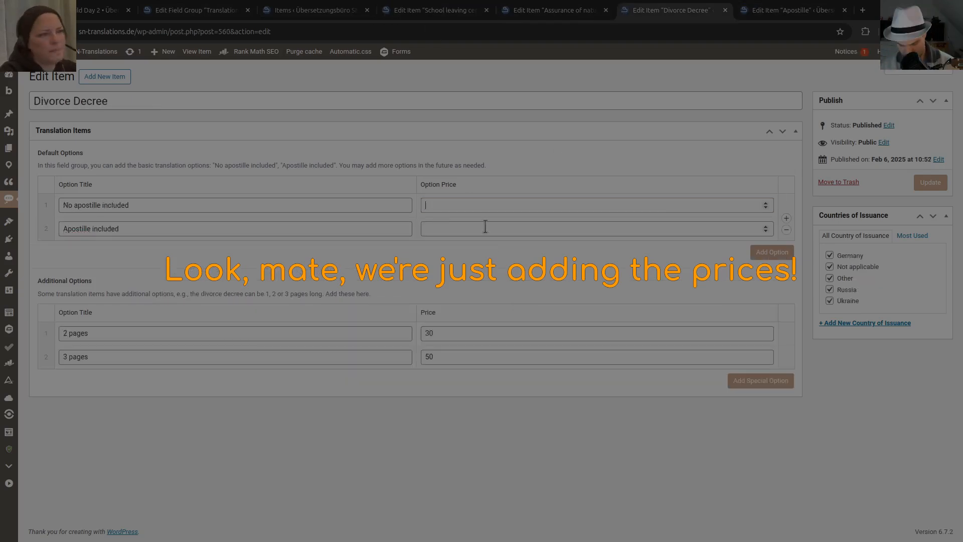
{"action": "type", "text": "40"}
{"action": "key", "text": "Tab"}
{"action": "key", "text": "Tab"}
{"action": "type", "text": "50"}
{"action": "key", "text": "Tab"}
{"action": "key", "text": "Tab"}
{"action": "left_click", "coordinate": [445, 334]}
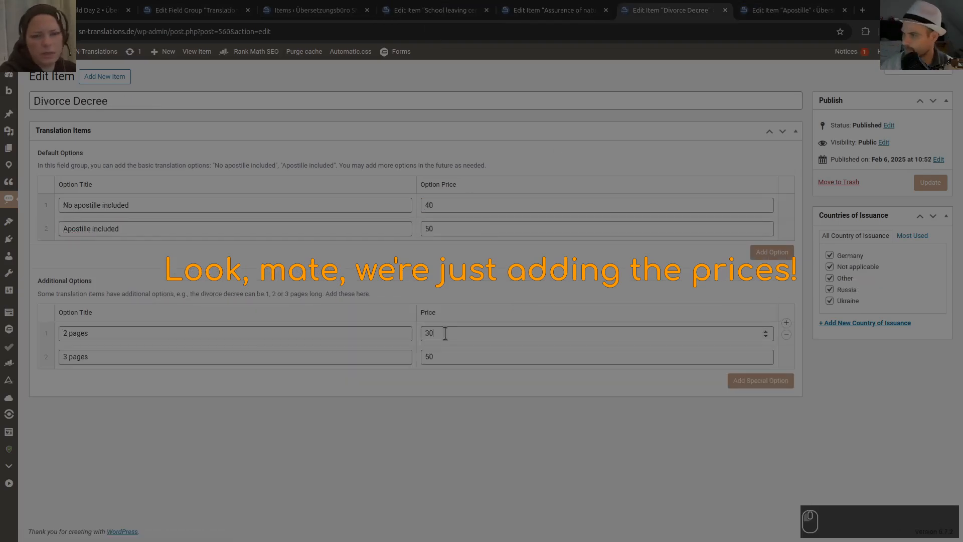
{"action": "left_click", "coordinate": [459, 355]}
Save the changes to the Divorce Decree and Apostille items.
{"action": "left_click", "coordinate": [570, 8]}
{"action": "key", "text": "ctrl+Page_Down"}
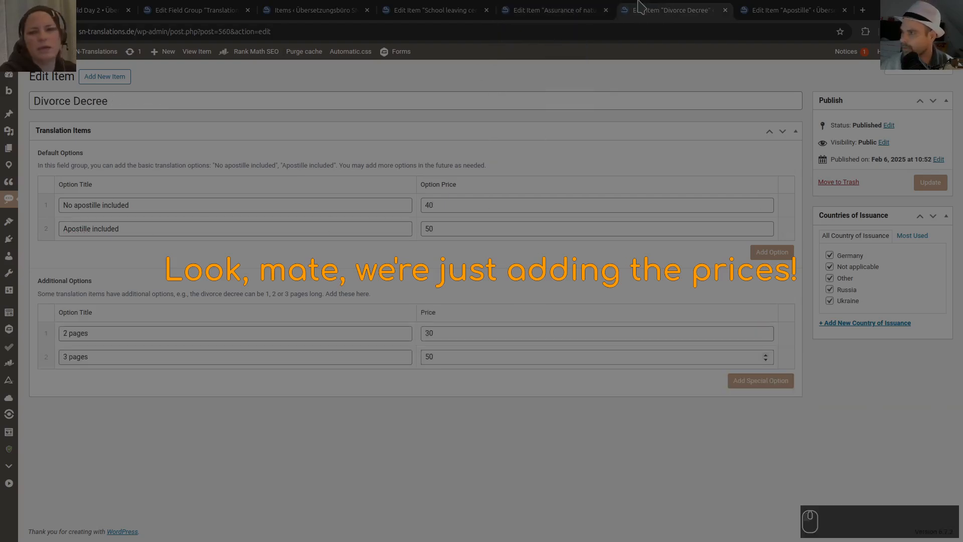
{"action": "left_click", "coordinate": [926, 187]}
{"action": "left_click", "coordinate": [787, 9]}
{"action": "left_click", "coordinate": [941, 187]}
{"action": "left_click", "coordinate": [672, 9]}
{"action": "left_click", "coordinate": [456, 335]}
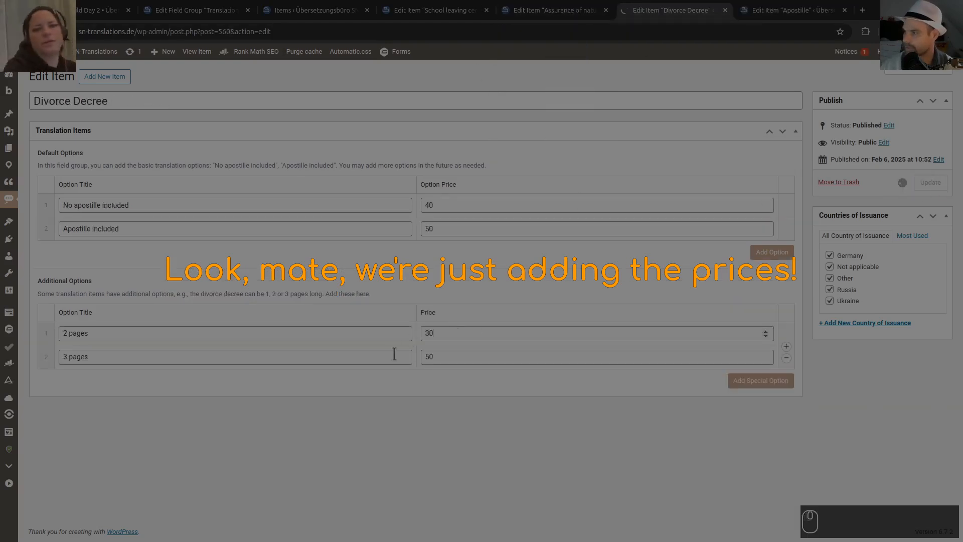
Price the Assurance of naturalization options at 25 without and 35 with apostille, and update the item.
{"action": "left_click", "coordinate": [537, 6]}
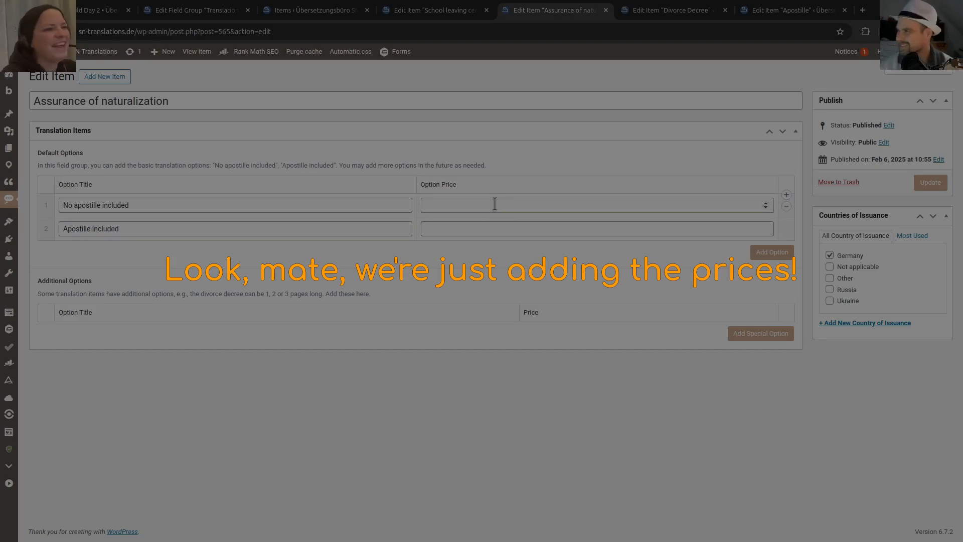
{"action": "left_click", "coordinate": [495, 204]}
{"action": "type", "text": "25"}
{"action": "left_click", "coordinate": [484, 229]}
{"action": "type", "text": "35"}
{"action": "left_click", "coordinate": [931, 183]}
Price the School leaving certificate's default options at 20 without and 30 with apostille, and update the item.
{"action": "left_click", "coordinate": [435, 10]}
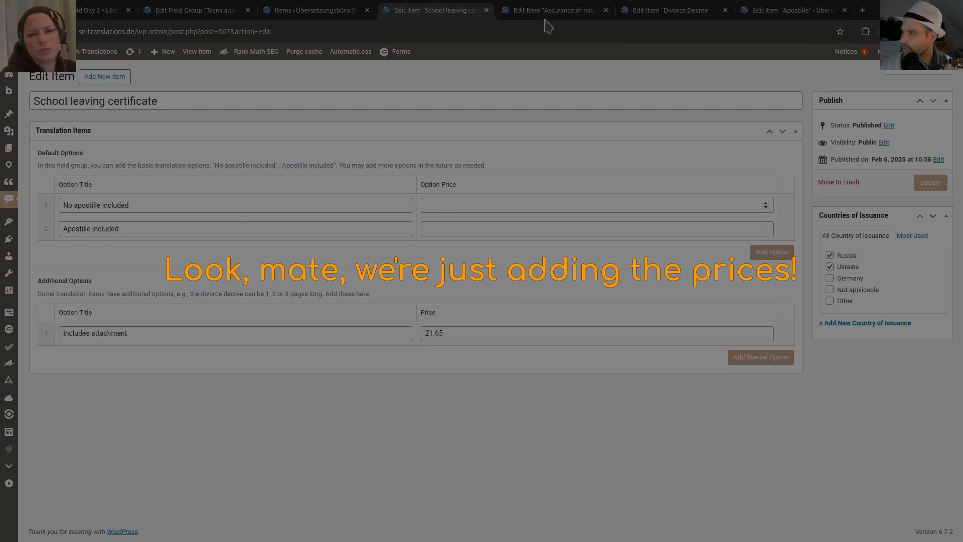
{"action": "left_click", "coordinate": [621, 200]}
{"action": "type", "text": "20"}
{"action": "key", "text": "Tab"}
{"action": "type", "text": "30"}
{"action": "key", "text": "Tab"}
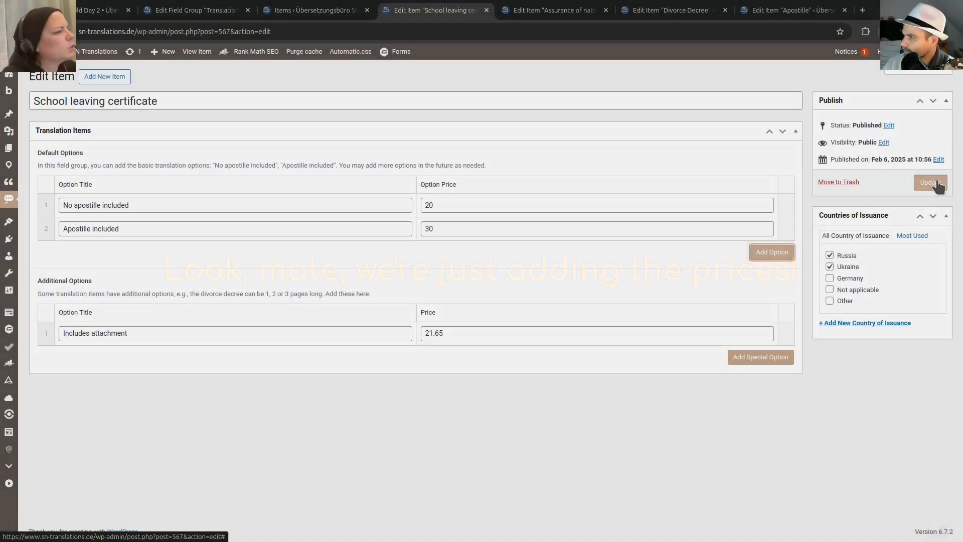
{"action": "left_click", "coordinate": [930, 182]}
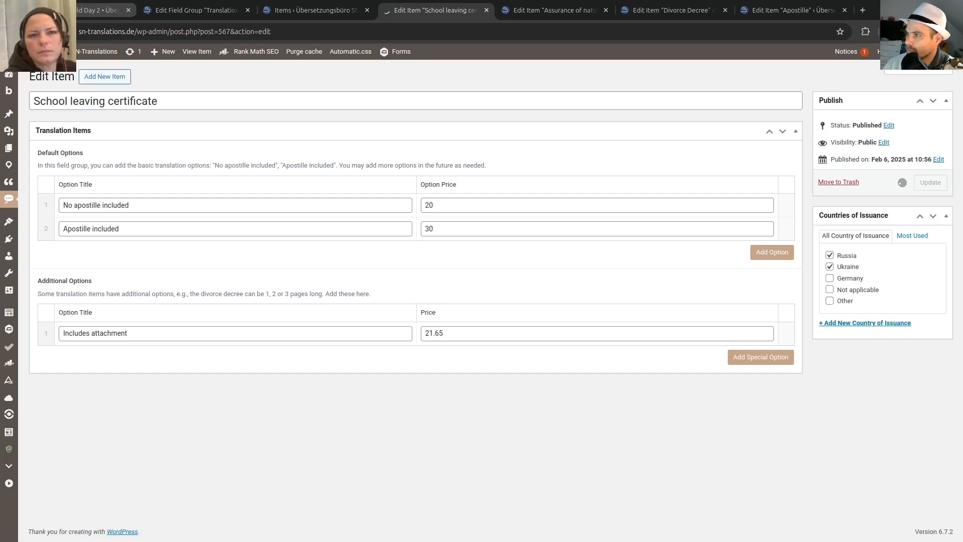
Return to the Day 2 form template and examine the Item block's query loop settings and its Item Name and Description elements.
{"action": "left_click", "coordinate": [65, 10]}
{"action": "left_click", "coordinate": [881, 209]}
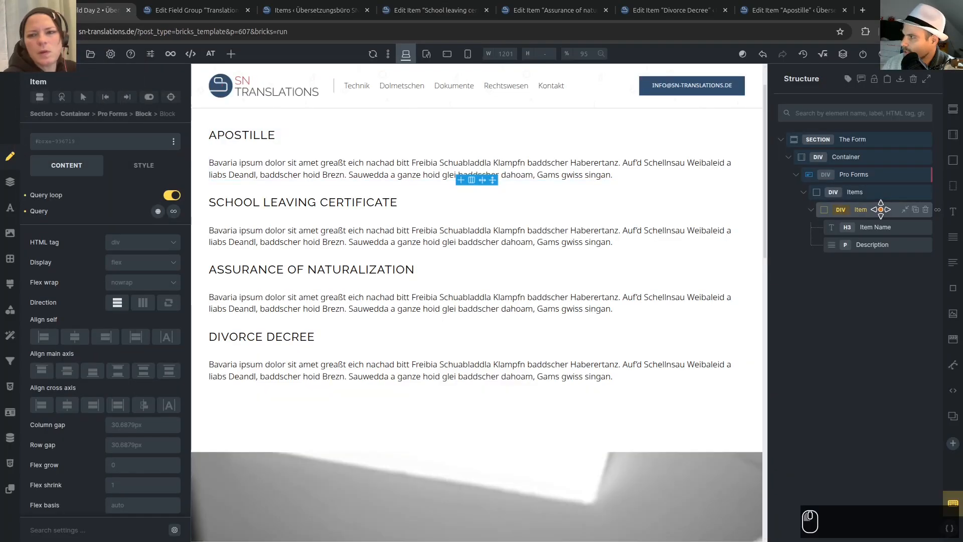
{"action": "left_click", "coordinate": [937, 210]}
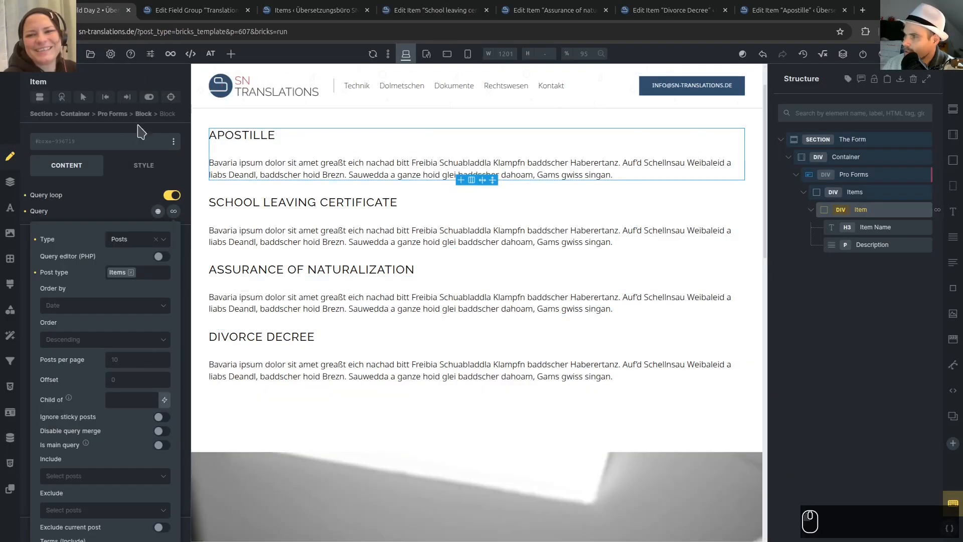
{"action": "left_click", "coordinate": [88, 210]}
{"action": "left_click", "coordinate": [173, 211]}
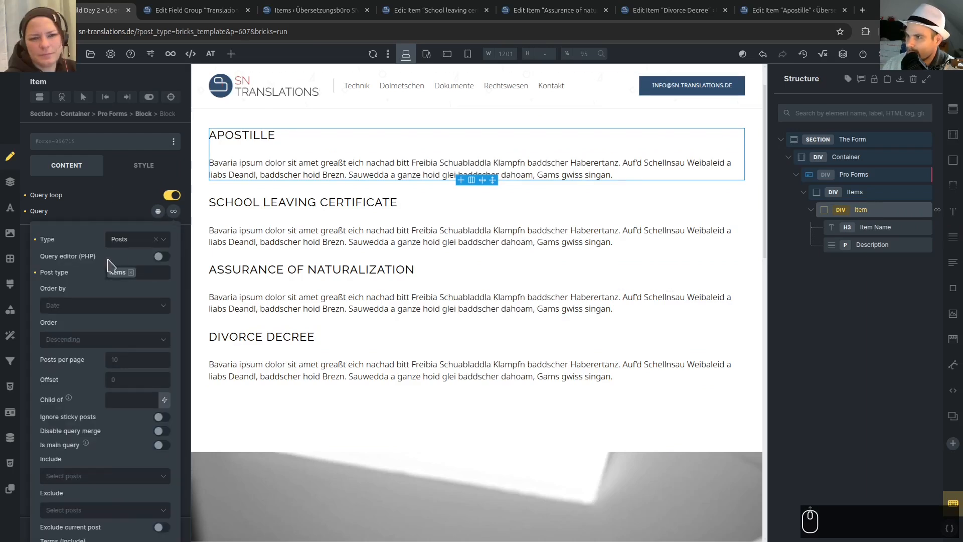
{"action": "left_click", "coordinate": [118, 214]}
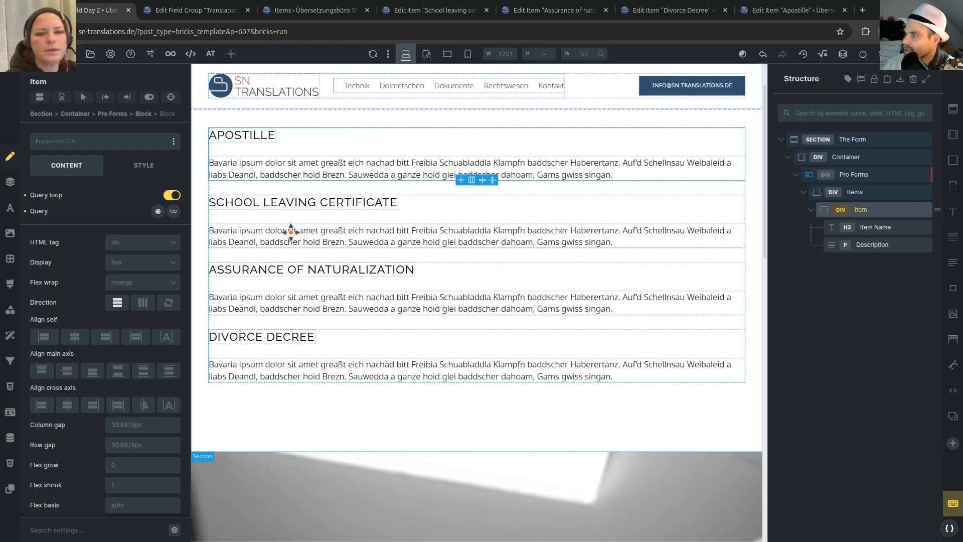
{"action": "left_click", "coordinate": [867, 227]}
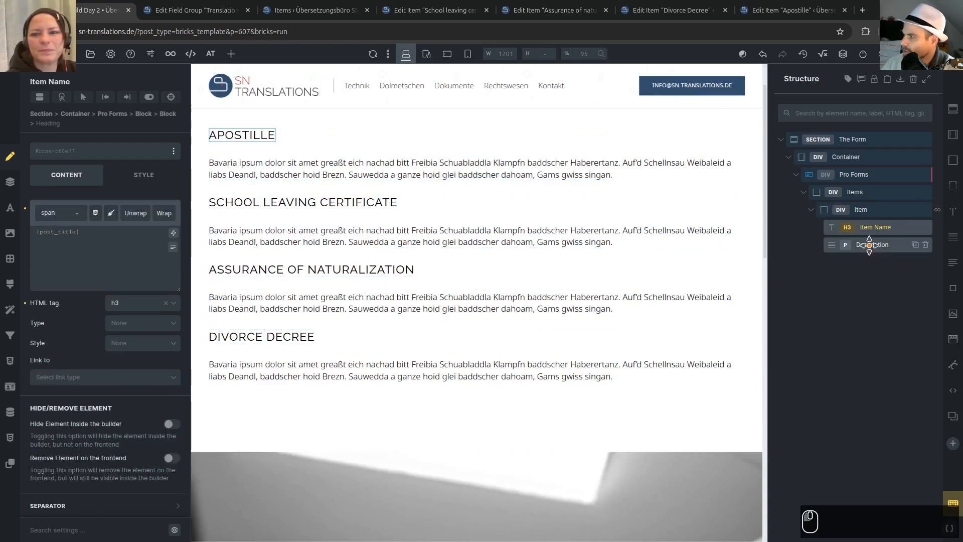
{"action": "left_click", "coordinate": [871, 244]}
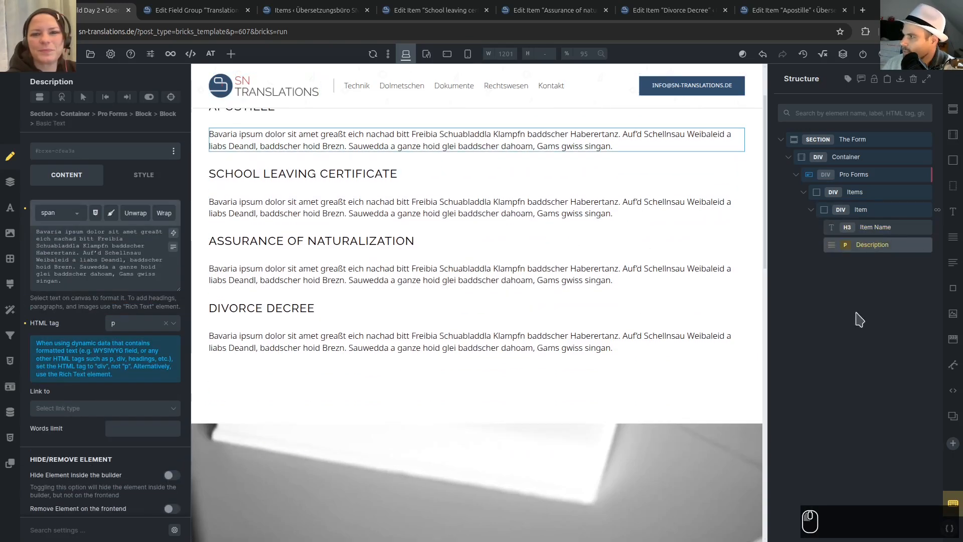
Add a Select form field below the Description inside the Item block and name it "Def Options".
{"action": "left_click", "coordinate": [869, 211]}
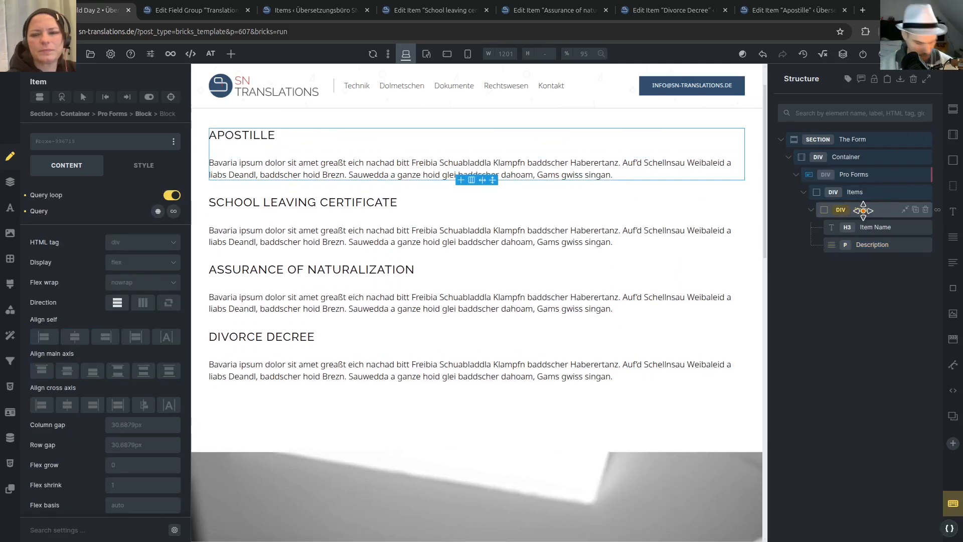
{"action": "key", "text": "ctrl+shift+e"}
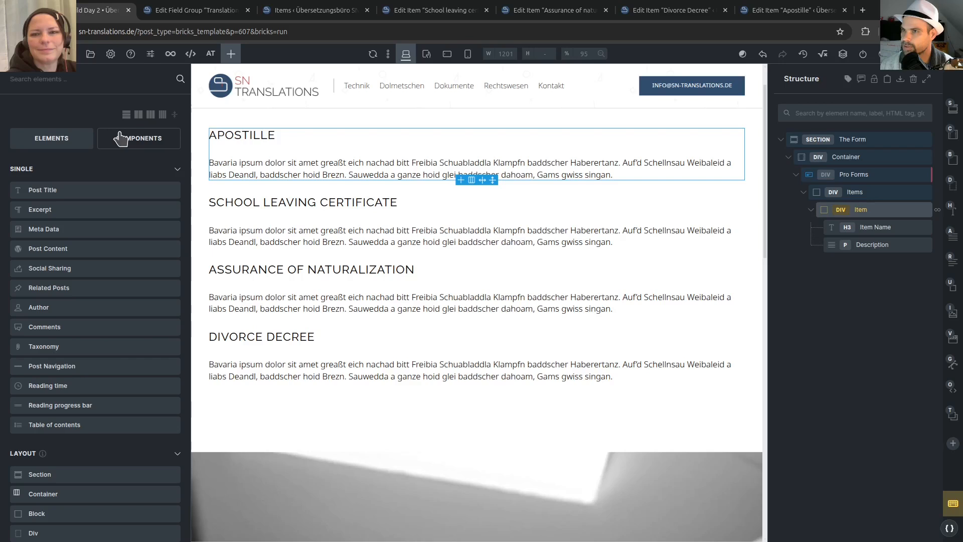
{"action": "type", "text": "elect"}
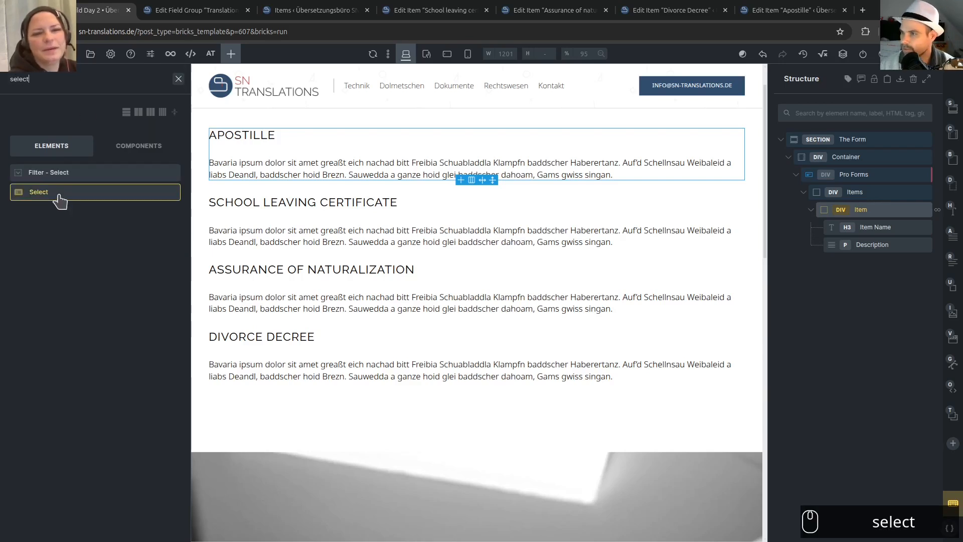
{"action": "left_click_drag", "start_coordinate": [59, 199], "coordinate": [868, 264]}
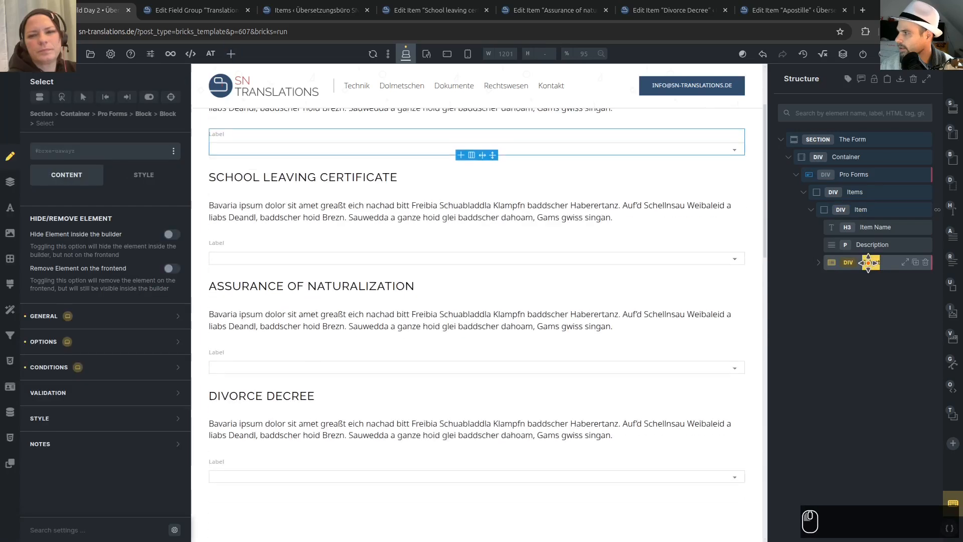
{"action": "type", "text": "Def Options"}
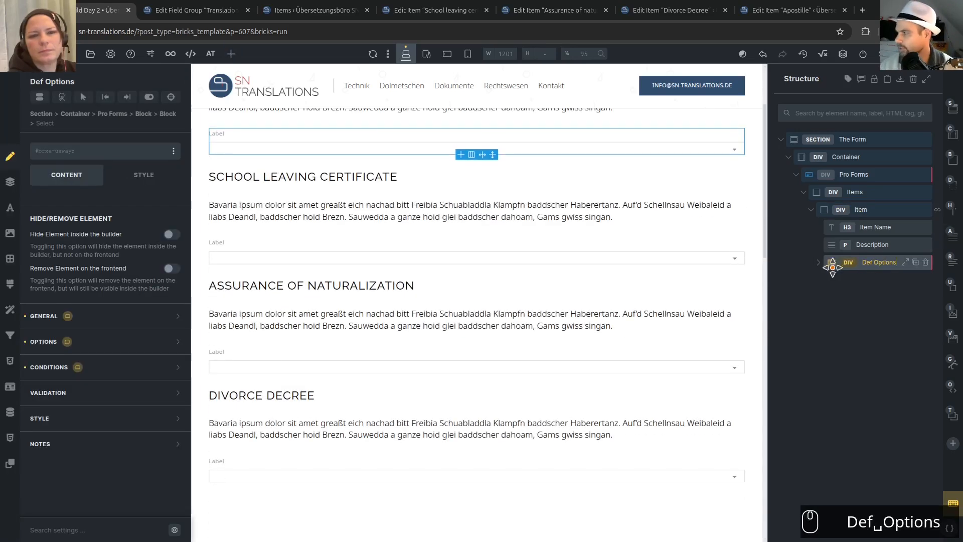
Set the Def Options field's custom ID to def-options_{post_slug}, using the dynamic post slug tag.
{"action": "left_click", "coordinate": [110, 317]}
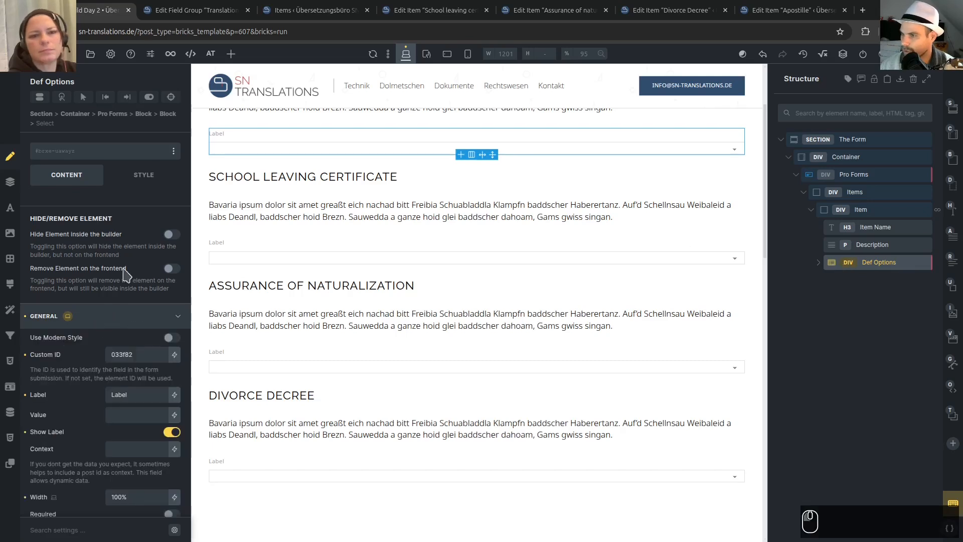
{"action": "double_click", "coordinate": [137, 357]}
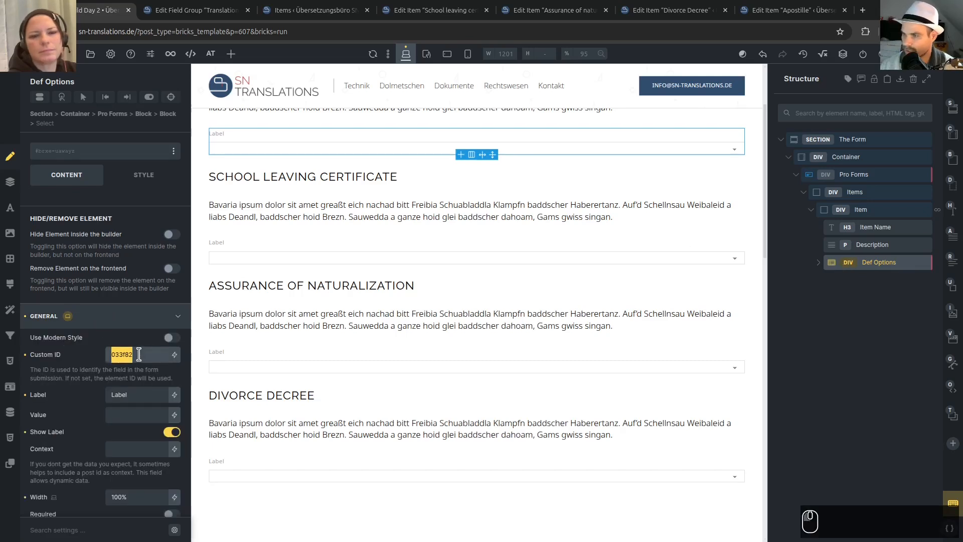
{"action": "type", "text": "def"}
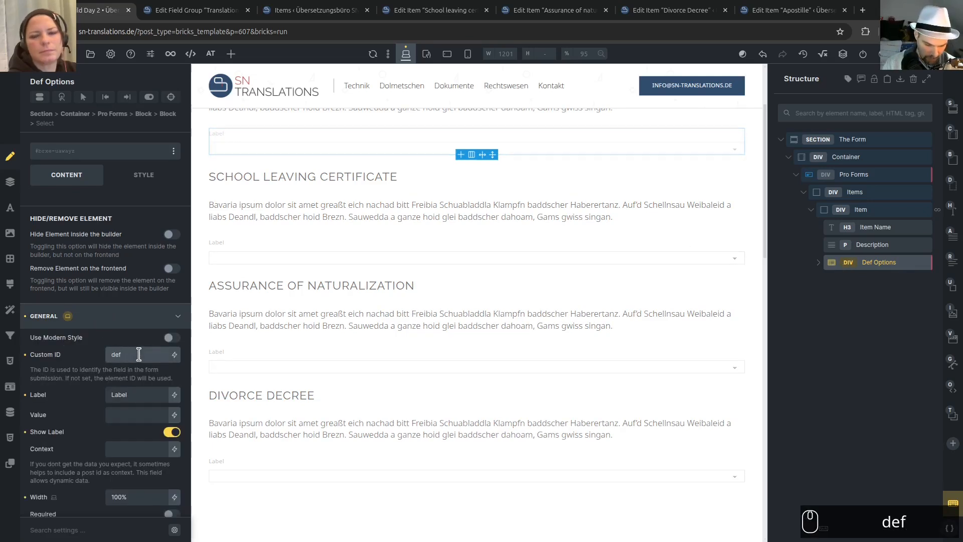
{"action": "type", "text": "-options_"}
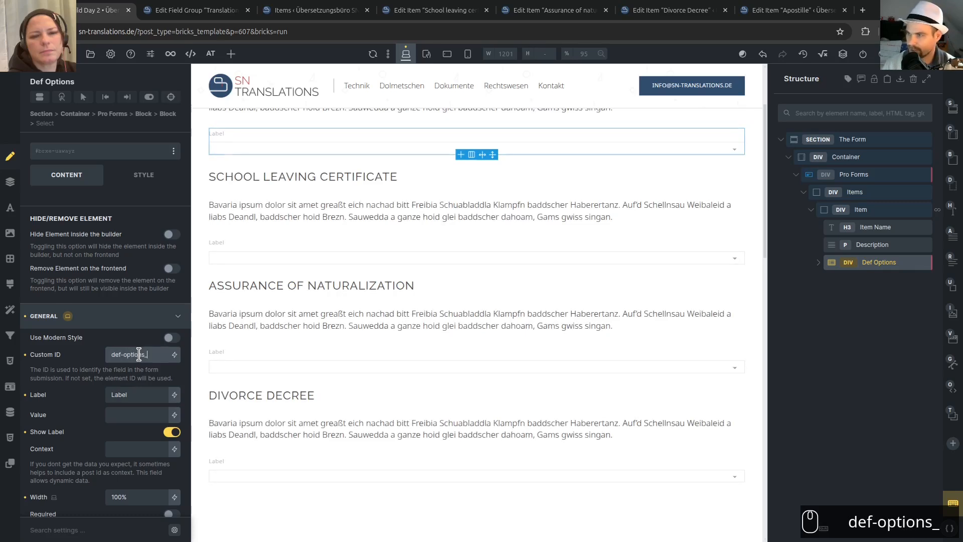
{"action": "left_click", "coordinate": [174, 354]}
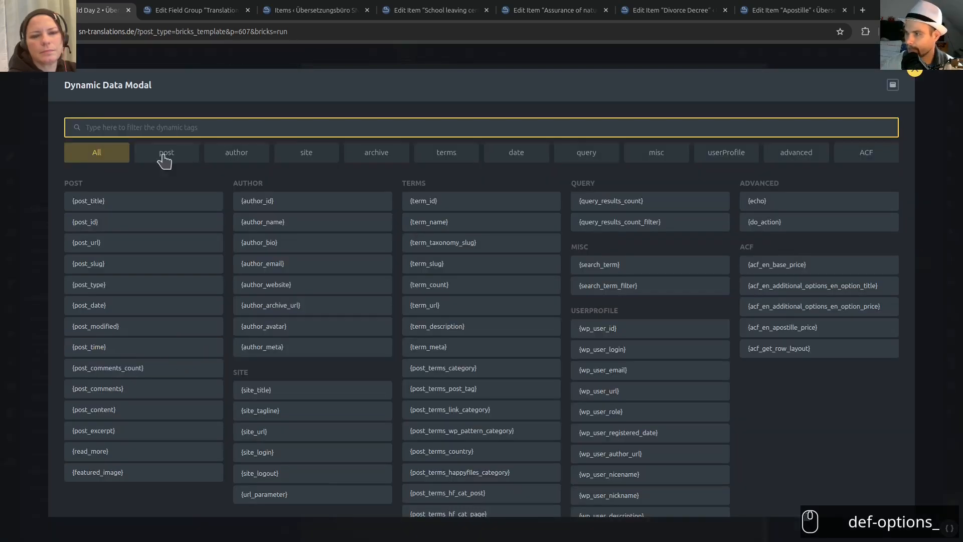
{"action": "left_click", "coordinate": [152, 265]}
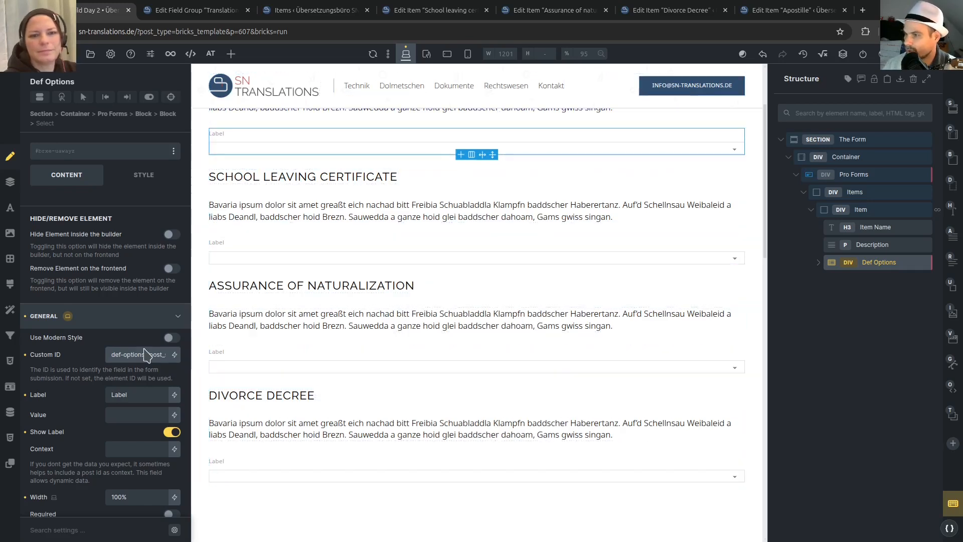
{"action": "left_click", "coordinate": [124, 354]}
{"action": "left_click_drag", "start_coordinate": [147, 354], "coordinate": [163, 354]}
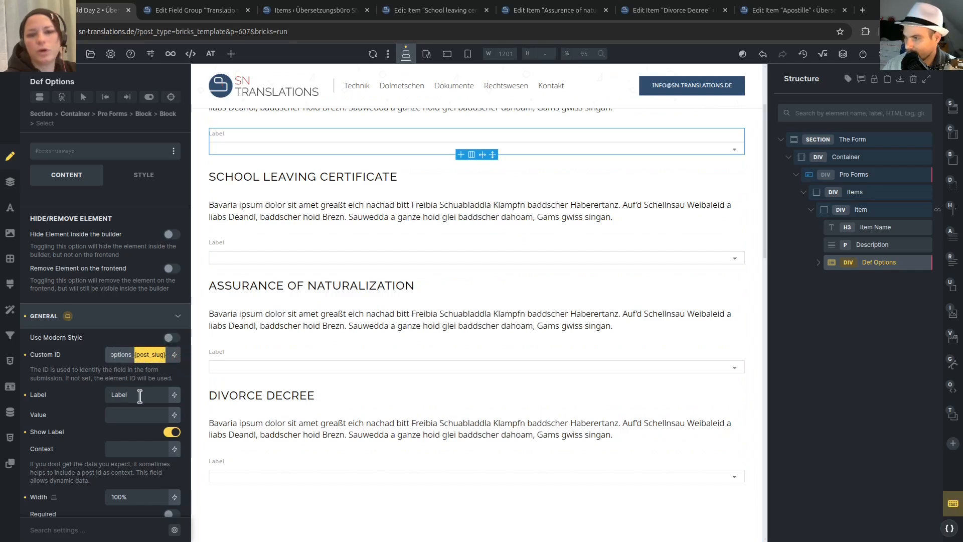
Set the Def Options field's label to "Basic Options".
{"action": "double_click", "coordinate": [118, 395]}
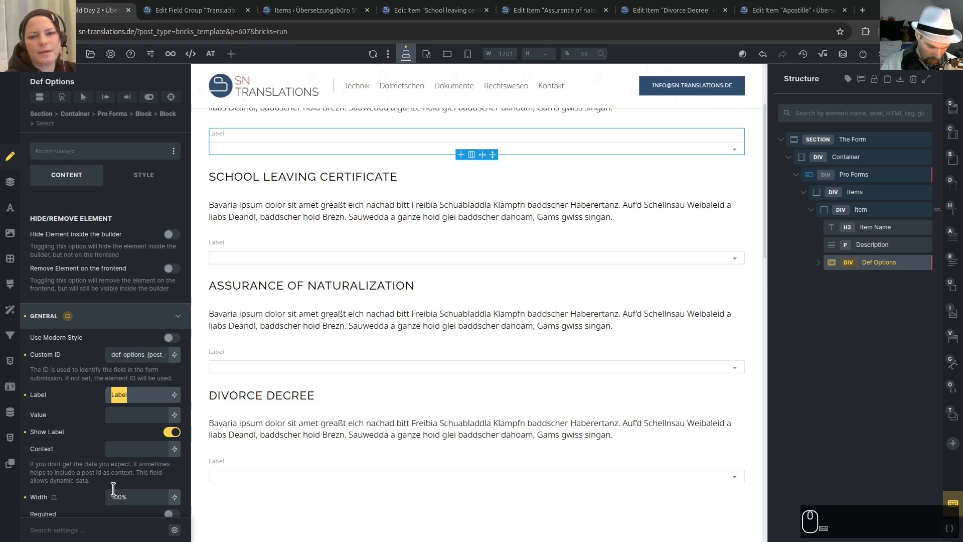
{"action": "type", "text": "Basic"}
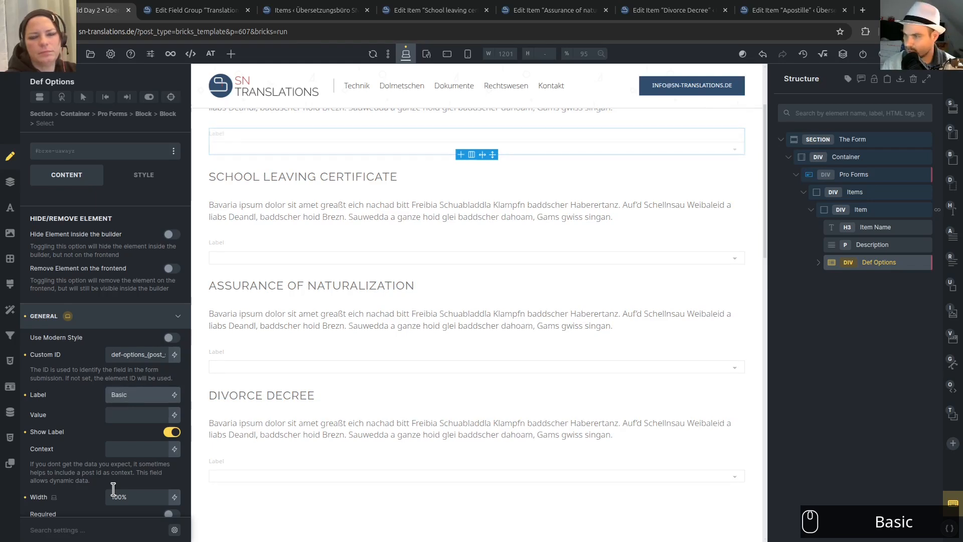
{"action": "type", "text": " Options"}
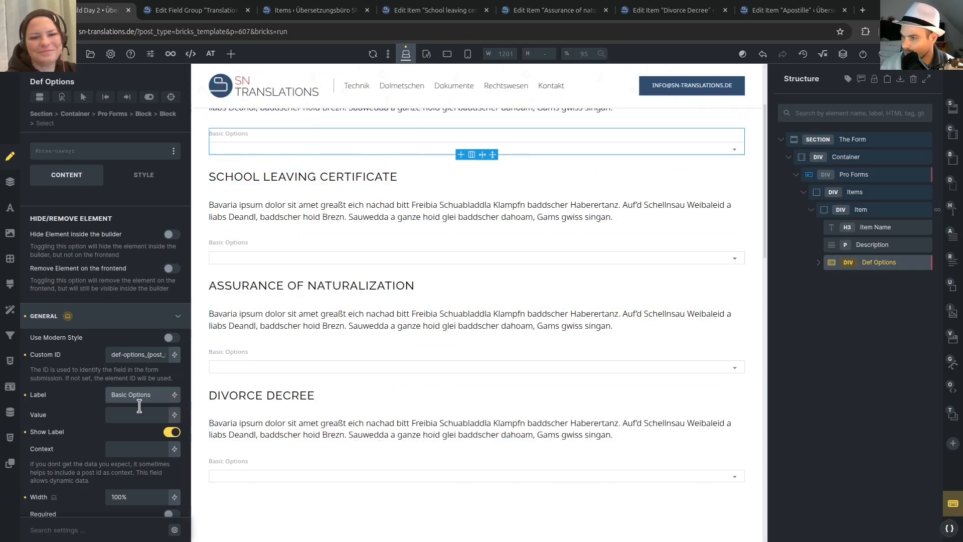
{"action": "scroll", "coordinate": [137, 409], "scroll_direction": "down", "scroll_amount": 1}
{"action": "scroll", "coordinate": [140, 399], "scroll_direction": "down", "scroll_amount": 1}
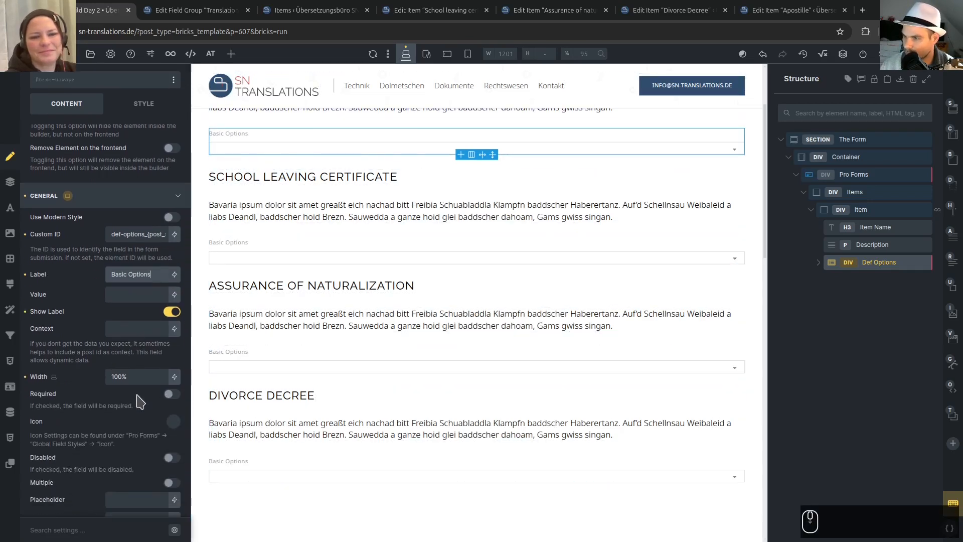
Examine the remaining settings of the Def Options field, its nested Option element and the parent Item block.
{"action": "scroll", "coordinate": [93, 494], "scroll_direction": "down", "scroll_amount": 2}
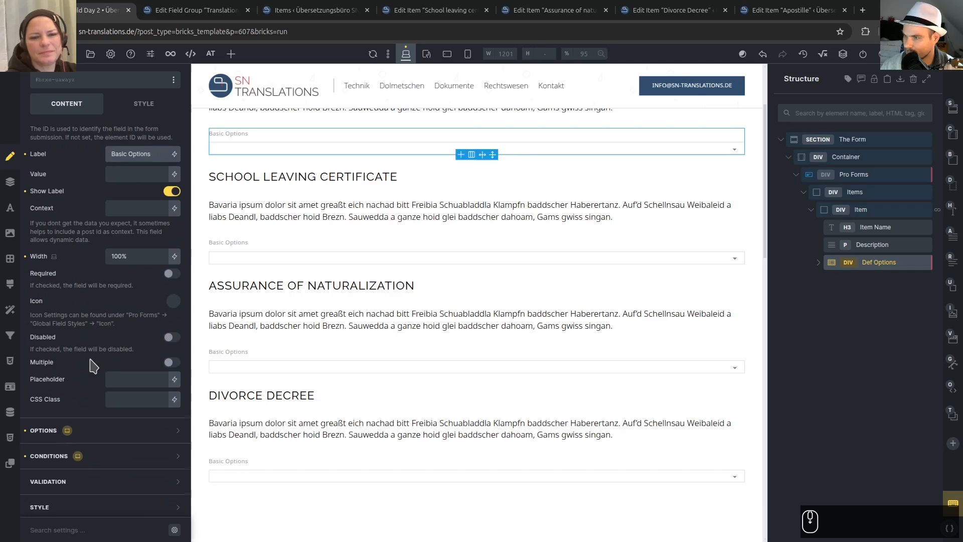
{"action": "scroll", "coordinate": [93, 366], "scroll_direction": "down", "scroll_amount": 1}
{"action": "left_click", "coordinate": [905, 263]}
{"action": "left_click", "coordinate": [890, 281]}
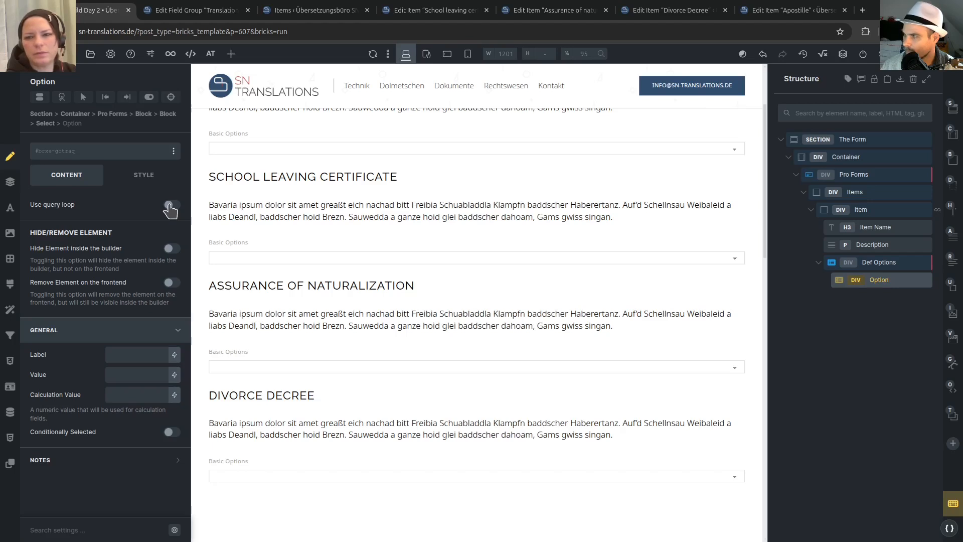
{"action": "scroll", "coordinate": [645, 318], "scroll_direction": "up", "scroll_amount": 2}
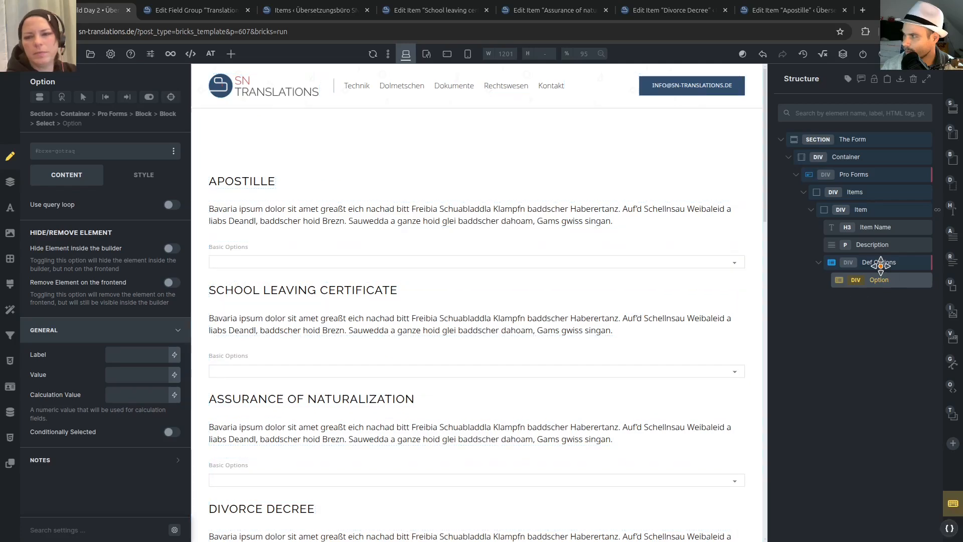
{"action": "left_click", "coordinate": [868, 210]}
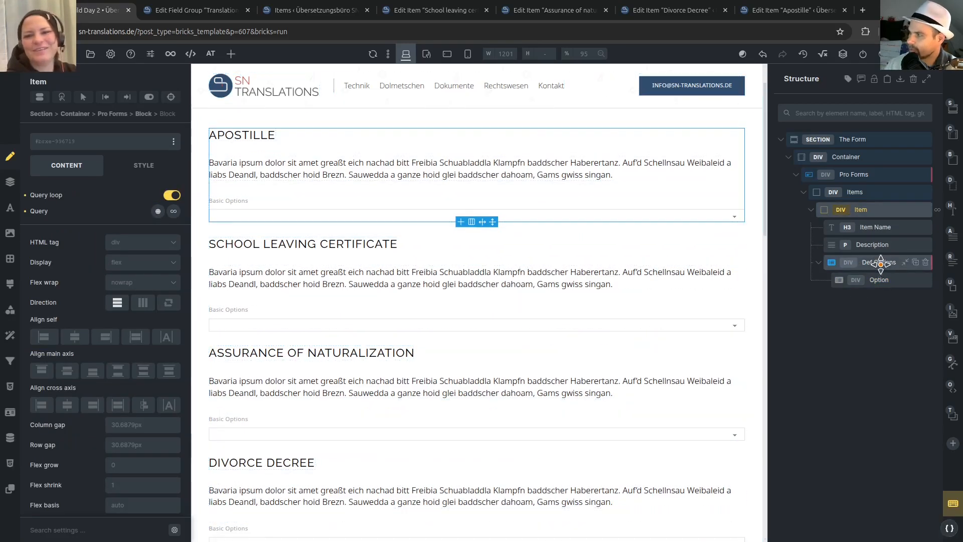
Set the Def Options field's placeholder to "Choose your destiny".
{"action": "left_click", "coordinate": [862, 256]}
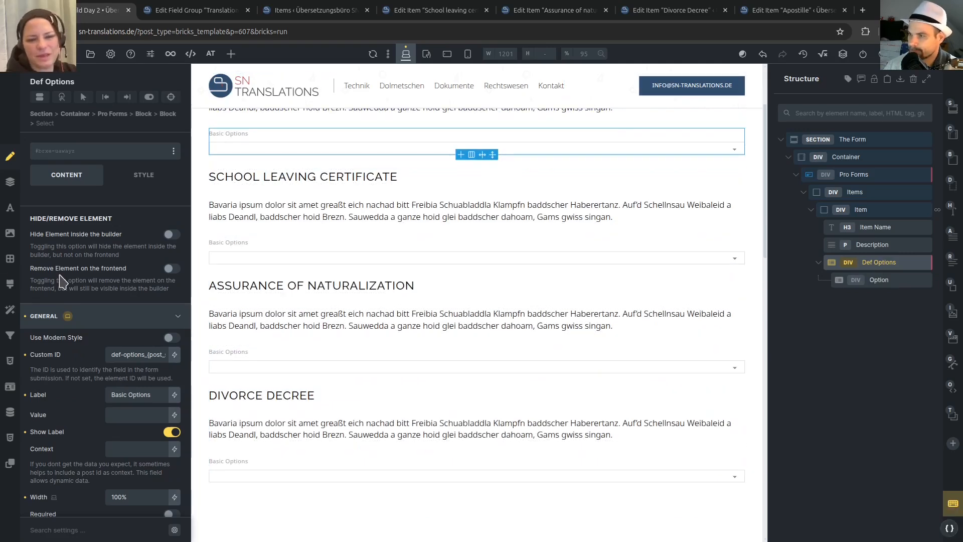
{"action": "scroll", "coordinate": [63, 286], "scroll_direction": "down", "scroll_amount": 5}
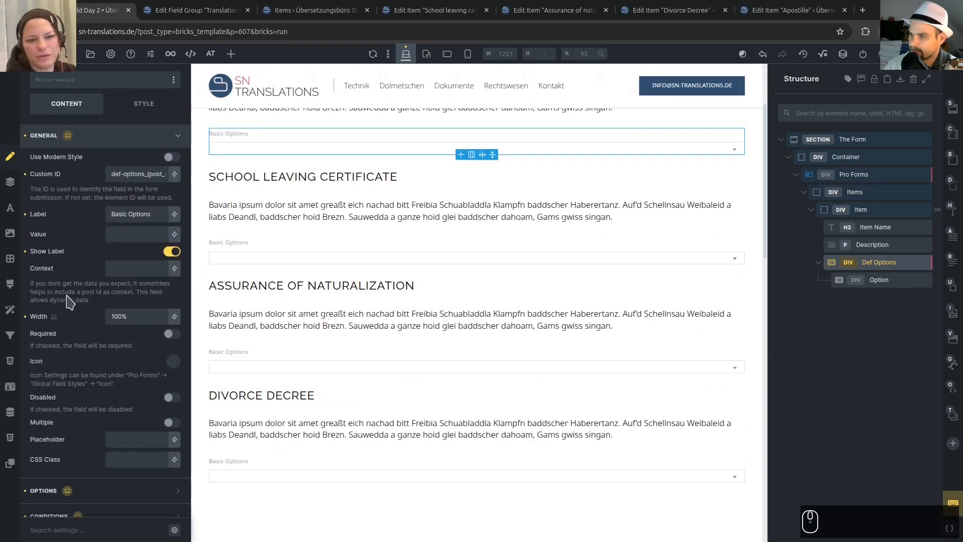
{"action": "scroll", "coordinate": [69, 301], "scroll_direction": "down", "scroll_amount": 1}
{"action": "left_click", "coordinate": [129, 349]}
{"action": "type", "text": "Please"}
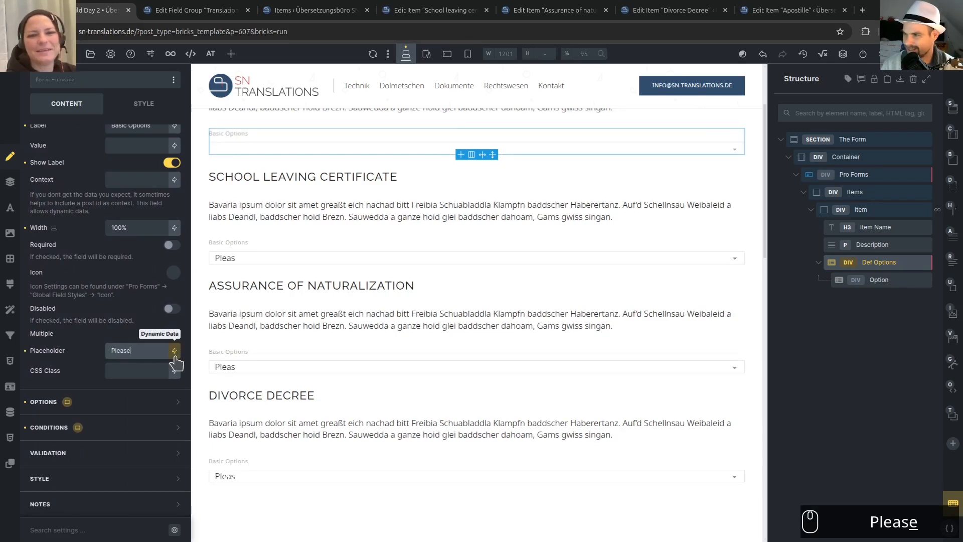
{"action": "type", "text": " choose an option"}
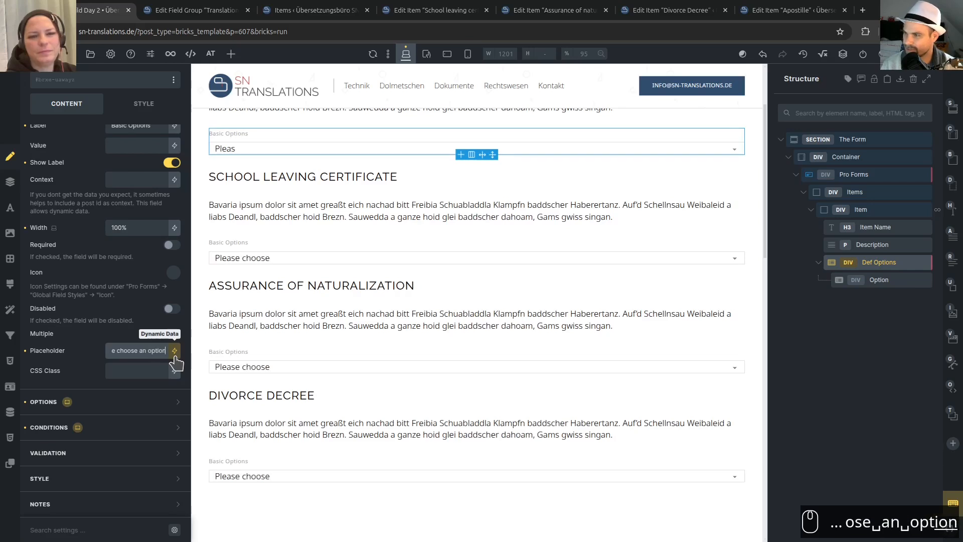
{"action": "key", "text": "shift+Home"}
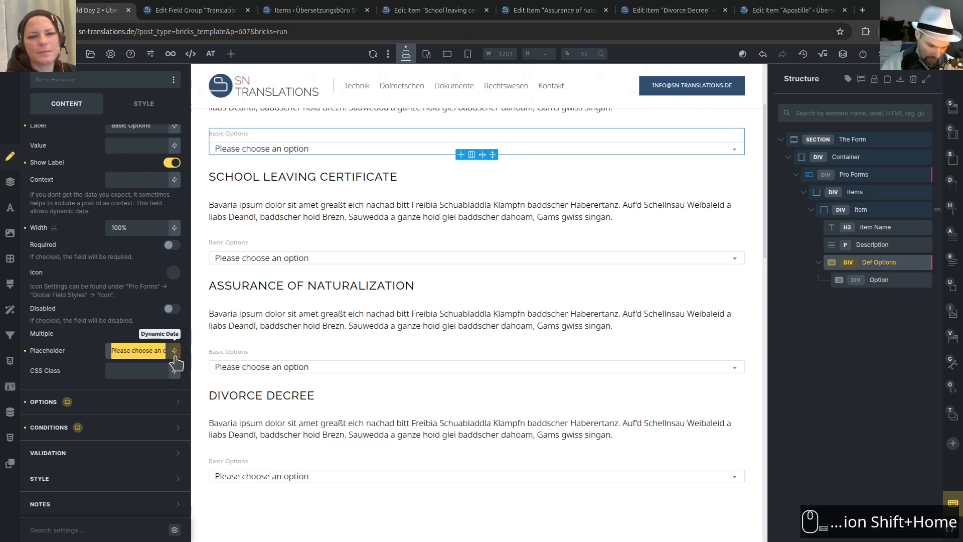
{"action": "type", "text": "Choose your destiny"}
{"action": "key", "text": "Home"}
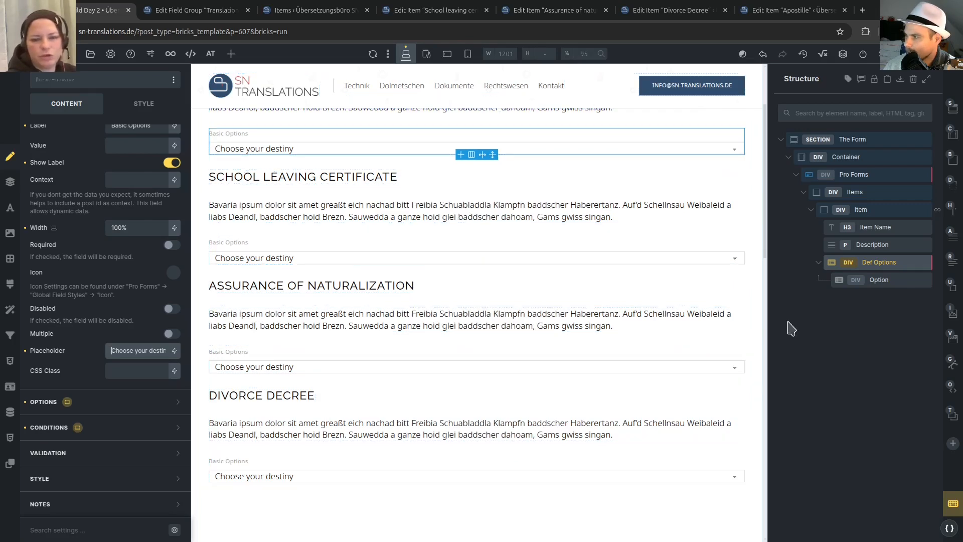
Enable the query loop on the Option element inside Def Options, check the available query types and save the template.
{"action": "left_click", "coordinate": [878, 280]}
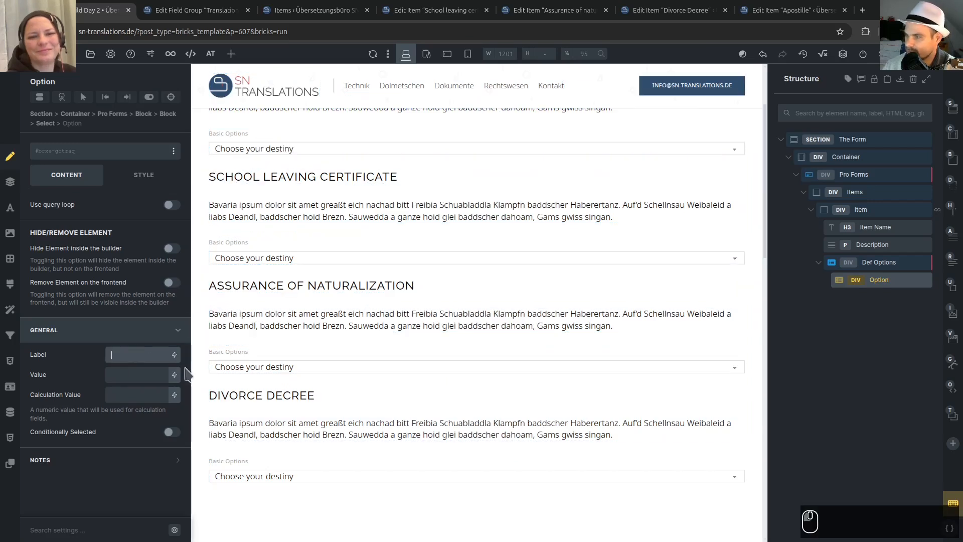
{"action": "left_click", "coordinate": [172, 204]}
{"action": "left_click", "coordinate": [174, 220]}
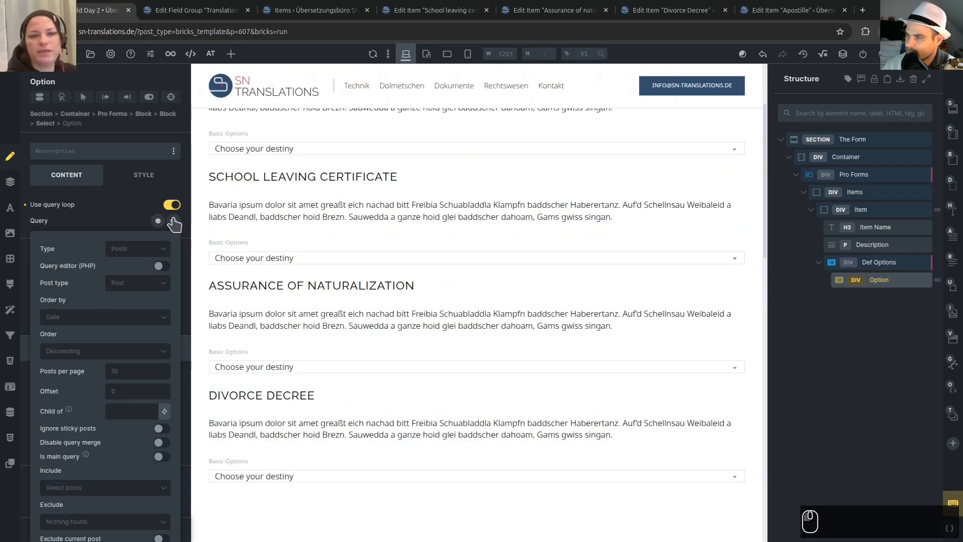
{"action": "left_click", "coordinate": [137, 252]}
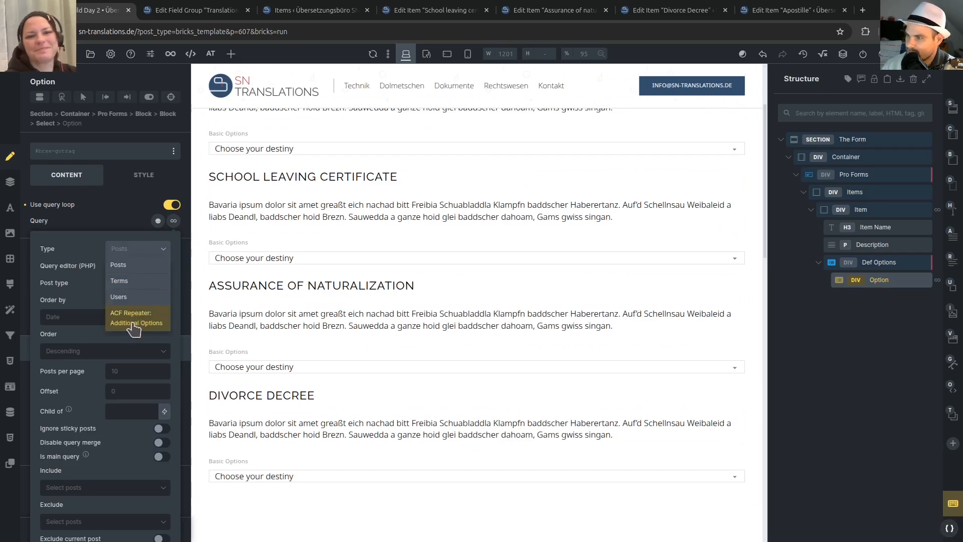
{"action": "left_click", "coordinate": [108, 217]}
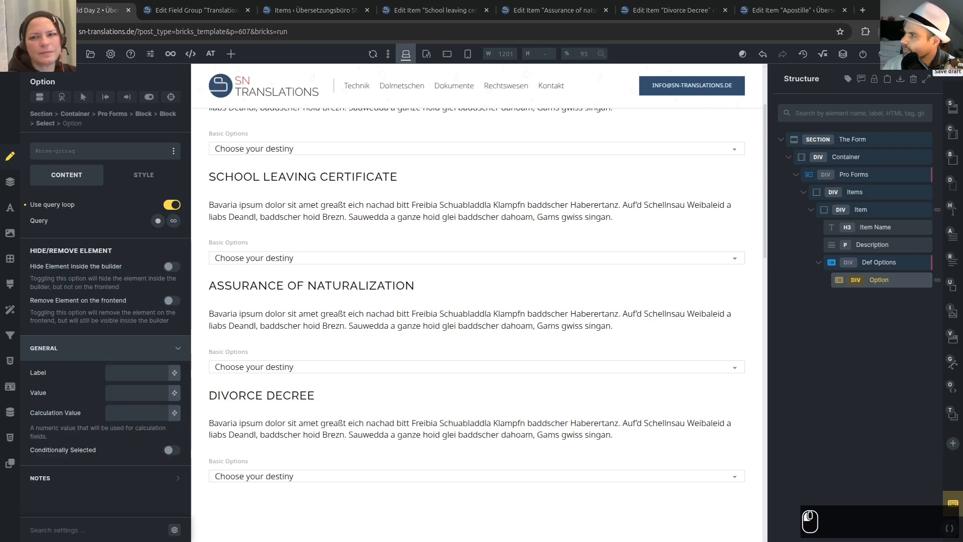
In the reloaded builder, set the Option element's query loop type to ACF Repeater: Default Options.
{"action": "left_click", "coordinate": [906, 140]}
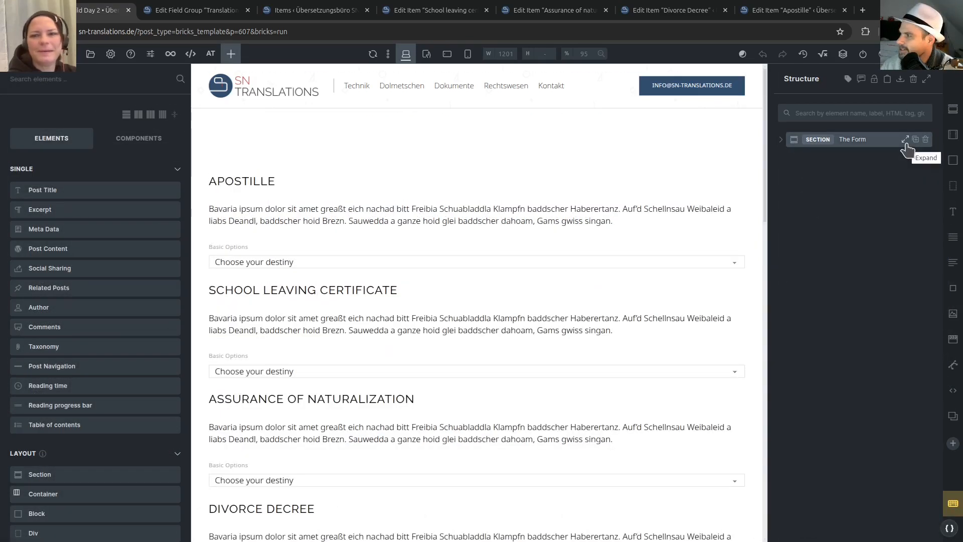
{"action": "left_click", "coordinate": [906, 140]}
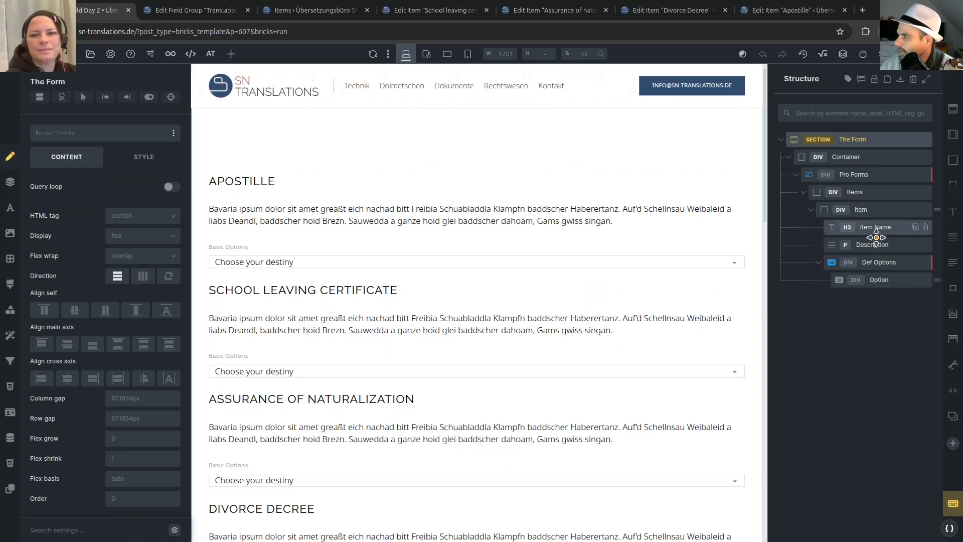
{"action": "left_click", "coordinate": [884, 279]}
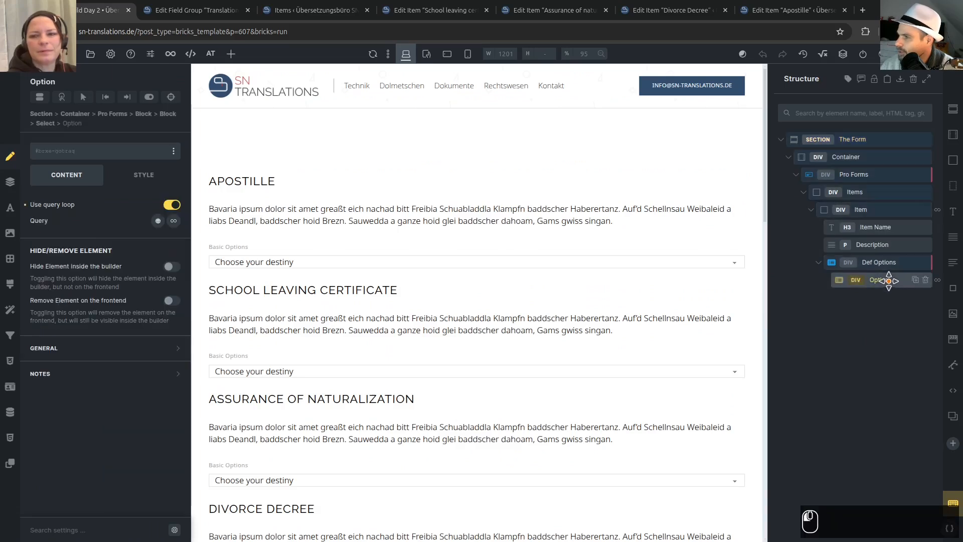
{"action": "left_click", "coordinate": [173, 221]}
{"action": "left_click", "coordinate": [154, 247]}
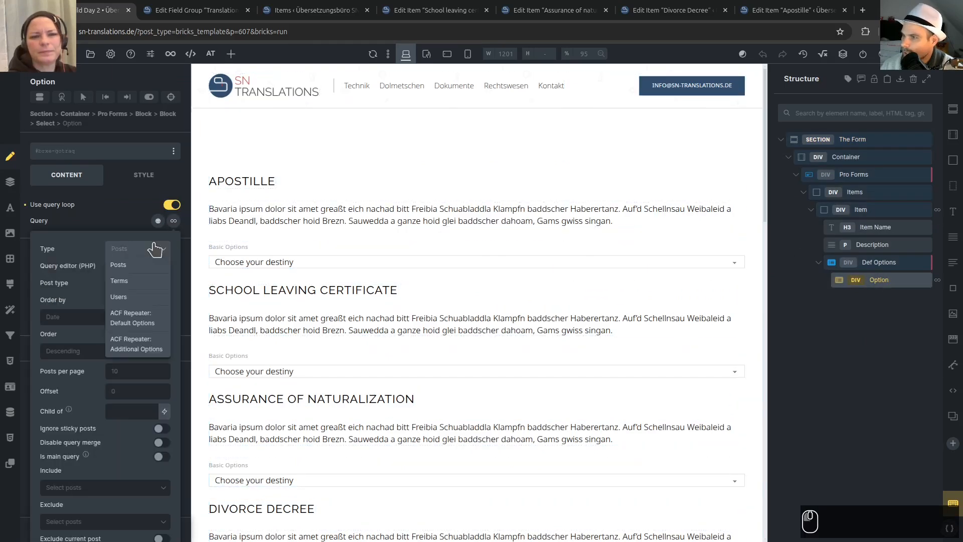
{"action": "left_click", "coordinate": [141, 323]}
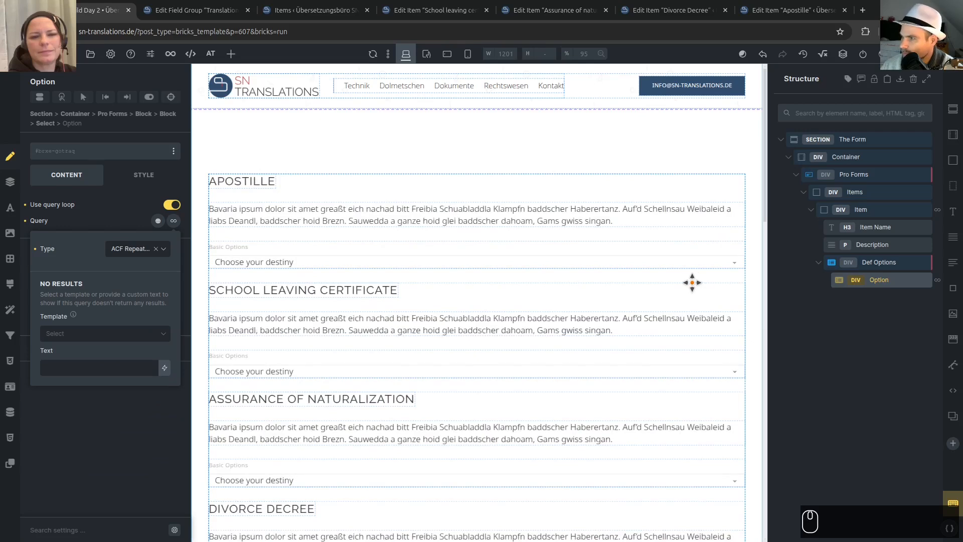
{"action": "left_click", "coordinate": [128, 412]}
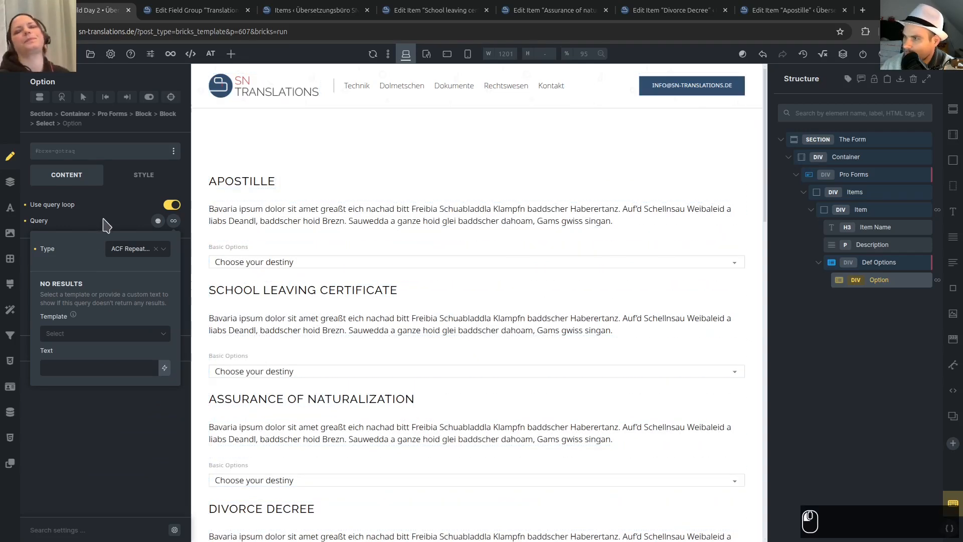
Set the Option's label and value to {acf_en_default_options_def_option_title} and its calculation value to {acf_en_default_options_def_option_price}.
{"action": "left_click", "coordinate": [94, 348]}
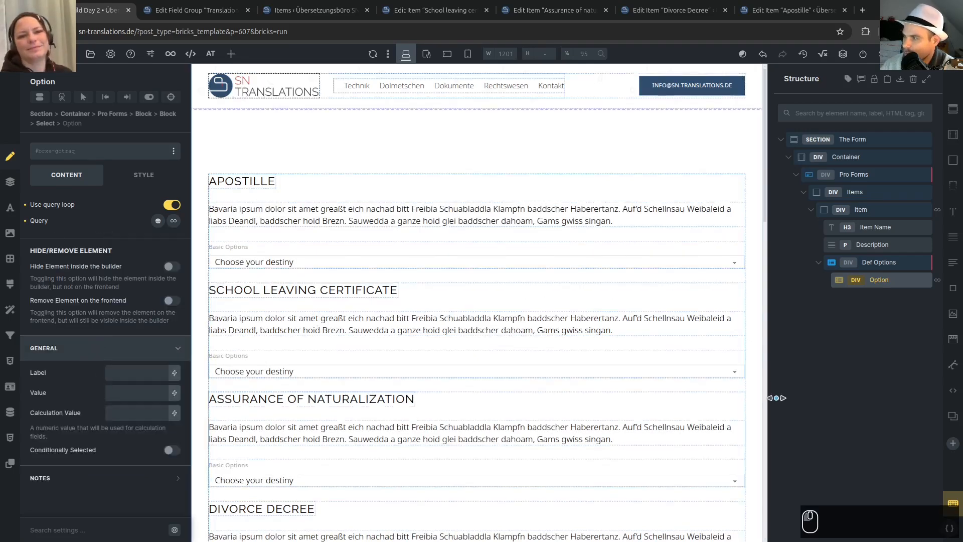
{"action": "left_click", "coordinate": [175, 373]}
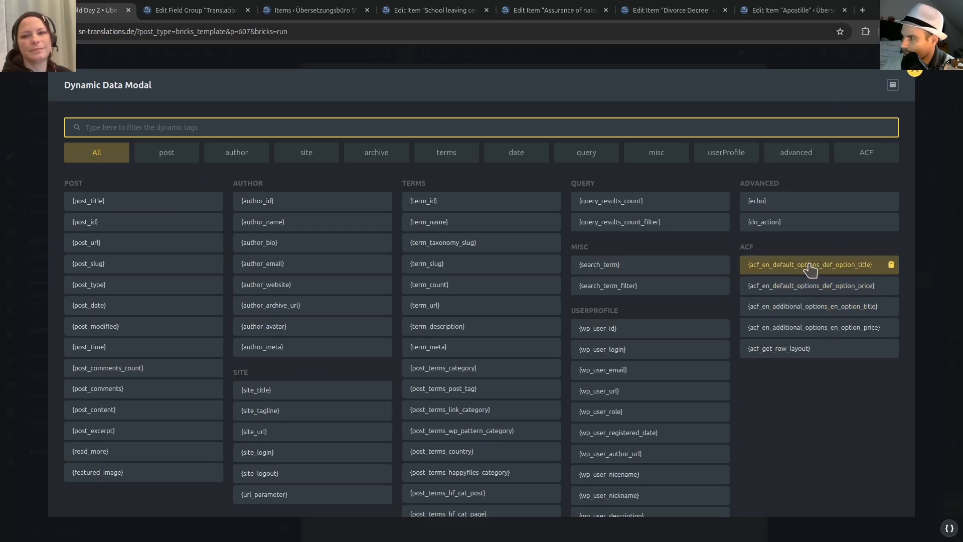
{"action": "left_click", "coordinate": [777, 271]}
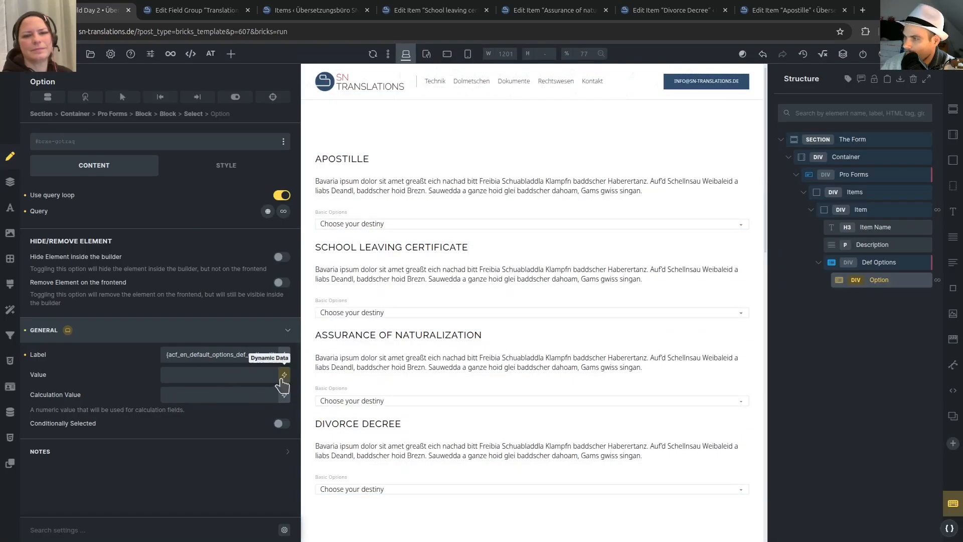
{"action": "left_click", "coordinate": [285, 374]}
{"action": "left_click", "coordinate": [856, 272]}
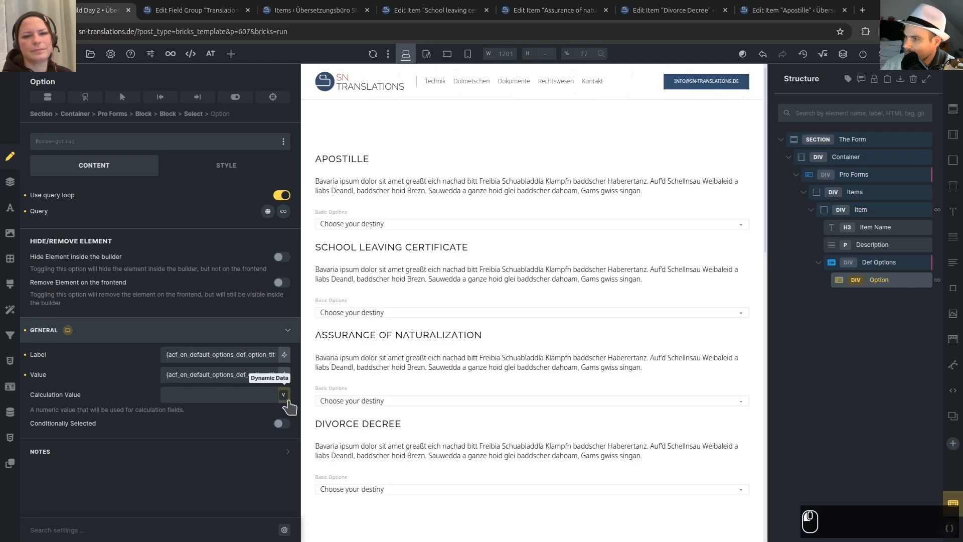
{"action": "left_click", "coordinate": [284, 395]}
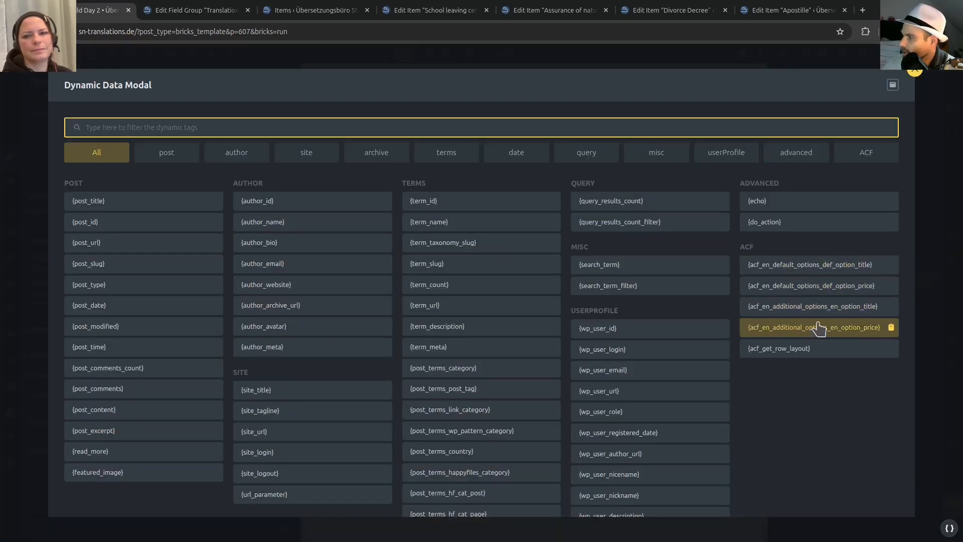
{"action": "left_click", "coordinate": [808, 287]}
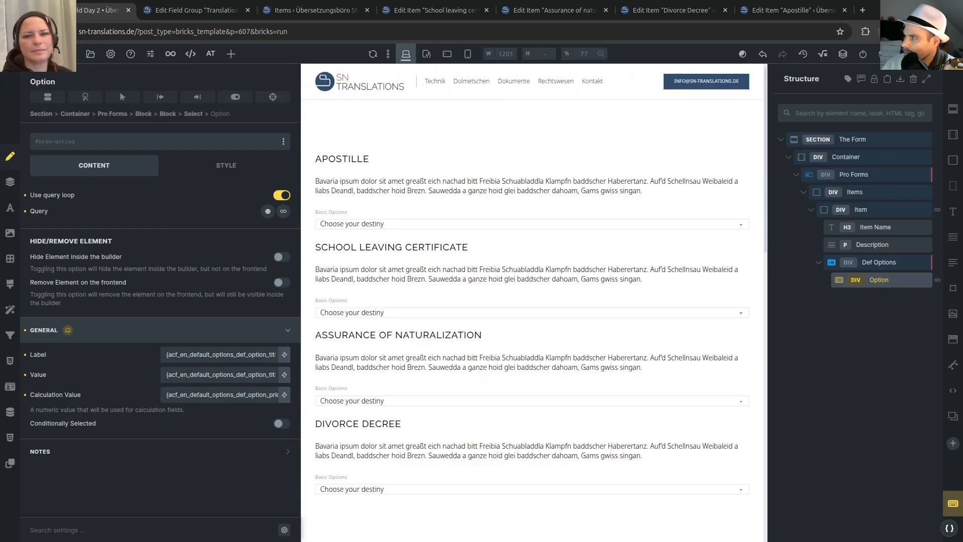
Test the Apostille item's Basic Options field in the frontend preview by choosing "Apostille requested".
{"action": "left_click", "coordinate": [240, 281]}
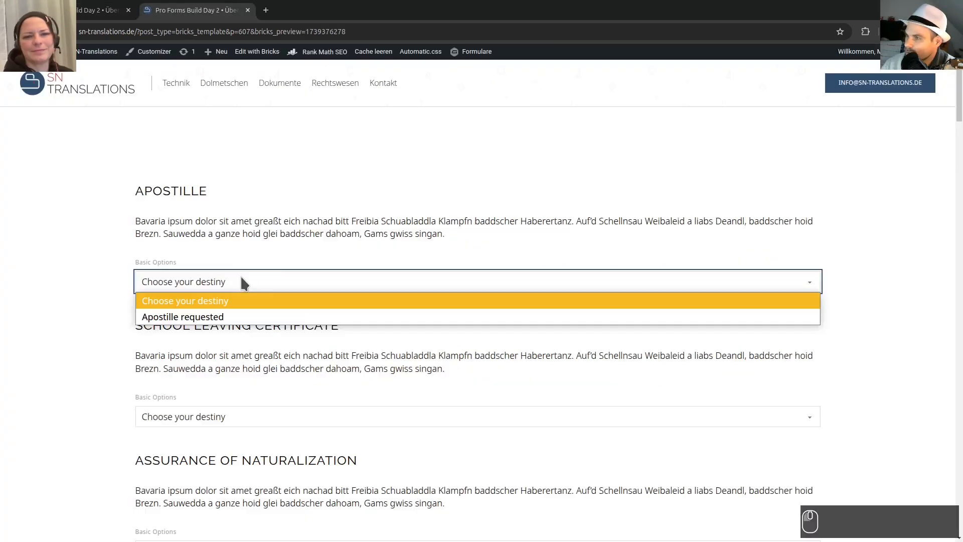
{"action": "left_click", "coordinate": [195, 316]}
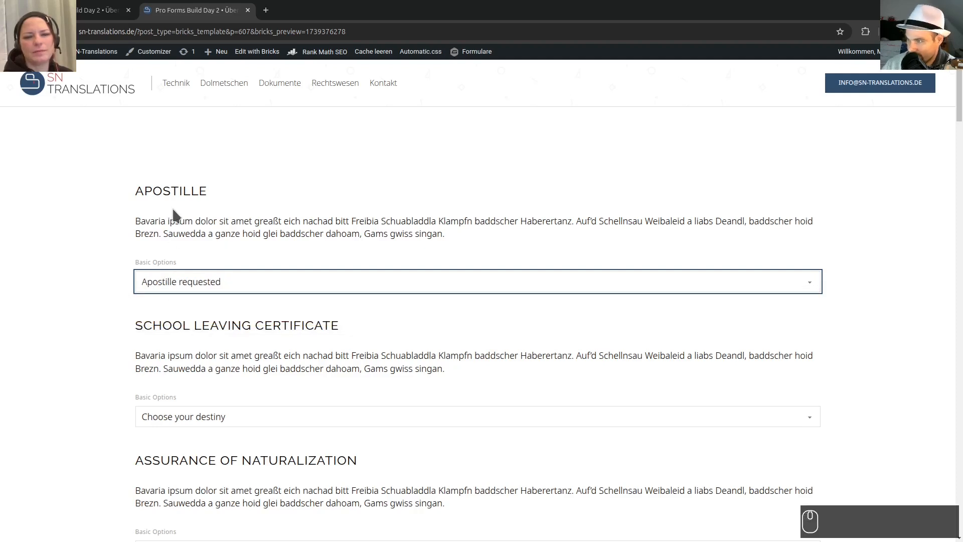
{"action": "left_click_drag", "start_coordinate": [129, 186], "coordinate": [73, 210]}
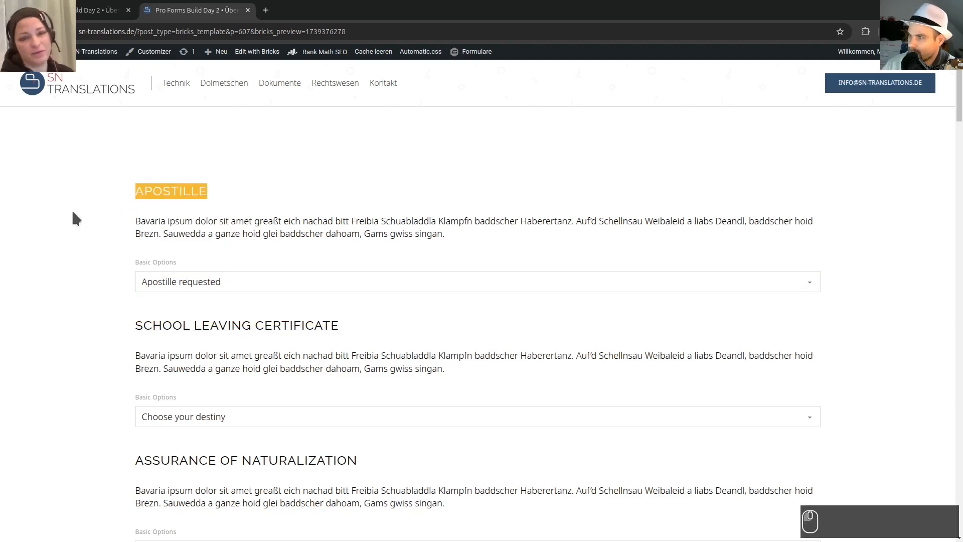
{"action": "left_click", "coordinate": [74, 209]}
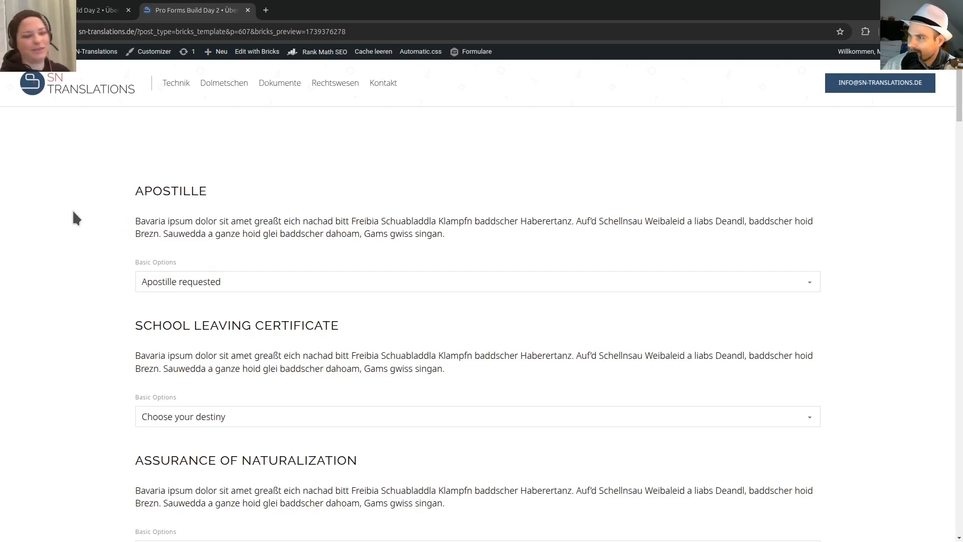
Test "No apostille included" for School Leaving Certificate and "Apostille included" for Assurance of Naturalization, and return to the builder.
{"action": "scroll", "coordinate": [78, 206], "scroll_direction": "down", "scroll_amount": 3}
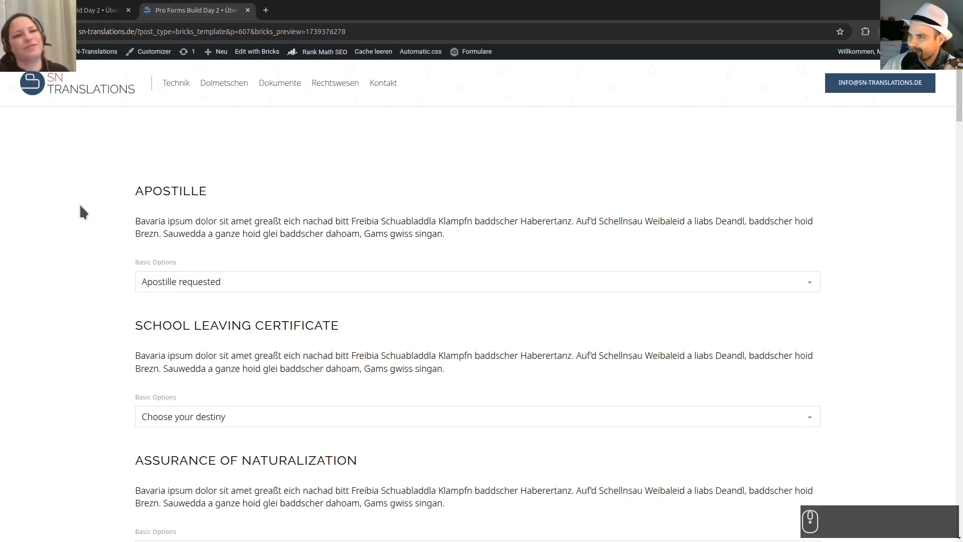
{"action": "scroll", "coordinate": [22, 201], "scroll_direction": "down", "scroll_amount": 2}
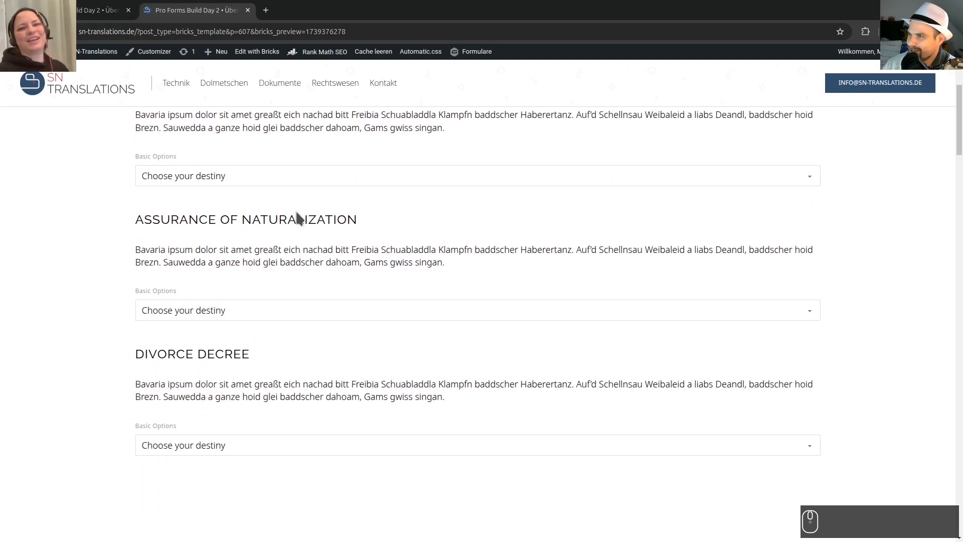
{"action": "left_click", "coordinate": [243, 175]}
{"action": "left_click", "coordinate": [215, 210]}
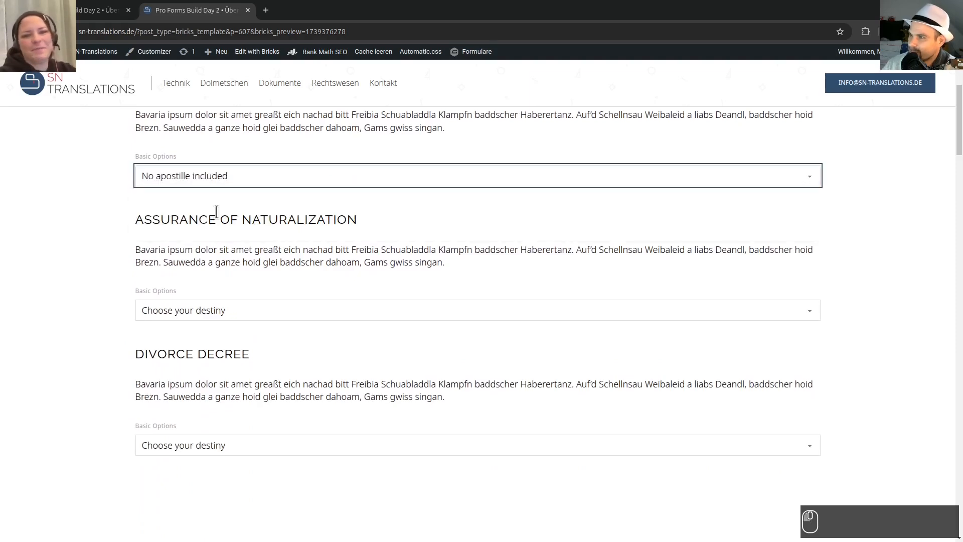
{"action": "left_click", "coordinate": [222, 313]}
{"action": "left_click", "coordinate": [189, 362]}
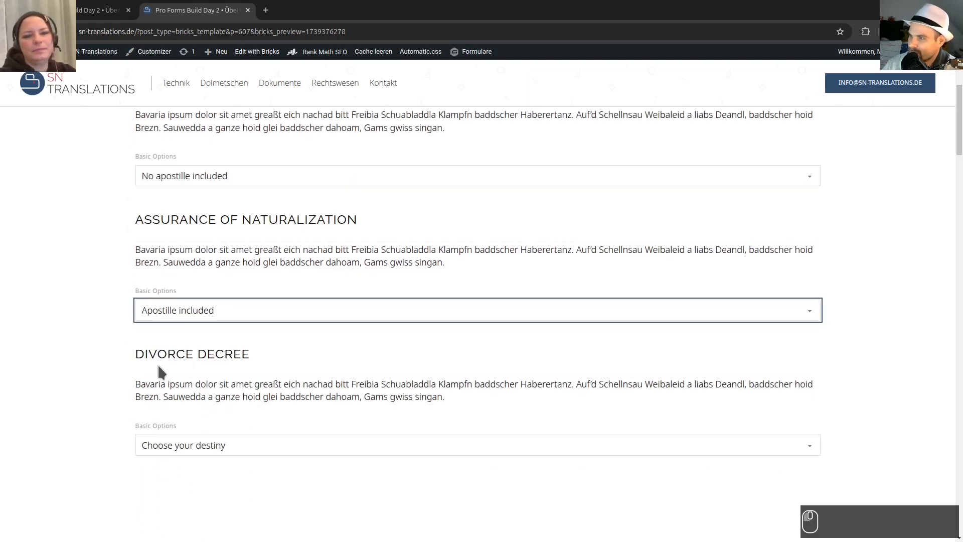
{"action": "left_click", "coordinate": [94, 8]}
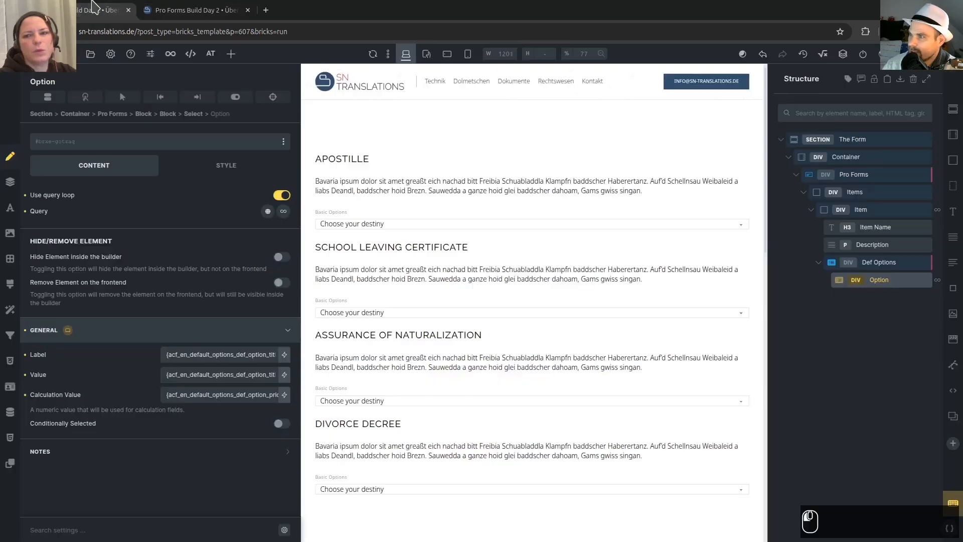
Add a Pro Forms Calculation element inside the looped Item block, following the Def Options select.
{"action": "left_click", "coordinate": [866, 209]}
{"action": "key", "text": "ctrl+shift+e"}
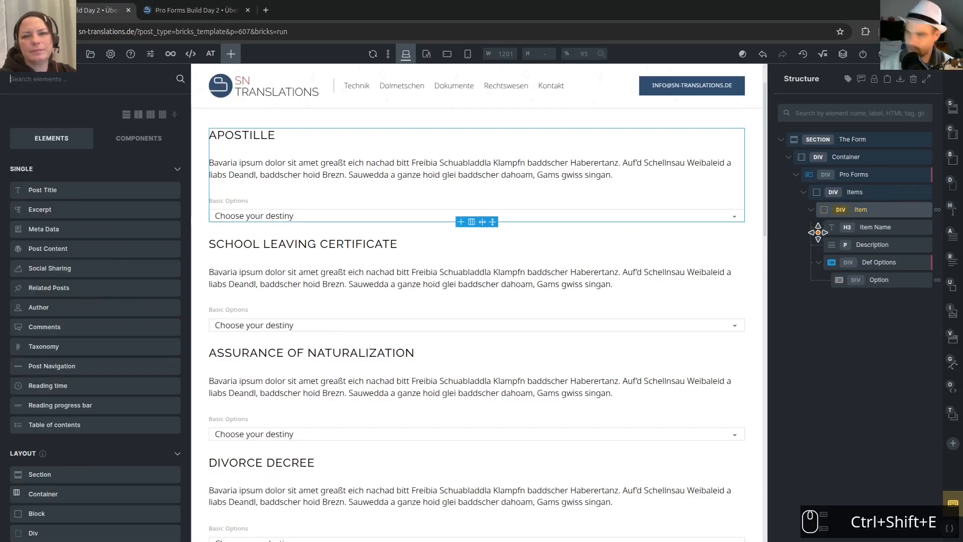
{"action": "type", "text": "clacu"}
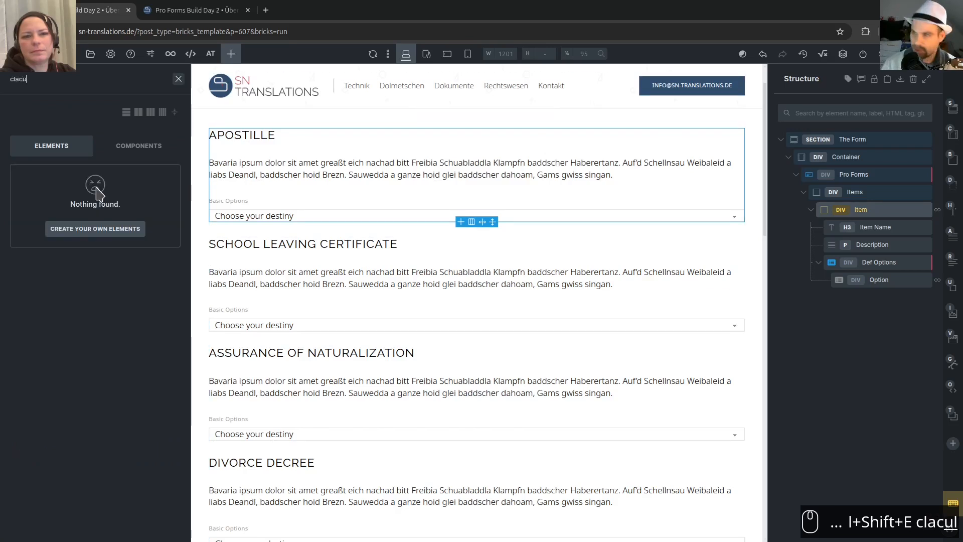
{"action": "type", "text": "l"}
{"action": "key", "text": "shift+Home"}
{"action": "type", "text": "calcul"}
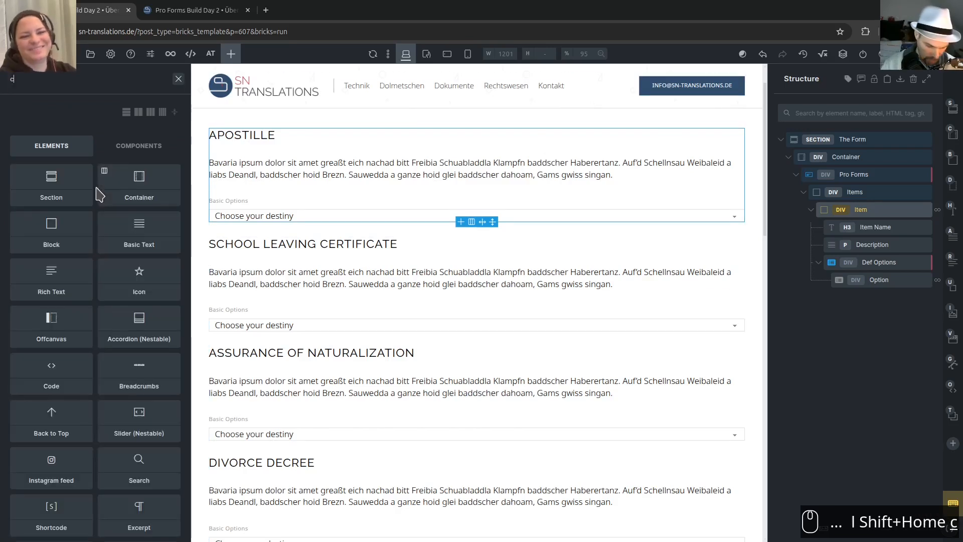
{"action": "left_click", "coordinate": [50, 186]}
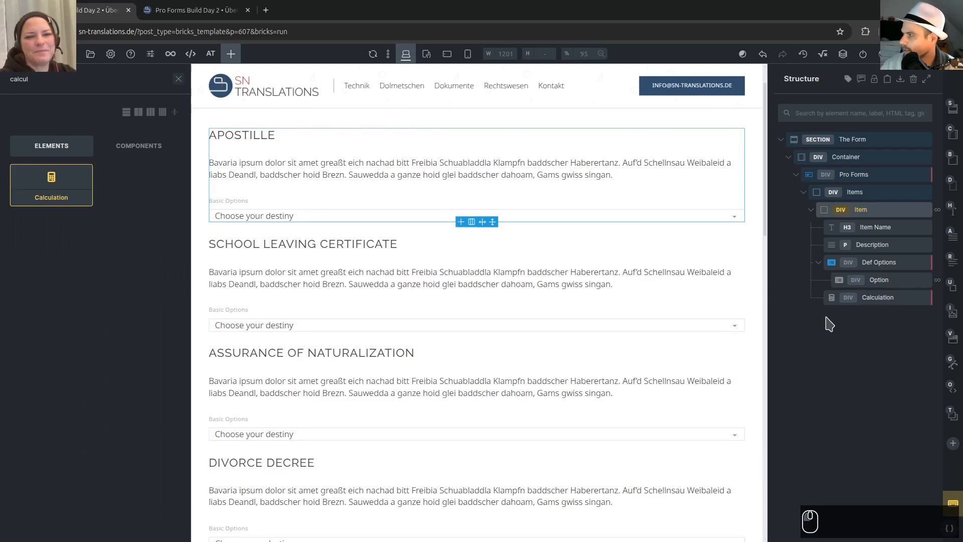
Rename the new Calculation element as Item Total.
{"action": "left_click", "coordinate": [871, 297]}
{"action": "type", "text": "Item Total"}
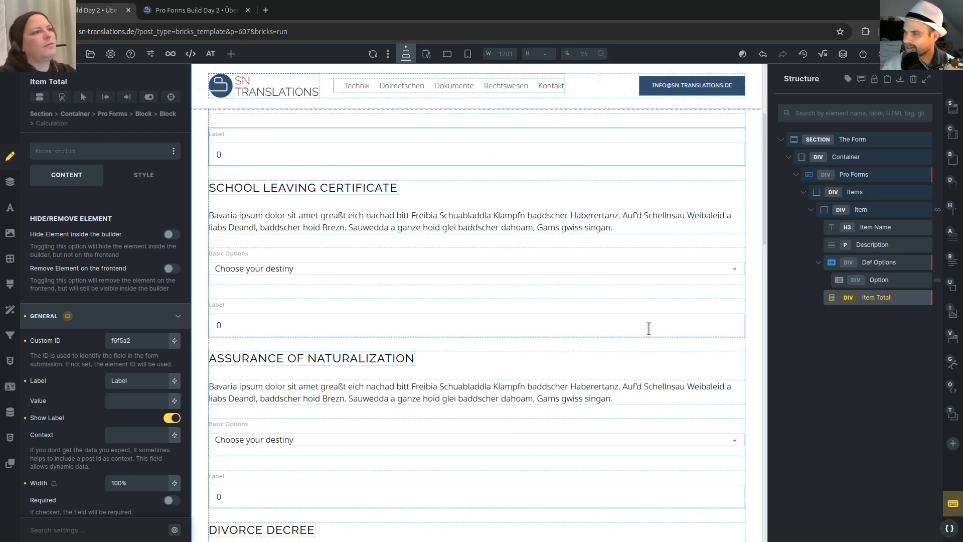
{"action": "key", "text": "Return"}
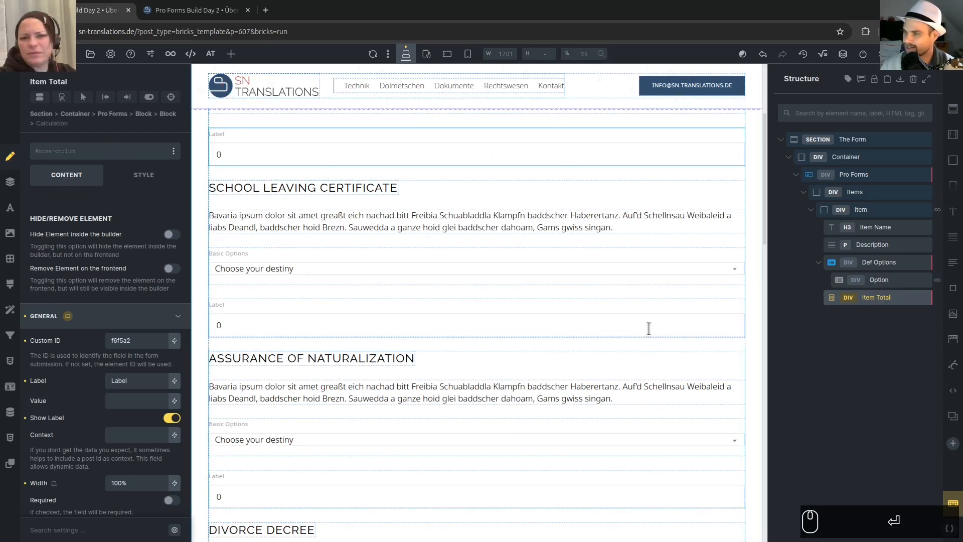
Replace the Item Total element's Custom ID with item-total.
{"action": "double_click", "coordinate": [145, 340]}
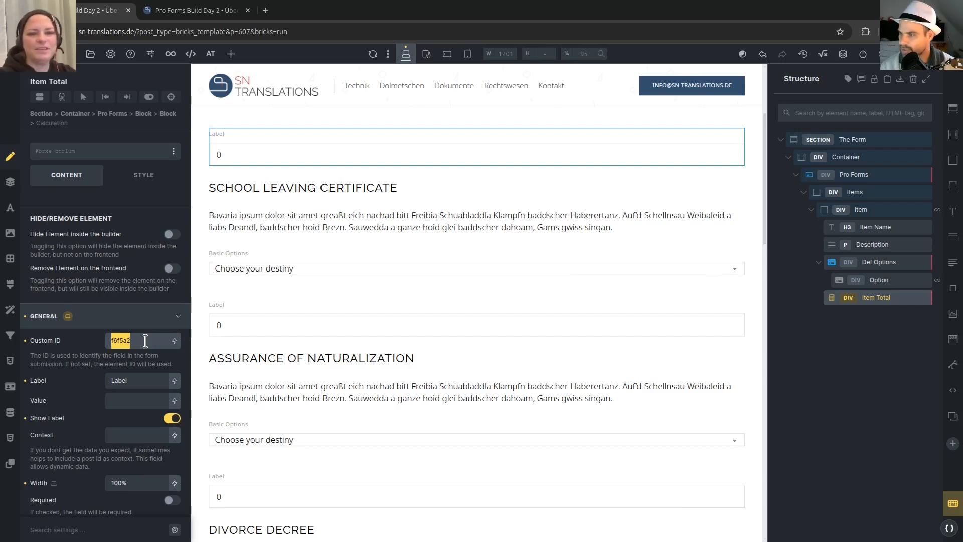
{"action": "type", "text": "en_item_tot"}
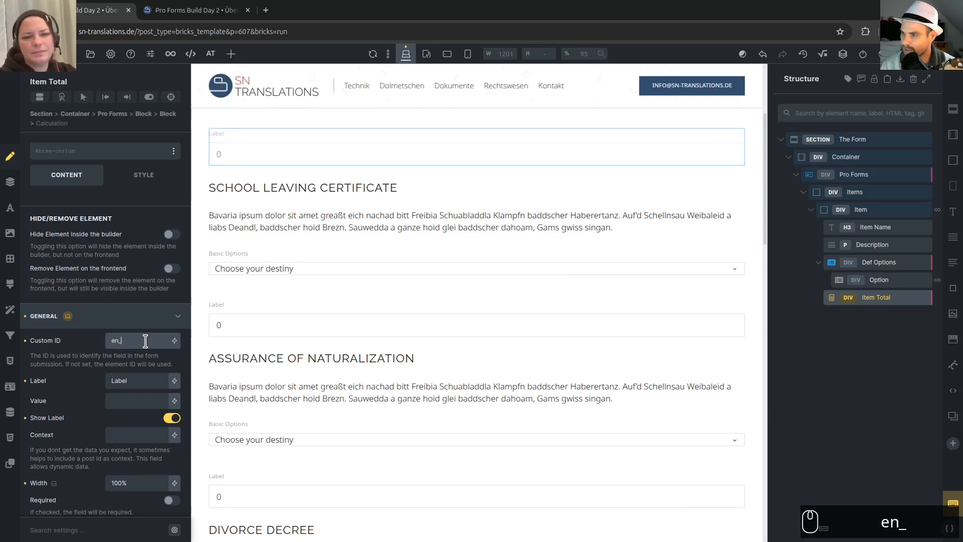
{"action": "key", "text": "BackSpace"}
{"action": "key", "text": "BackSpace"}
{"action": "key", "text": "BackSpace"}
{"action": "key", "text": "BackSpace"}
{"action": "key", "text": "BackSpace"}
{"action": "key", "text": "BackSpace"}
{"action": "key", "text": "BackSpace"}
{"action": "key", "text": "BackSpace"}
{"action": "key", "text": "BackSpace"}
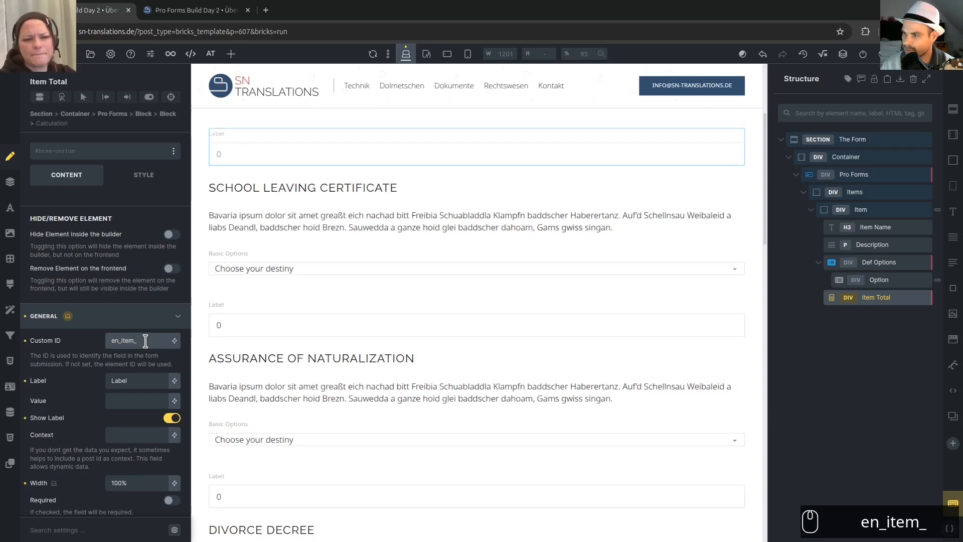
{"action": "type", "text": "-ti"}
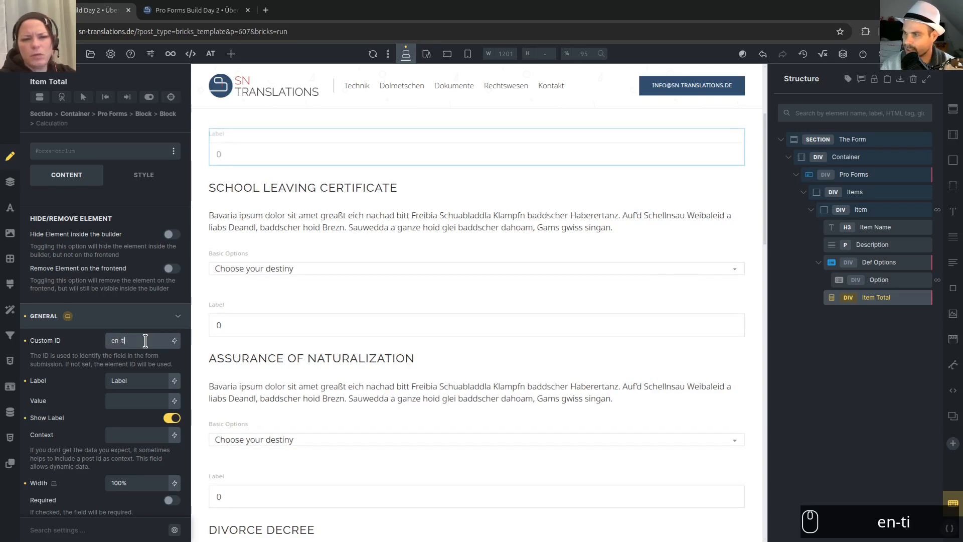
{"action": "key", "text": "BackSpace"}
{"action": "key", "text": "BackSpace"}
{"action": "type", "text": "item-"}
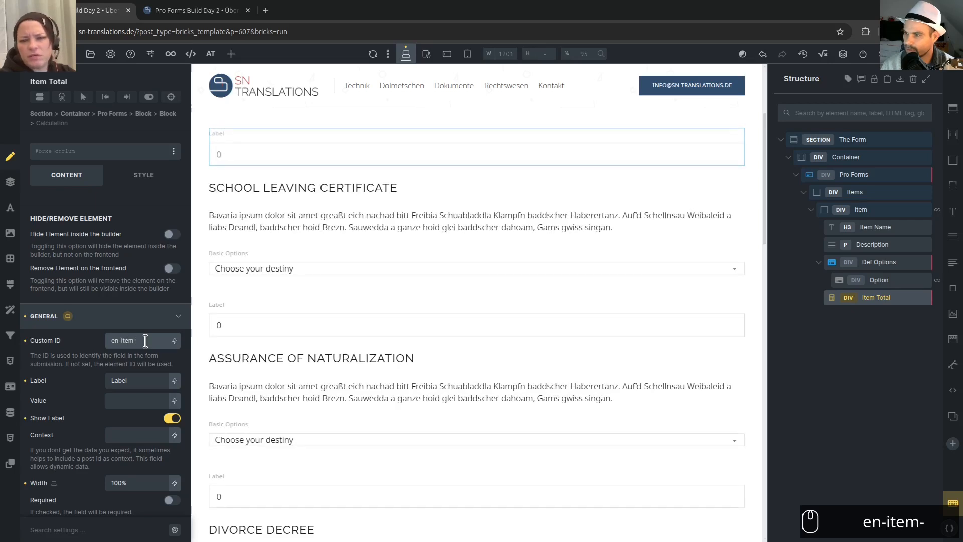
{"action": "type", "text": "total"}
{"action": "key", "text": "Home"}
{"action": "key", "text": "Delete"}
{"action": "key", "text": "Delete"}
{"action": "key", "text": "Delete"}
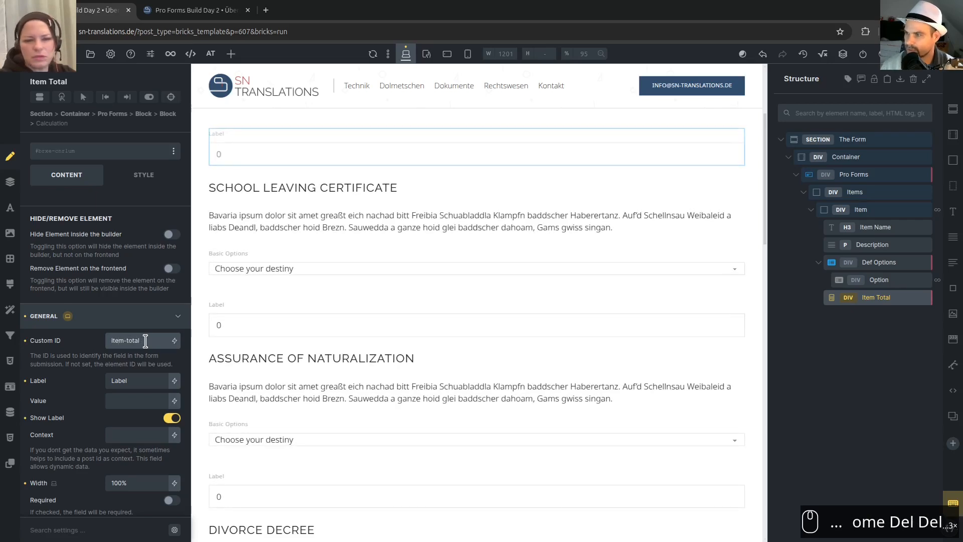
Extend Item Total's Custom ID with the post slug tag to item-total_{post_slug}, and set its label to Subtotal.
{"action": "left_click", "coordinate": [174, 341]}
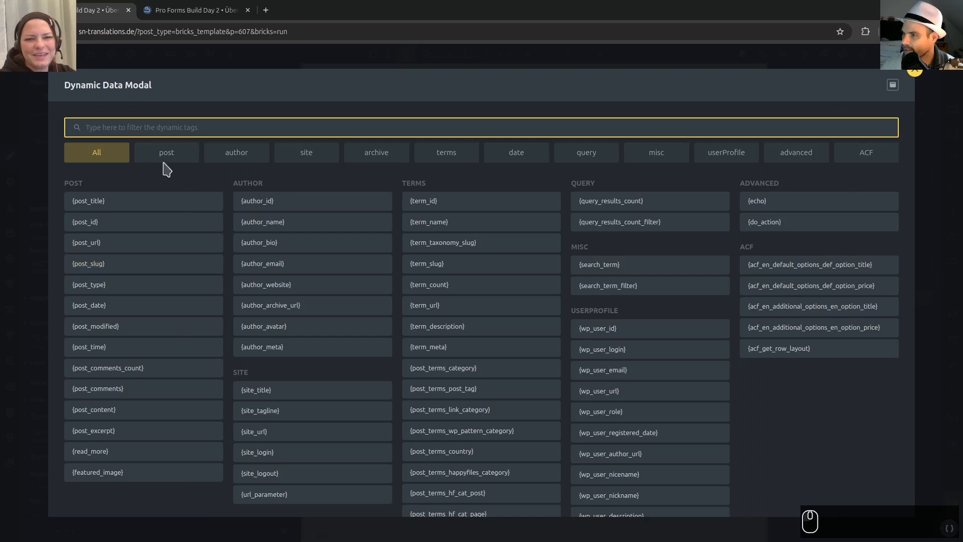
{"action": "left_click", "coordinate": [123, 267]}
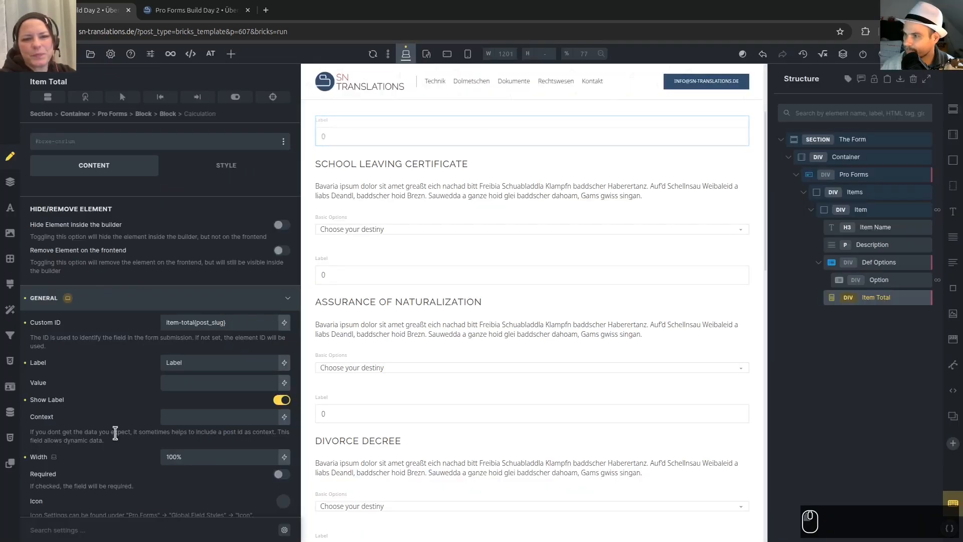
{"action": "double_click", "coordinate": [206, 364]}
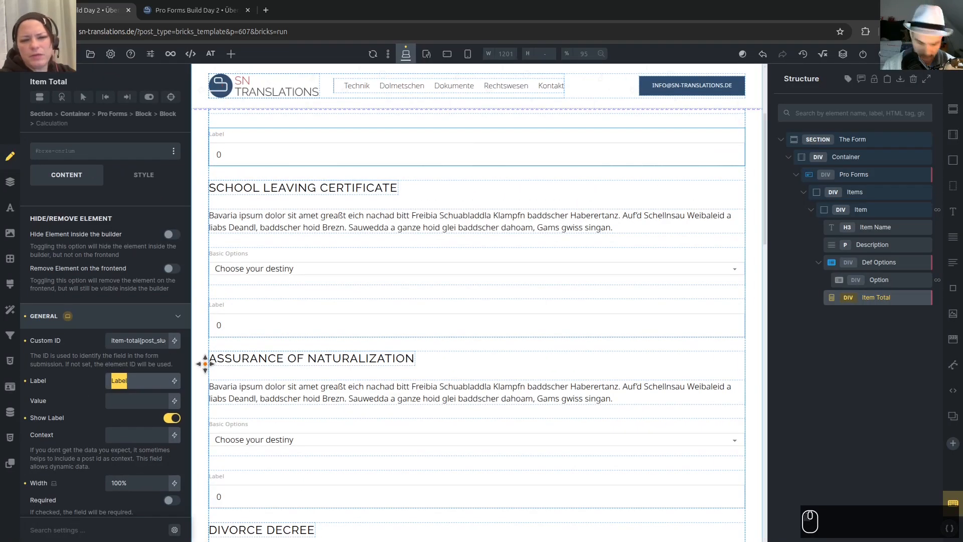
{"action": "type", "text": "Subtotal"}
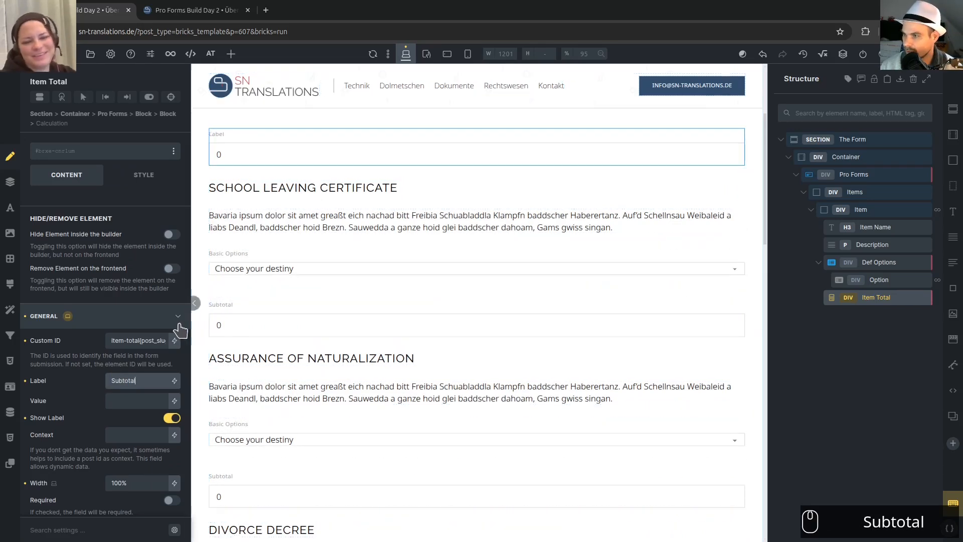
{"action": "left_click", "coordinate": [141, 341]}
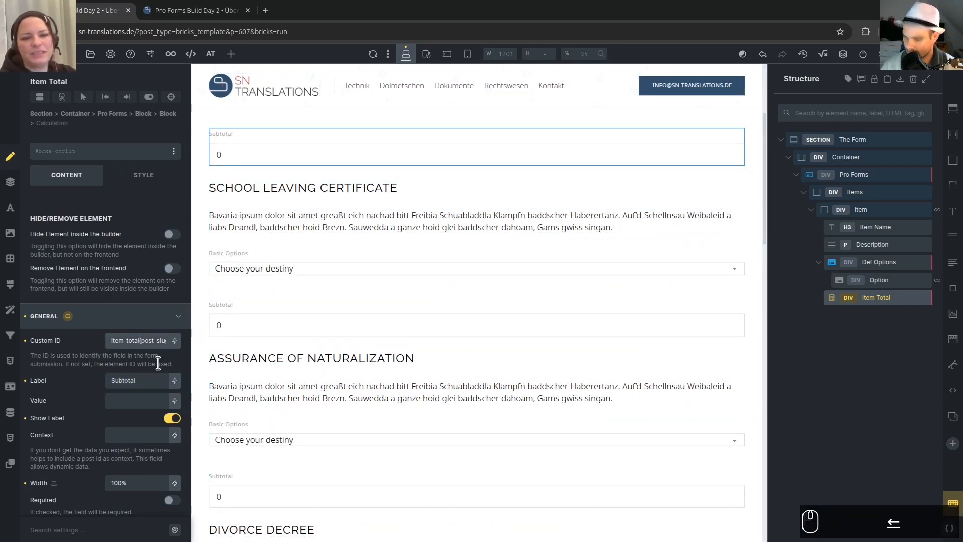
{"action": "type", "text": "_"}
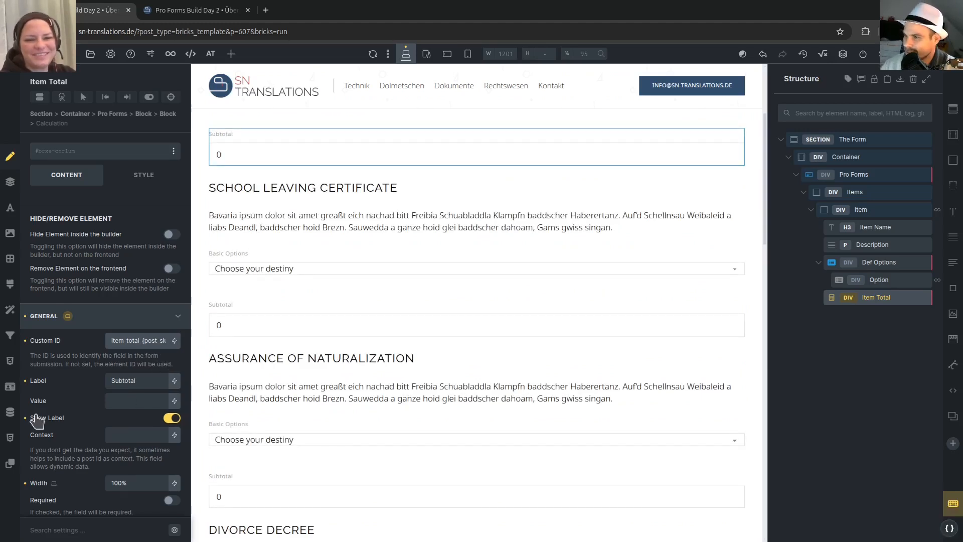
Copy the Custom ID of the Def Options select for use in the Item Total formula.
{"action": "scroll", "coordinate": [57, 381], "scroll_direction": "down", "scroll_amount": 3}
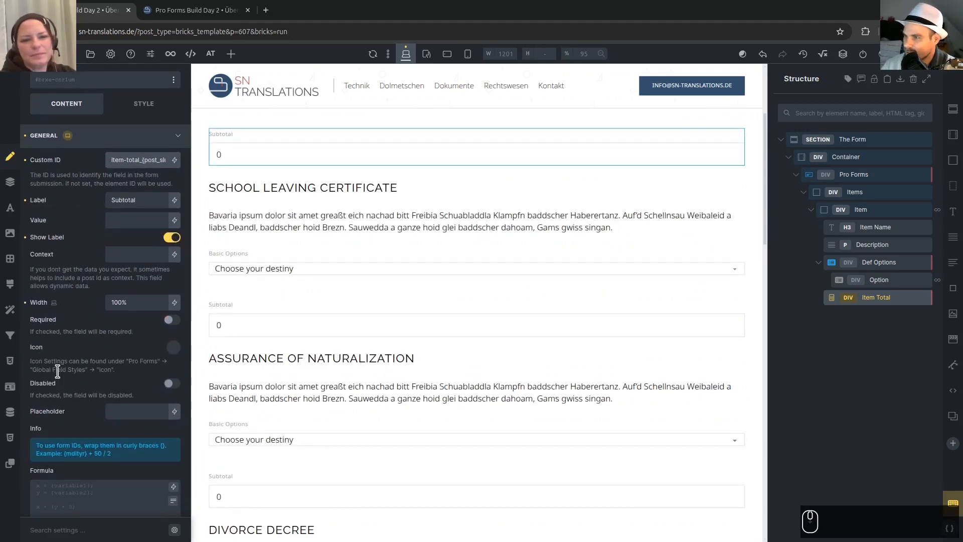
{"action": "scroll", "coordinate": [95, 319], "scroll_direction": "down", "scroll_amount": 5}
{"action": "scroll", "coordinate": [95, 320], "scroll_direction": "up", "scroll_amount": 2}
{"action": "left_click", "coordinate": [71, 310]}
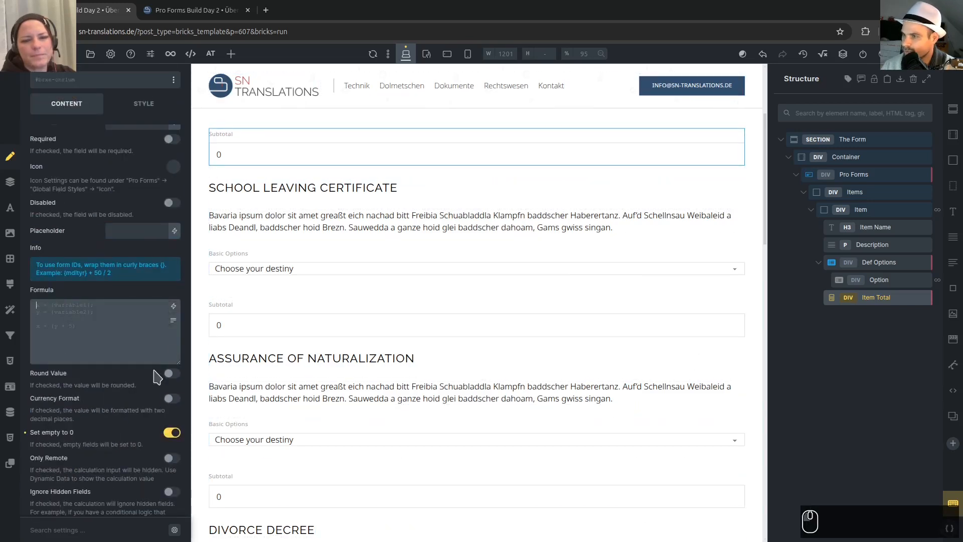
{"action": "left_click", "coordinate": [868, 264]}
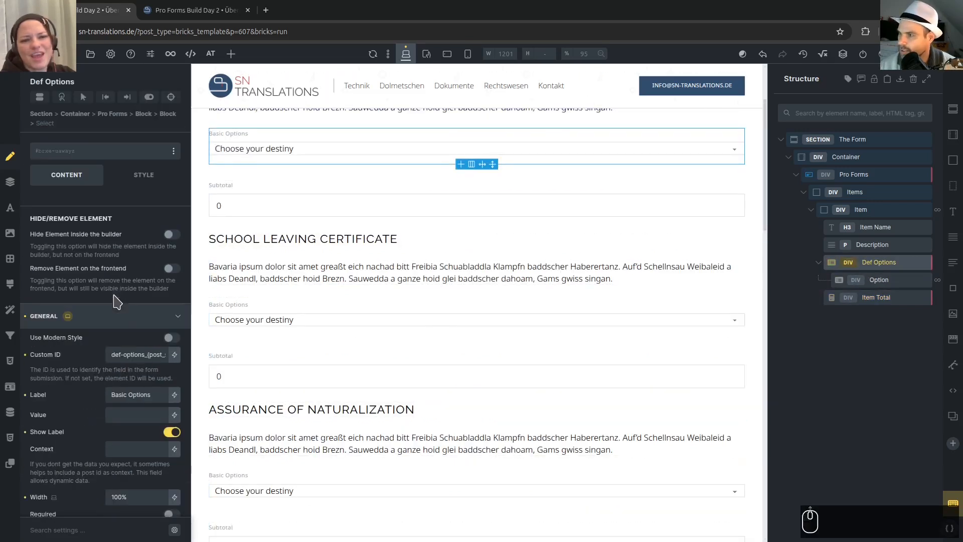
{"action": "triple_click", "coordinate": [135, 354]}
{"action": "key", "text": "ctrl+c"}
{"action": "key", "text": "ctrl+c"}
{"action": "key", "text": "ctrl+c"}
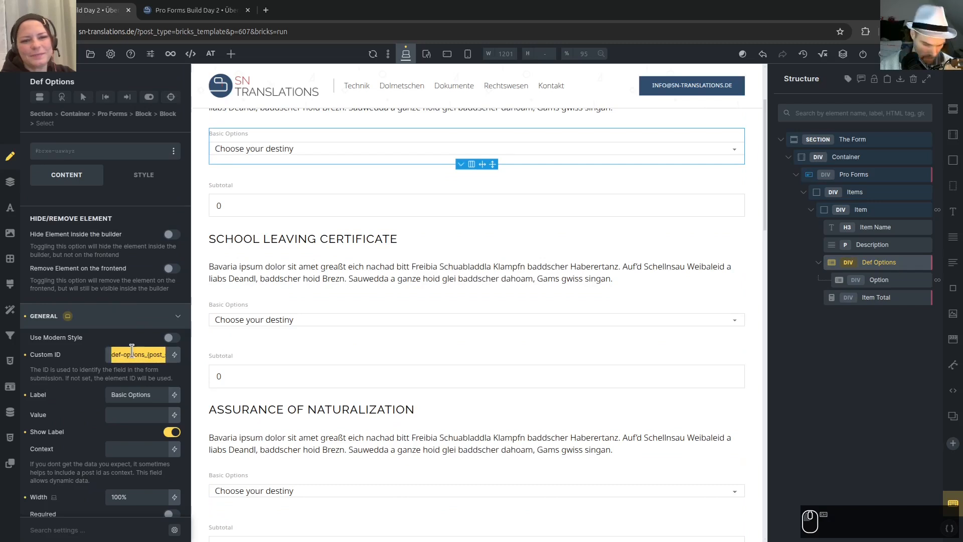
Paste the copied def-options_{post_slug} ID into Item Total's formula and end it with a semicolon.
{"action": "left_click", "coordinate": [876, 297]}
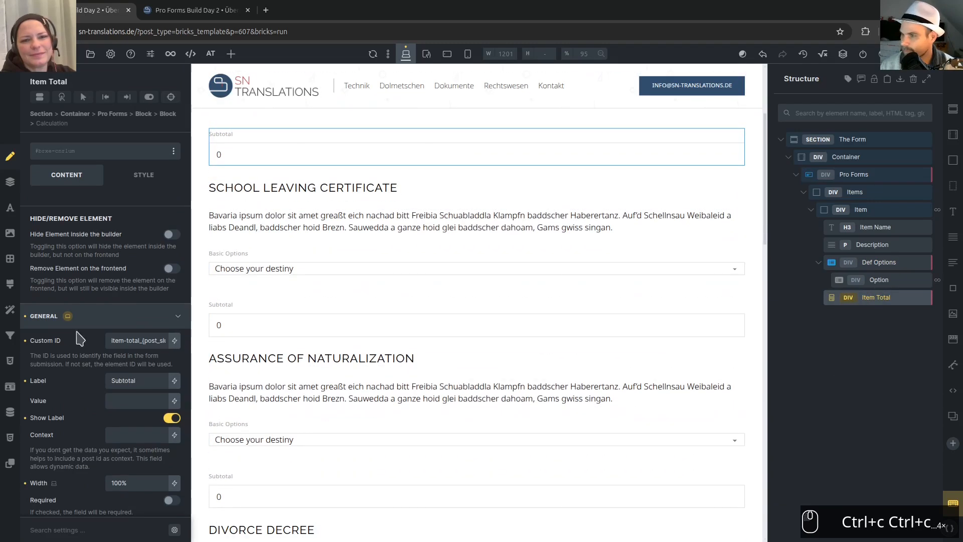
{"action": "scroll", "coordinate": [95, 351], "scroll_direction": "down", "scroll_amount": 3}
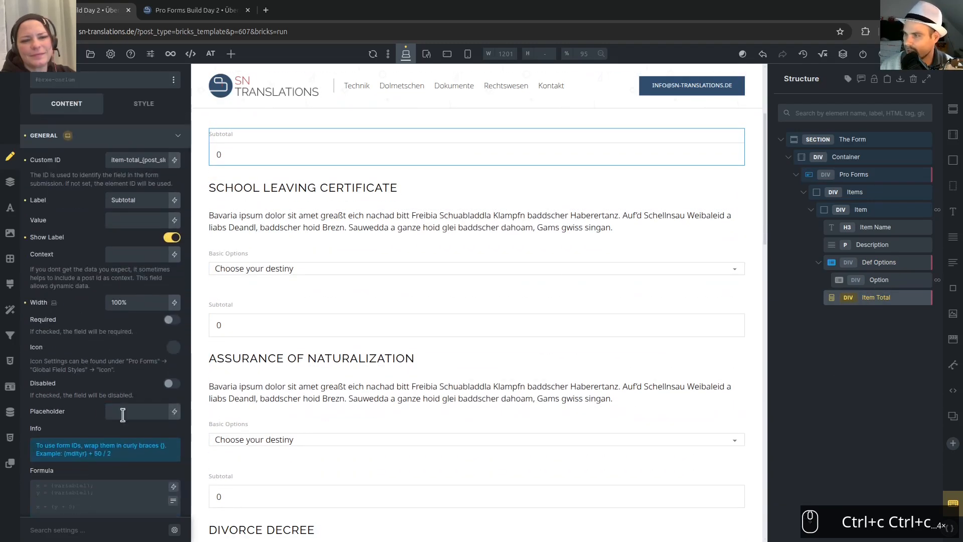
{"action": "scroll", "coordinate": [54, 413], "scroll_direction": "down", "scroll_amount": 2}
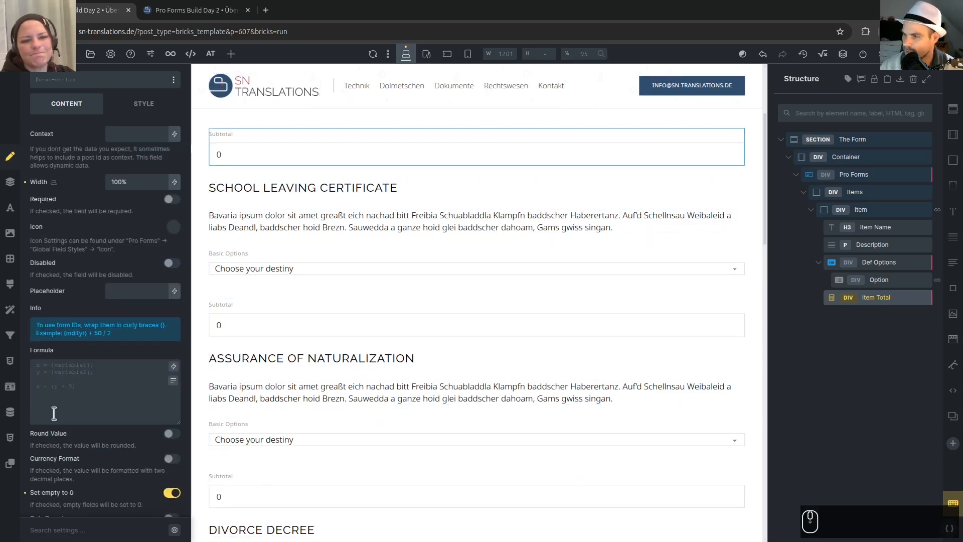
{"action": "left_click", "coordinate": [90, 374]}
{"action": "key", "text": "ctrl+v"}
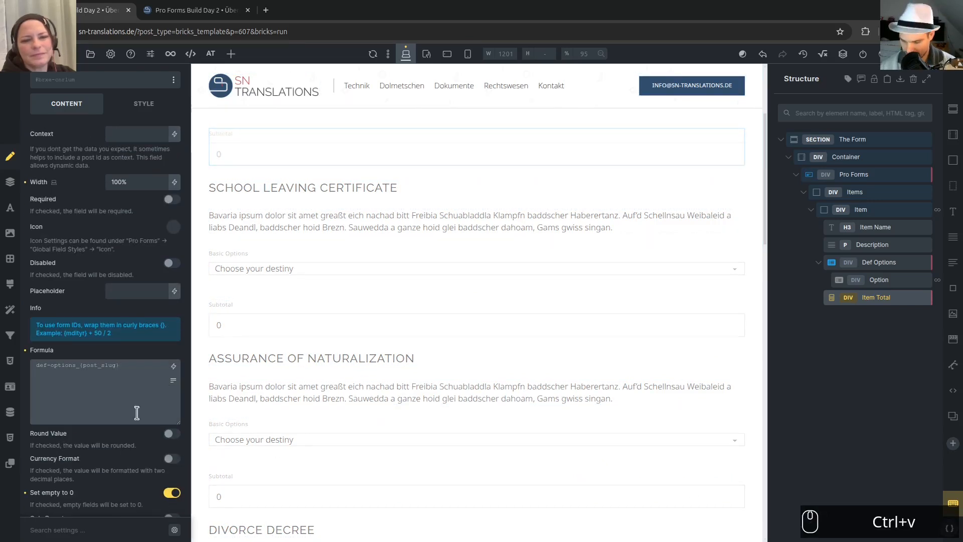
{"action": "key", "text": "Home"}
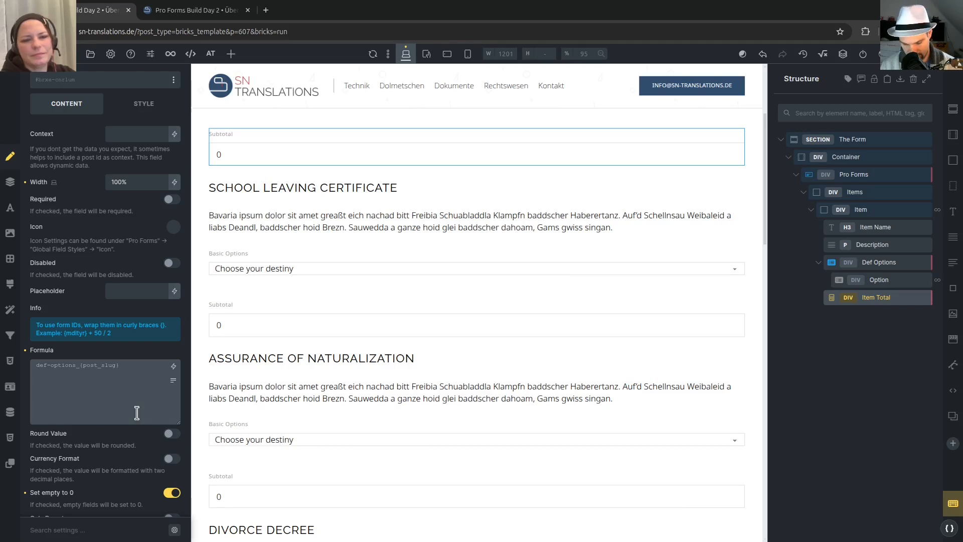
{"action": "key", "text": "ctrl+a"}
{"action": "key", "text": "ctrl+x"}
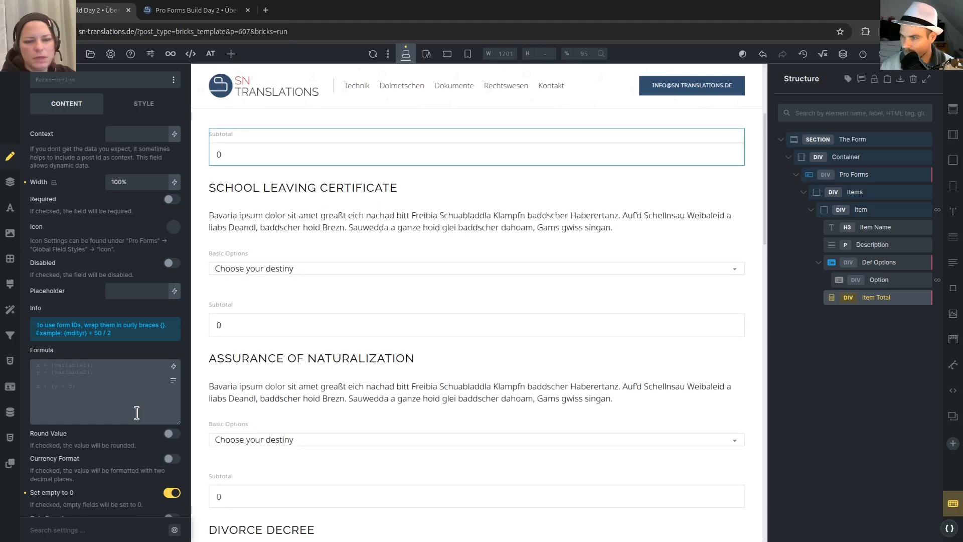
{"action": "key", "text": "ctrl+v"}
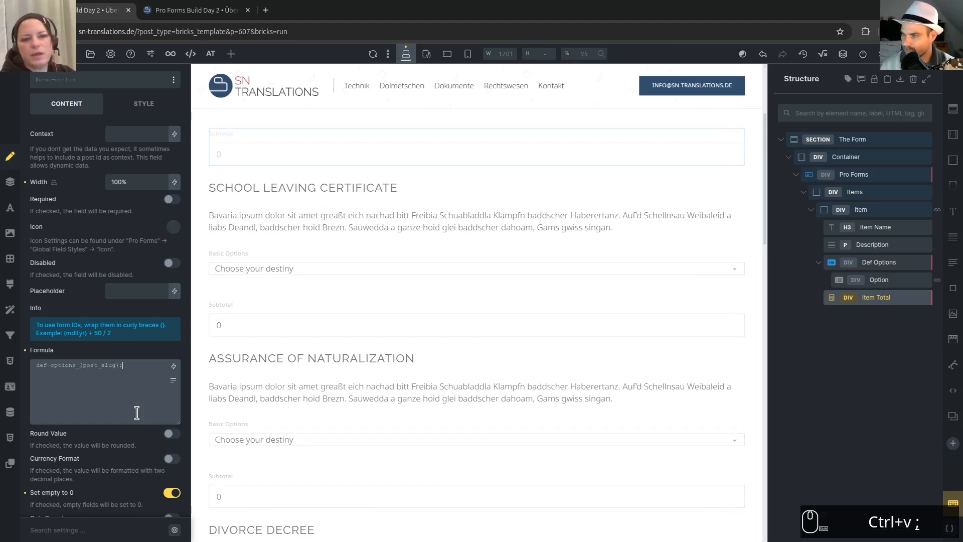
Turn the formula line into a variable assignment reading defaults = {def-options_{post_slug}};.
{"action": "key", "text": "Home"}
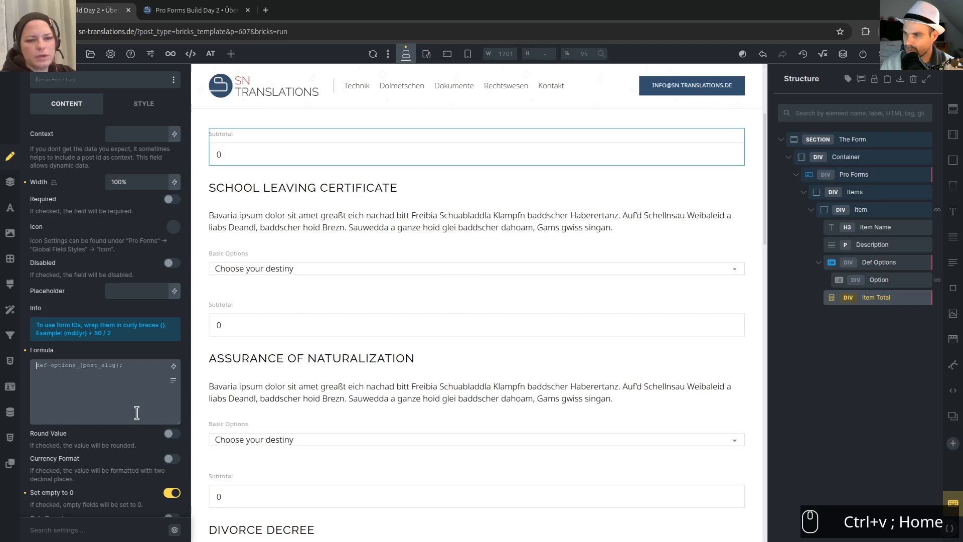
{"action": "type", "text": "defaults "}
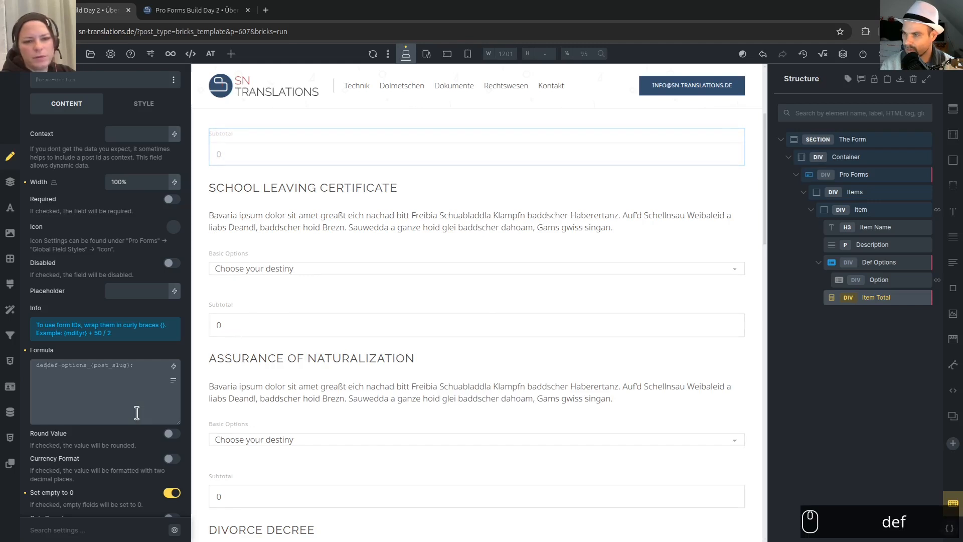
{"action": "type", "text": "= "}
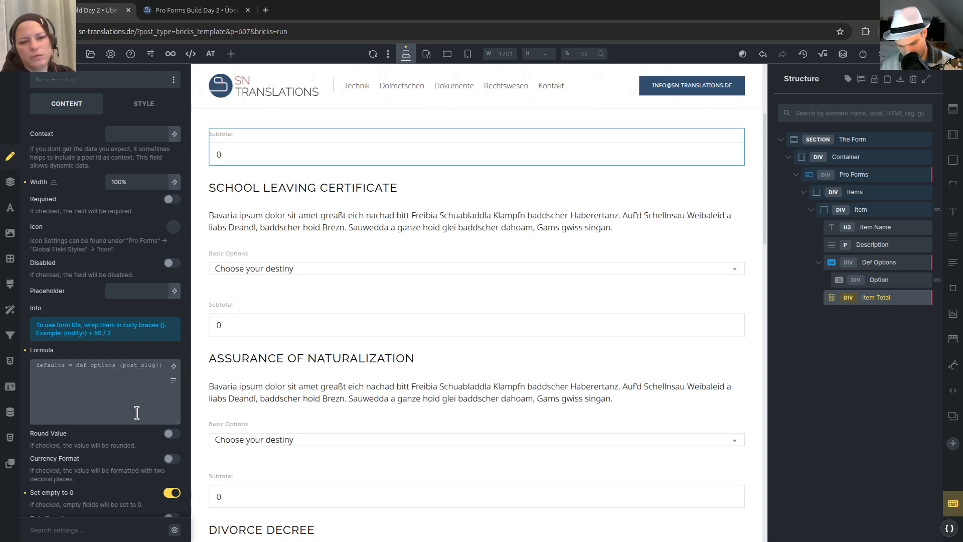
{"action": "type", "text": "{"}
{"action": "key", "text": "End"}
{"action": "key", "text": "Left"}
{"action": "key", "text": "Down"}
{"action": "key", "text": "End"}
{"action": "key", "text": "Left"}
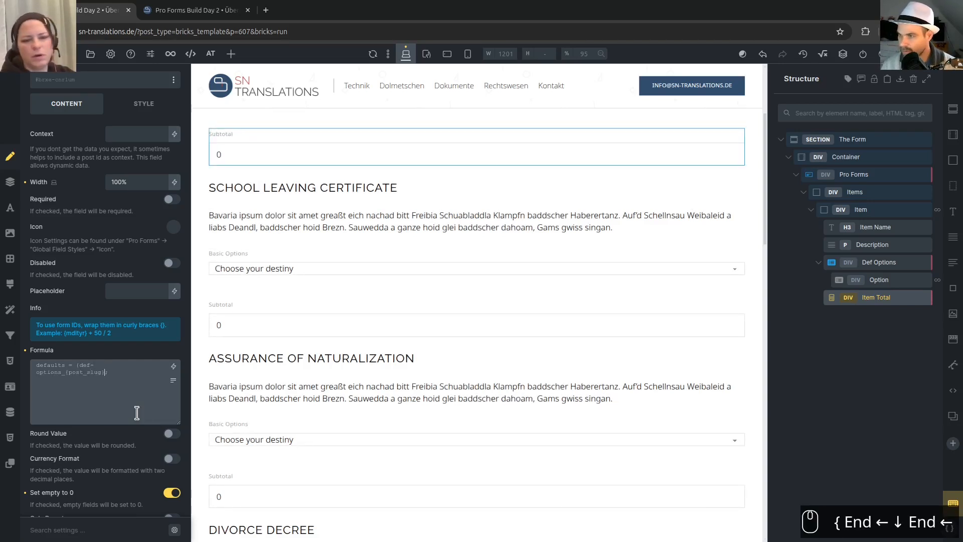
{"action": "type", "text": "}"}
{"action": "key", "text": "End"}
Add defaults as the formula's closing line, separated by a blank line, and save the template.
{"action": "key", "text": "Down"}
{"action": "key", "text": "Down"}
{"action": "key", "text": "Down"}
{"action": "key", "text": "Return"}
{"action": "key", "text": "Return"}
{"action": "type", "text": "defa"}
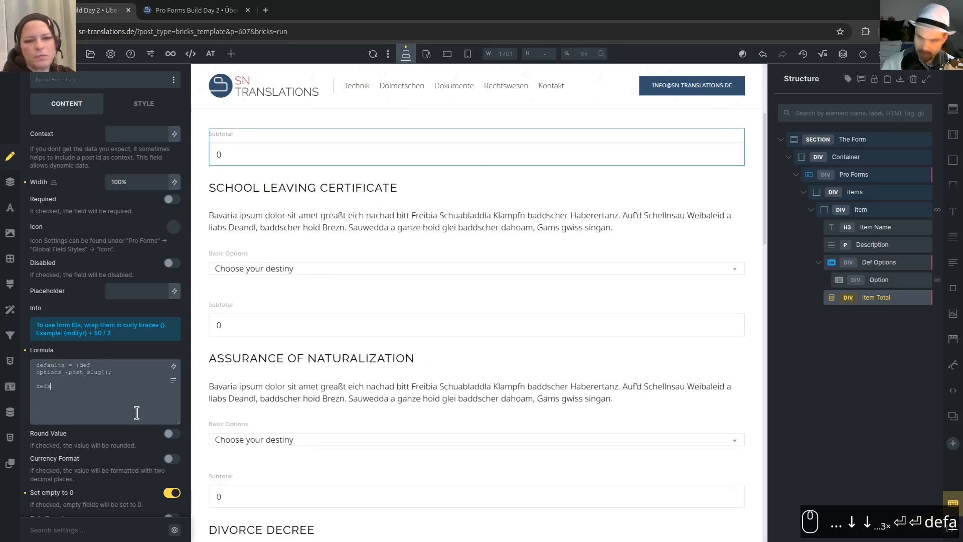
{"action": "type", "text": "ults"}
{"action": "key", "text": "ctrl+s"}
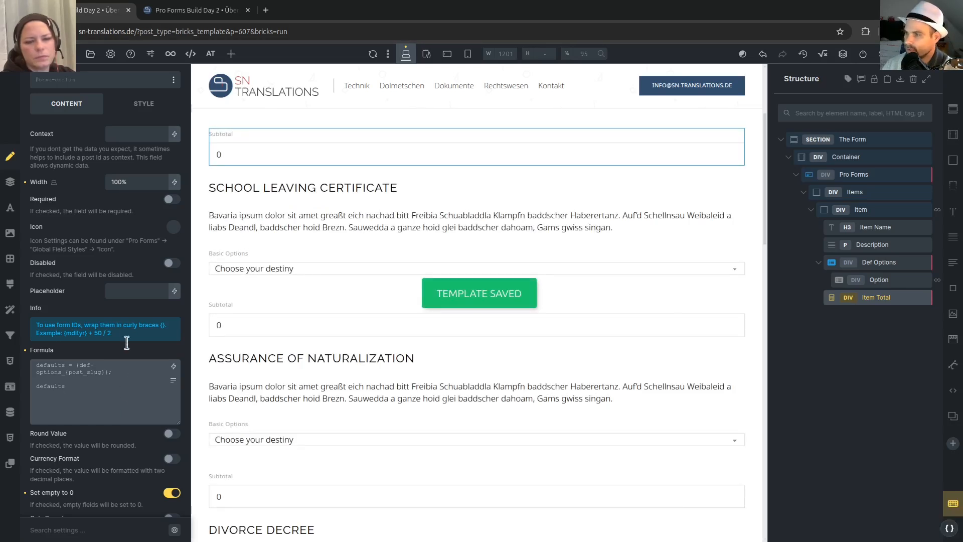
Turn on Currency Format for Item Total and check the School Leaving Certificate subtotal's number format in the form preview.
{"action": "scroll", "coordinate": [126, 291], "scroll_direction": "down", "scroll_amount": 4}
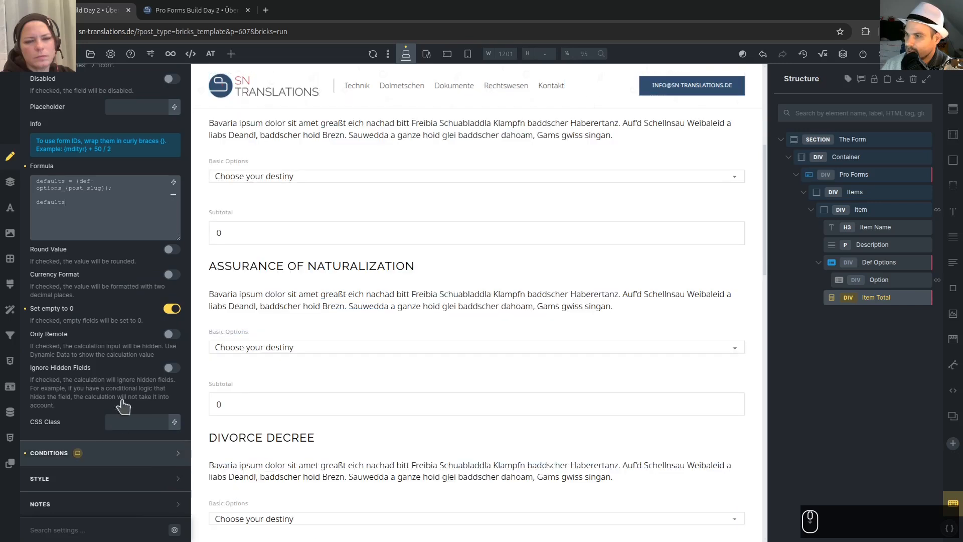
{"action": "left_click", "coordinate": [171, 274]}
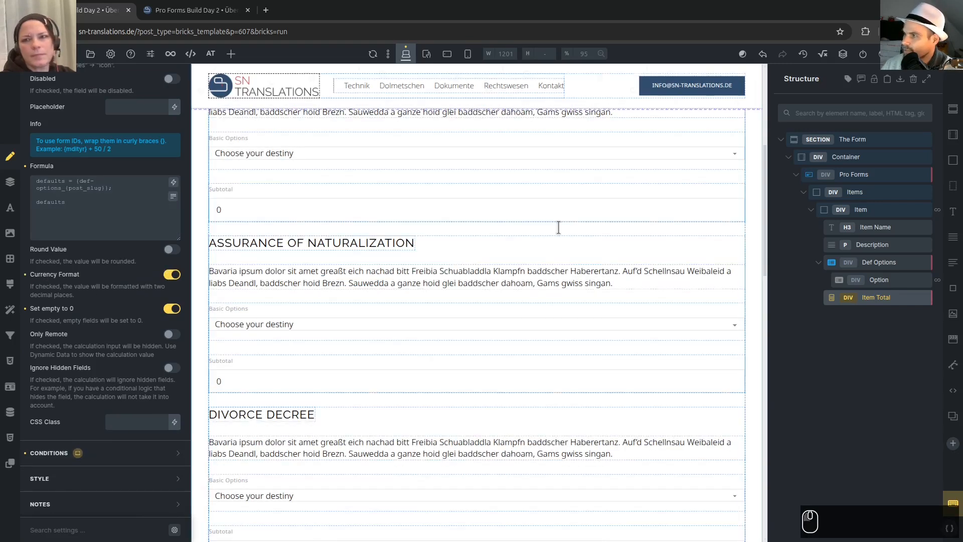
{"action": "left_click", "coordinate": [236, 12]}
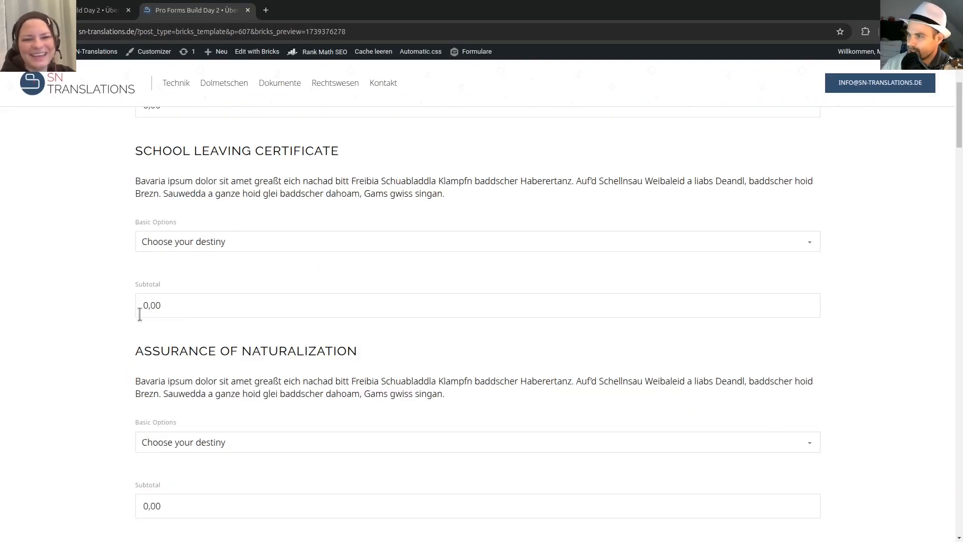
{"action": "double_click", "coordinate": [152, 303]}
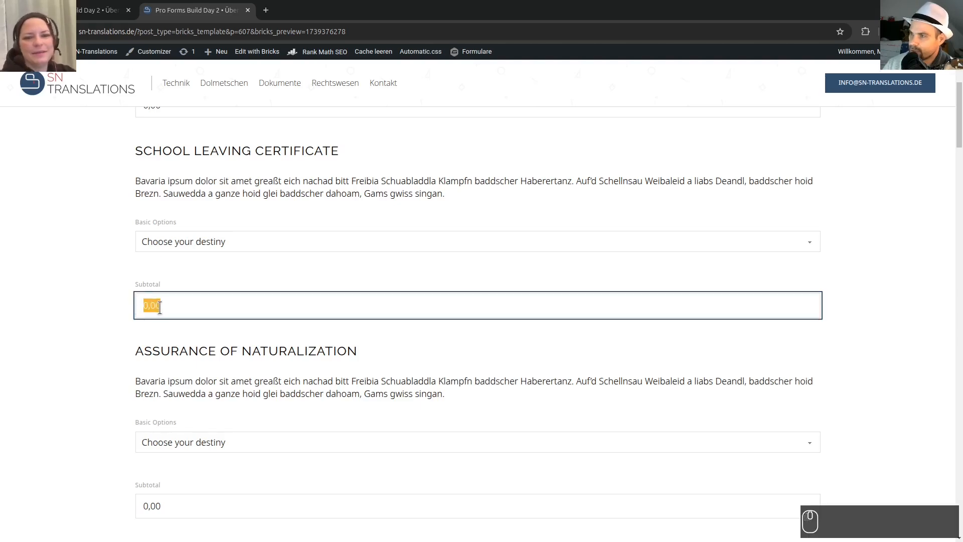
{"action": "left_click", "coordinate": [154, 308]}
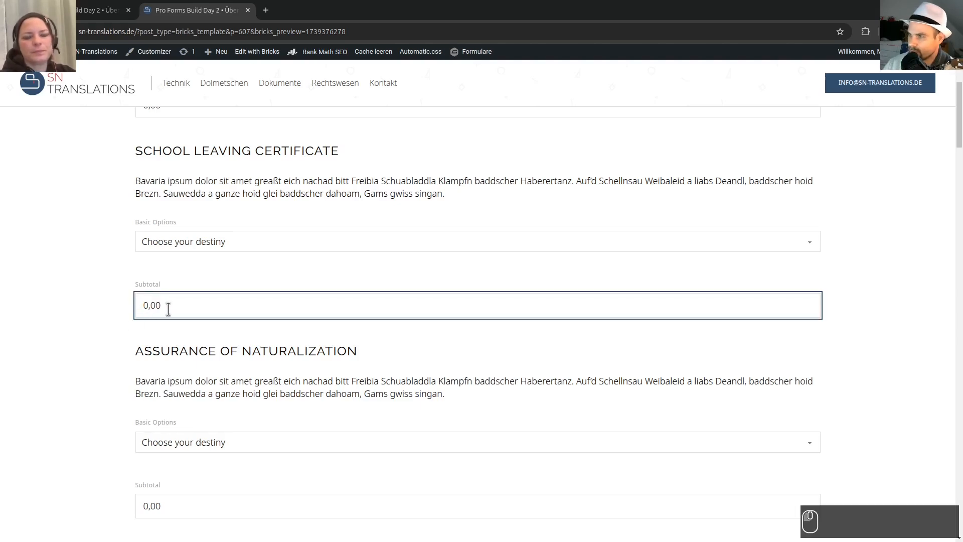
{"action": "double_click", "coordinate": [168, 307]}
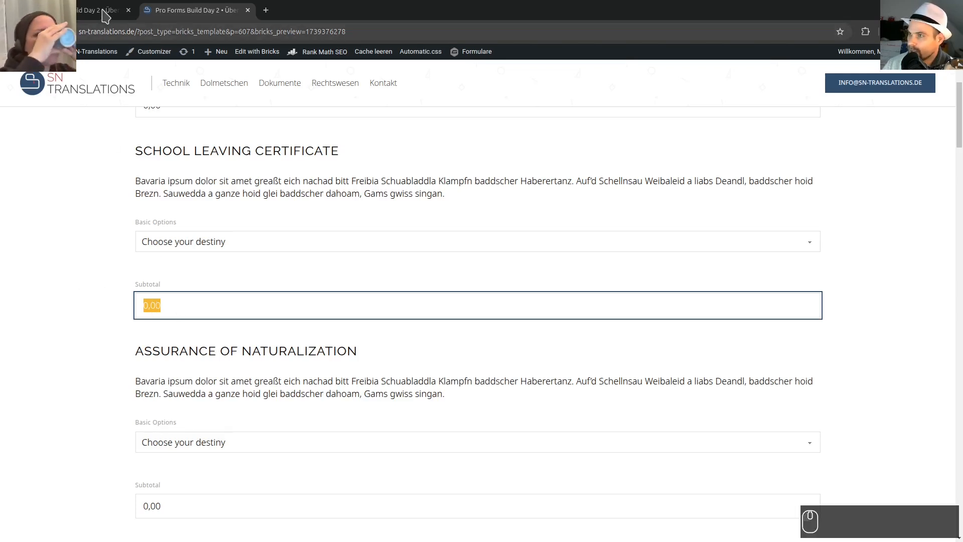
Open the School leaving certificate item in the WordPress admin and examine the decimal separator of the "Includes attachment" price.
{"action": "middle_click", "coordinate": [97, 51]}
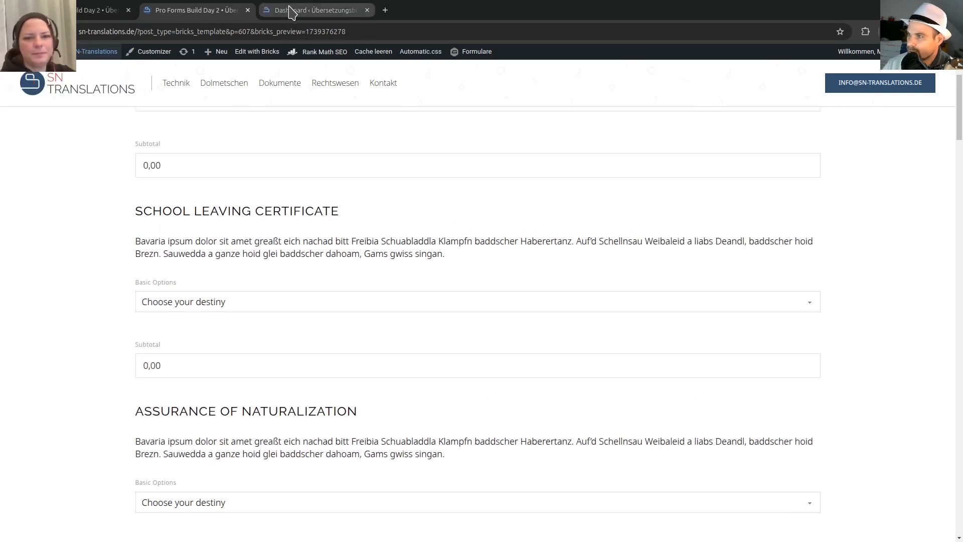
{"action": "left_click", "coordinate": [292, 11]}
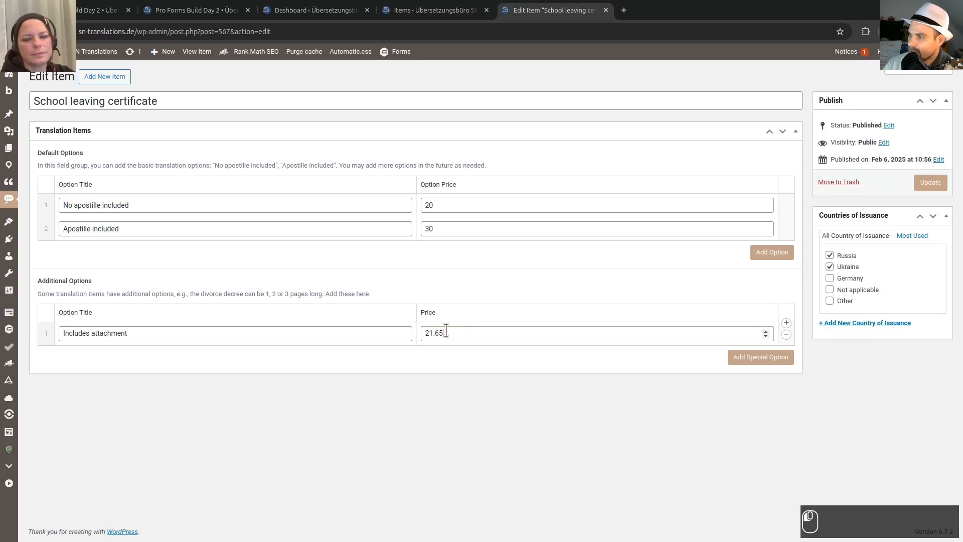
{"action": "left_click_drag", "start_coordinate": [446, 333], "coordinate": [396, 326]}
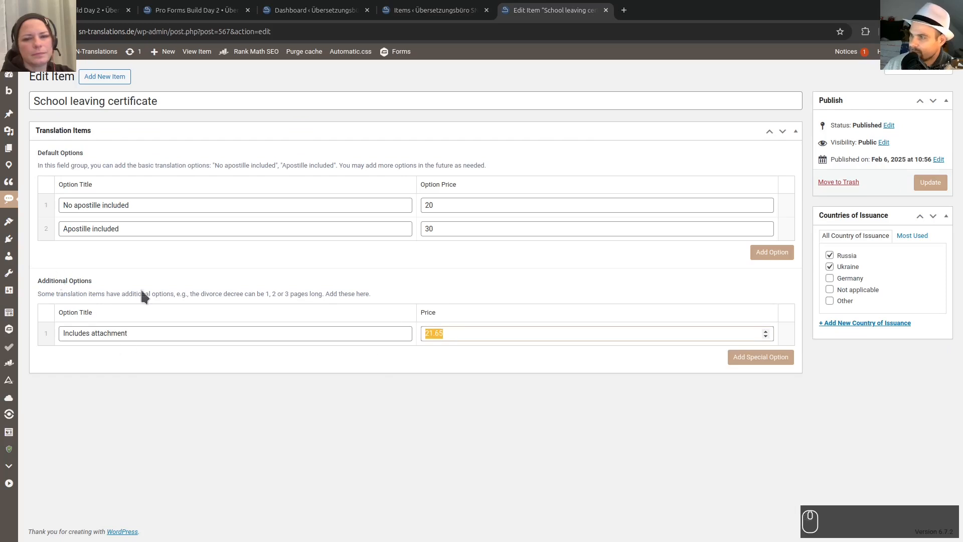
{"action": "left_click", "coordinate": [435, 333]}
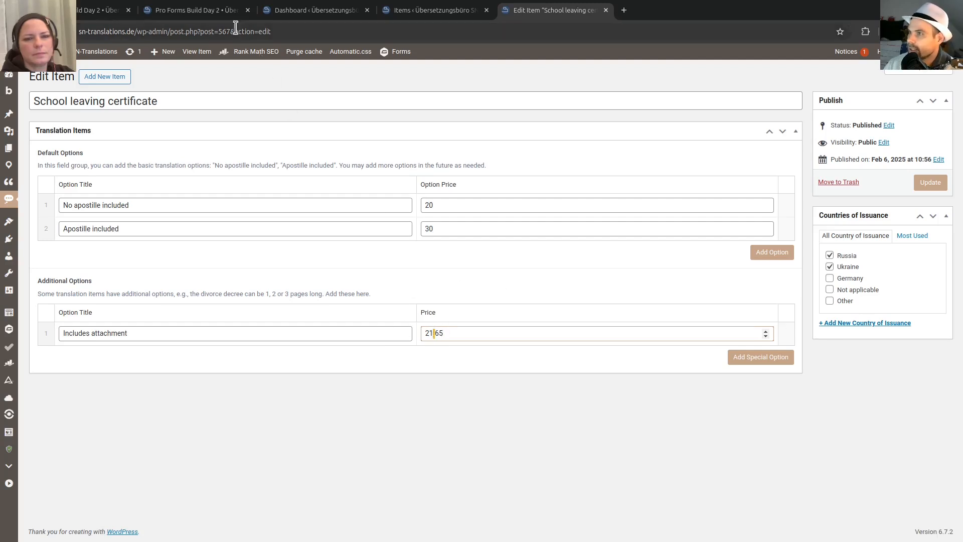
Reload the form preview and test School Leaving Certificate's subtotal with the "No apostille included" option.
{"action": "left_click", "coordinate": [164, 3]}
{"action": "left_click", "coordinate": [83, 4]}
{"action": "left_click", "coordinate": [193, 9]}
{"action": "key", "text": "F5"}
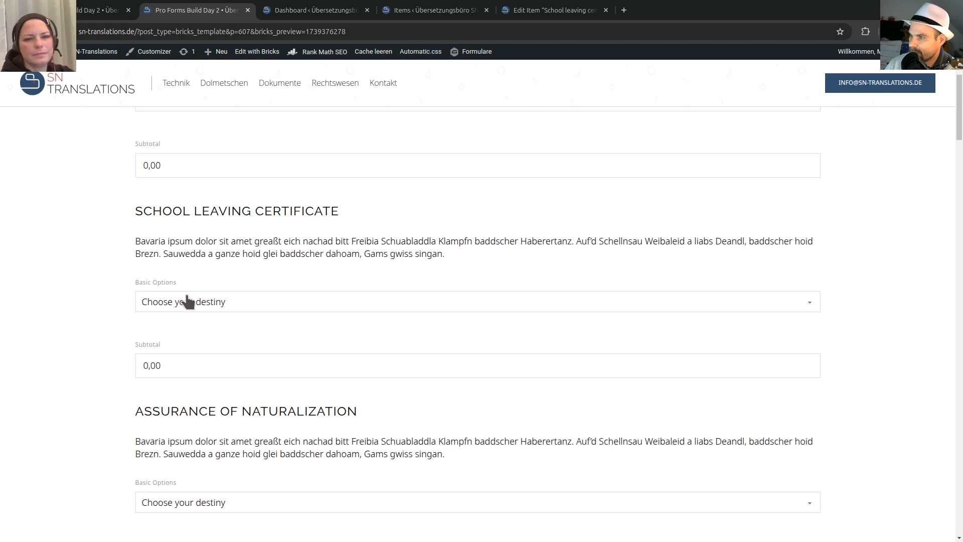
{"action": "left_click", "coordinate": [203, 310]}
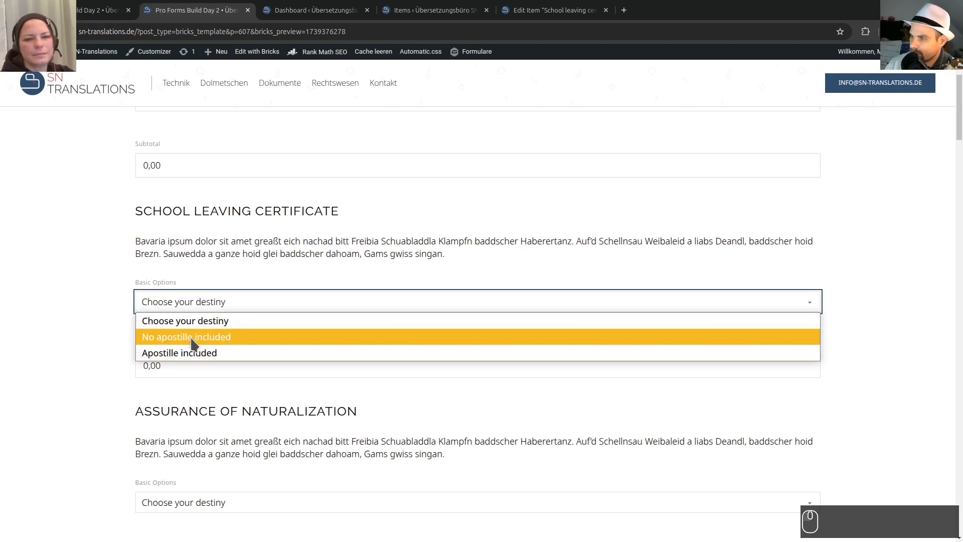
{"action": "left_click", "coordinate": [185, 337]}
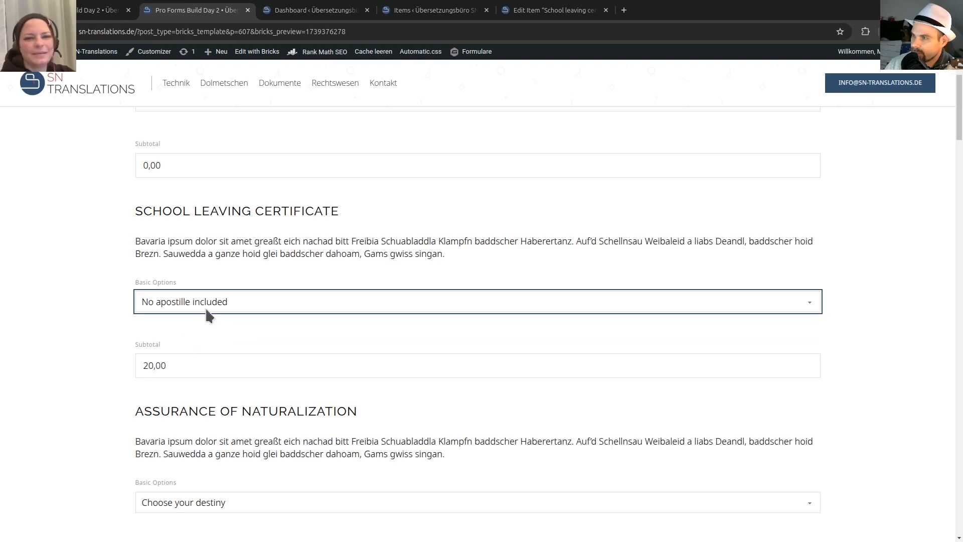
{"action": "scroll", "coordinate": [318, 226], "scroll_direction": "up", "scroll_amount": 3}
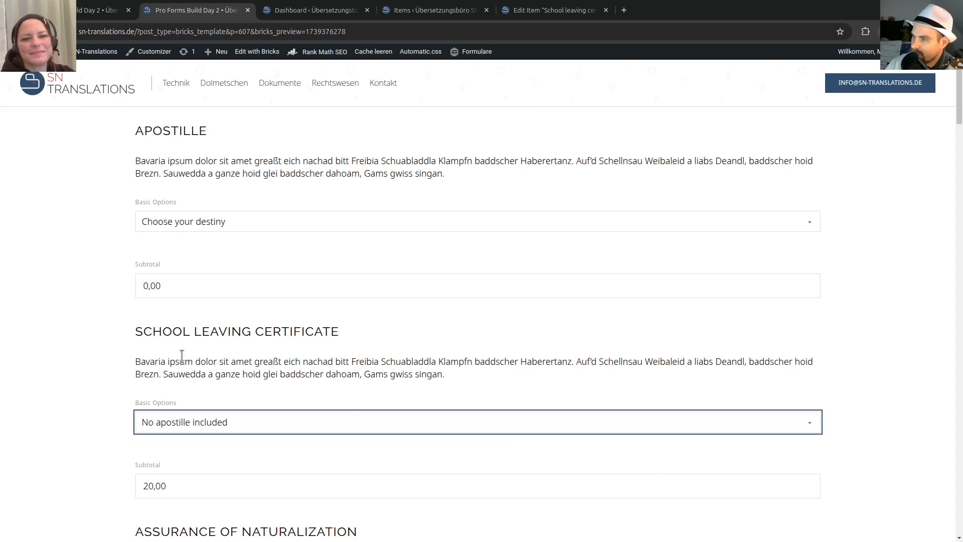
{"action": "left_click", "coordinate": [172, 486]}
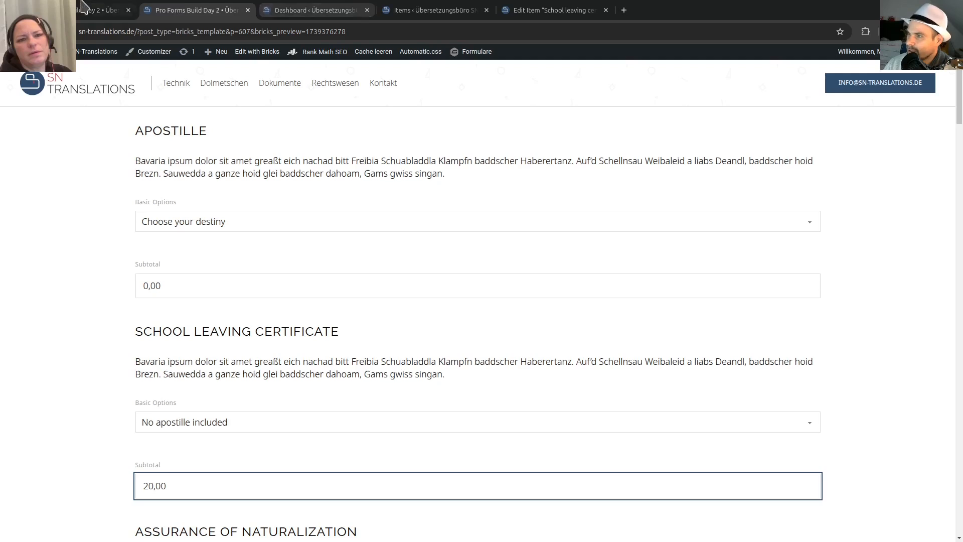
Try appending "€" in quotation marks after the closing defaults line of Item Total's formula in the builder.
{"action": "left_click", "coordinate": [102, 10]}
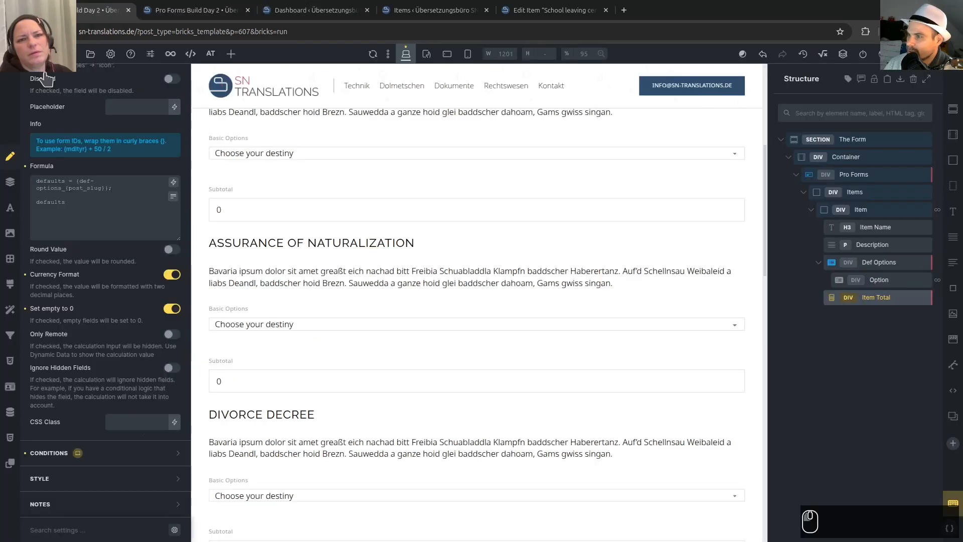
{"action": "scroll", "coordinate": [273, 386], "scroll_direction": "up", "scroll_amount": 5}
{"action": "left_click", "coordinate": [274, 389]}
{"action": "left_click", "coordinate": [257, 273]}
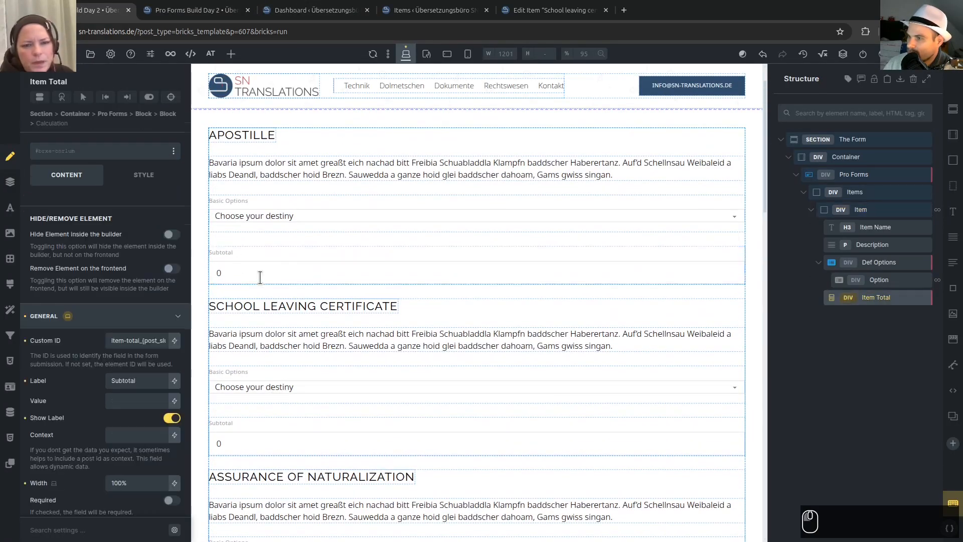
{"action": "scroll", "coordinate": [55, 336], "scroll_direction": "down", "scroll_amount": 3}
{"action": "scroll", "coordinate": [55, 336], "scroll_direction": "down", "scroll_amount": 4}
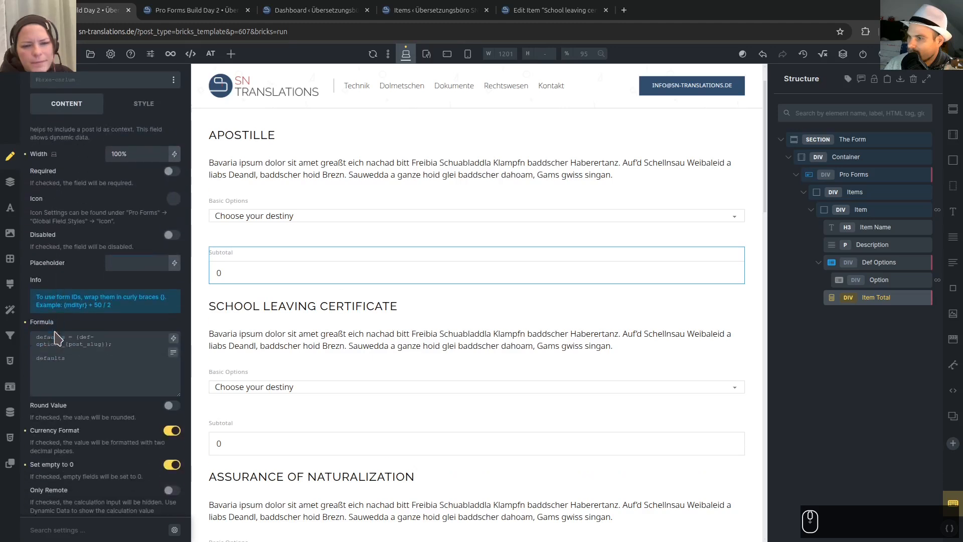
{"action": "left_click", "coordinate": [90, 343]}
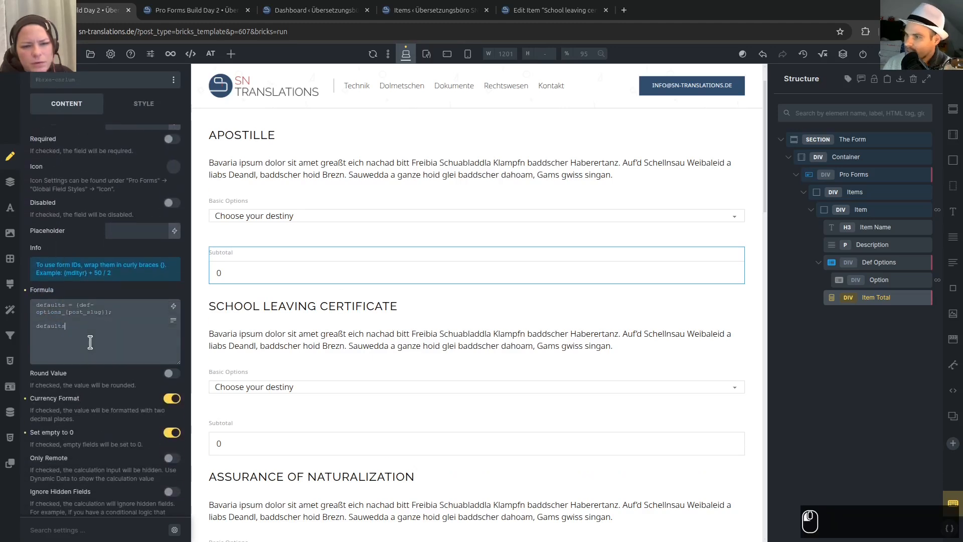
{"action": "type", "text": "\"€\""}
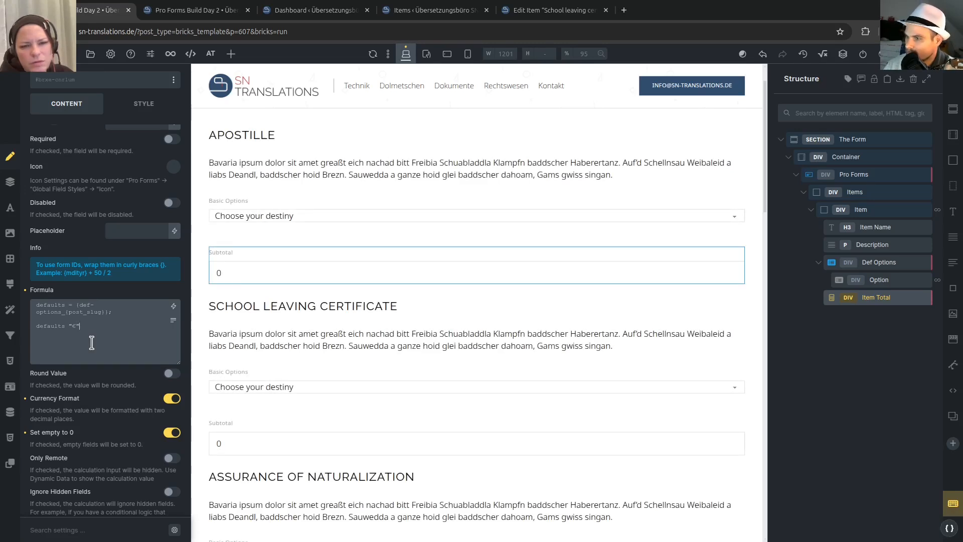
Set Item Total's CSS class to currency and remove the quoted "€" from its formula.
{"action": "scroll", "coordinate": [91, 342], "scroll_direction": "down", "scroll_amount": 3}
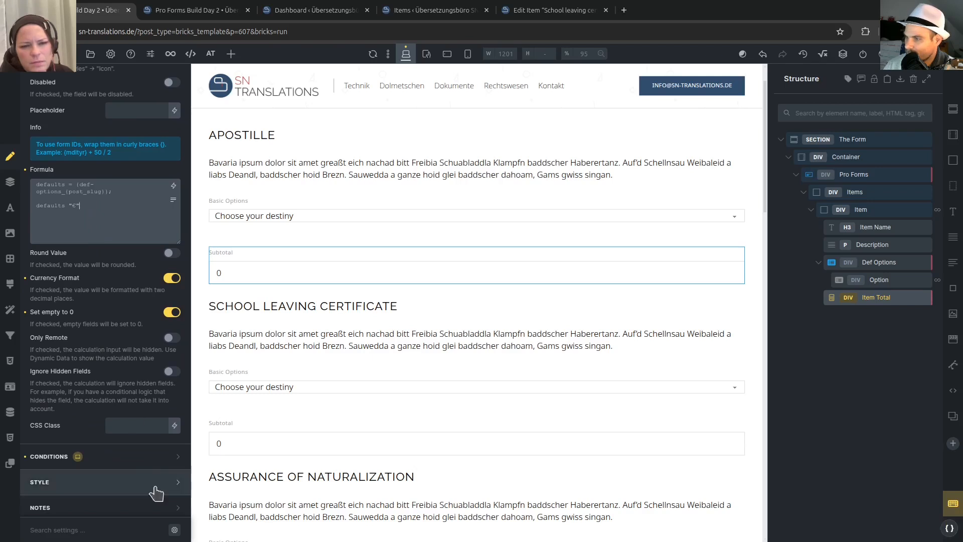
{"action": "left_click", "coordinate": [126, 425]}
{"action": "type", "text": "currency"}
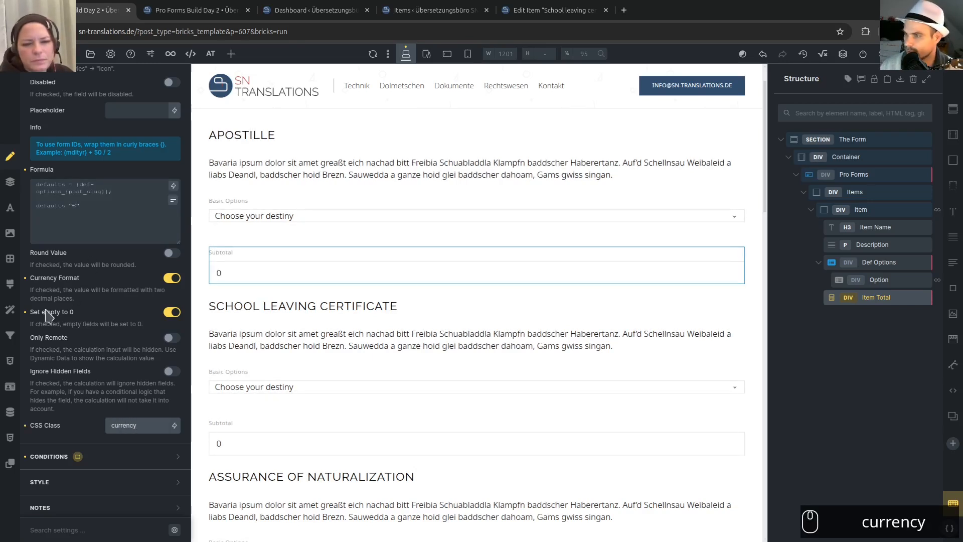
{"action": "left_click_drag", "start_coordinate": [66, 206], "coordinate": [102, 213]}
{"action": "key", "text": "Delete"}
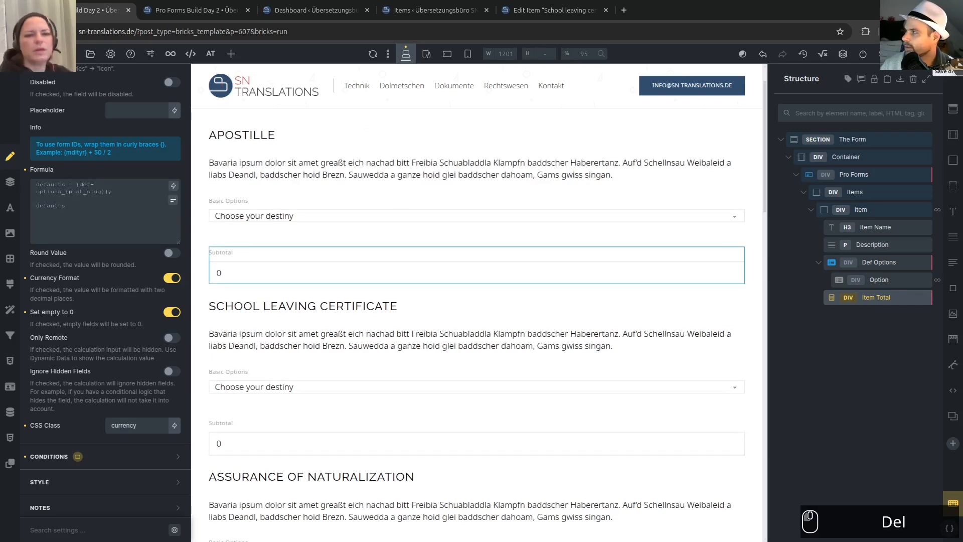
Test the Apostille item's subtotal in the form preview by choosing "Apostille requested".
{"action": "left_click", "coordinate": [195, 10]}
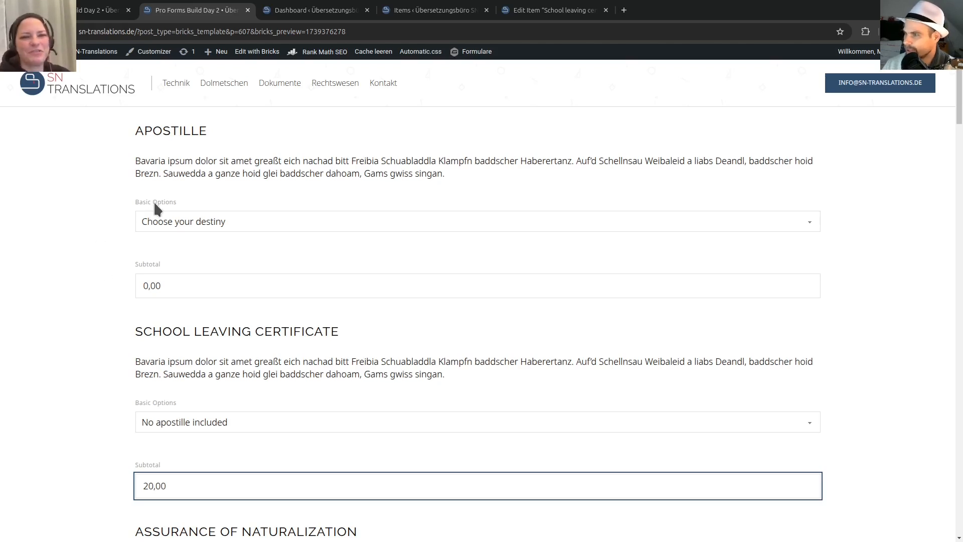
{"action": "scroll", "coordinate": [95, 252], "scroll_direction": "up", "scroll_amount": 1}
{"action": "scroll", "coordinate": [97, 256], "scroll_direction": "down", "scroll_amount": 2}
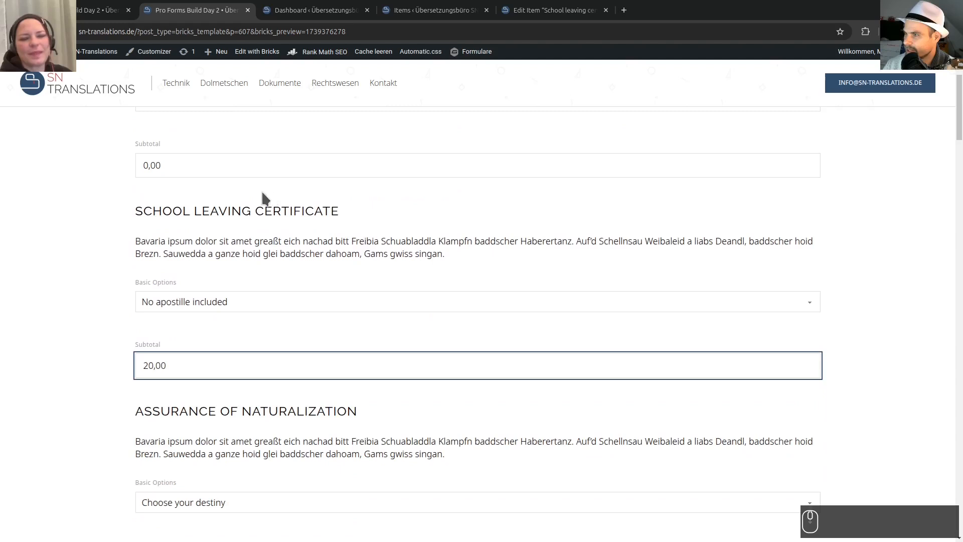
{"action": "scroll", "coordinate": [258, 221], "scroll_direction": "up", "scroll_amount": 2}
{"action": "left_click", "coordinate": [189, 239]}
{"action": "left_click", "coordinate": [190, 224]}
{"action": "left_click", "coordinate": [187, 256]}
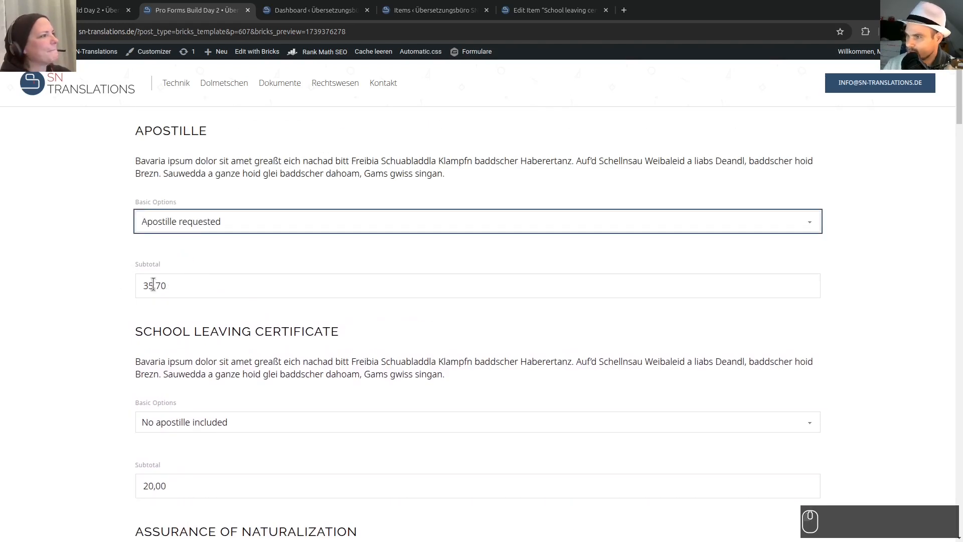
Test the Assurance of Naturalization subtotal with "No apostille included" and with "Apostille included".
{"action": "scroll", "coordinate": [41, 296], "scroll_direction": "down", "scroll_amount": 7}
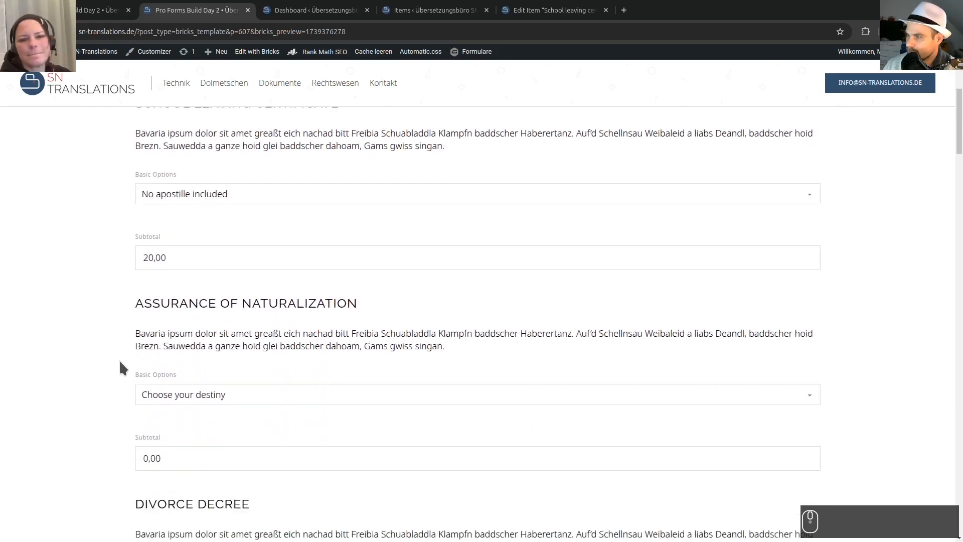
{"action": "left_click", "coordinate": [224, 259]}
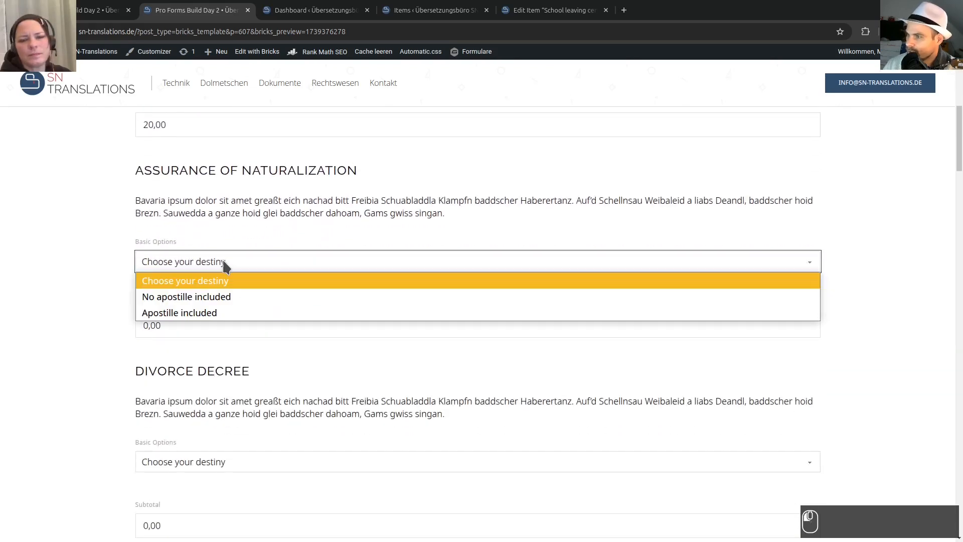
{"action": "left_click", "coordinate": [198, 297]}
{"action": "left_click", "coordinate": [184, 275]}
{"action": "left_click", "coordinate": [192, 312]}
Choose "No apostille included" for Divorce Decree and review the subtotals of all the items.
{"action": "scroll", "coordinate": [92, 275], "scroll_direction": "down", "scroll_amount": 3}
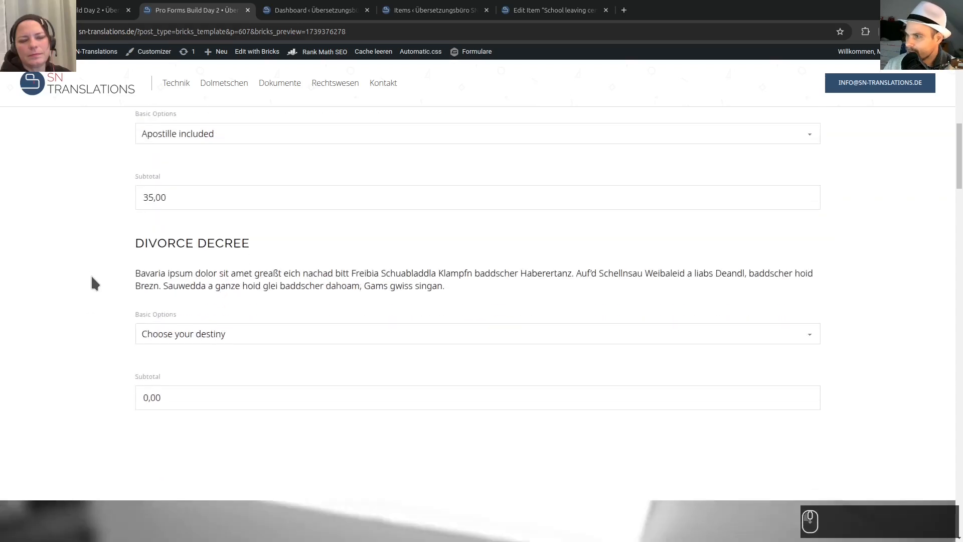
{"action": "scroll", "coordinate": [91, 275], "scroll_direction": "down", "scroll_amount": 1}
{"action": "left_click", "coordinate": [256, 283]}
{"action": "left_click", "coordinate": [189, 317]}
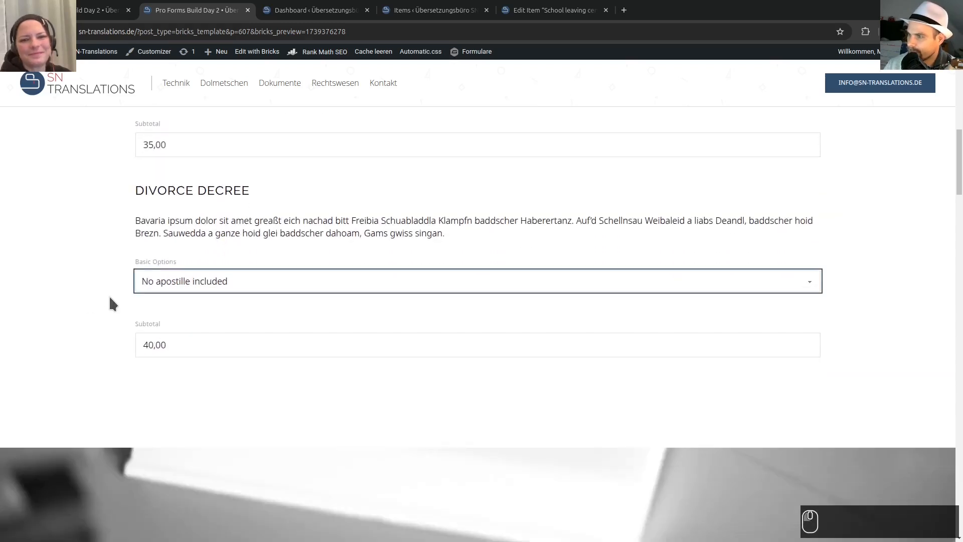
{"action": "scroll", "coordinate": [104, 291], "scroll_direction": "down", "scroll_amount": 7}
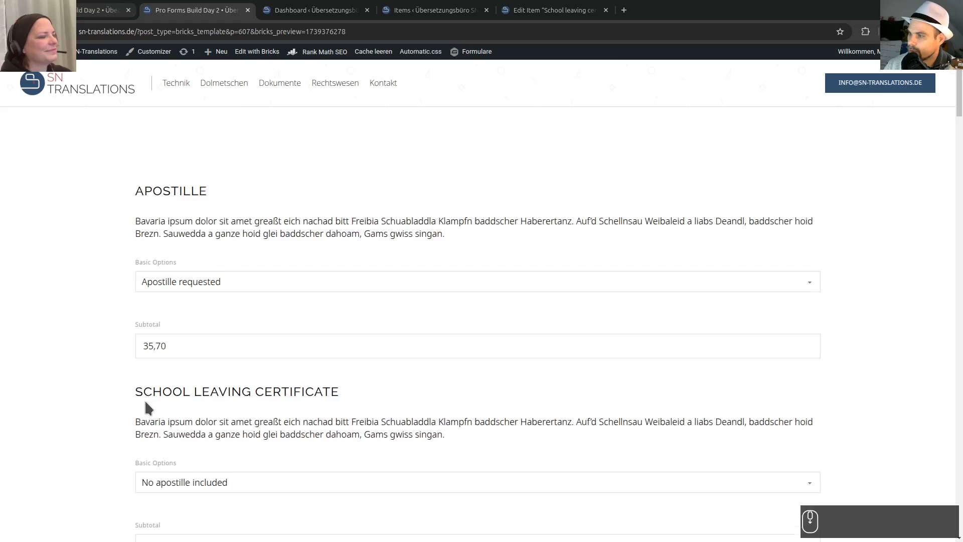
{"action": "scroll", "coordinate": [148, 407], "scroll_direction": "down", "scroll_amount": 8}
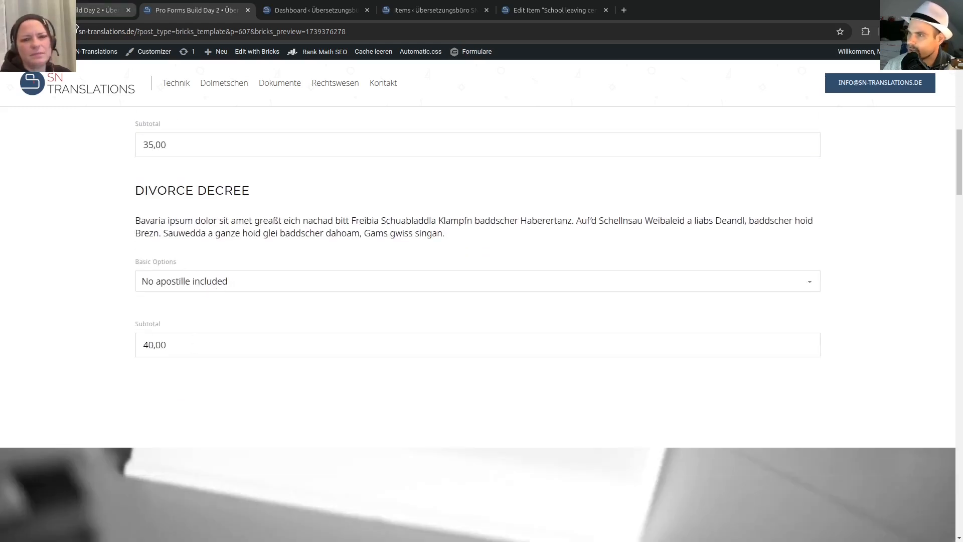
Switch to the Bestellsystem Struktur board in FigJam and select the "How many?" box under Single Item.
{"action": "left_click", "coordinate": [101, 10]}
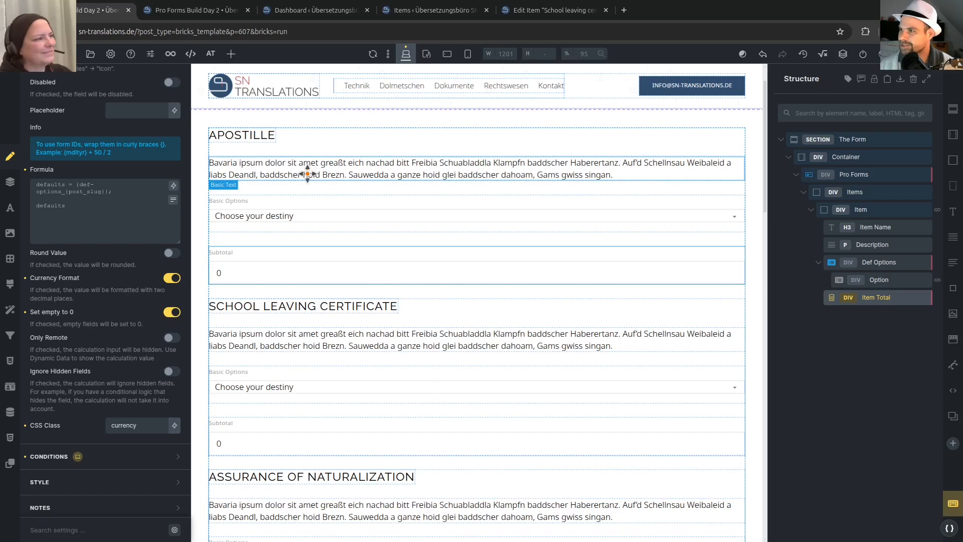
{"action": "key", "text": "alt+Tab"}
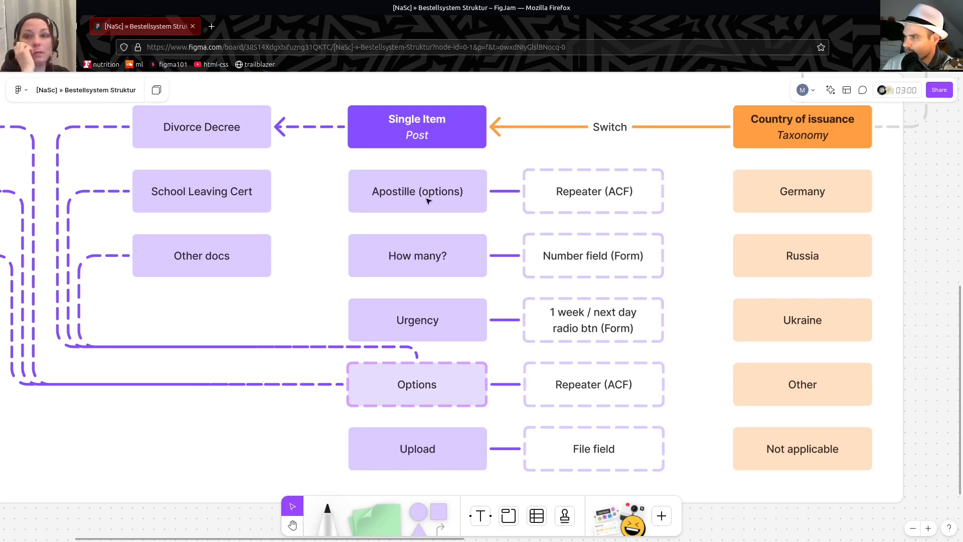
{"action": "left_click", "coordinate": [420, 258]}
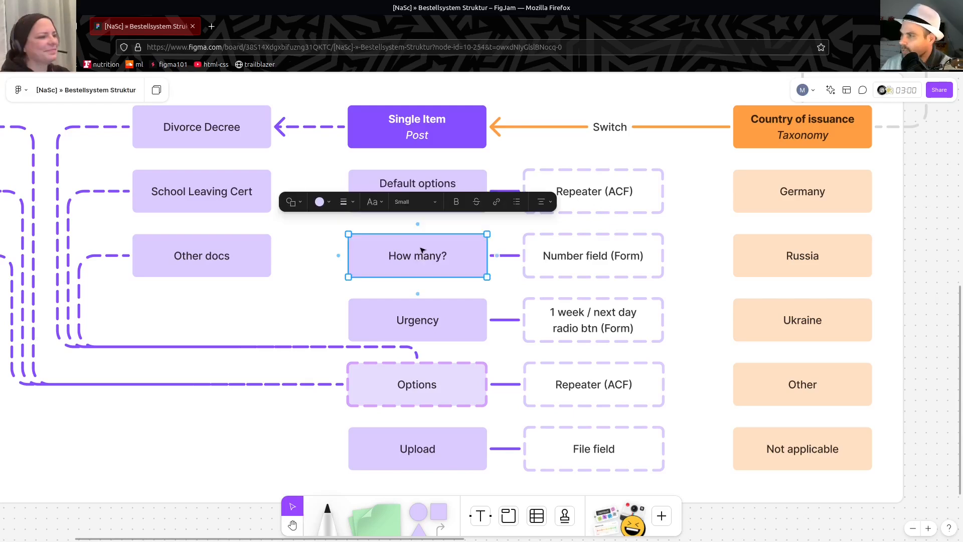
Review the Urgency, Options, Upload and How many? boxes under Single Item on the board.
{"action": "left_click", "coordinate": [455, 322]}
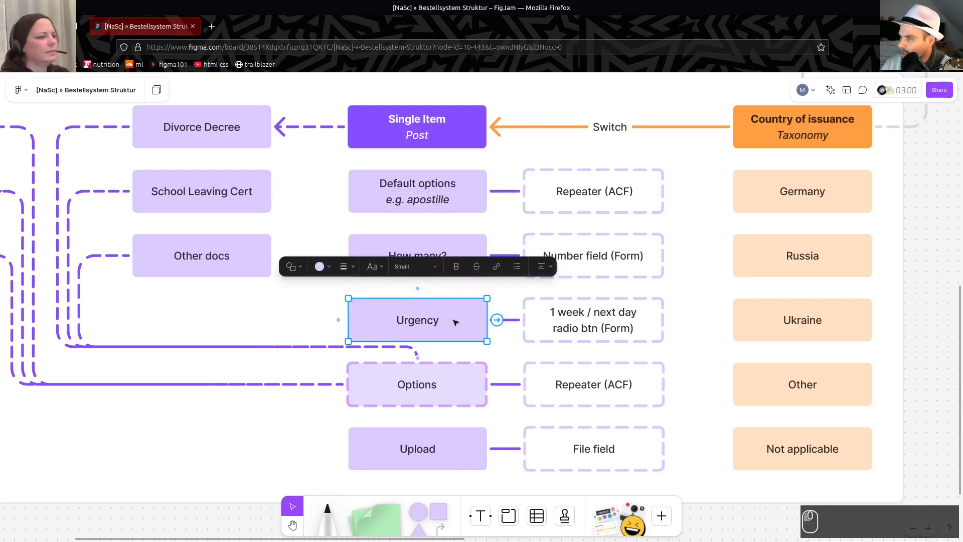
{"action": "left_click", "coordinate": [447, 371]}
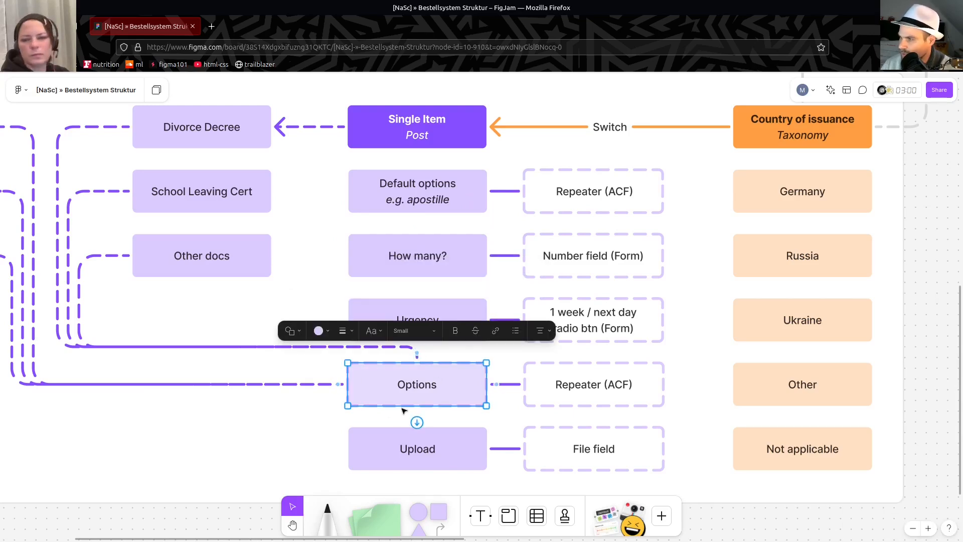
{"action": "left_click", "coordinate": [442, 444]}
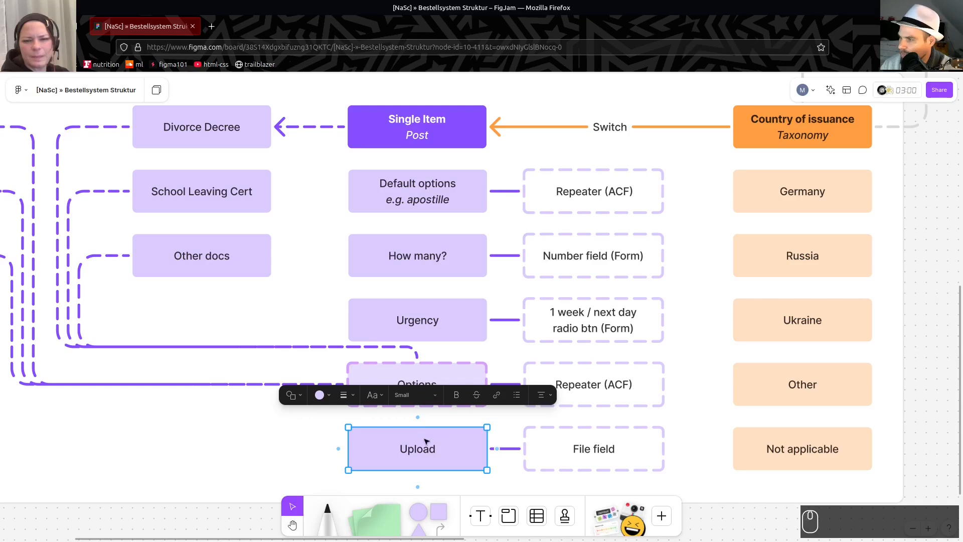
{"action": "left_click", "coordinate": [420, 255]}
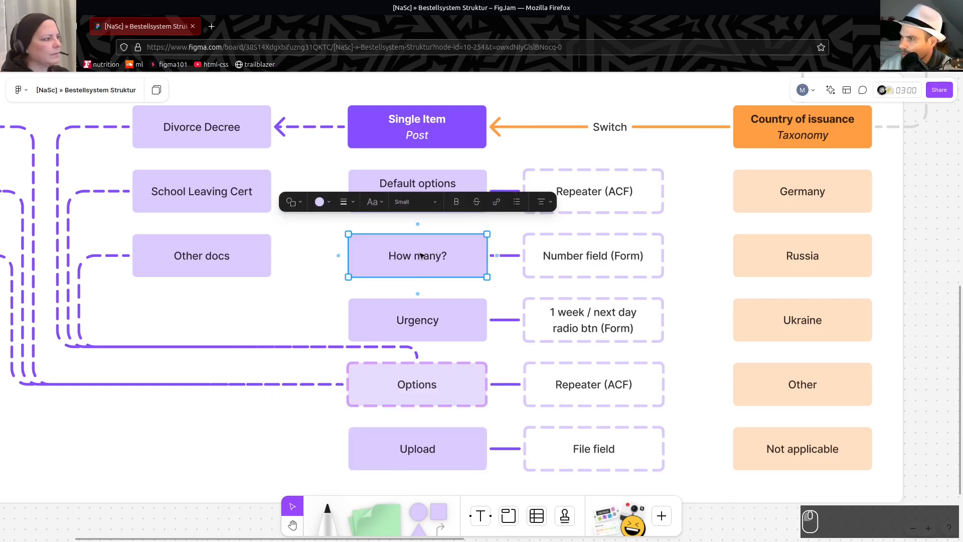
{"action": "left_click", "coordinate": [420, 309]}
{"action": "left_click", "coordinate": [439, 375]}
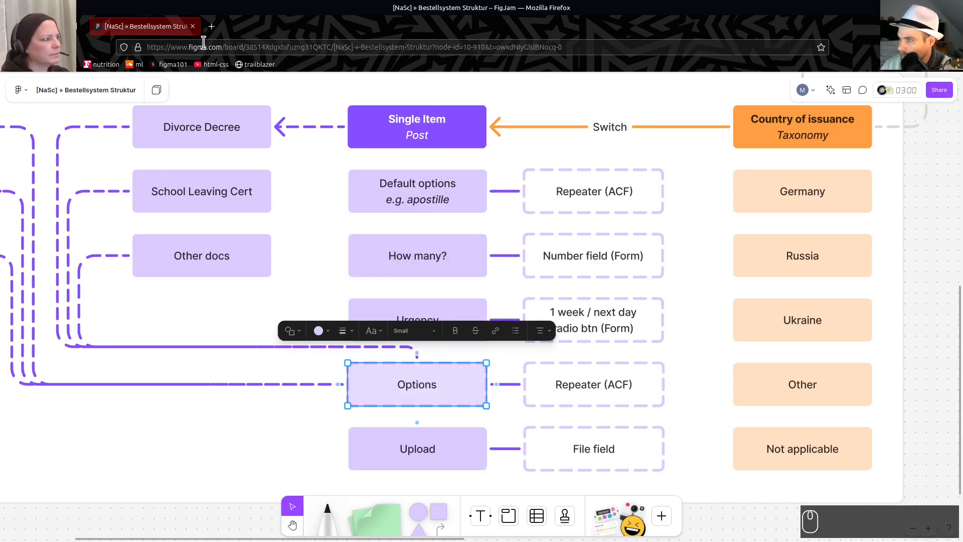
Switch back to the Bricks builder and add a Select element inside the Item block.
{"action": "mouse_move", "coordinate": [0, 0]}
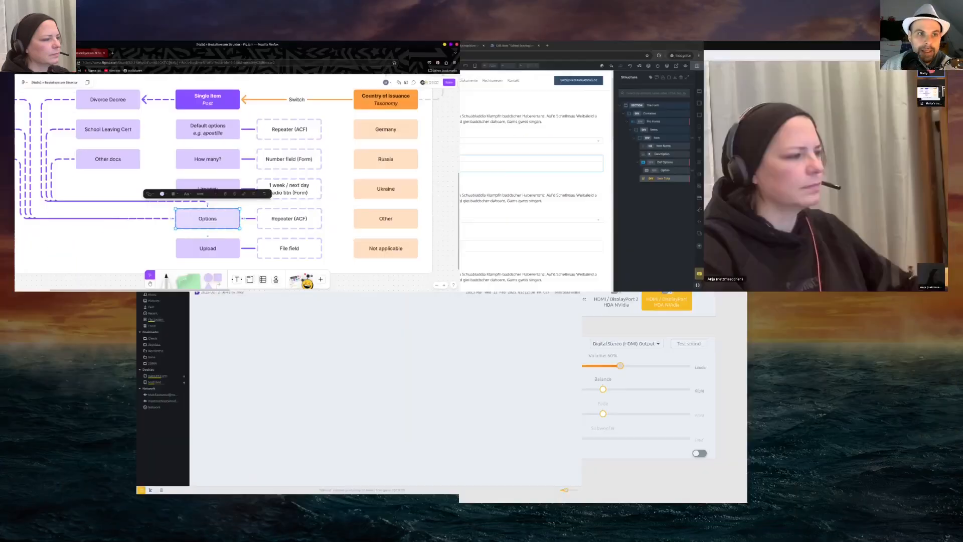
{"action": "left_click", "coordinate": [504, 164]}
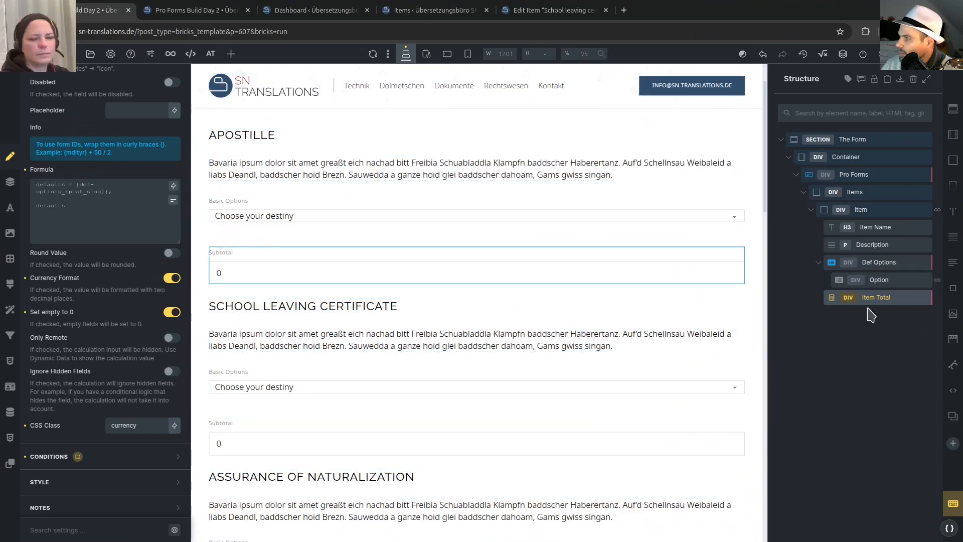
{"action": "left_click", "coordinate": [862, 209]}
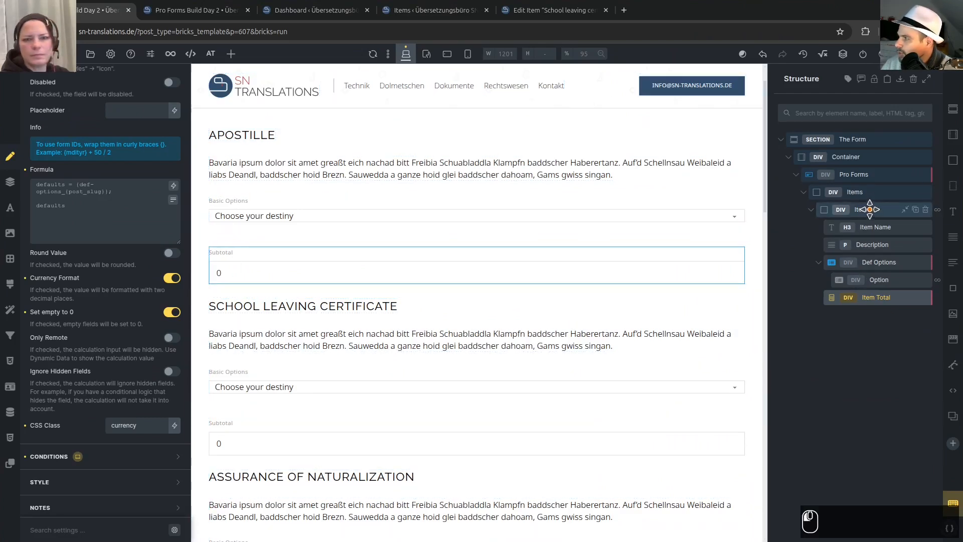
{"action": "key", "text": "ctrl+shift+e"}
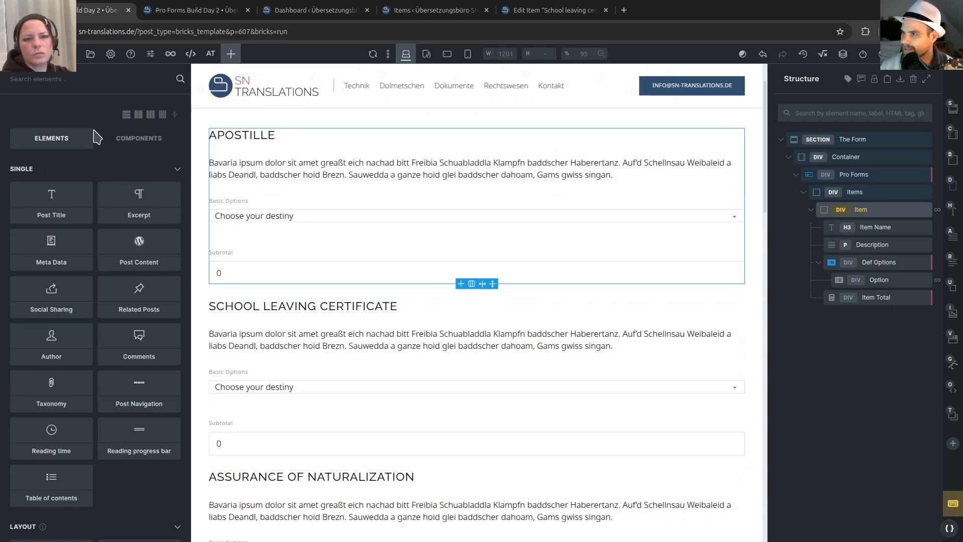
{"action": "left_click", "coordinate": [126, 115]}
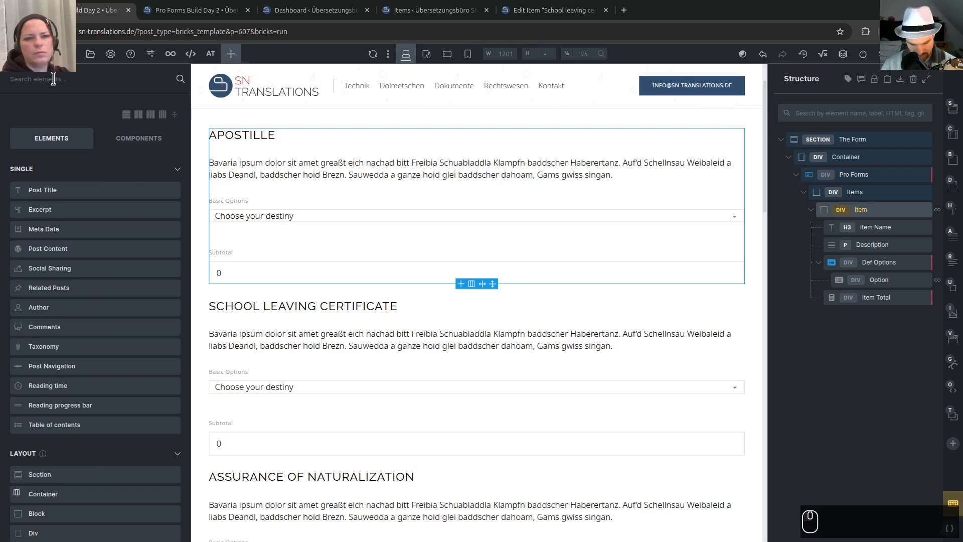
{"action": "type", "text": "number"}
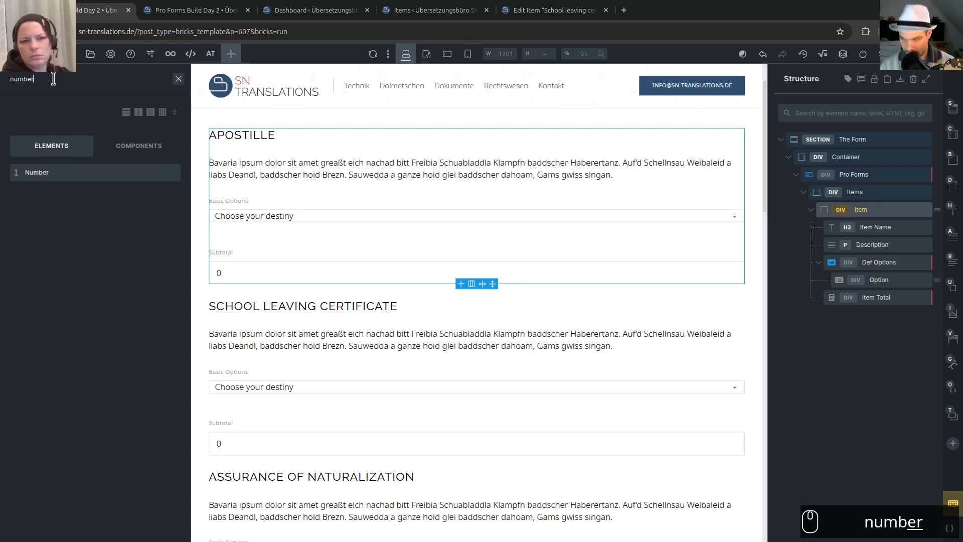
{"action": "key", "text": "shift+Home"}
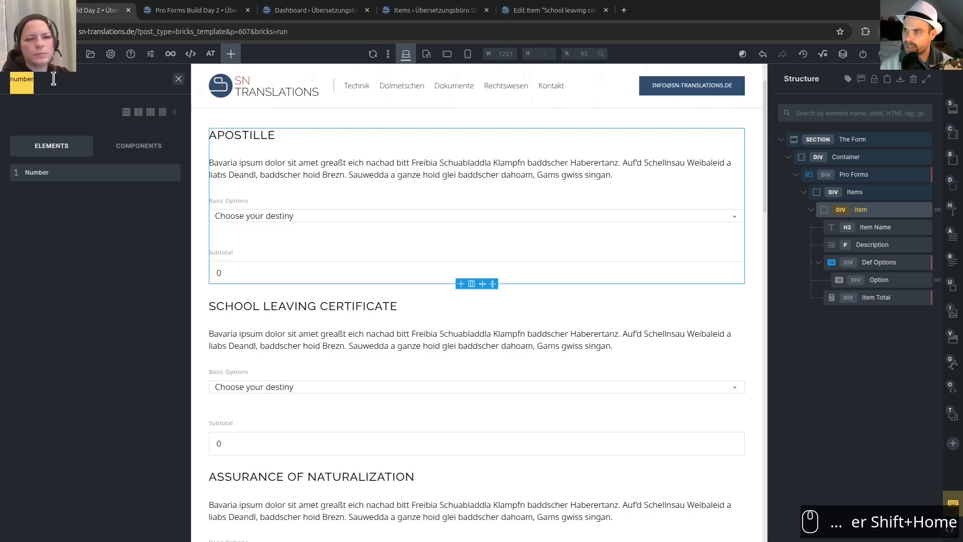
{"action": "type", "text": "selec"}
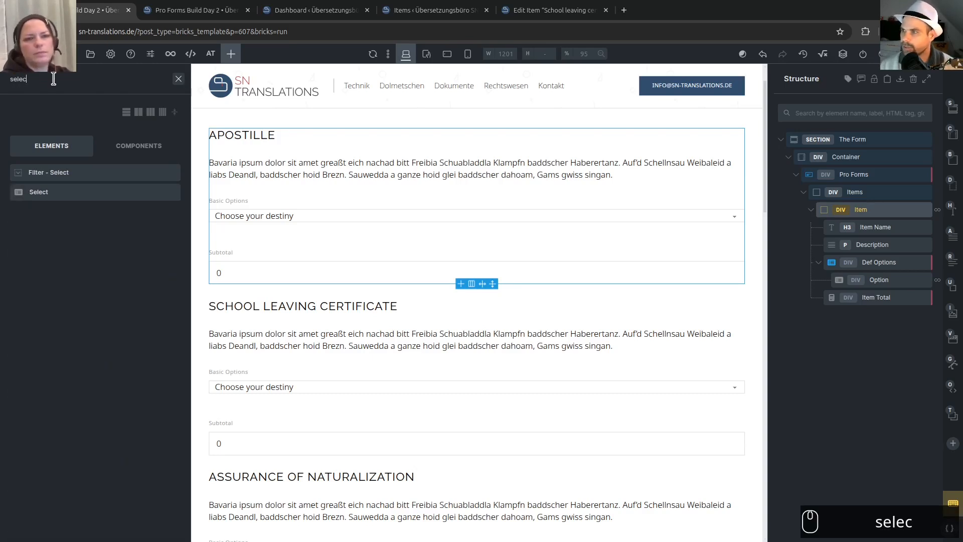
{"action": "left_click", "coordinate": [37, 192]}
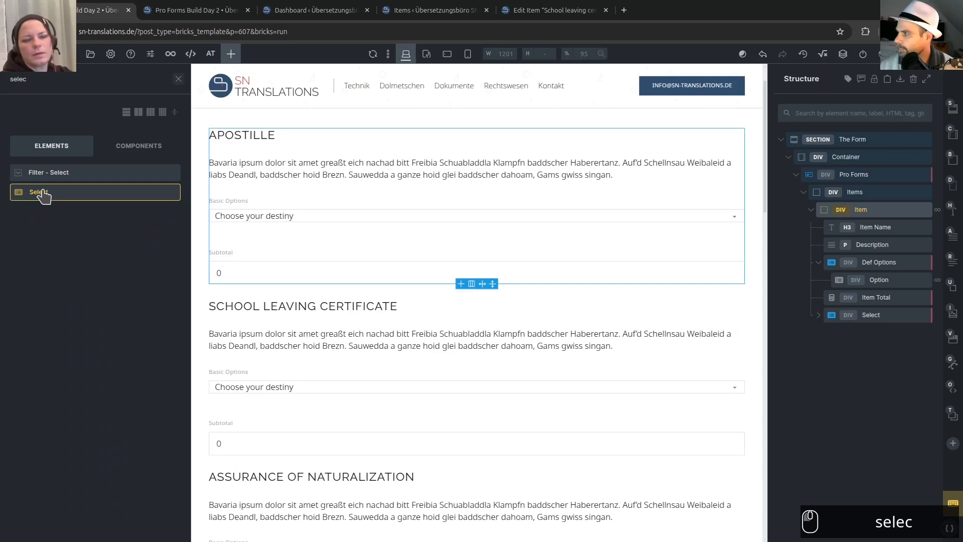
Rename the new Select element "How many" and place it between Def Options and Item Total.
{"action": "left_click", "coordinate": [857, 315]}
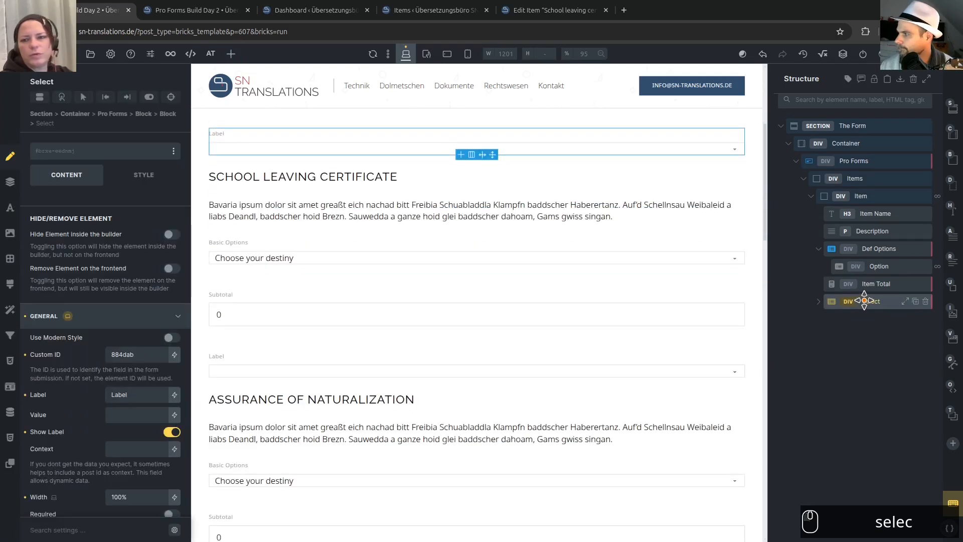
{"action": "type", "text": "How many"}
{"action": "key", "text": "Return"}
{"action": "left_click_drag", "start_coordinate": [834, 302], "coordinate": [834, 275]}
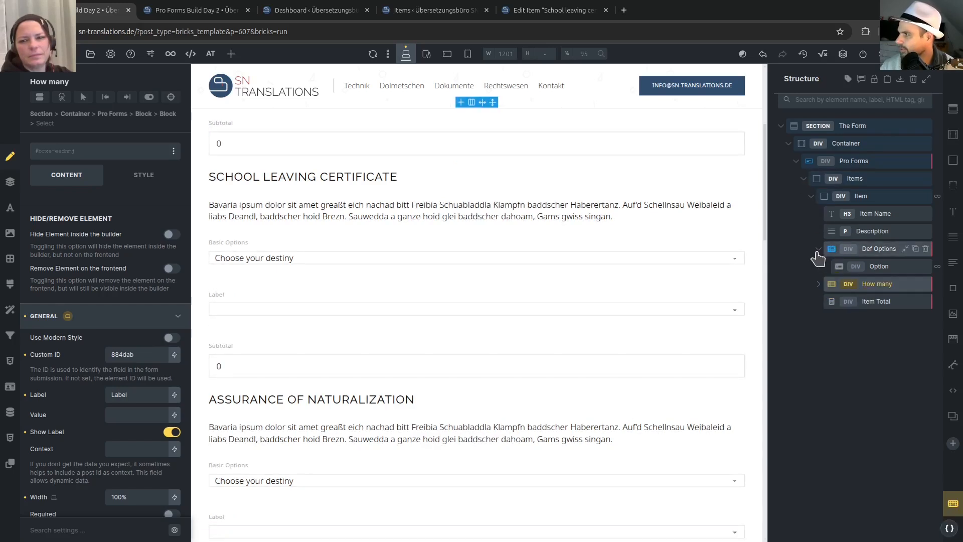
{"action": "left_click", "coordinate": [818, 249]}
Set the How many select's custom ID to how-many_{post_slug}, using the dynamic post slug.
{"action": "left_click", "coordinate": [850, 279]}
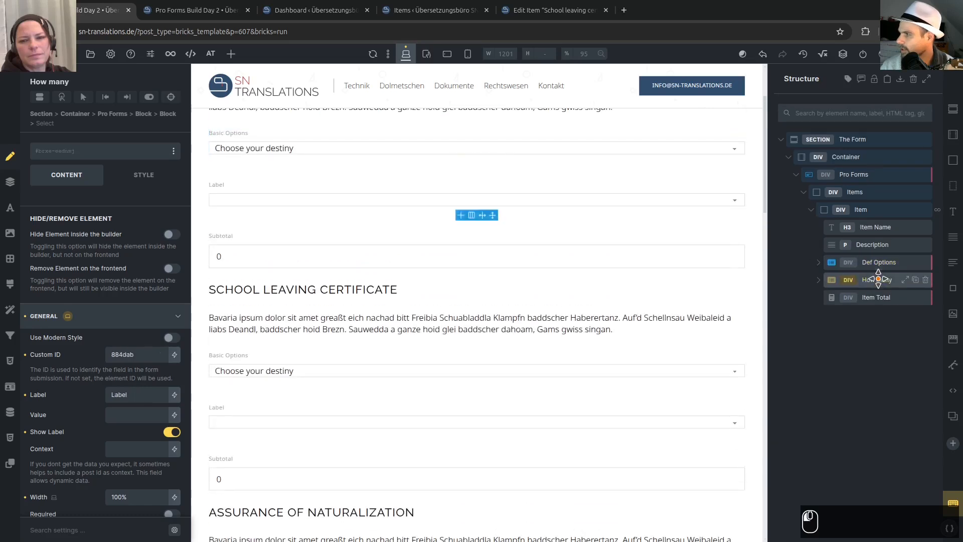
{"action": "double_click", "coordinate": [121, 354]}
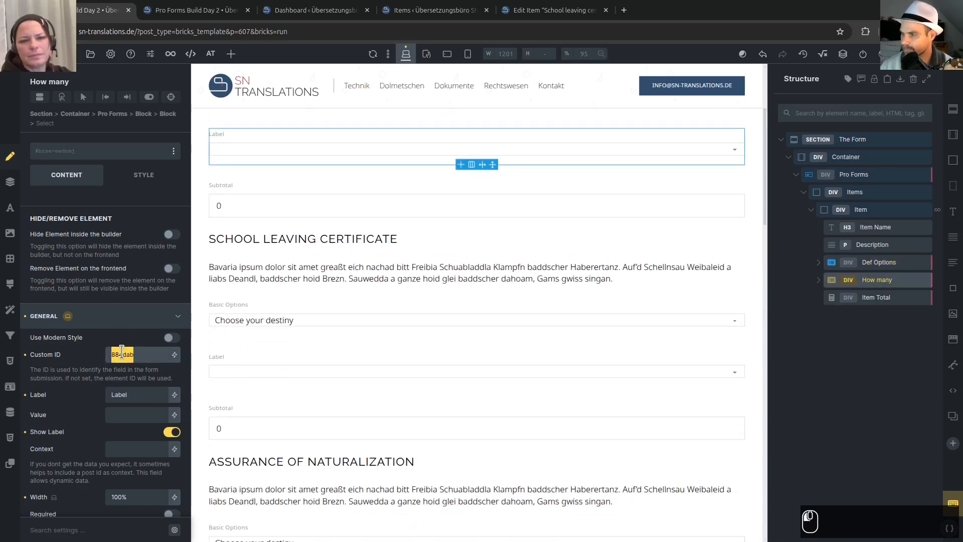
{"action": "type", "text": "how-many_"}
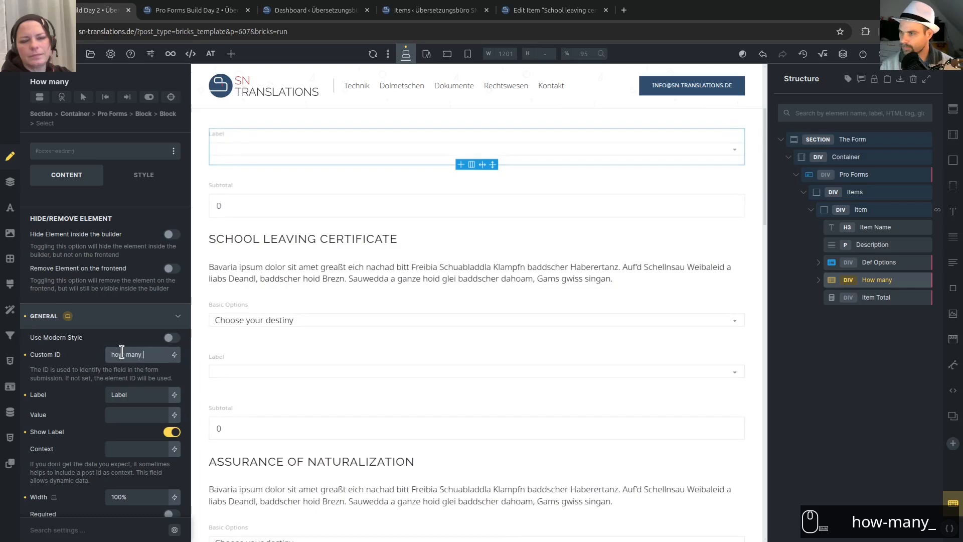
{"action": "left_click", "coordinate": [175, 354]}
{"action": "left_click", "coordinate": [122, 264]}
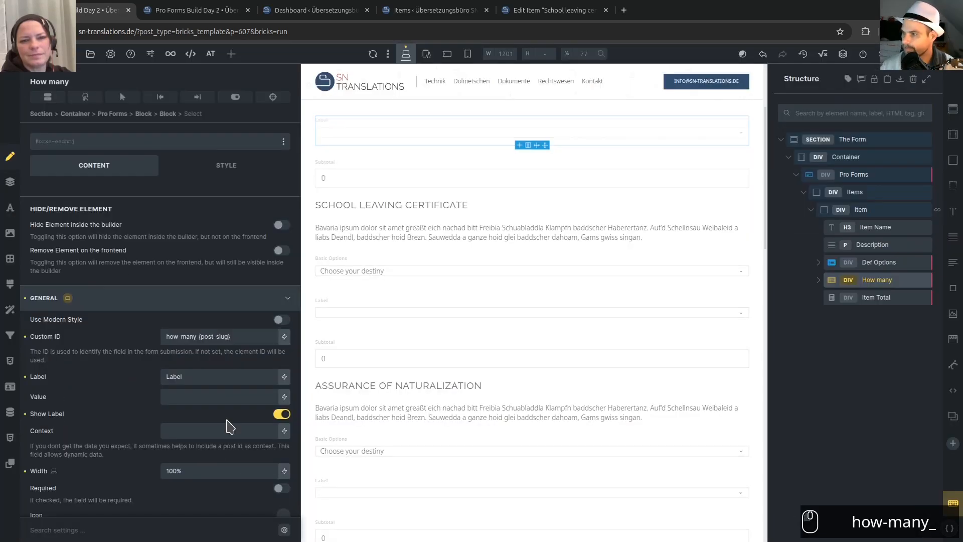
Set the How many select's label to "How many of these do you need?".
{"action": "left_click", "coordinate": [191, 376]}
{"action": "type", "text": "How many "}
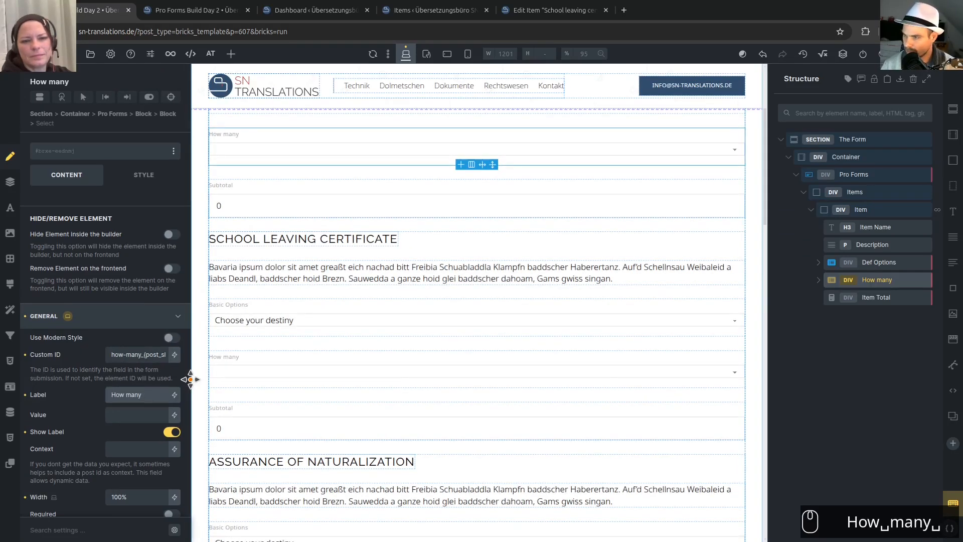
{"action": "type", "text": "o"}
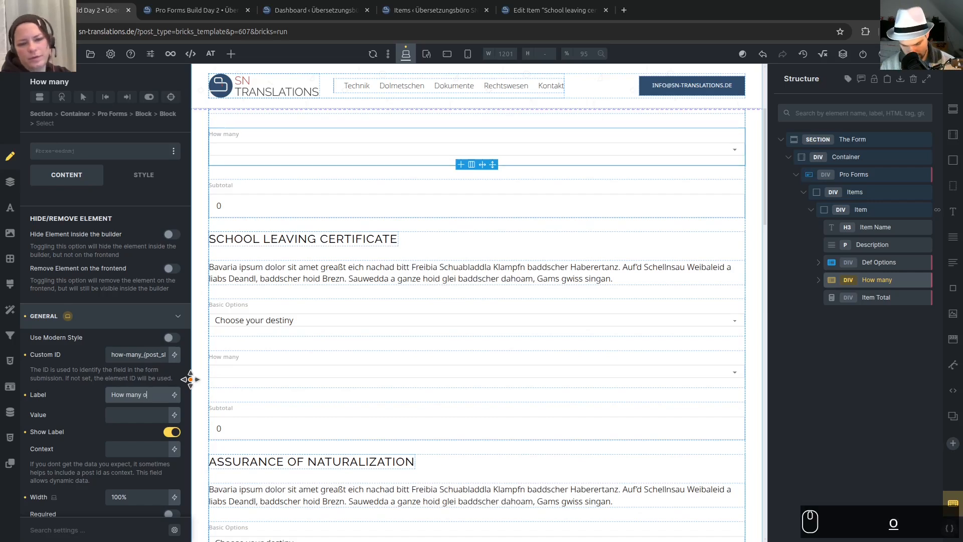
{"action": "type", "text": "f these do you need?"}
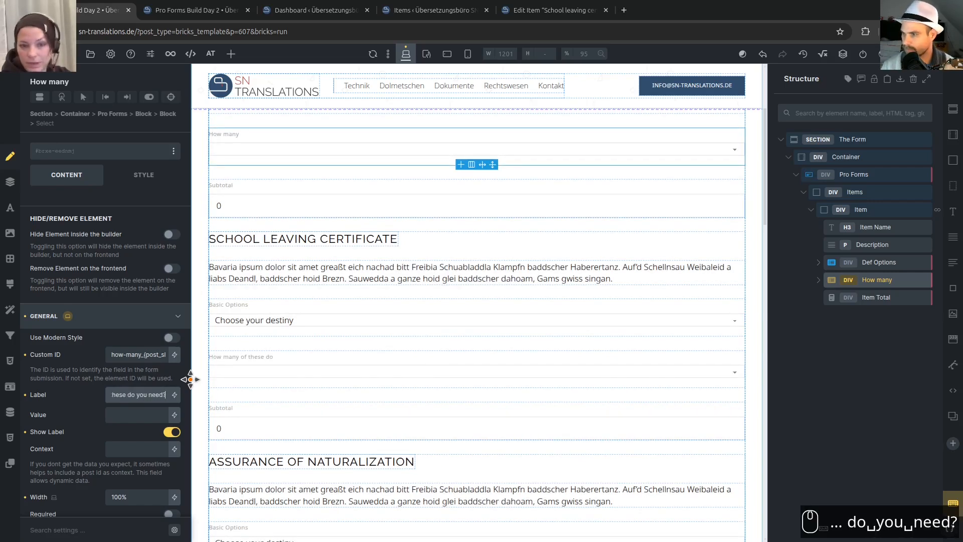
{"action": "key", "text": "Home"}
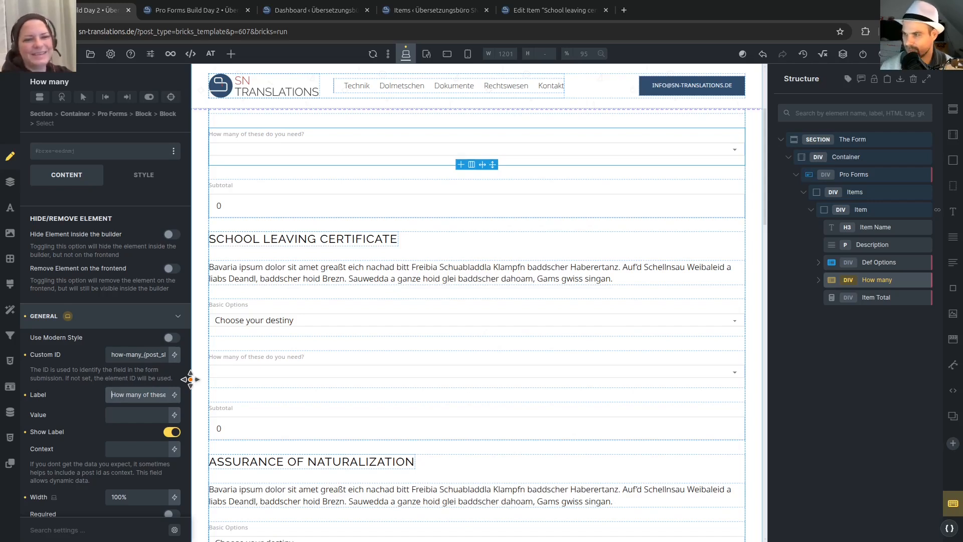
Try "Pick", "Choose..." and "1" as the How many select's placeholder, and clear the placeholder.
{"action": "left_click", "coordinate": [139, 414]}
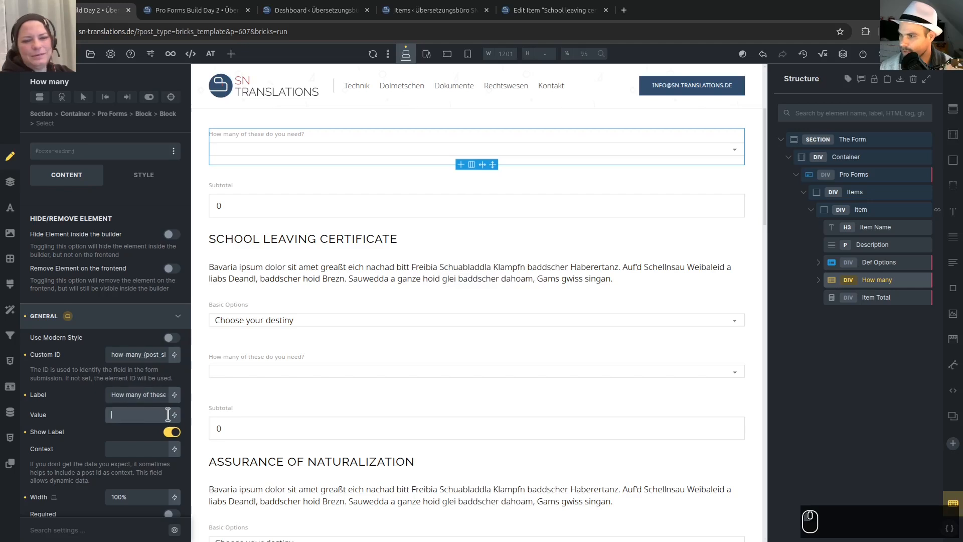
{"action": "scroll", "coordinate": [123, 402], "scroll_direction": "down", "scroll_amount": 5}
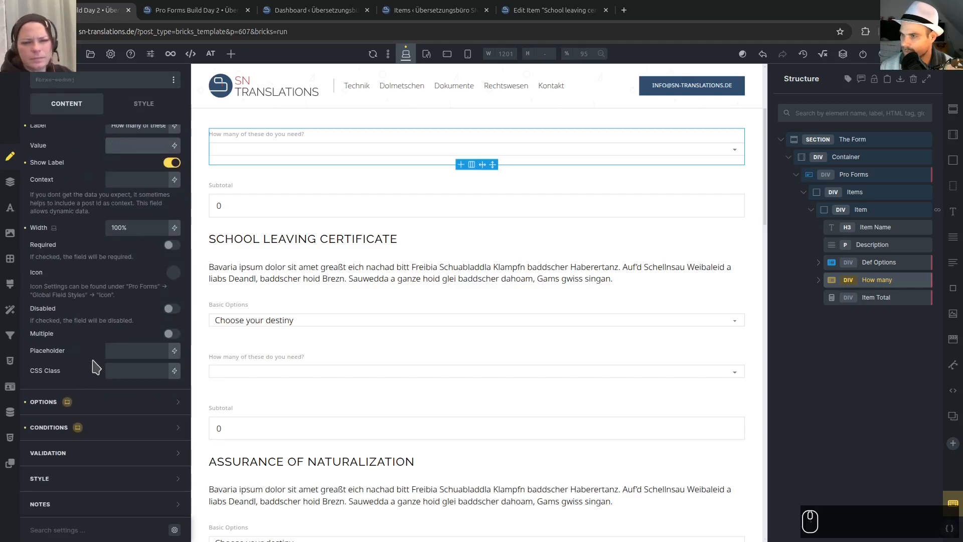
{"action": "left_click", "coordinate": [129, 350]}
{"action": "type", "text": "Pick"}
{"action": "key", "text": "shift+Home"}
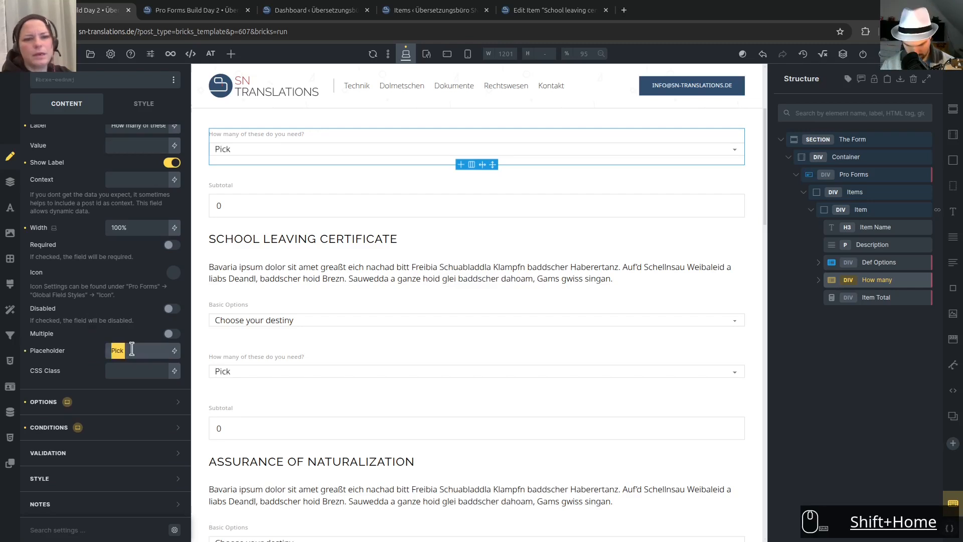
{"action": "type", "text": "Choose"}
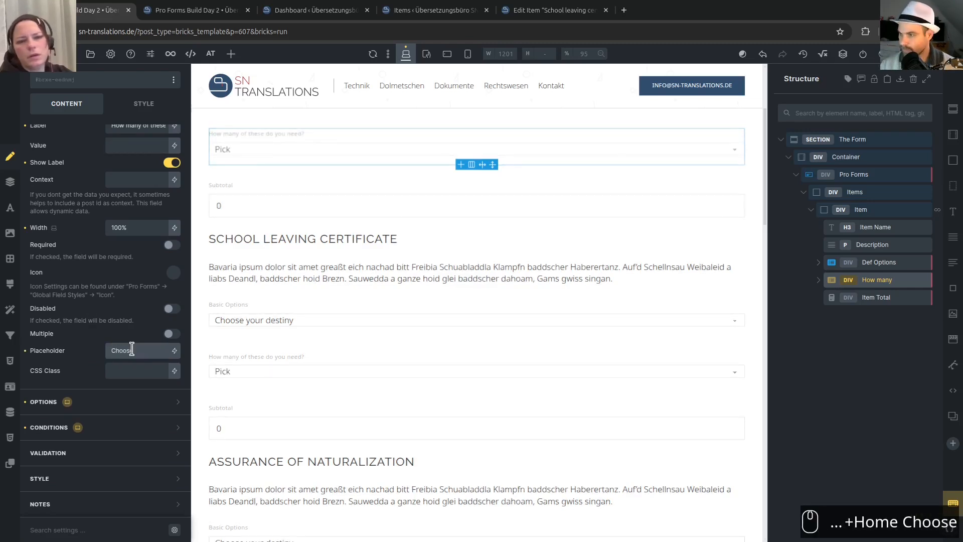
{"action": "type", "text": "..."}
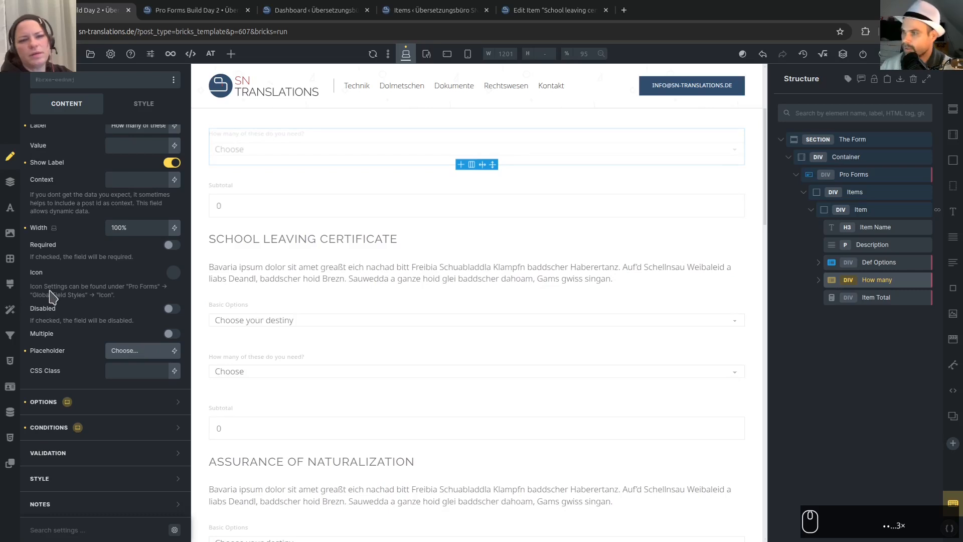
{"action": "scroll", "coordinate": [88, 288], "scroll_direction": "up", "scroll_amount": 3}
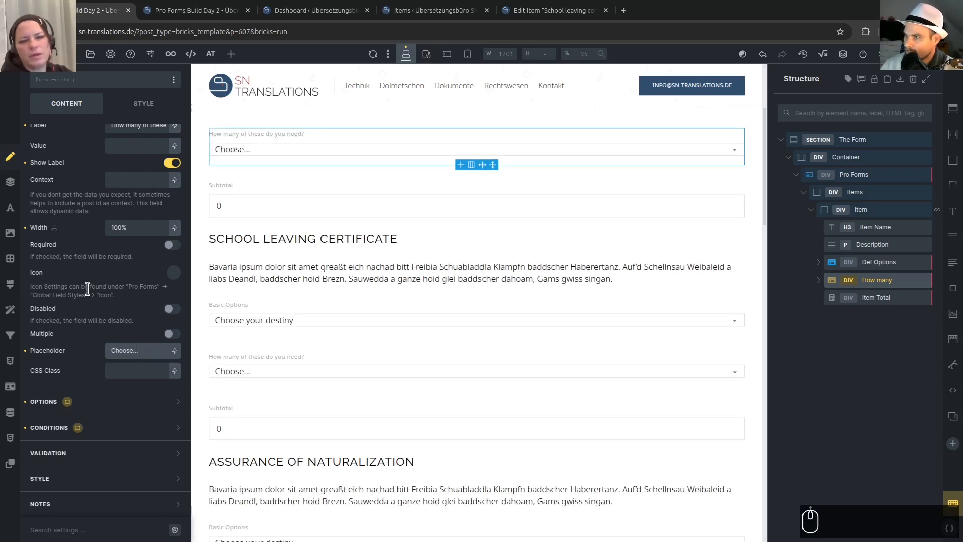
{"action": "key", "text": "shift+Home"}
{"action": "type", "text": "1"}
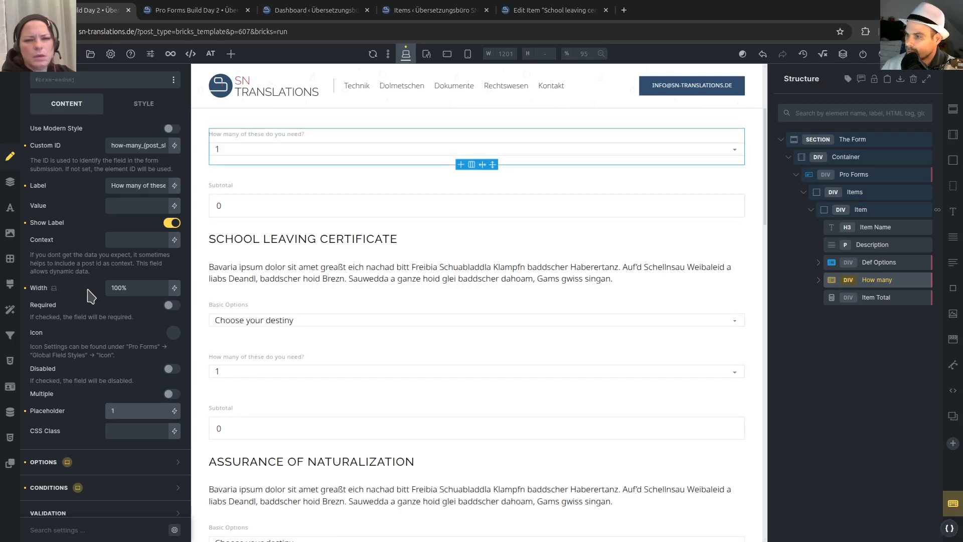
{"action": "key", "text": "BackSpace"}
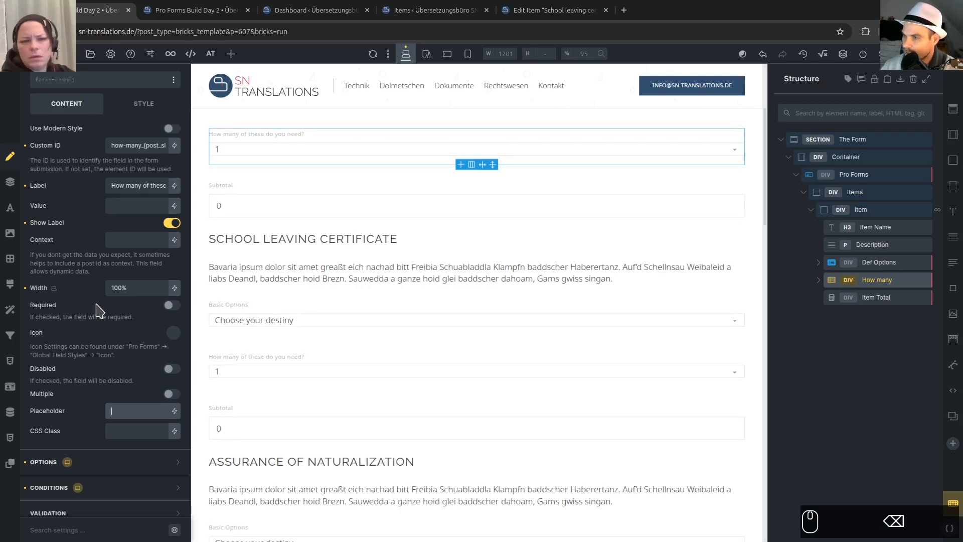
Populate the How many select's options from Static data and set the first item's value to 1.
{"action": "left_click", "coordinate": [86, 470]}
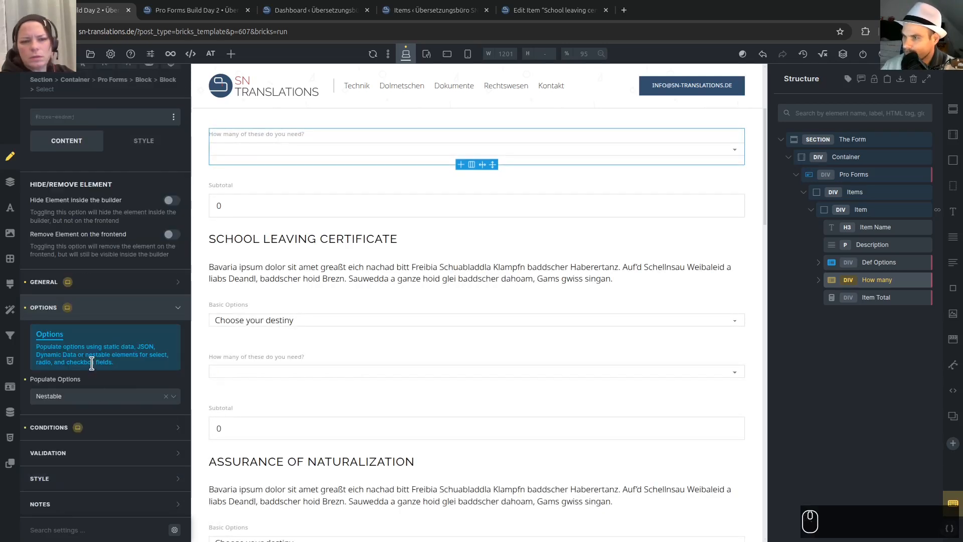
{"action": "left_click", "coordinate": [69, 399]}
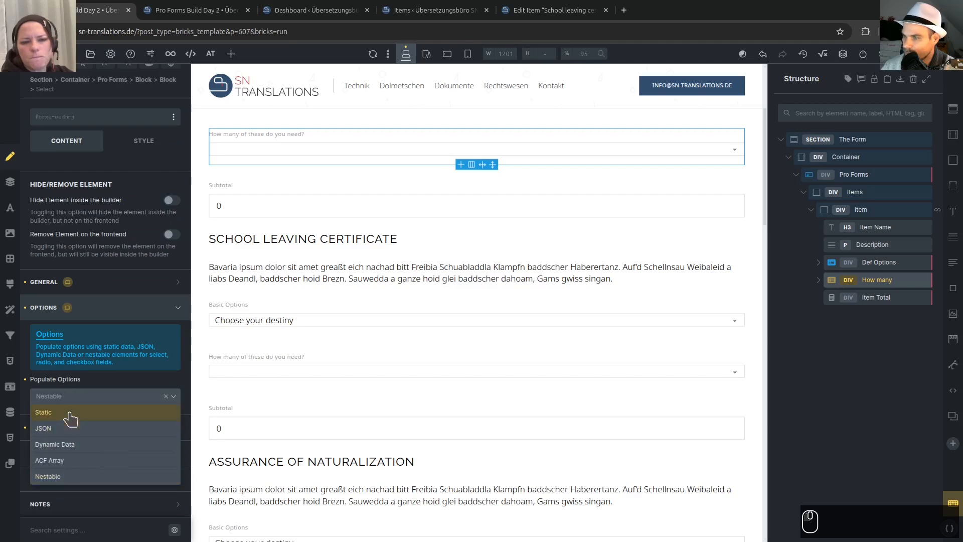
{"action": "left_click", "coordinate": [71, 419]}
{"action": "scroll", "coordinate": [119, 323], "scroll_direction": "down", "scroll_amount": 1}
{"action": "left_click", "coordinate": [105, 396]}
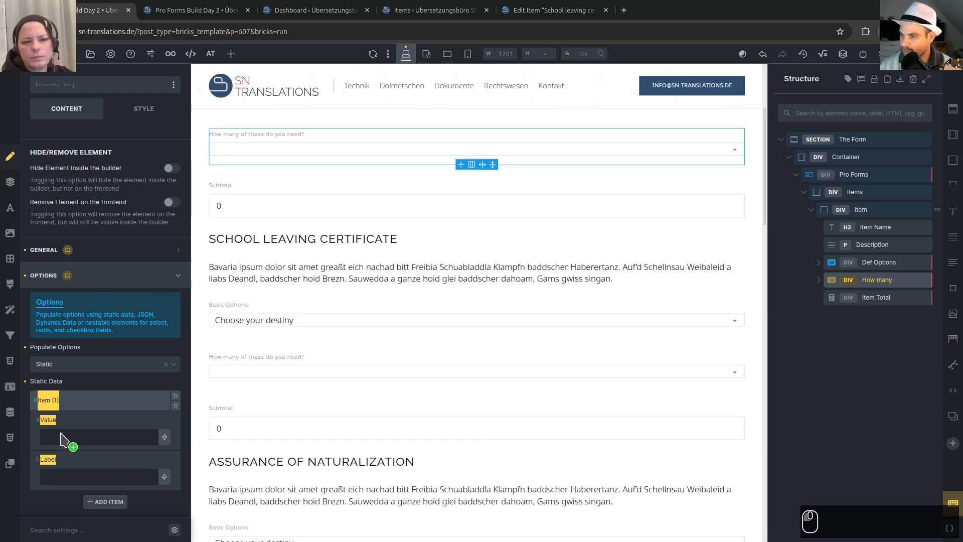
{"action": "left_click", "coordinate": [68, 436]}
{"action": "type", "text": "1"}
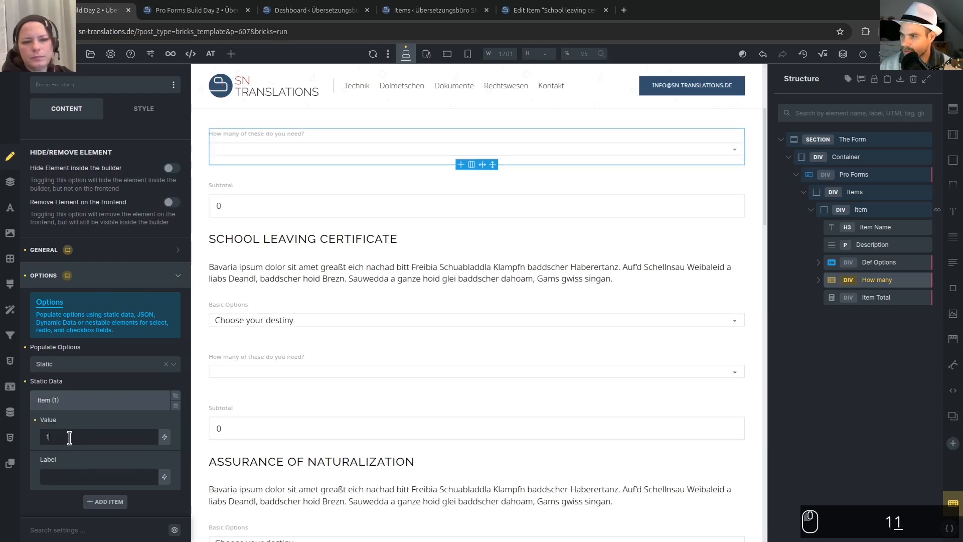
Add the {post_title} dynamic tag after the 1 in the How many option's value and set its label to 1.
{"action": "left_click", "coordinate": [164, 438]}
{"action": "left_click", "coordinate": [100, 200]}
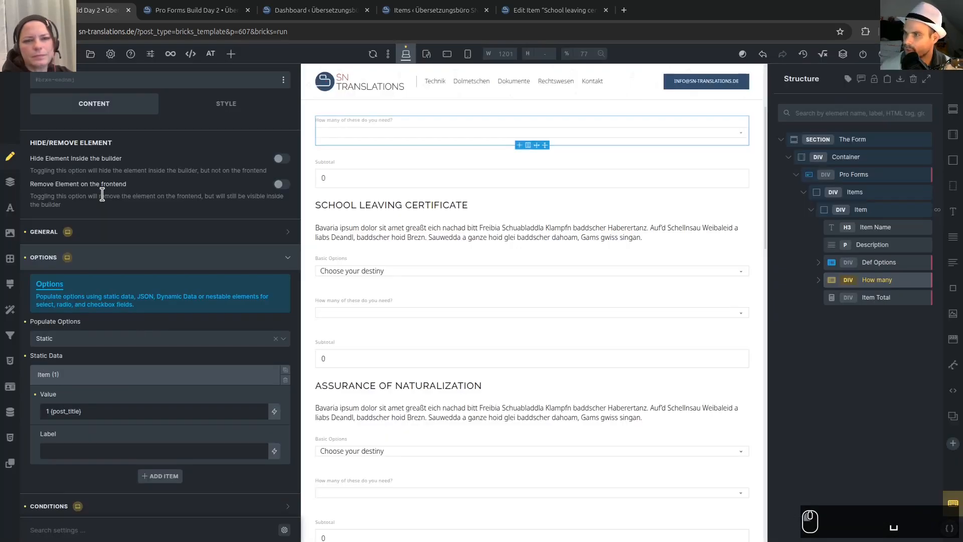
{"action": "left_click", "coordinate": [92, 451]}
{"action": "type", "text": "1"}
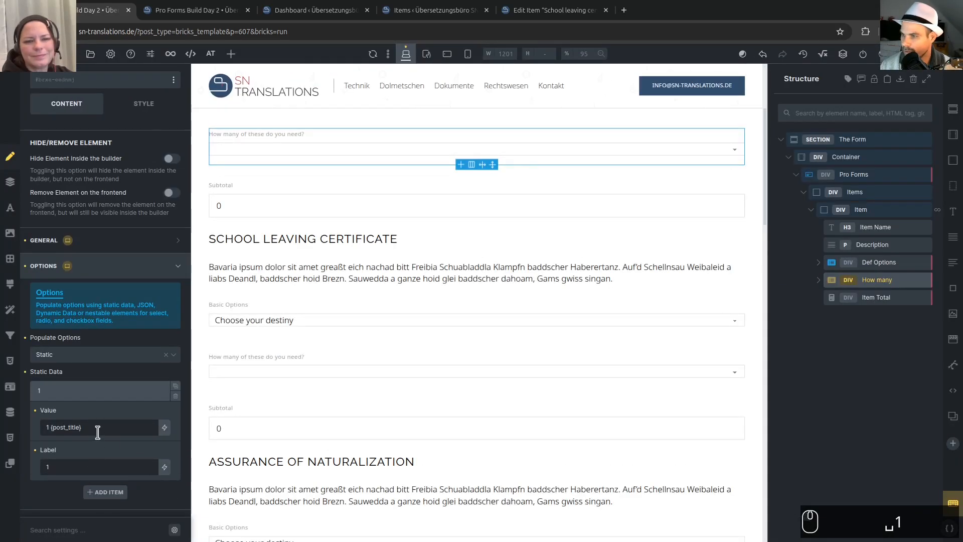
Move "1 {post_title}" from the option's value into its label and set the value to 1.
{"action": "key", "text": "ctrl+a"}
{"action": "key", "text": "ctrl+c"}
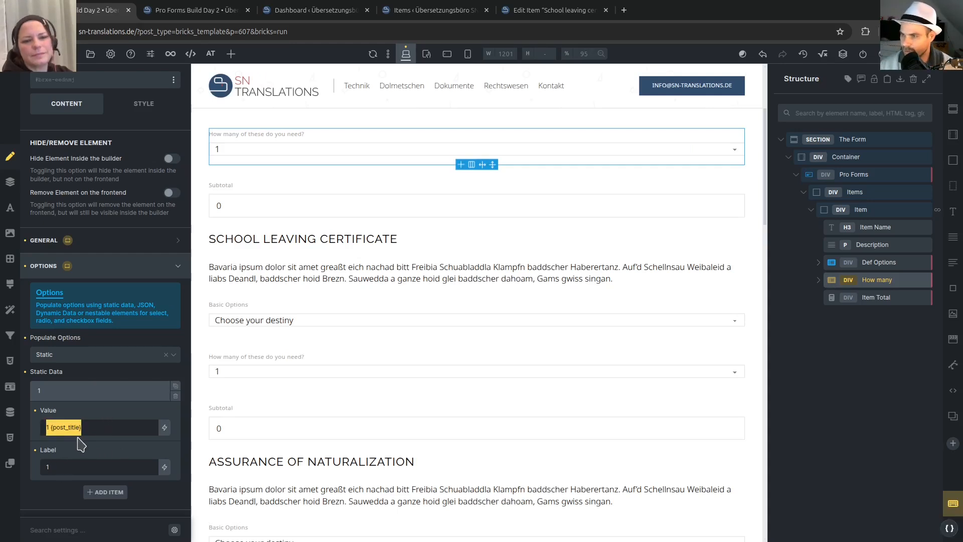
{"action": "key", "text": "ctrl+x"}
{"action": "double_click", "coordinate": [68, 466]}
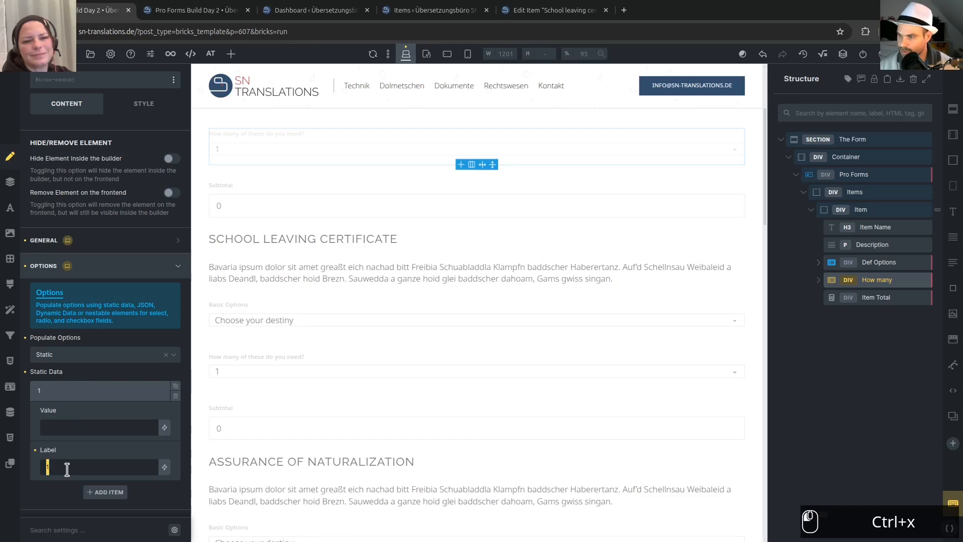
{"action": "key", "text": "ctrl+v"}
{"action": "left_click", "coordinate": [69, 425]}
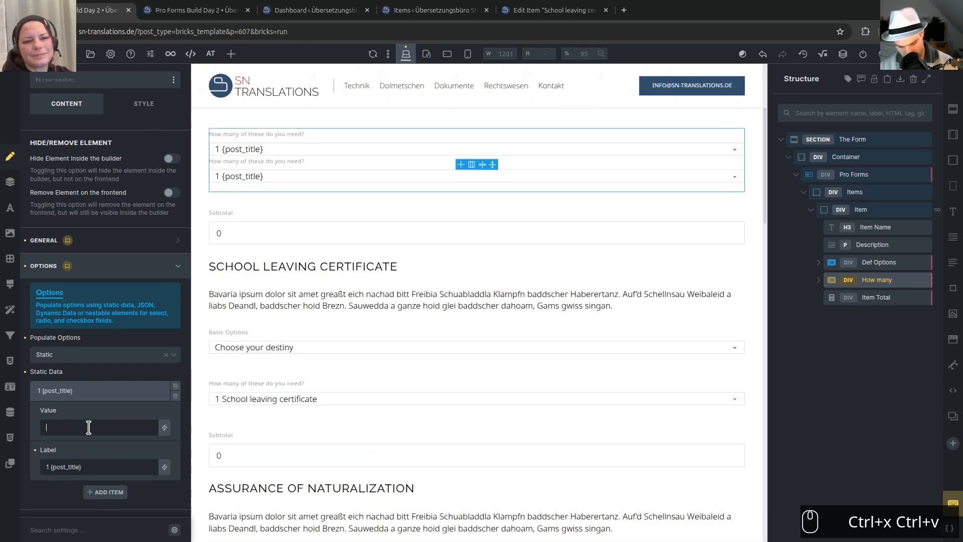
{"action": "type", "text": "1"}
Build out the How many static options with labels from "1 x {post_title}" to "10 x {post_title}".
{"action": "triple_click", "coordinate": [98, 467]}
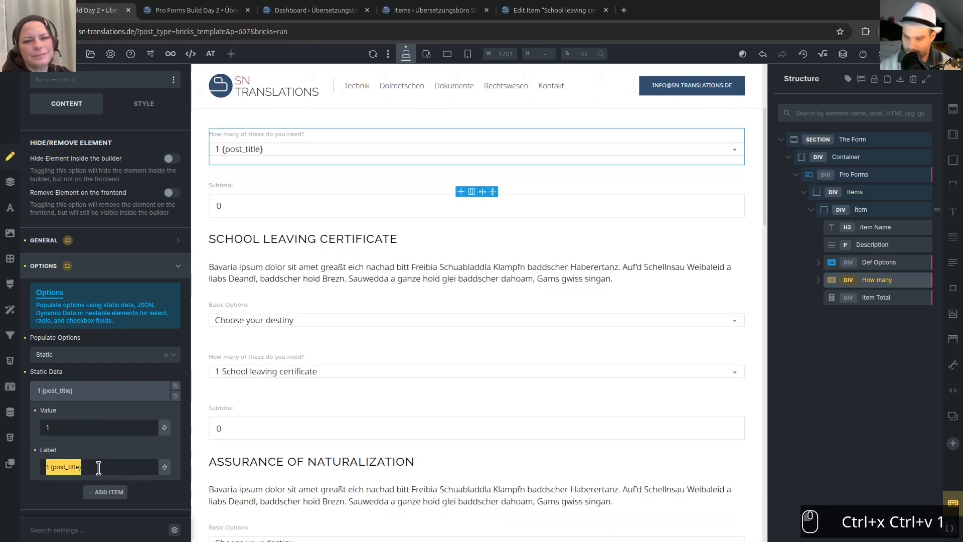
{"action": "key", "text": "ctrl+c"}
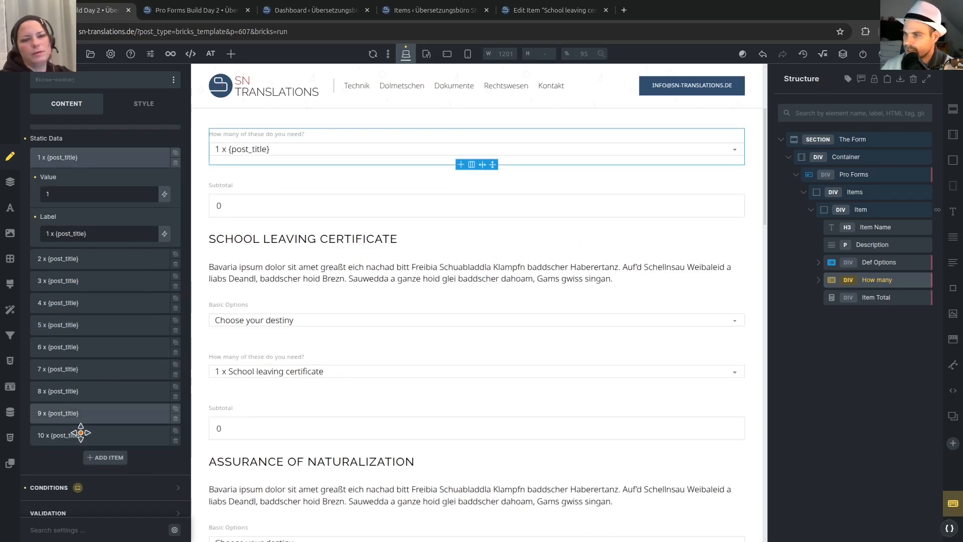
{"action": "left_click", "coordinate": [51, 234]}
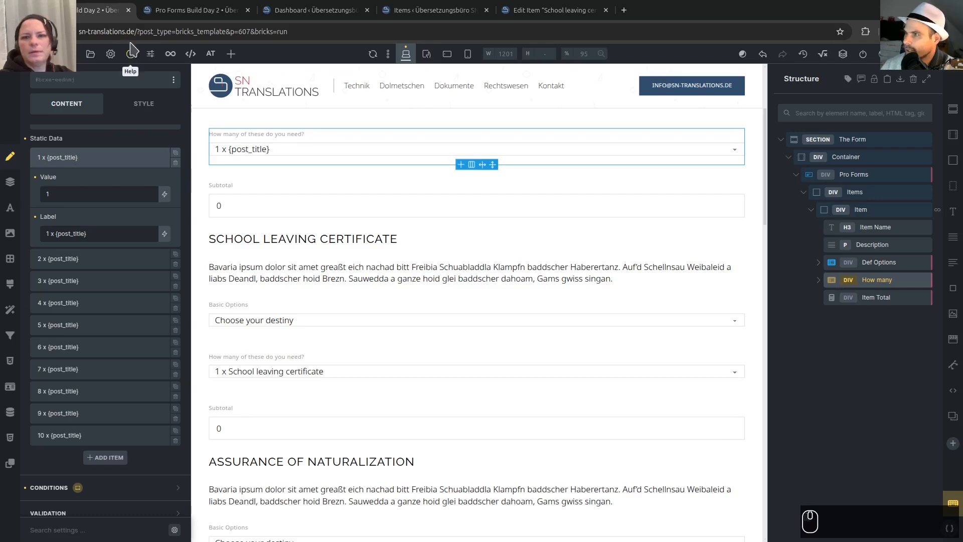
Reload the form's front-end preview and check the How many dropdown under each item.
{"action": "left_click", "coordinate": [191, 10]}
{"action": "key", "text": "F6"}
{"action": "key", "text": "F5"}
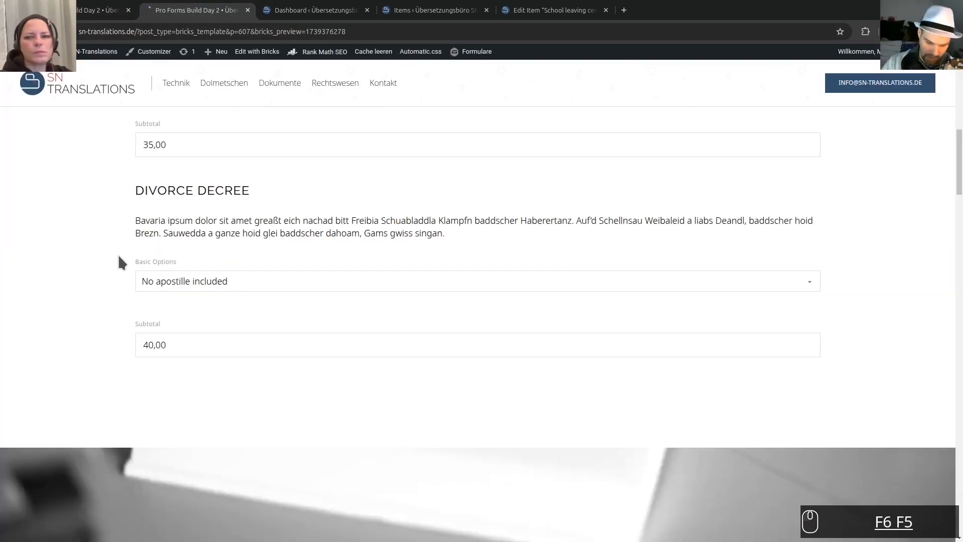
{"action": "key", "text": "F5"}
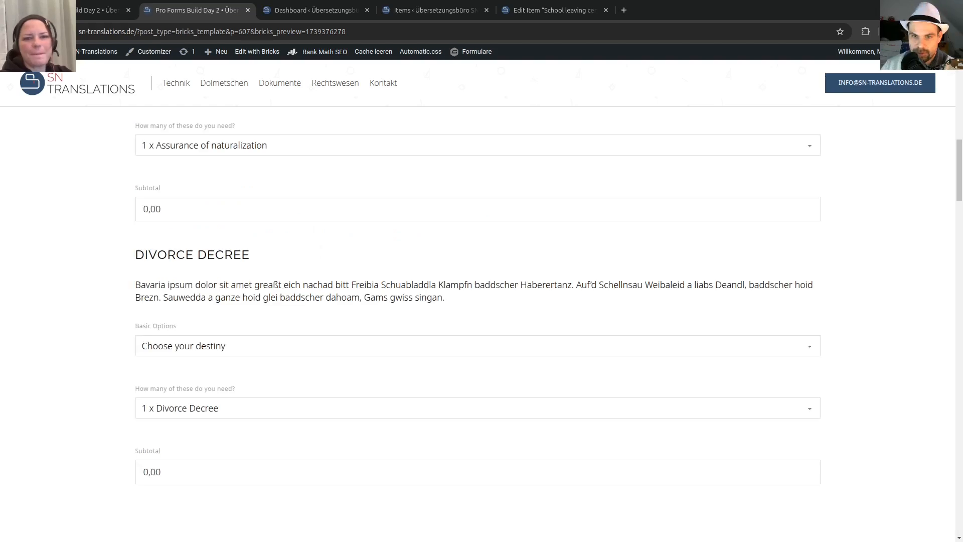
{"action": "scroll", "coordinate": [496, 368], "scroll_direction": "up", "scroll_amount": 10}
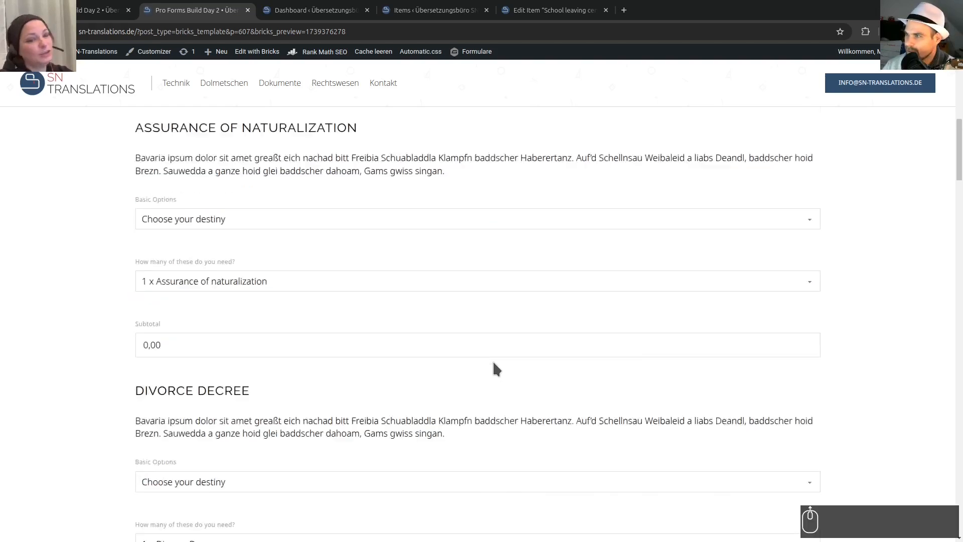
{"action": "scroll", "coordinate": [494, 363], "scroll_direction": "up", "scroll_amount": 3}
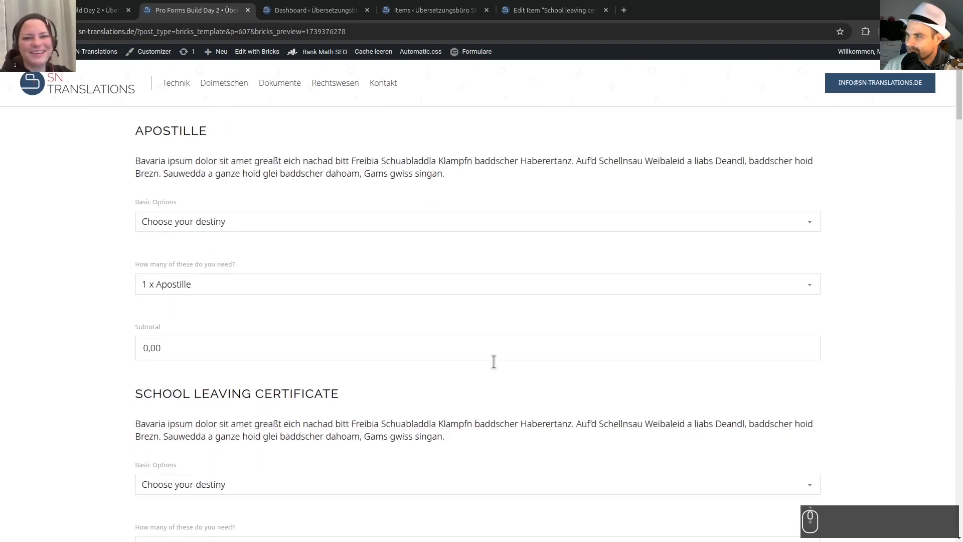
{"action": "scroll", "coordinate": [404, 334], "scroll_direction": "down", "scroll_amount": 3}
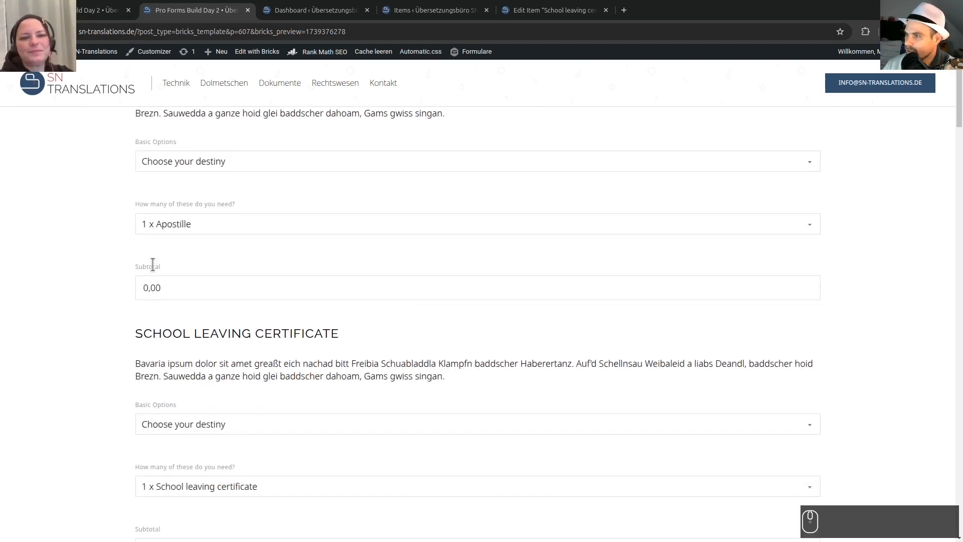
Test the Apostille item's subtotal with 9 x Apostille and Apostille requested, then reset Basic Options to Choose your destiny.
{"action": "left_click", "coordinate": [246, 228]}
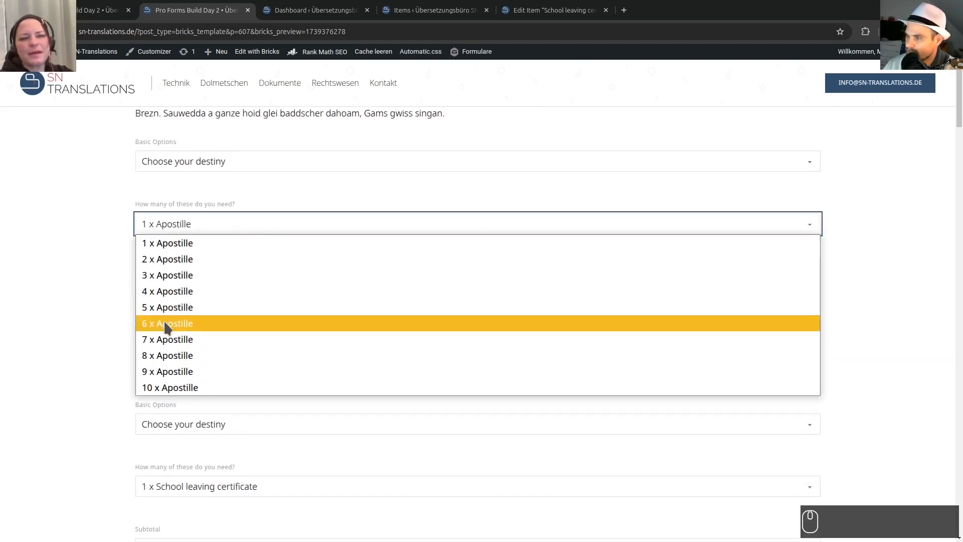
{"action": "left_click", "coordinate": [189, 374]}
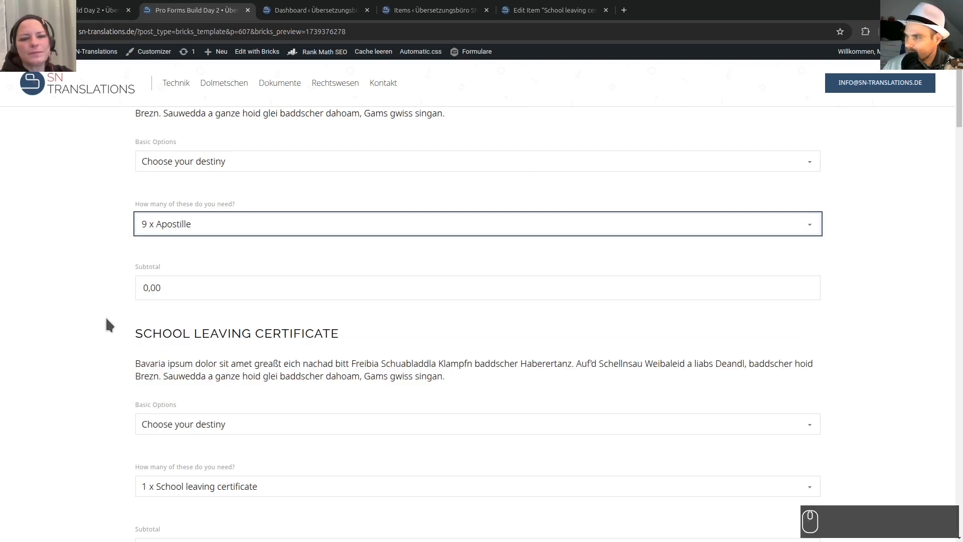
{"action": "scroll", "coordinate": [107, 325], "scroll_direction": "down", "scroll_amount": 1}
{"action": "scroll", "coordinate": [85, 339], "scroll_direction": "up", "scroll_amount": 2}
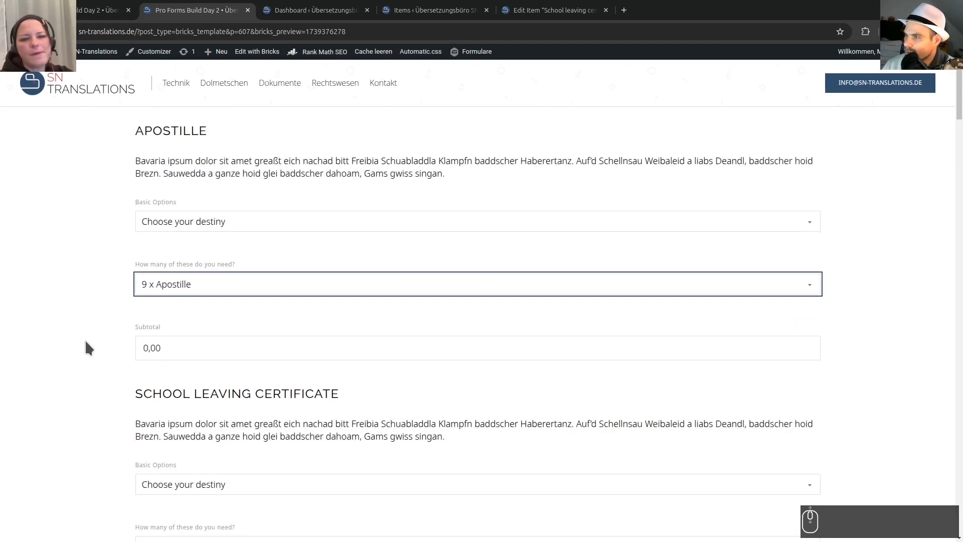
{"action": "left_click", "coordinate": [207, 228]}
{"action": "left_click", "coordinate": [193, 259]}
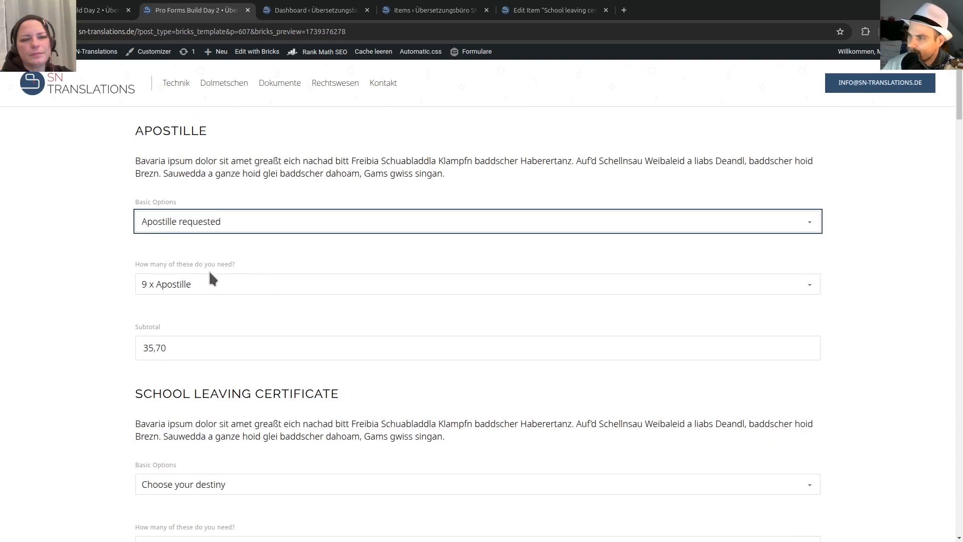
{"action": "left_click", "coordinate": [195, 229]}
{"action": "left_click", "coordinate": [183, 242]}
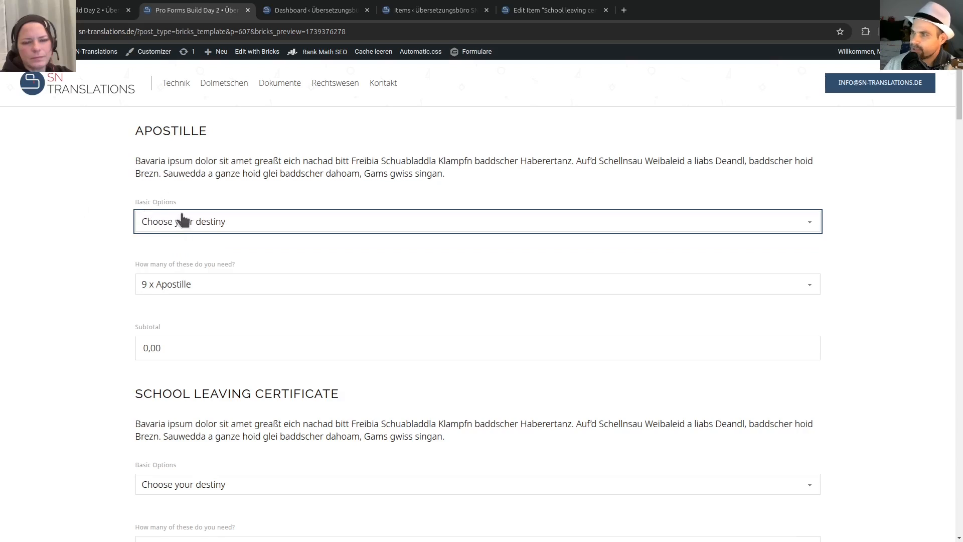
Test the Apostille item's subtotal with 6 x Apostille and the Apostille requested option.
{"action": "left_click", "coordinate": [224, 286]}
{"action": "left_click", "coordinate": [198, 382]}
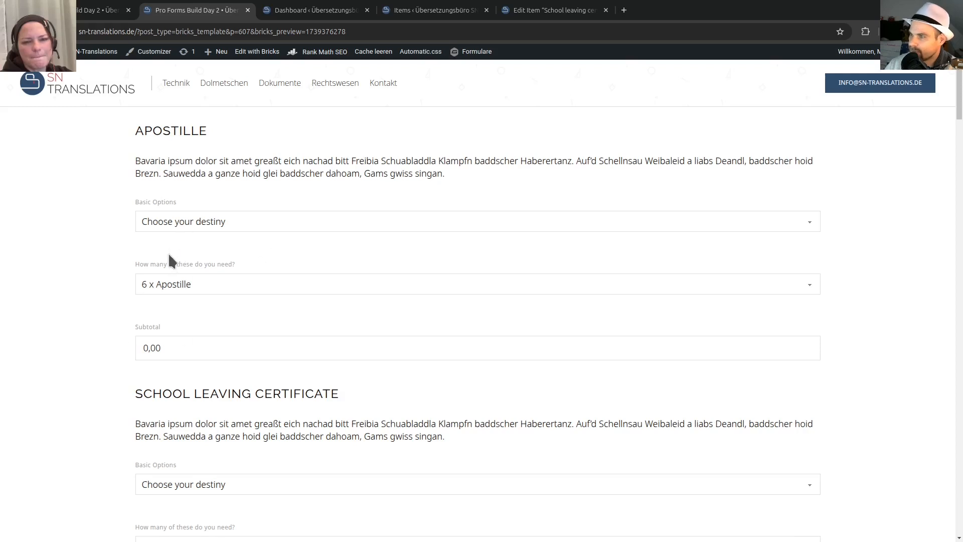
{"action": "left_click", "coordinate": [185, 225]}
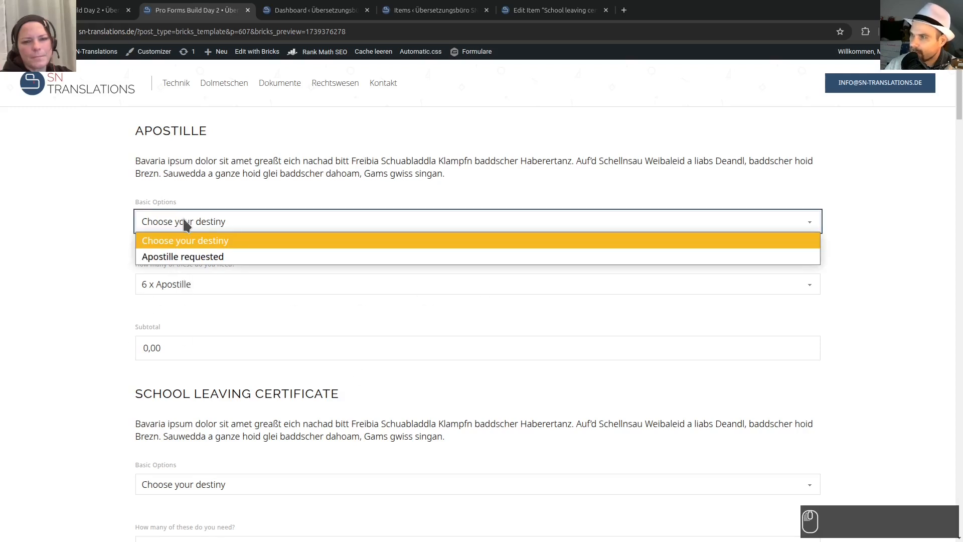
{"action": "left_click", "coordinate": [173, 257]}
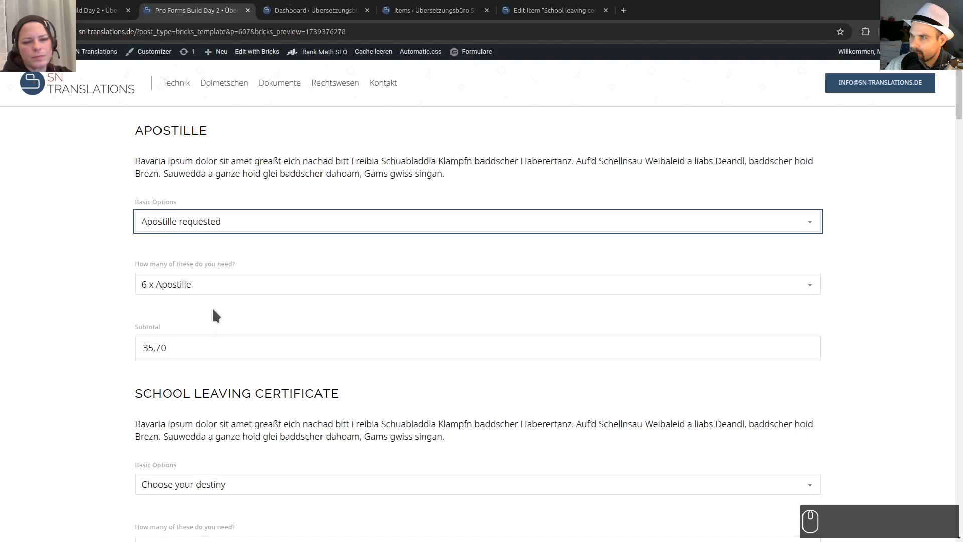
{"action": "scroll", "coordinate": [101, 268], "scroll_direction": "down", "scroll_amount": 2}
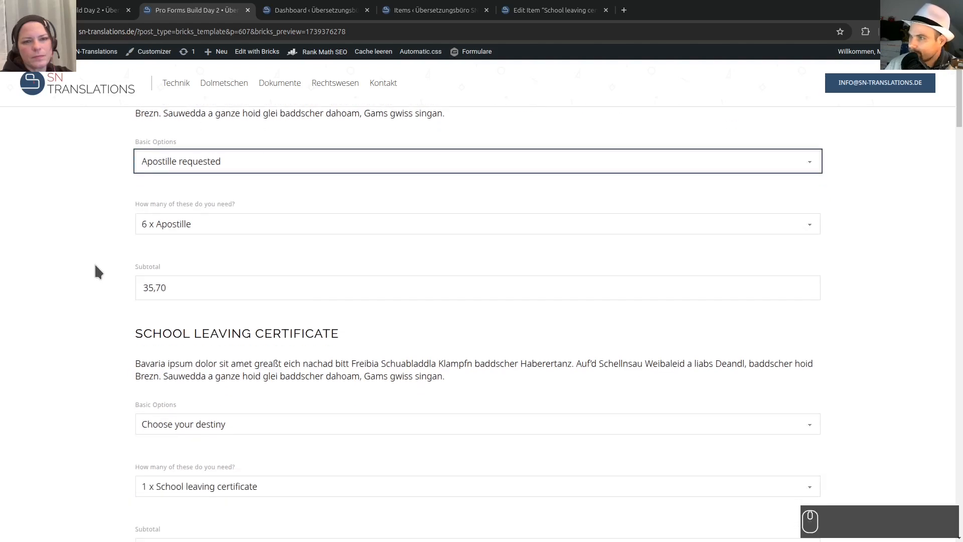
Test the School leaving certificate item with 6 x School leaving certificate and Apostille included, and check the remaining items.
{"action": "scroll", "coordinate": [99, 265], "scroll_direction": "down", "scroll_amount": 3}
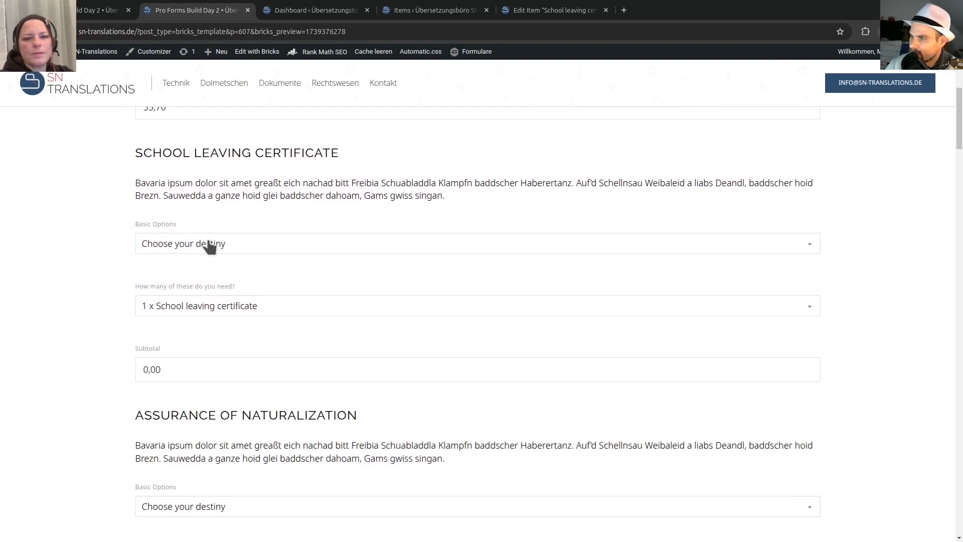
{"action": "left_click", "coordinate": [234, 312]}
{"action": "left_click", "coordinate": [227, 395]}
{"action": "left_click", "coordinate": [193, 244]}
{"action": "left_click", "coordinate": [167, 301]}
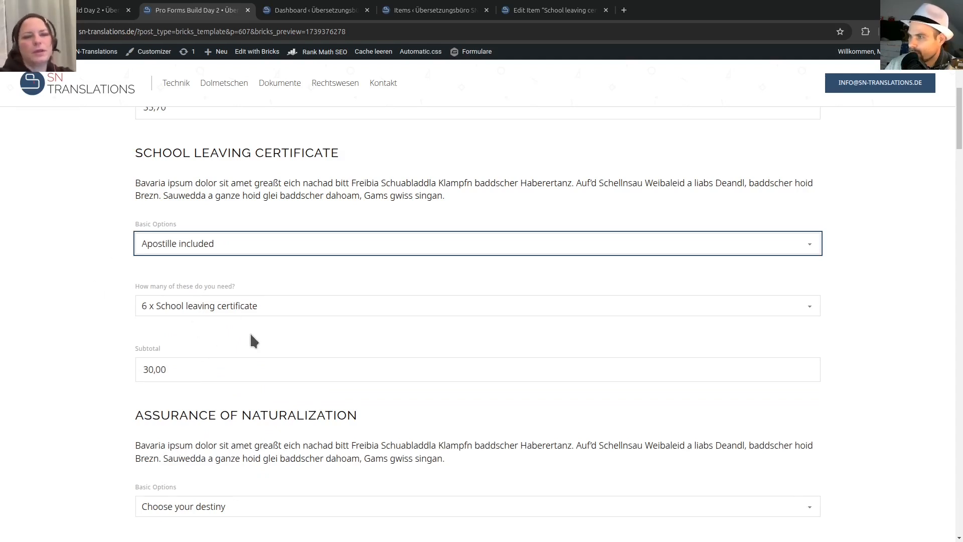
{"action": "scroll", "coordinate": [186, 306], "scroll_direction": "down", "scroll_amount": 7}
{"action": "scroll", "coordinate": [187, 304], "scroll_direction": "down", "scroll_amount": 1}
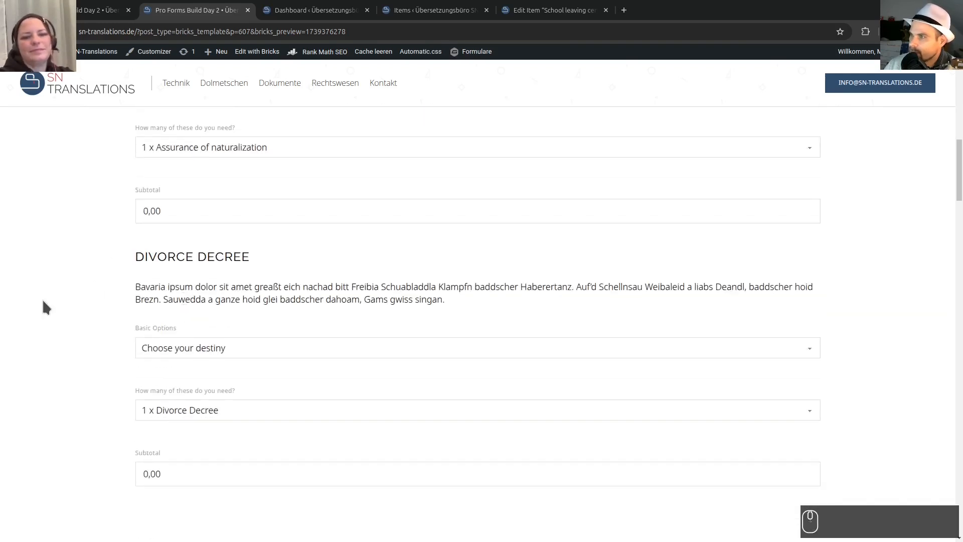
Return to the builder and insert a Radio Wrapper between How many and Item Total in the Item block.
{"action": "left_click", "coordinate": [103, 10]}
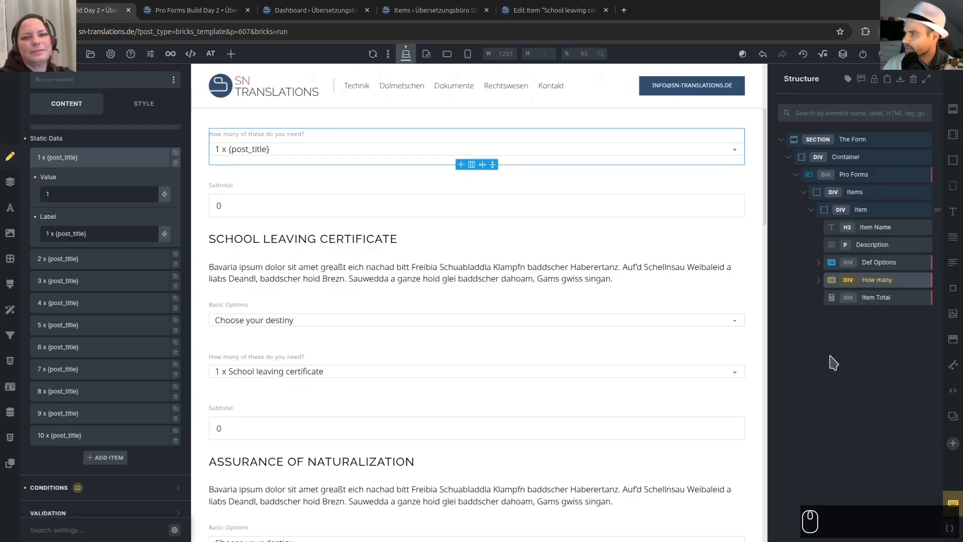
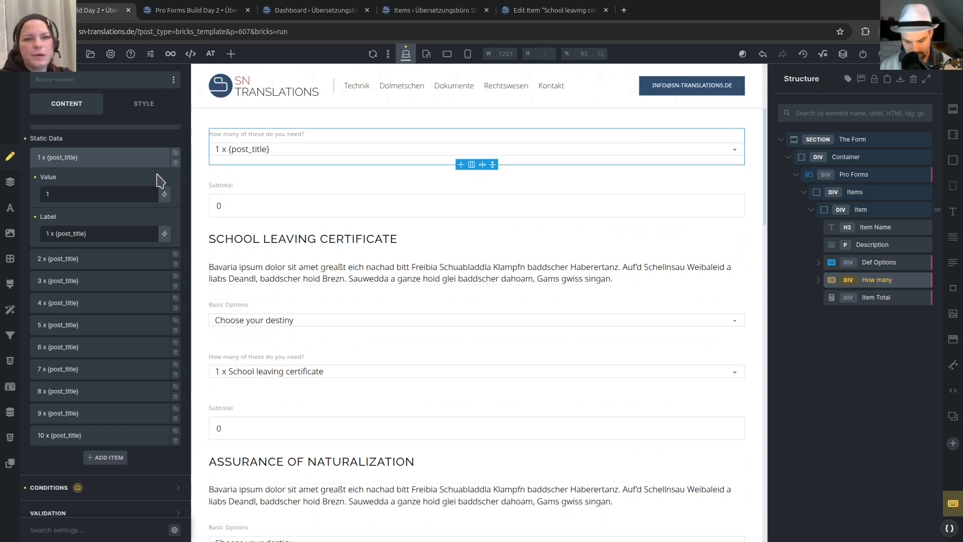
{"action": "key", "text": "ctrl+shift"}
{"action": "key", "text": "ctrl+shift+e"}
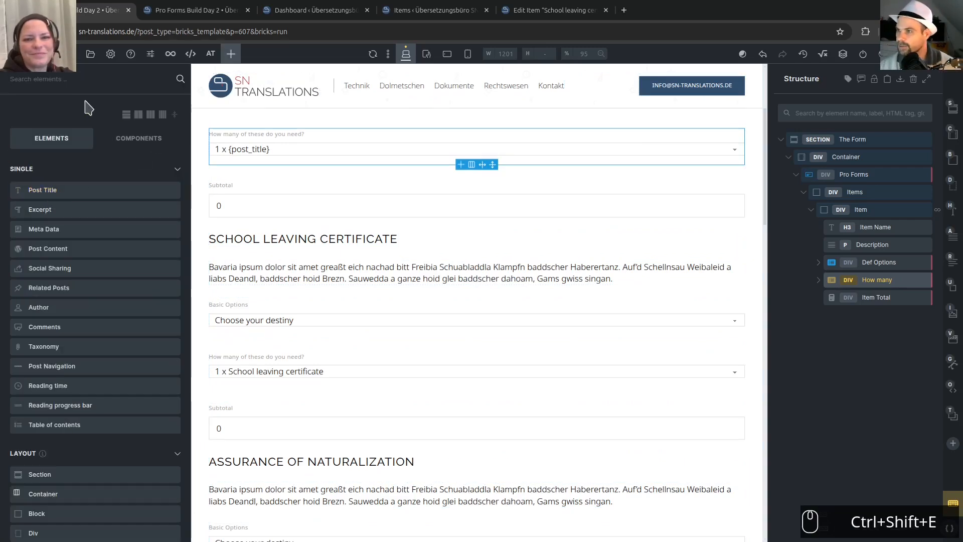
{"action": "type", "text": "radio"}
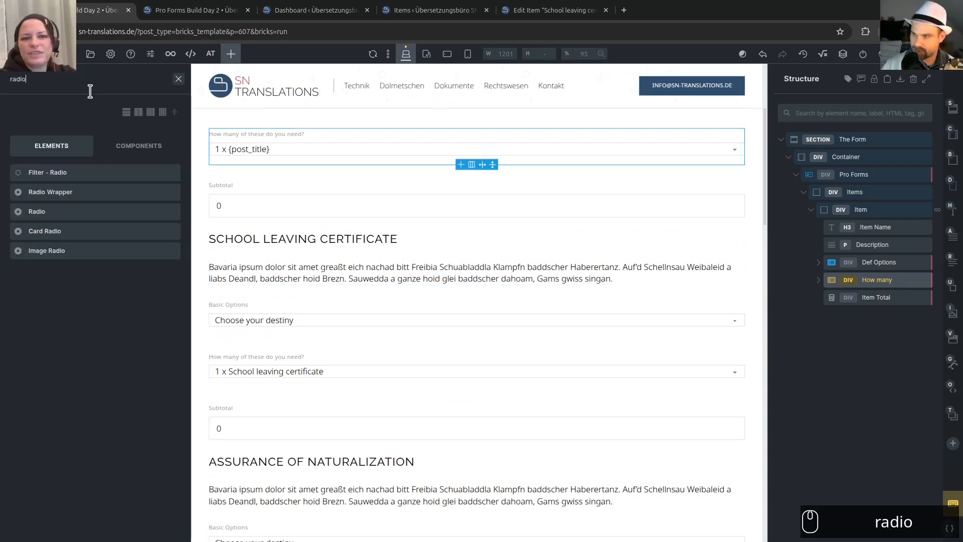
{"action": "left_click_drag", "start_coordinate": [59, 193], "coordinate": [136, 232]}
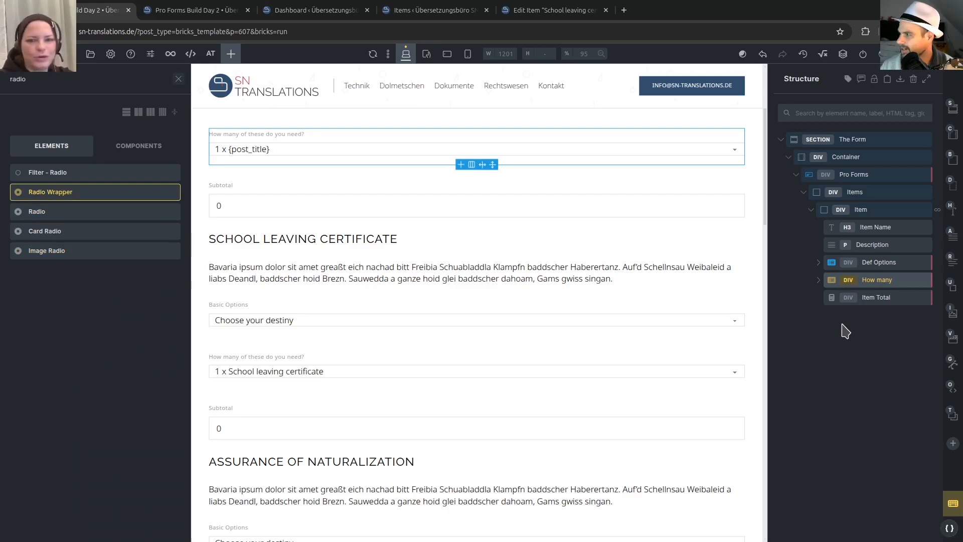
{"action": "left_click", "coordinate": [69, 195]}
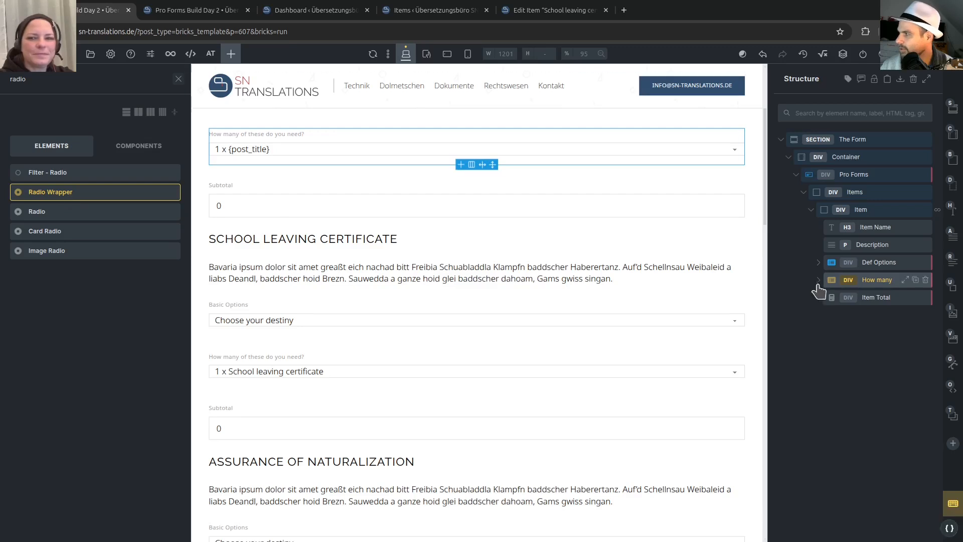
{"action": "left_click", "coordinate": [819, 283]}
{"action": "left_click", "coordinate": [925, 318]}
{"action": "left_click_drag", "start_coordinate": [890, 315], "coordinate": [859, 278]}
Rename the radio wrapper as Urgency and its nested radio as Normal.
{"action": "double_click", "coordinate": [875, 298]}
{"action": "type", "text": "Urgency"}
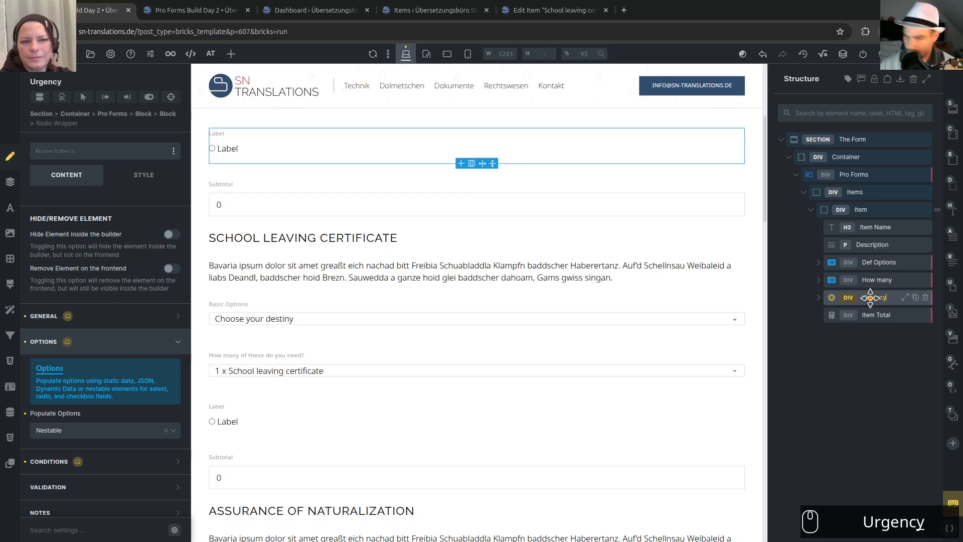
{"action": "double_click", "coordinate": [877, 301]}
{"action": "type", "text": "Normal"}
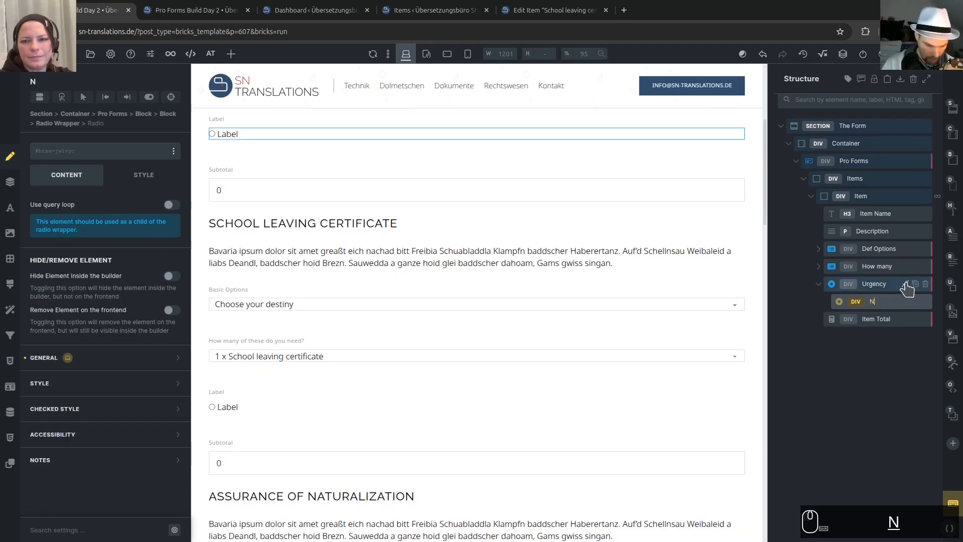
{"action": "left_click", "coordinate": [874, 278]}
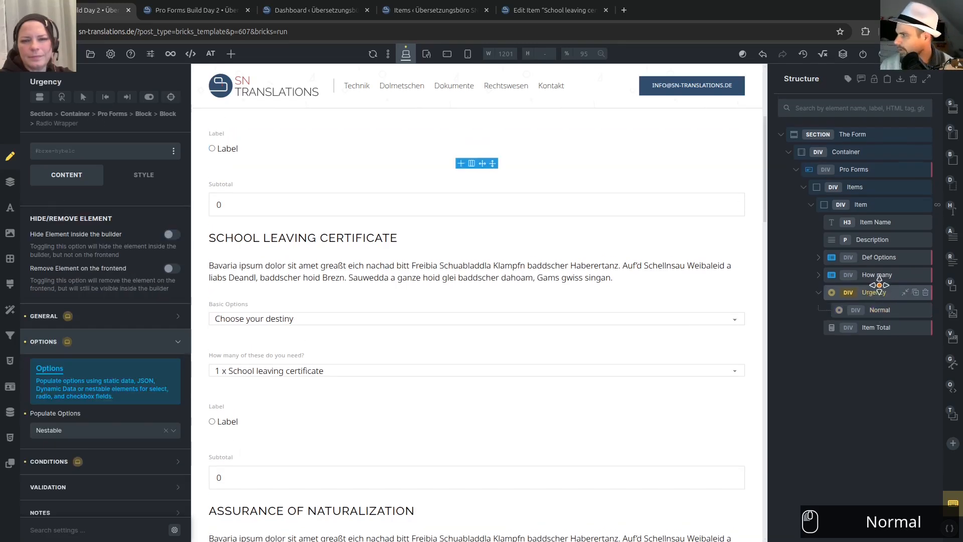
{"action": "left_click", "coordinate": [881, 305]}
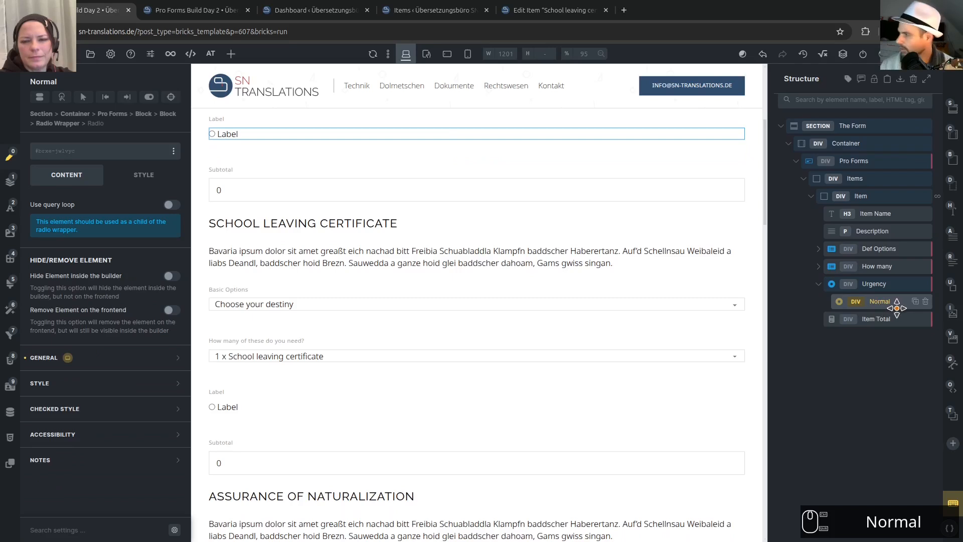
Duplicate the Normal radio inside the Urgency wrapper and rename the copy as Fire.
{"action": "key", "text": "ctrl+shift+d"}
{"action": "double_click", "coordinate": [880, 304]}
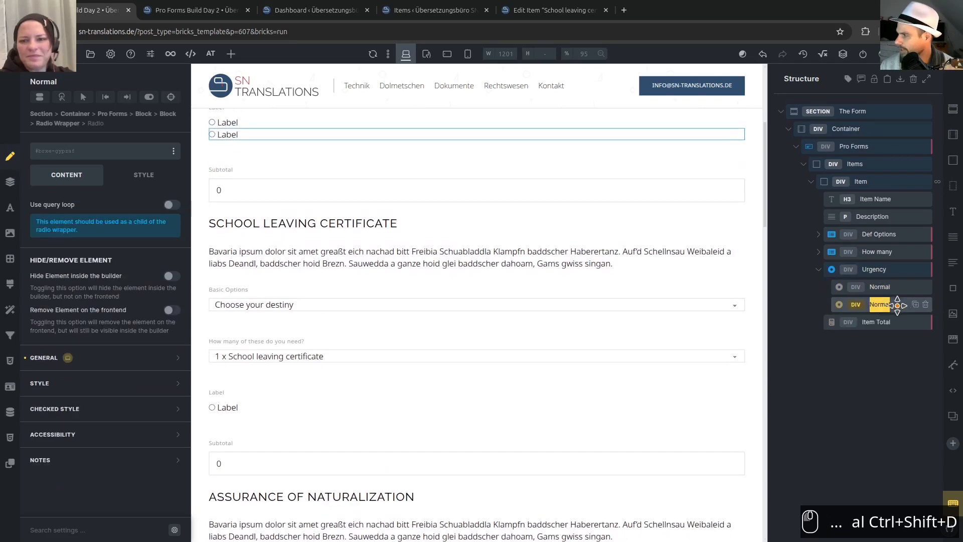
{"action": "type", "text": "Fire"}
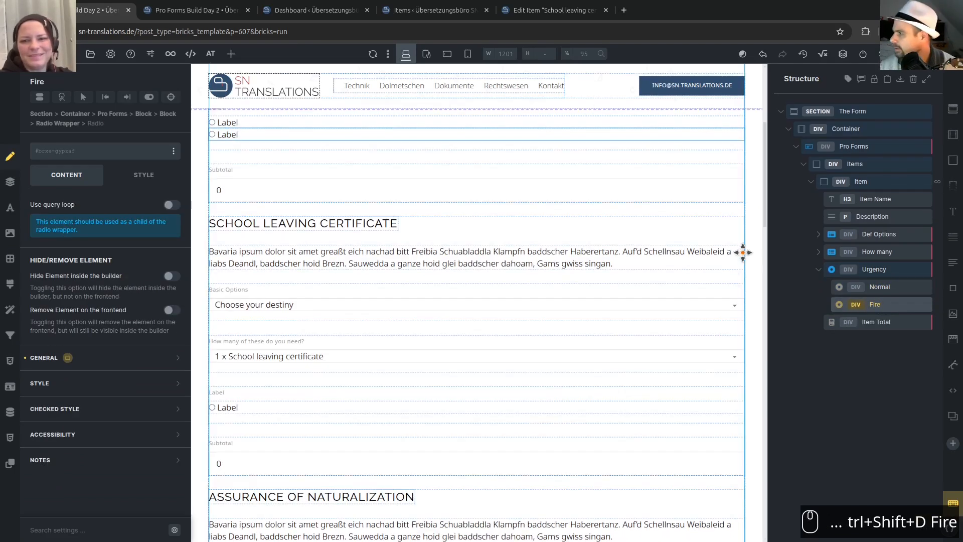
Set the Urgency radio wrapper's custom ID to urgency_{post_slug}, using the dynamic post slug tag.
{"action": "left_click", "coordinate": [870, 269]}
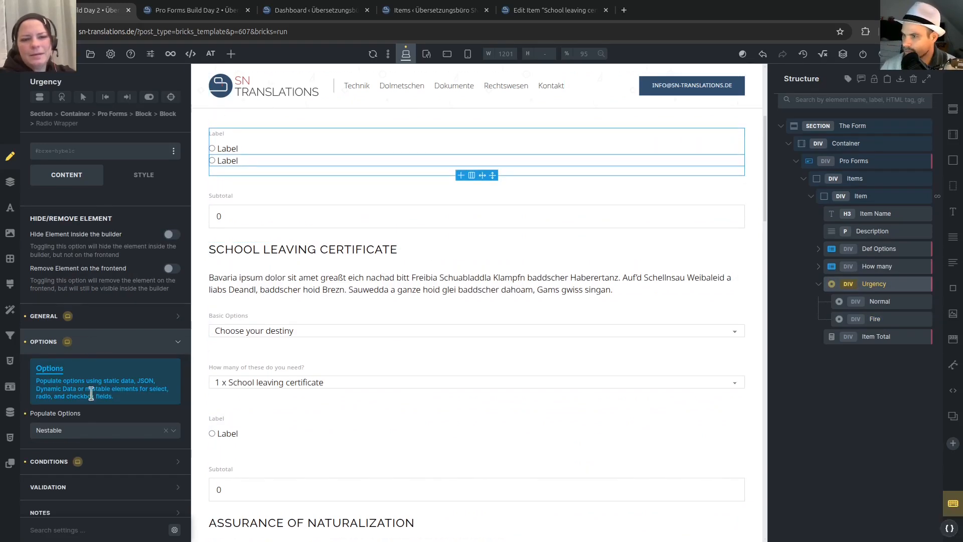
{"action": "left_click", "coordinate": [92, 324]}
{"action": "double_click", "coordinate": [149, 340]}
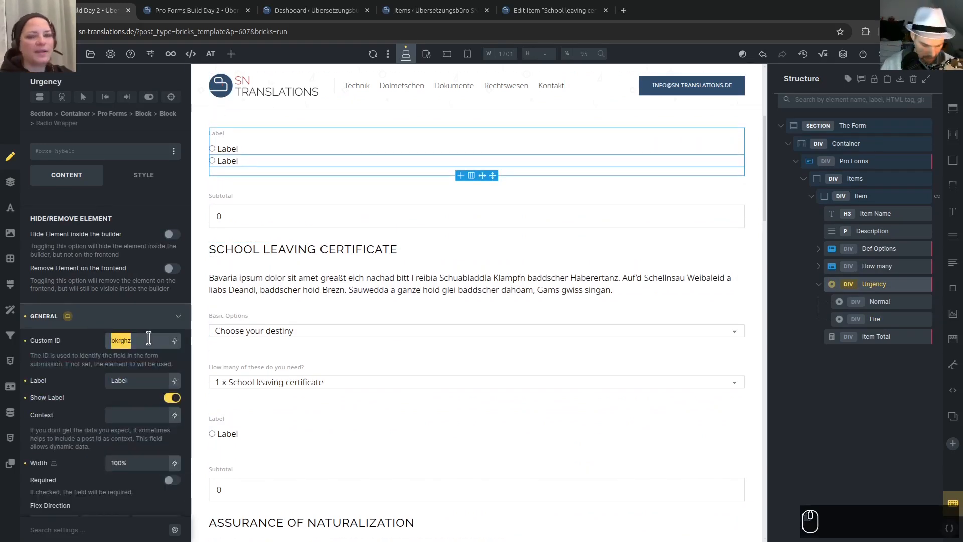
{"action": "type", "text": "urgency_"}
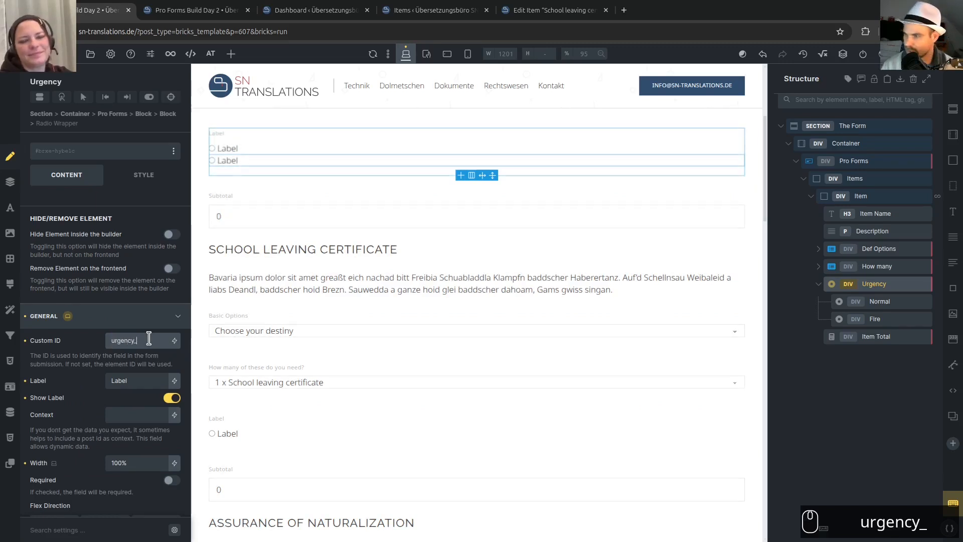
{"action": "left_click", "coordinate": [174, 340]}
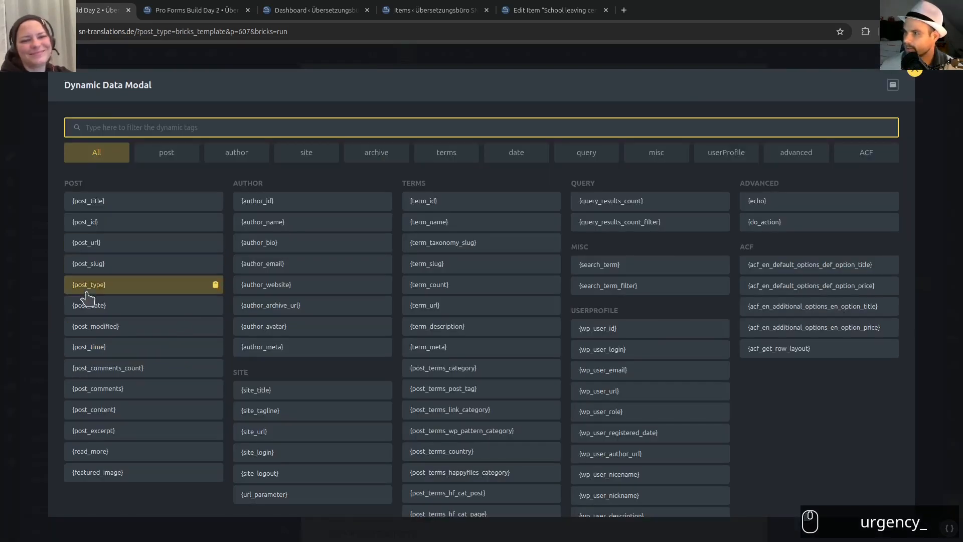
{"action": "left_click", "coordinate": [88, 265]}
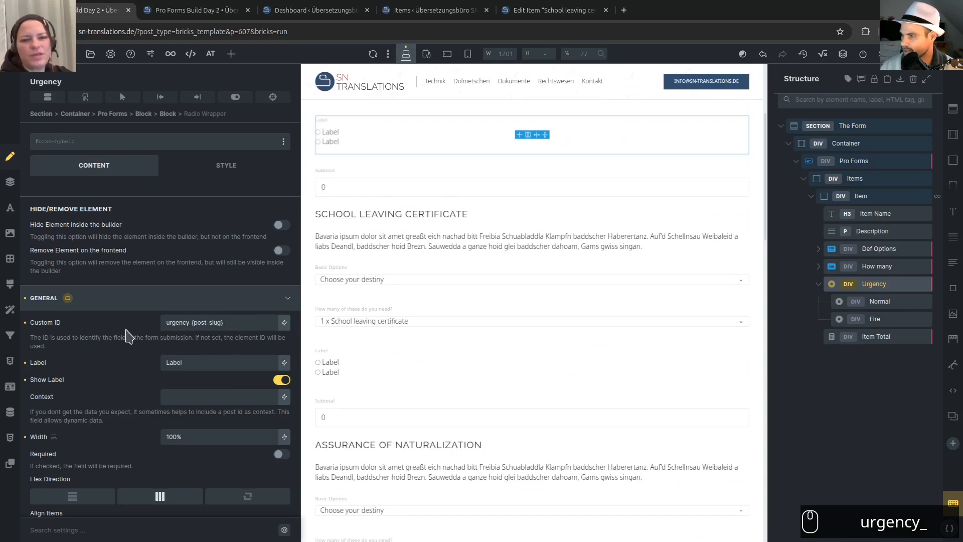
Set the Normal radio's label to "Regular (1 week)".
{"action": "left_click", "coordinate": [880, 302]}
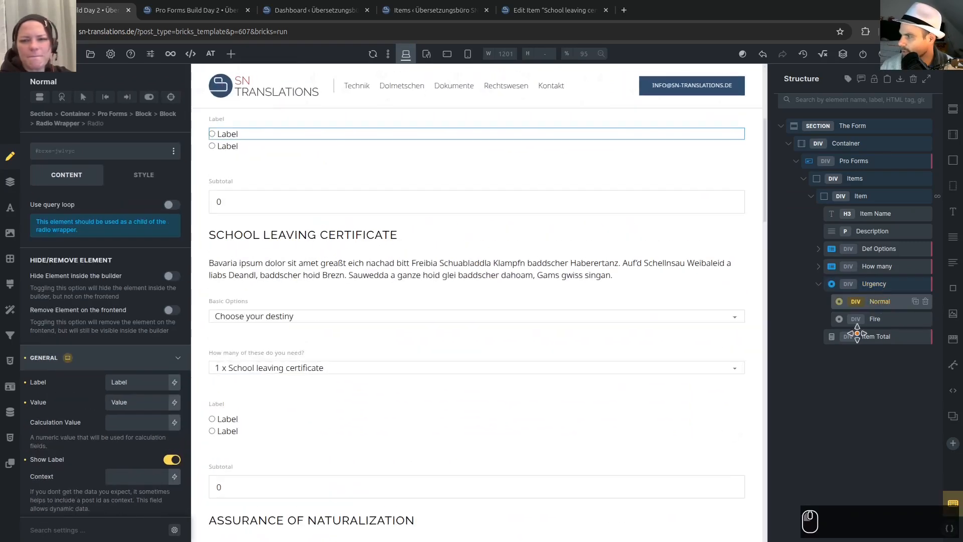
{"action": "left_click", "coordinate": [140, 383]}
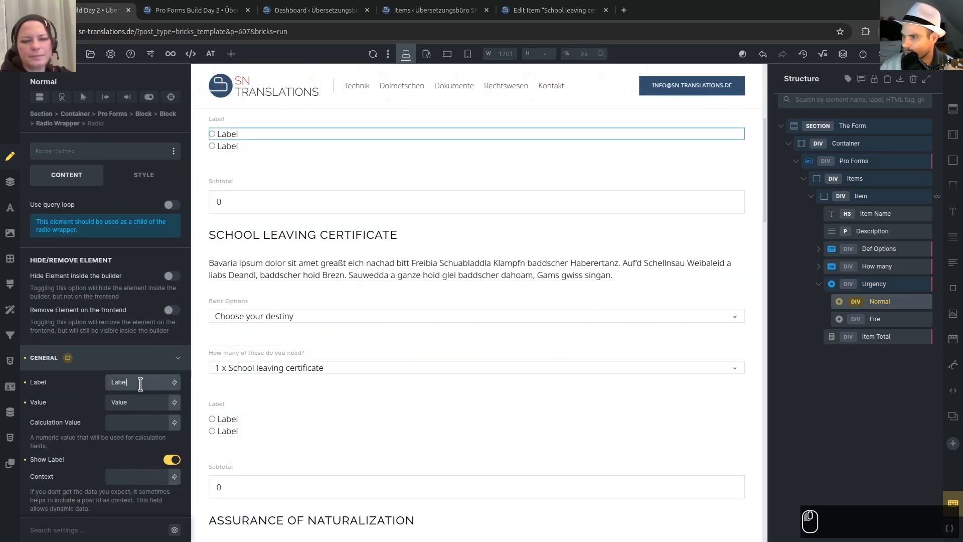
{"action": "type", "text": "Reg"}
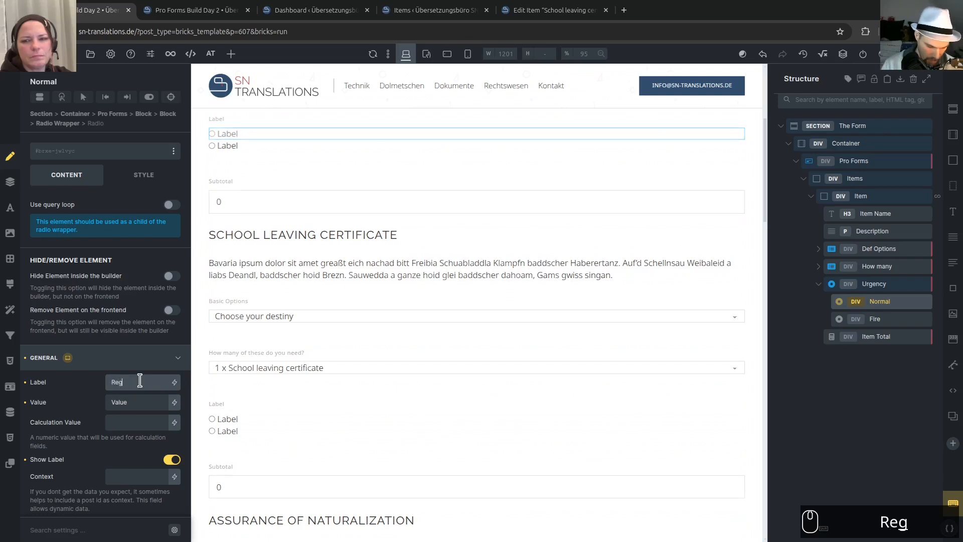
{"action": "type", "text": "ular (1 week)"}
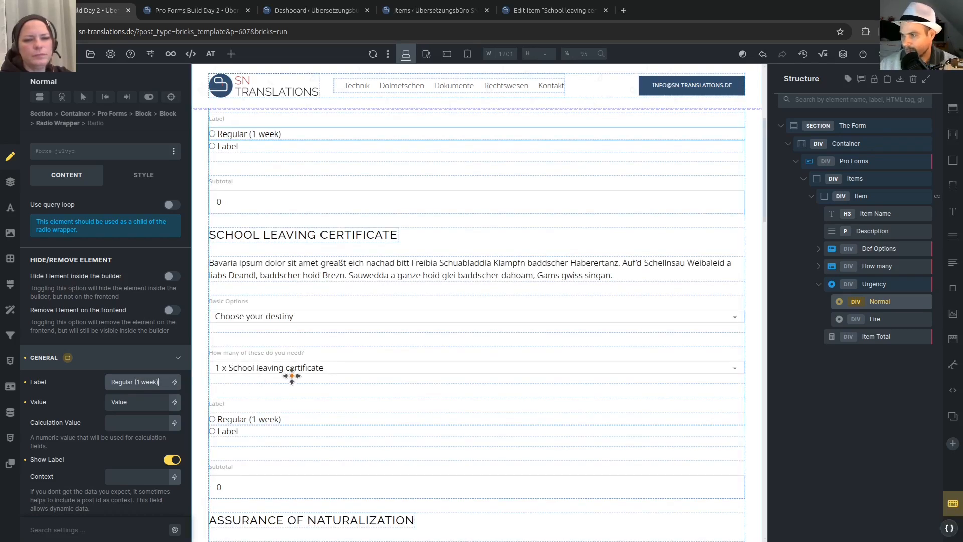
Label the Fire radio "Next day" and give it a calculation value of 2.
{"action": "left_click", "coordinate": [883, 319]}
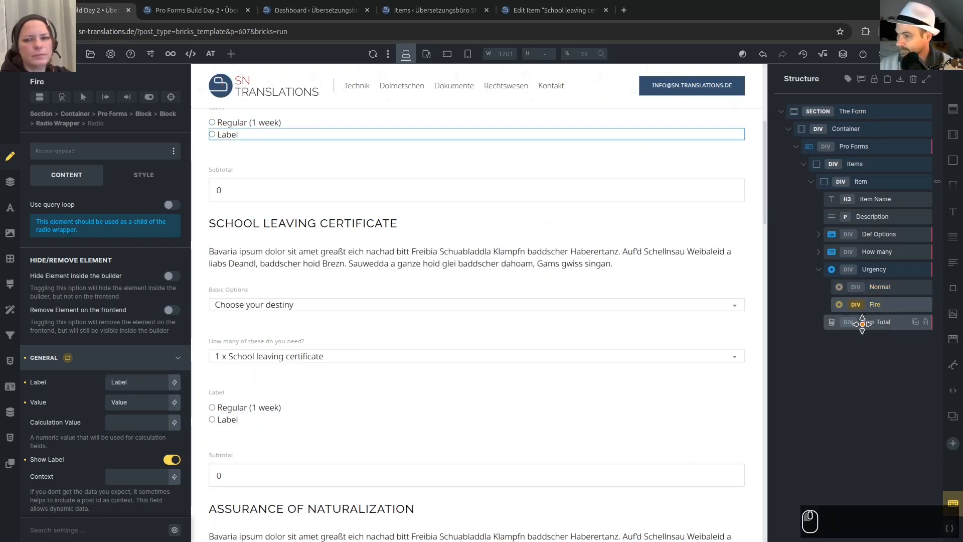
{"action": "double_click", "coordinate": [132, 382]}
{"action": "type", "text": "Next day"}
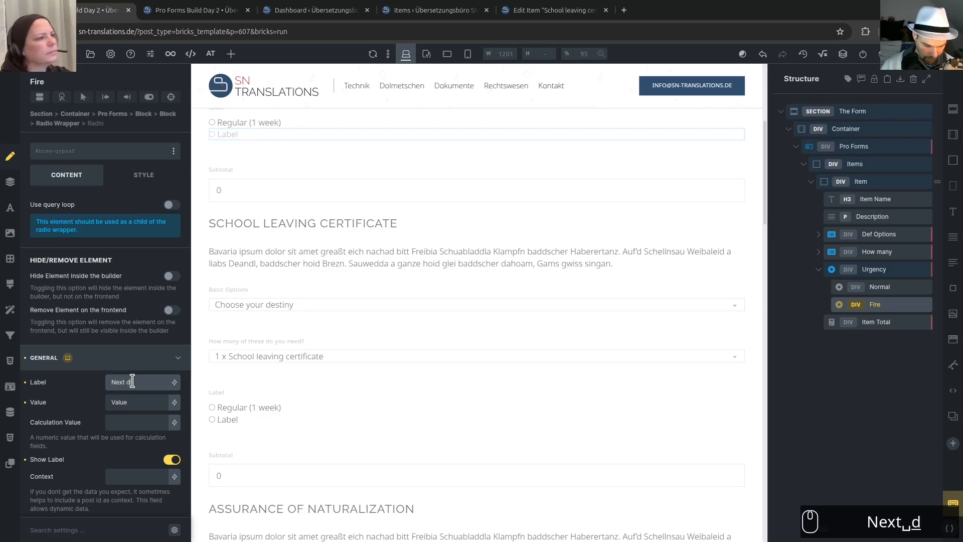
{"action": "left_click", "coordinate": [139, 421]}
{"action": "type", "text": "2"}
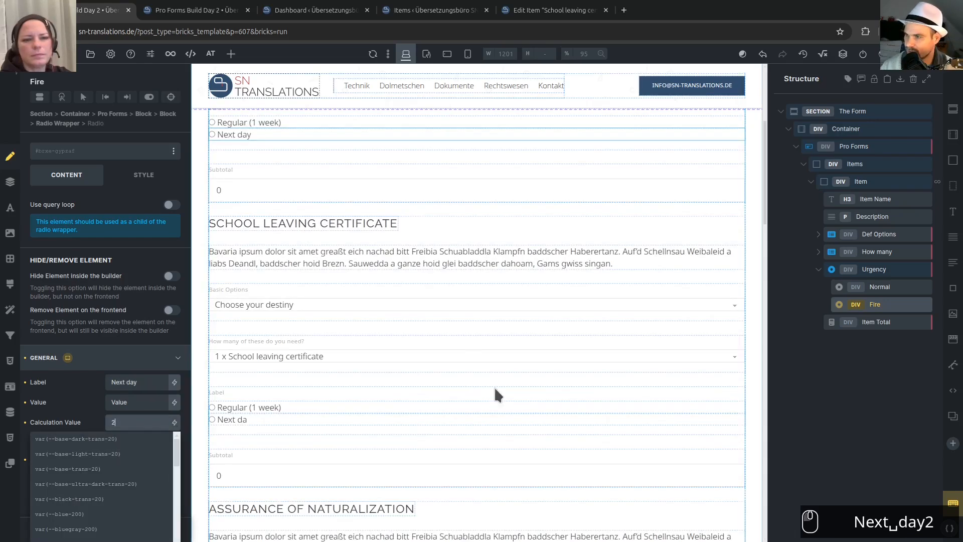
Give the Normal radio a calculation value of 1 and copy its label "Regular (1 week)" into its value.
{"action": "left_click", "coordinate": [878, 287]}
{"action": "left_click", "coordinate": [119, 422]}
{"action": "type", "text": "1"}
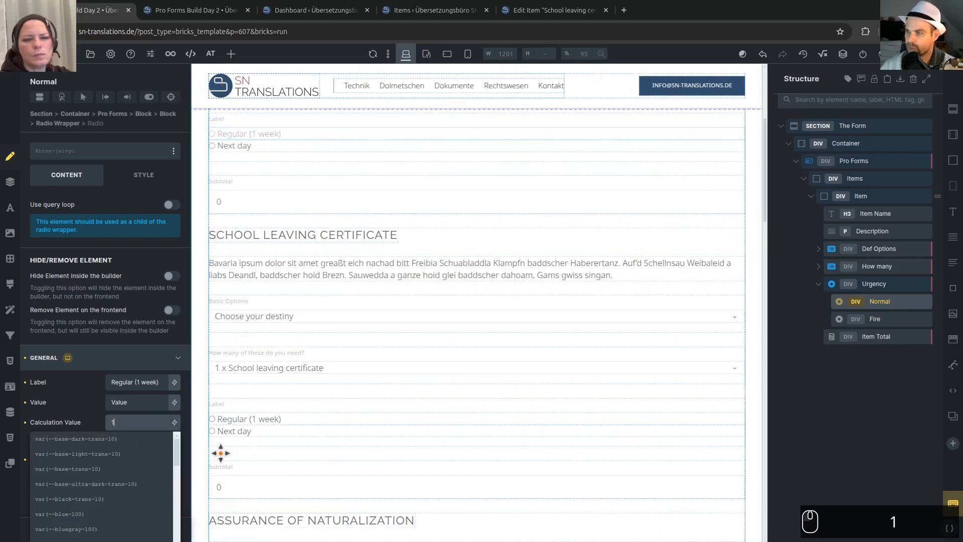
{"action": "left_click", "coordinate": [64, 413]}
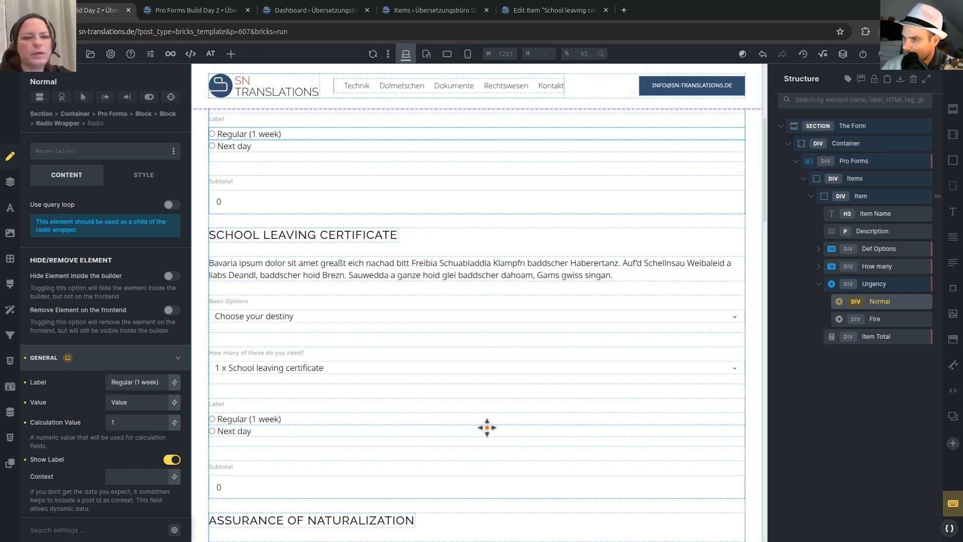
{"action": "double_click", "coordinate": [134, 400]}
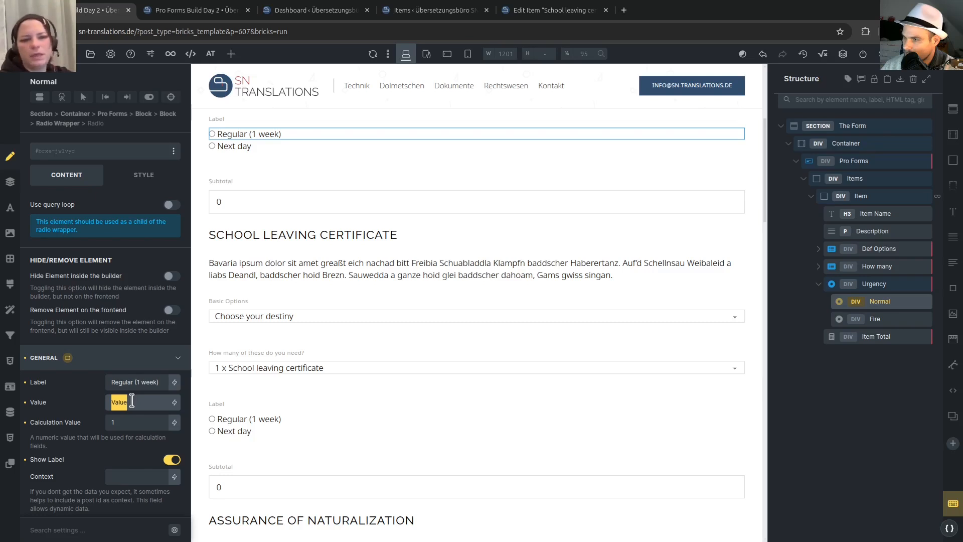
{"action": "triple_click", "coordinate": [122, 383]}
{"action": "key", "text": "ctrl+c"}
{"action": "left_click", "coordinate": [124, 402]}
{"action": "key", "text": "ctrl+a"}
{"action": "key", "text": "ctrl+v"}
Set both the Fire radio's label and value to "Next day (price x2)" and save the template.
{"action": "left_click", "coordinate": [881, 320]}
{"action": "triple_click", "coordinate": [126, 383]}
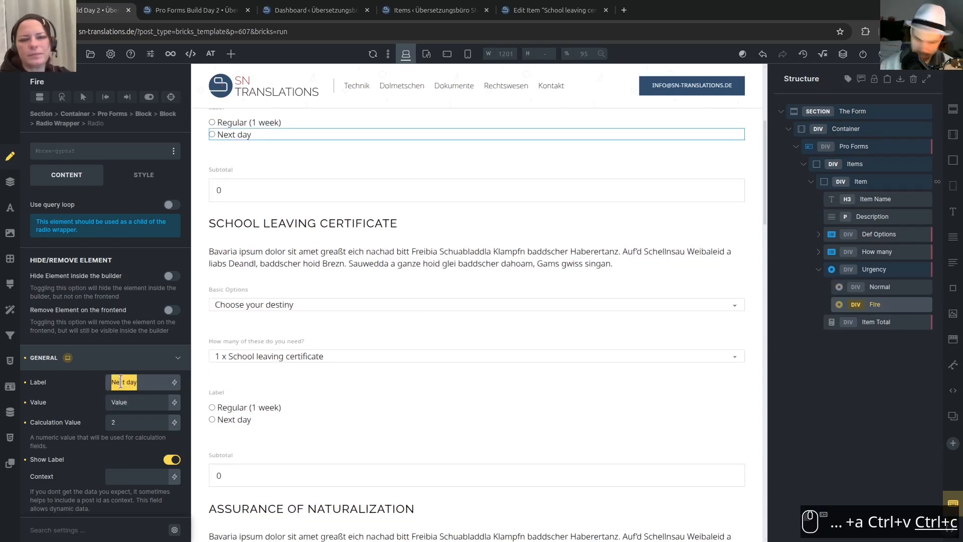
{"action": "key", "text": "ctrl+v"}
{"action": "type", "text": "(price x2)"}
{"action": "key", "text": "ctrl+shift+Left"}
{"action": "key", "text": "ctrl+shift+Left"}
{"action": "key", "text": "shift+Left"}
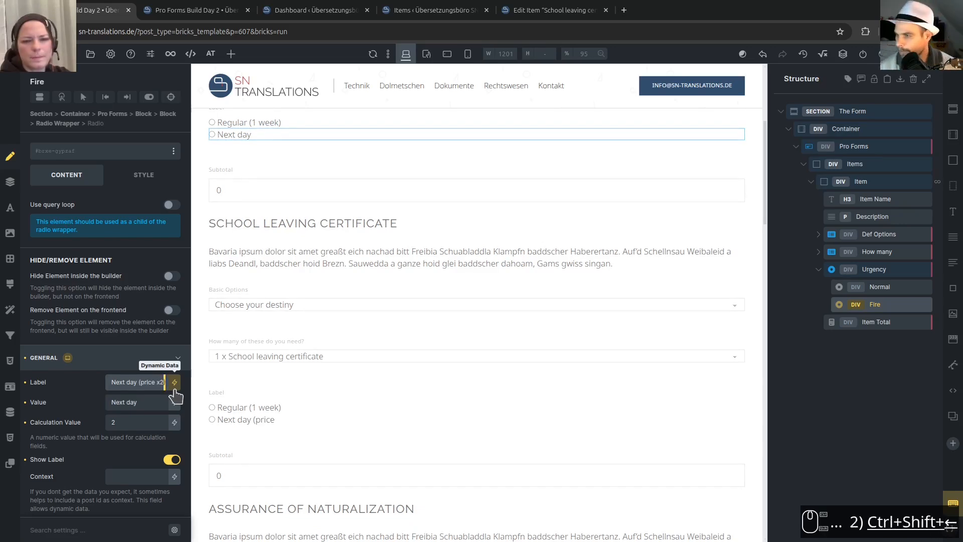
{"action": "key", "text": "ctrl+c"}
{"action": "left_click", "coordinate": [149, 400]}
{"action": "key", "text": "ctrl+v"}
{"action": "key", "text": "ctrl+s"}
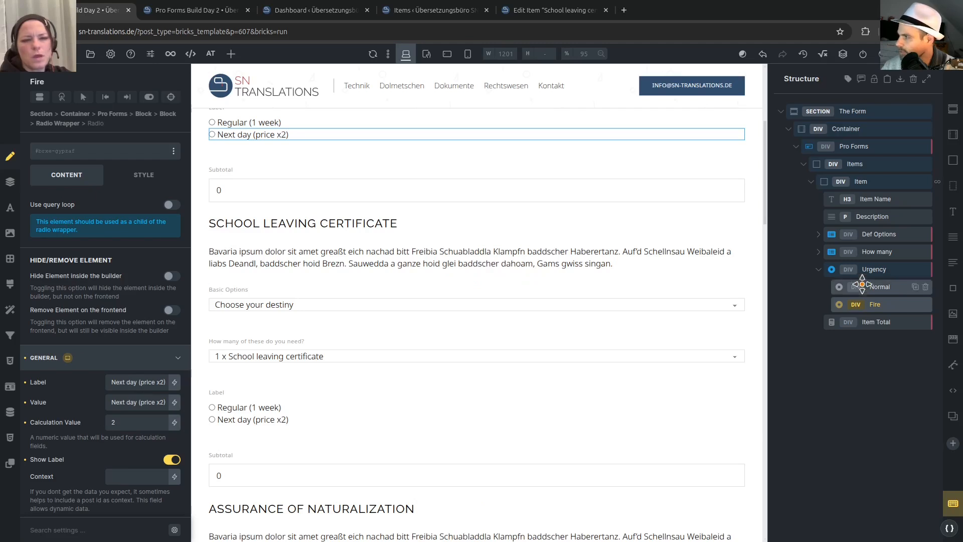
Make the Normal radio checked by default.
{"action": "left_click", "coordinate": [878, 286]}
{"action": "scroll", "coordinate": [92, 409], "scroll_direction": "down", "scroll_amount": 4}
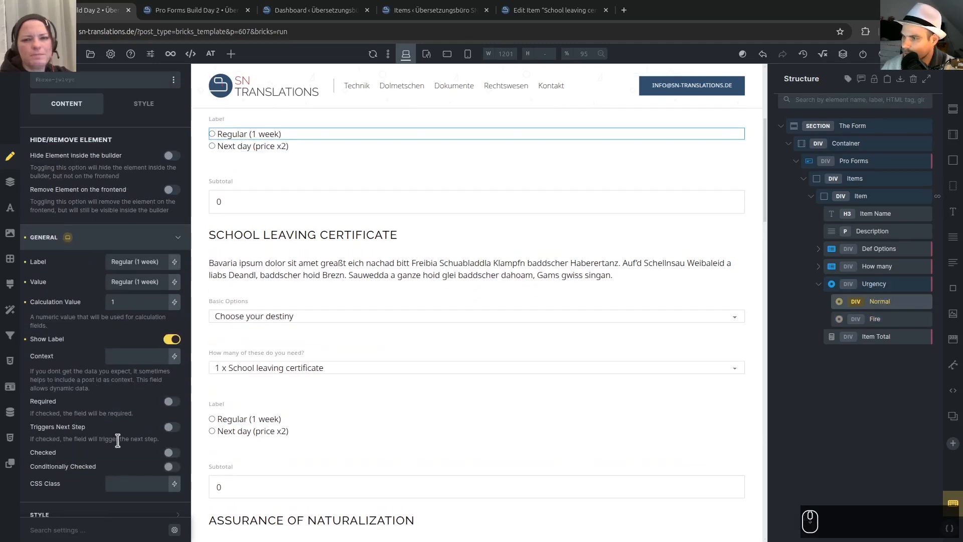
{"action": "left_click", "coordinate": [172, 392]}
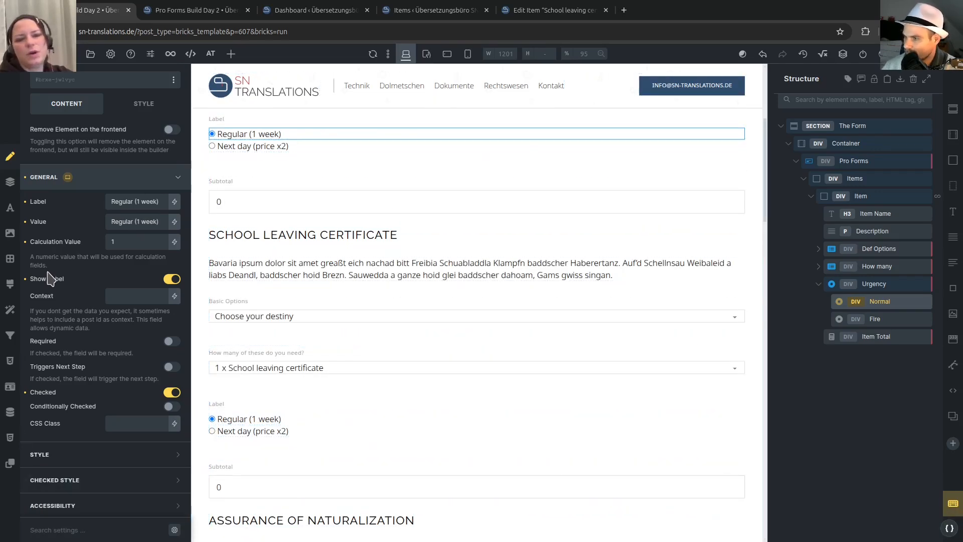
Collapse the Urgency wrapper and add an empty line below the defaults definition in the Item Total formula.
{"action": "left_click", "coordinate": [816, 284]}
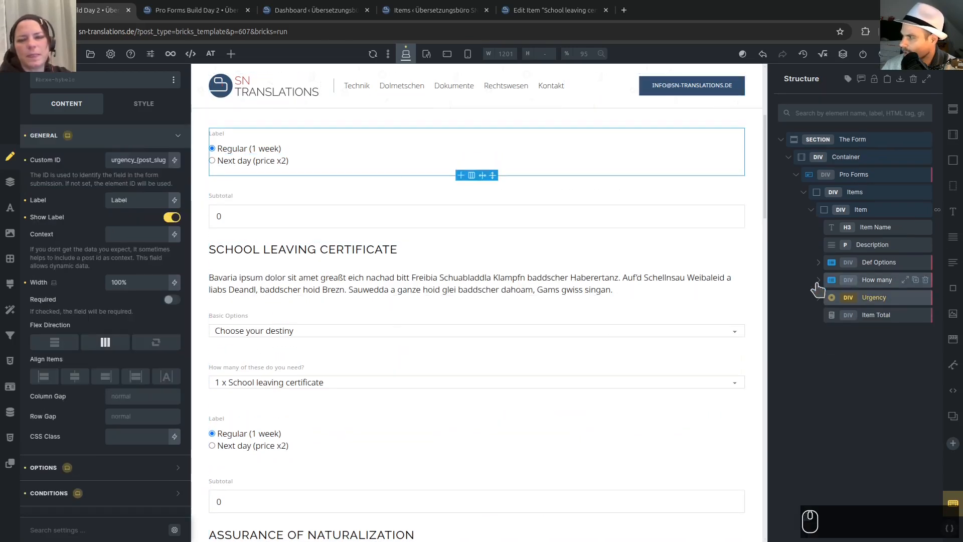
{"action": "left_click", "coordinate": [877, 316]}
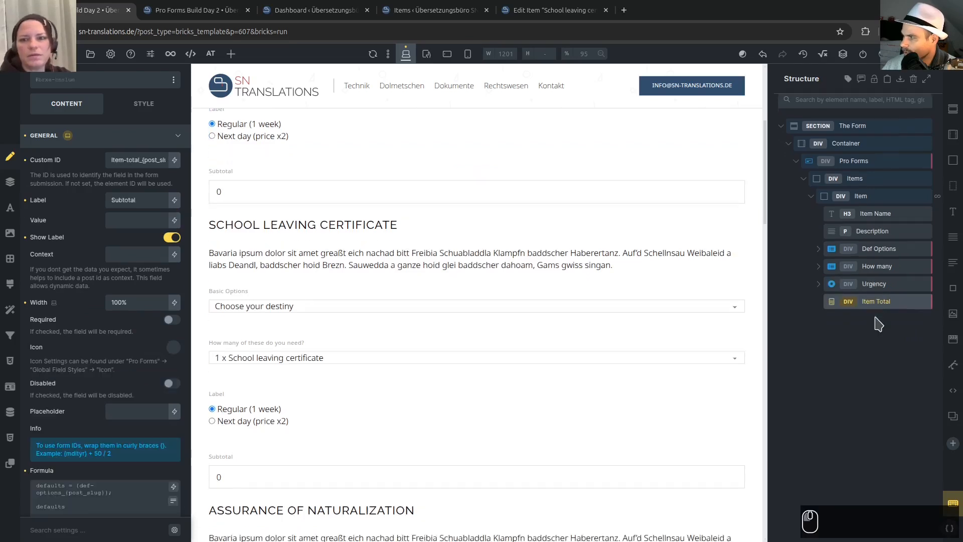
{"action": "scroll", "coordinate": [103, 359], "scroll_direction": "down", "scroll_amount": 1}
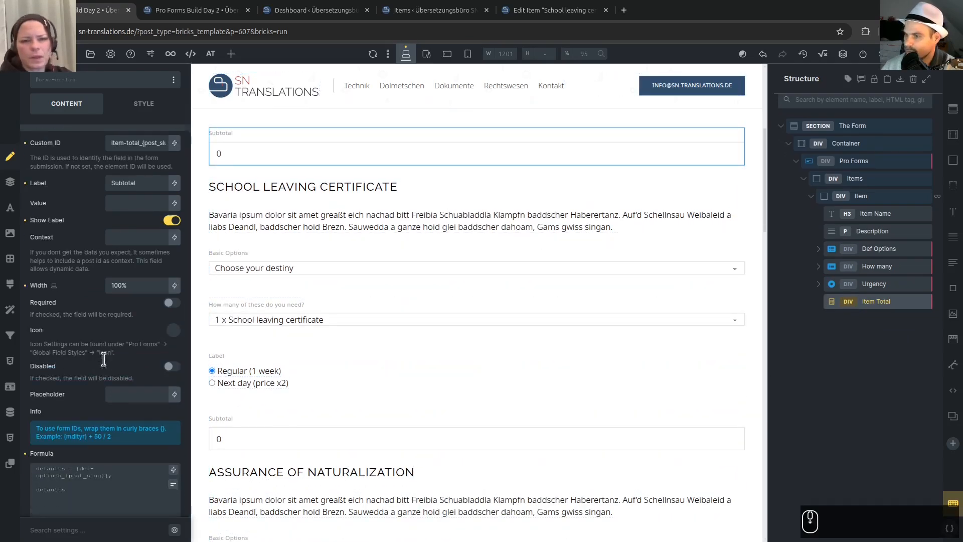
{"action": "scroll", "coordinate": [104, 359], "scroll_direction": "down", "scroll_amount": 3}
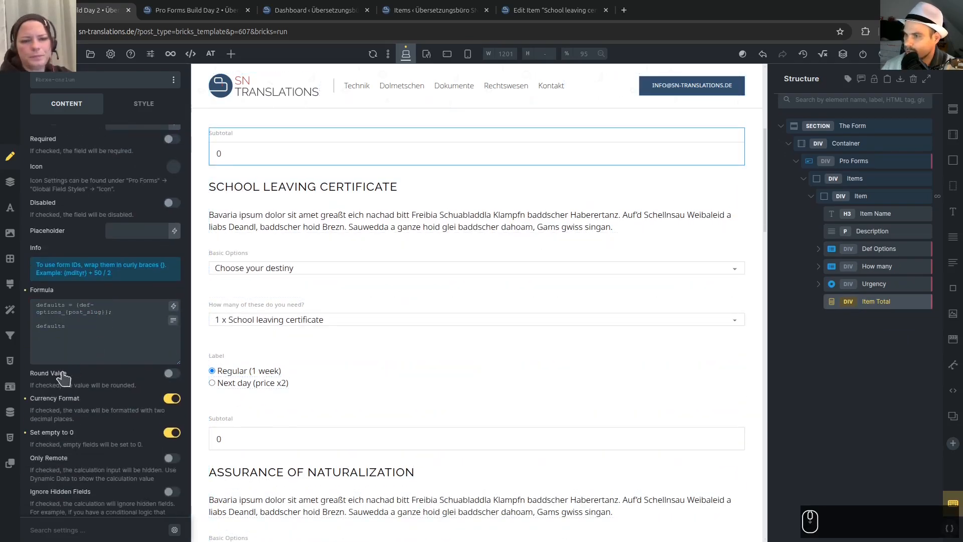
{"action": "left_click", "coordinate": [141, 312]}
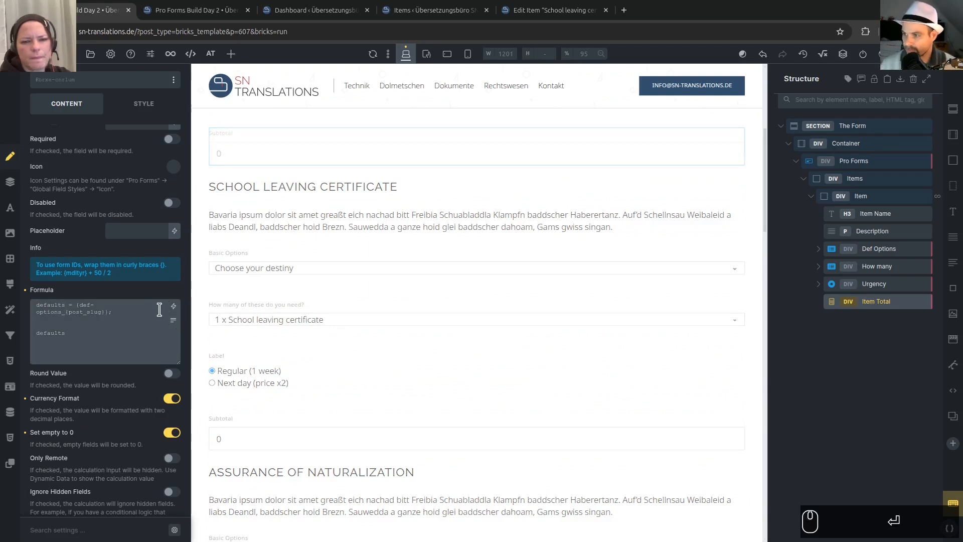
{"action": "key", "text": "Left"}
{"action": "key", "text": "shift+Right"}
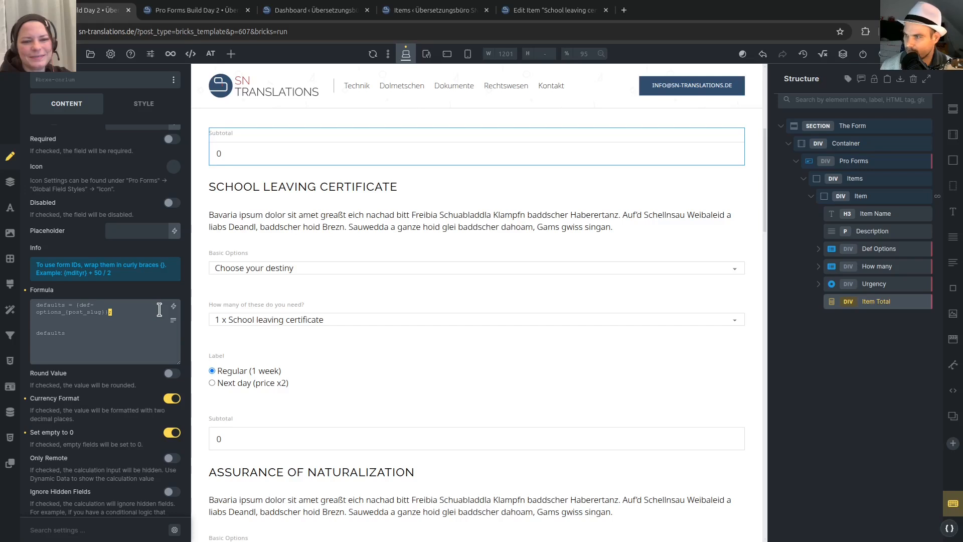
{"action": "key", "text": "Right"}
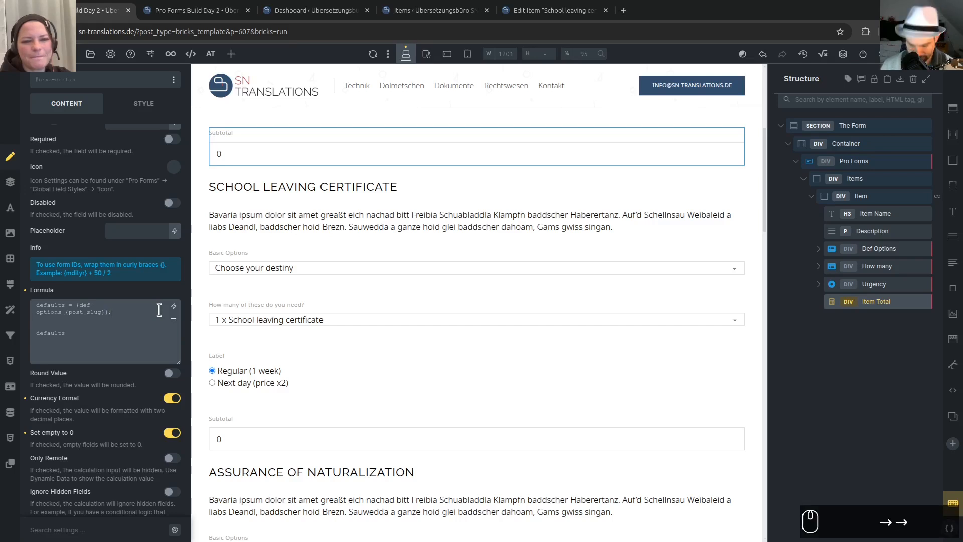
Add the placeholder definition "howmany = {};" below the defaults line in the Item Total formula.
{"action": "type", "text": "howmany"}
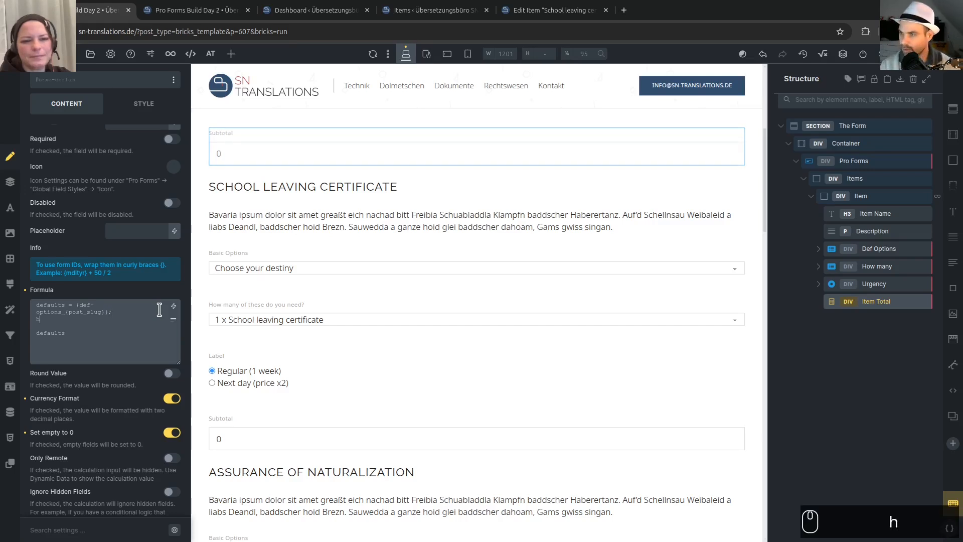
{"action": "key", "text": "Left"}
{"action": "key", "text": "Left"}
{"action": "key", "text": "Left"}
{"action": "key", "text": "Left"}
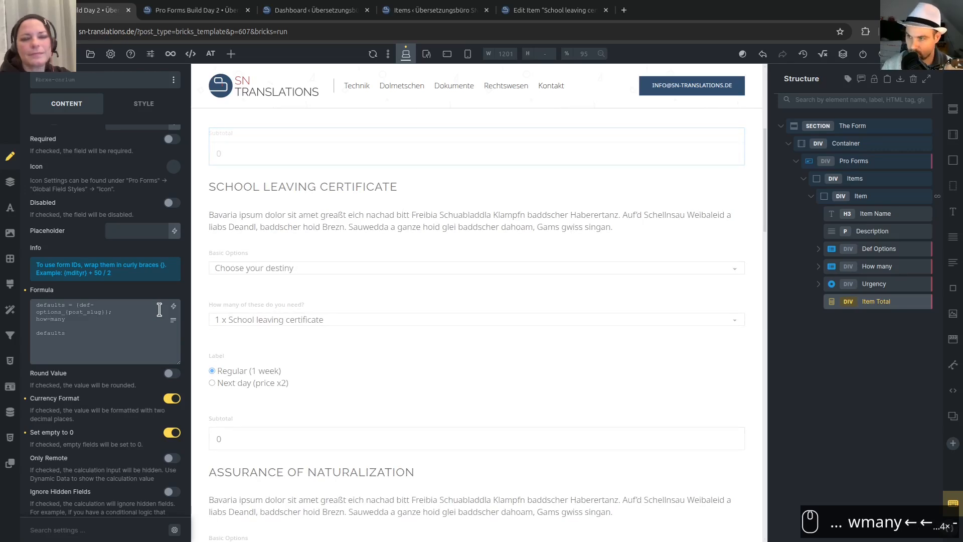
{"action": "key", "text": "End"}
{"action": "type", "text": "= {}"}
{"action": "key", "text": "Return"}
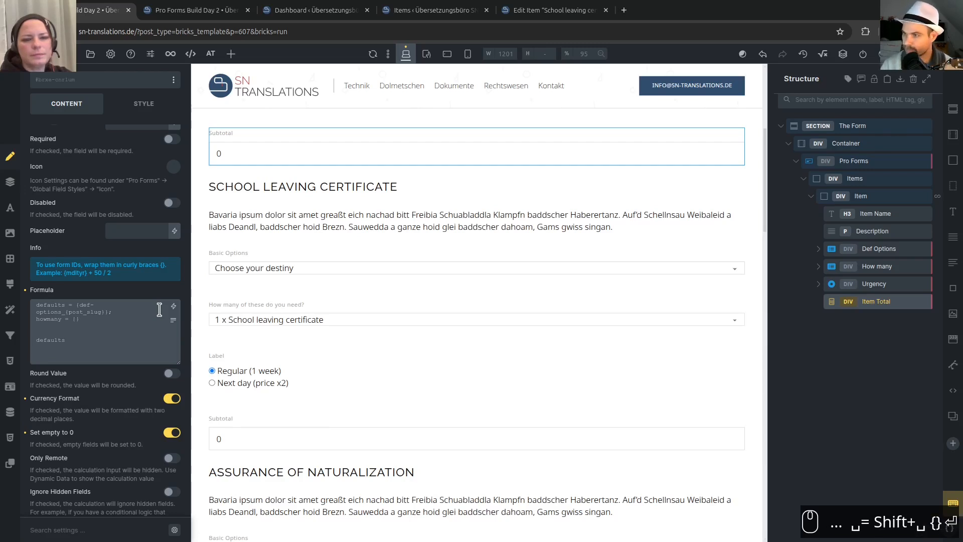
{"action": "key", "text": "BackSpace"}
{"action": "type", "text": ";"}
Add the placeholder definition "urgency = {};" below the howmany line in the Item Total formula.
{"action": "key", "text": "Return"}
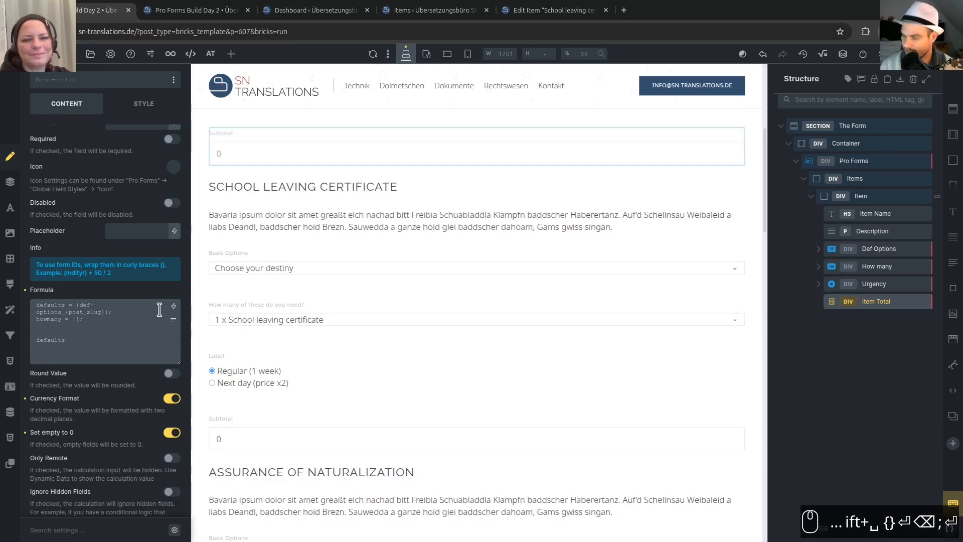
{"action": "type", "text": "u"}
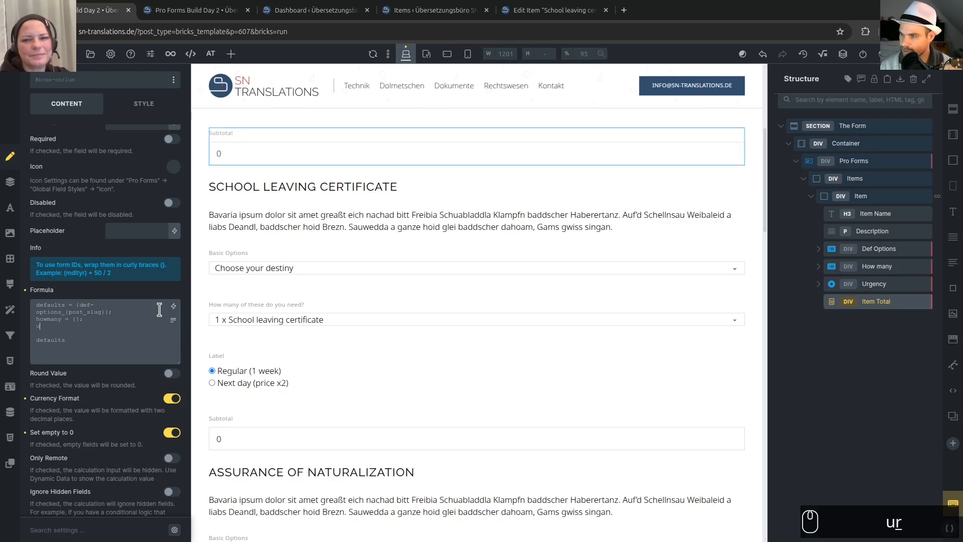
{"action": "type", "text": "rgency "}
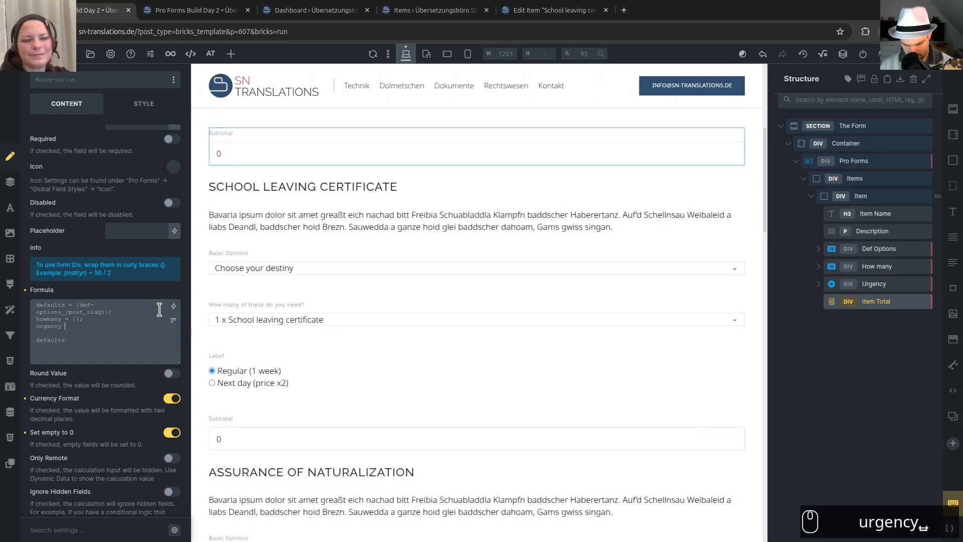
{"action": "type", "text": "= {}"}
{"action": "key", "text": "Left"}
{"action": "key", "text": "Right"}
{"action": "type", "text": ";"}
Copy the How many field's custom ID into the braces of the howmany definition, giving "howmany = {how-many_{post_slug}};".
{"action": "left_click", "coordinate": [878, 266]}
{"action": "scroll", "coordinate": [123, 215], "scroll_direction": "up", "scroll_amount": 5}
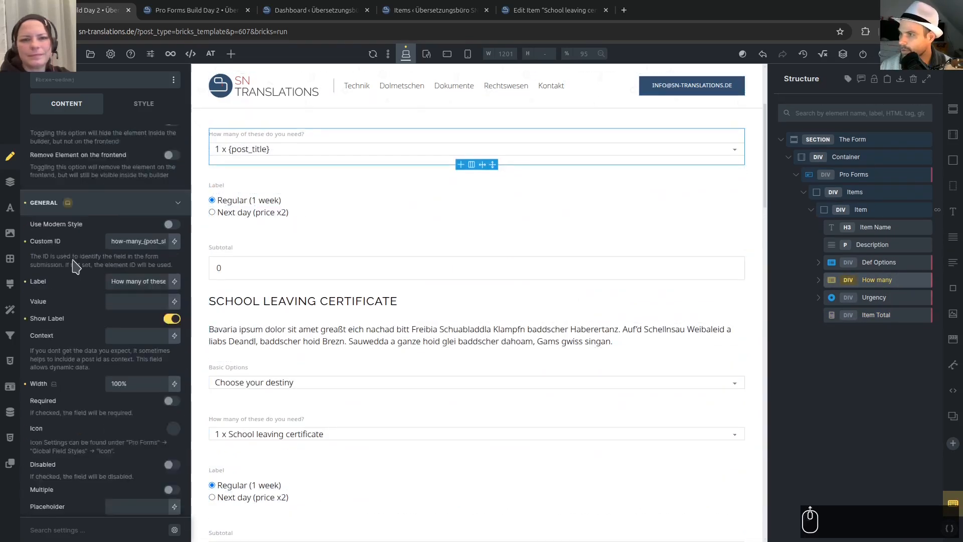
{"action": "left_click", "coordinate": [118, 346]}
{"action": "left_click_drag", "start_coordinate": [126, 359], "coordinate": [169, 355]}
{"action": "key", "text": "ctrl+c"}
{"action": "left_click", "coordinate": [876, 315]}
{"action": "scroll", "coordinate": [76, 197], "scroll_direction": "down", "scroll_amount": 8}
{"action": "left_click", "coordinate": [76, 197]}
{"action": "key", "text": "ctrl+v"}
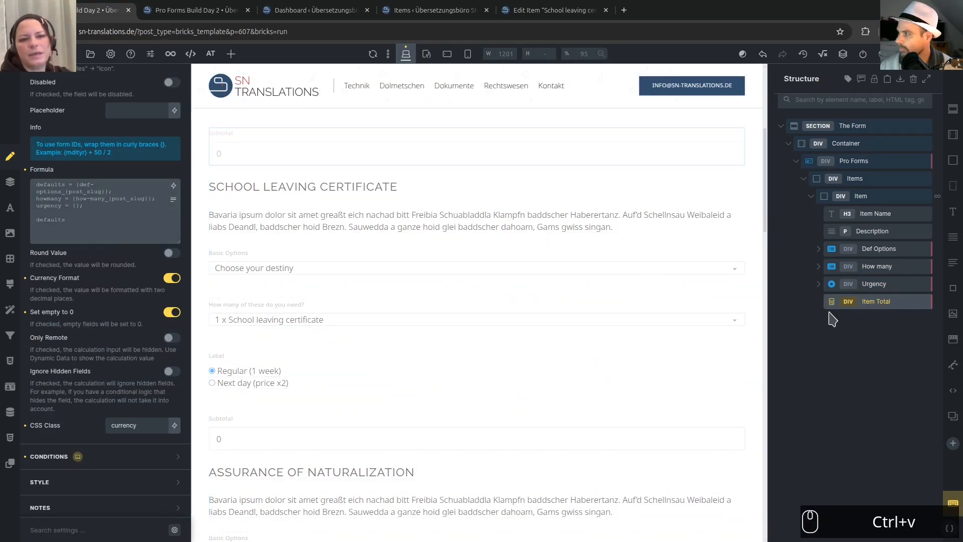
Copy the Urgency wrapper's custom ID into the braces of the urgency definition, giving "urgency = {urgency_{post_slug}};".
{"action": "left_click", "coordinate": [874, 283]}
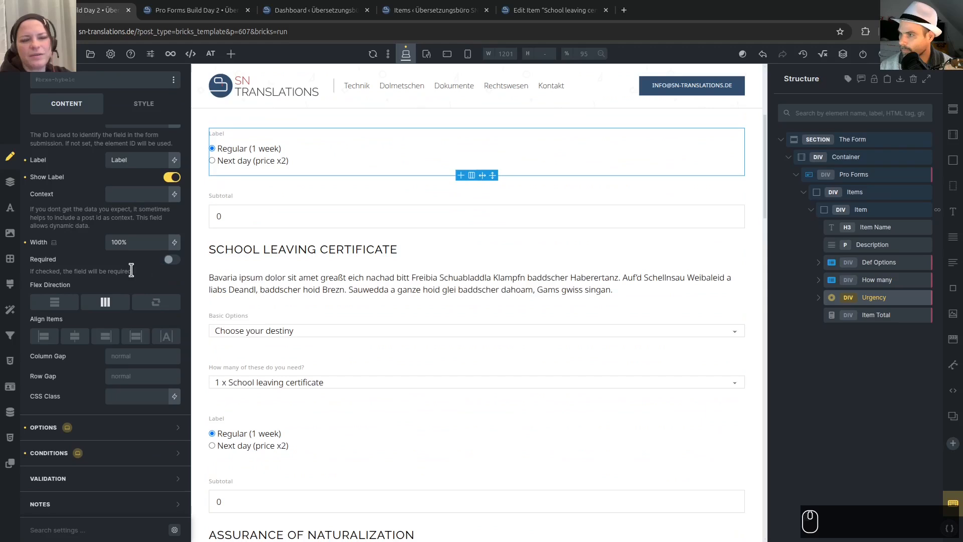
{"action": "scroll", "coordinate": [126, 223], "scroll_direction": "up", "scroll_amount": 5}
{"action": "triple_click", "coordinate": [134, 340]}
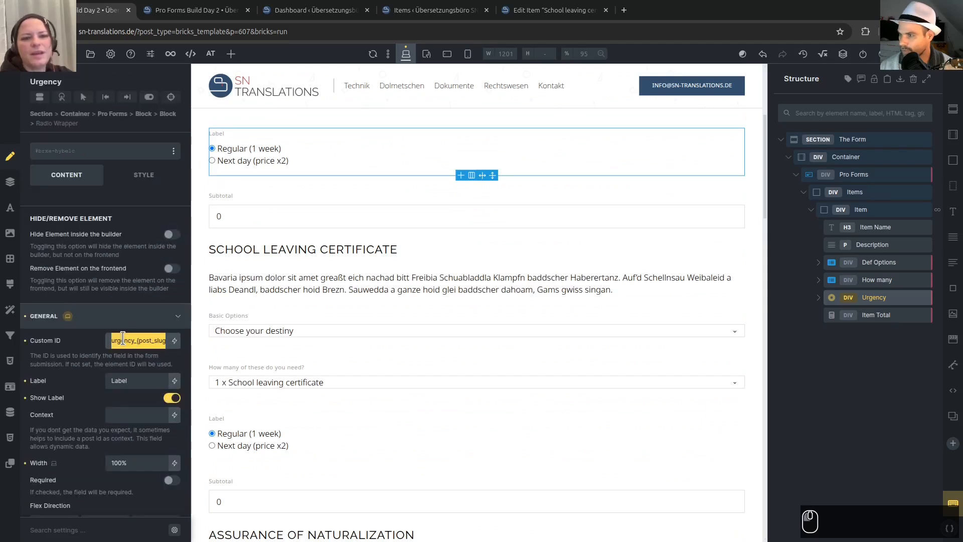
{"action": "key", "text": "ctrl+c"}
{"action": "left_click", "coordinate": [876, 314]}
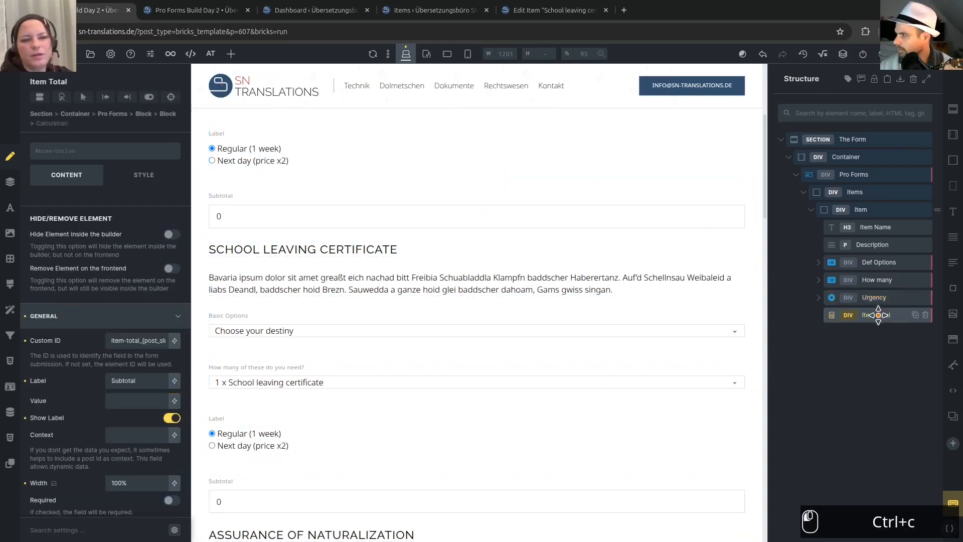
{"action": "scroll", "coordinate": [71, 370], "scroll_direction": "down", "scroll_amount": 1}
{"action": "scroll", "coordinate": [71, 370], "scroll_direction": "down", "scroll_amount": 5}
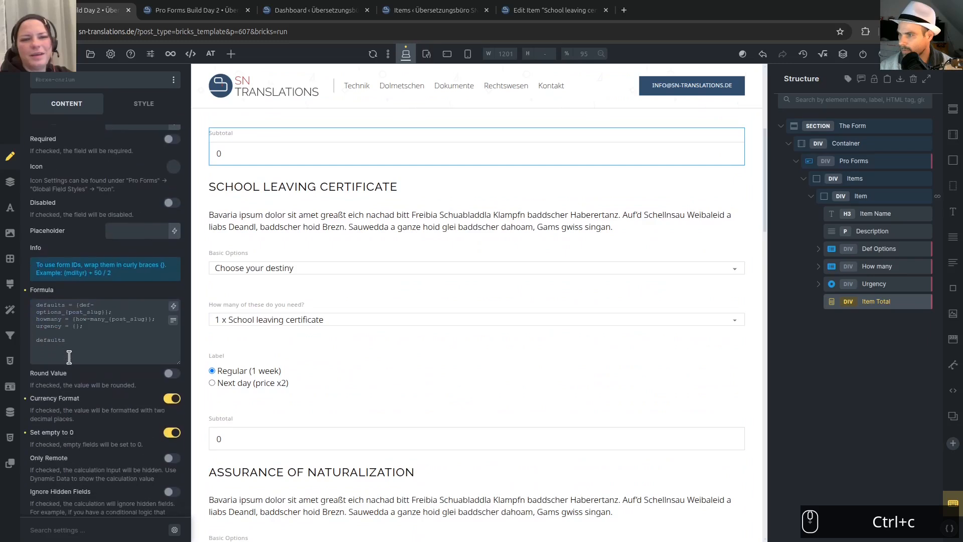
{"action": "left_click", "coordinate": [76, 327]}
{"action": "key", "text": "ctrl+v"}
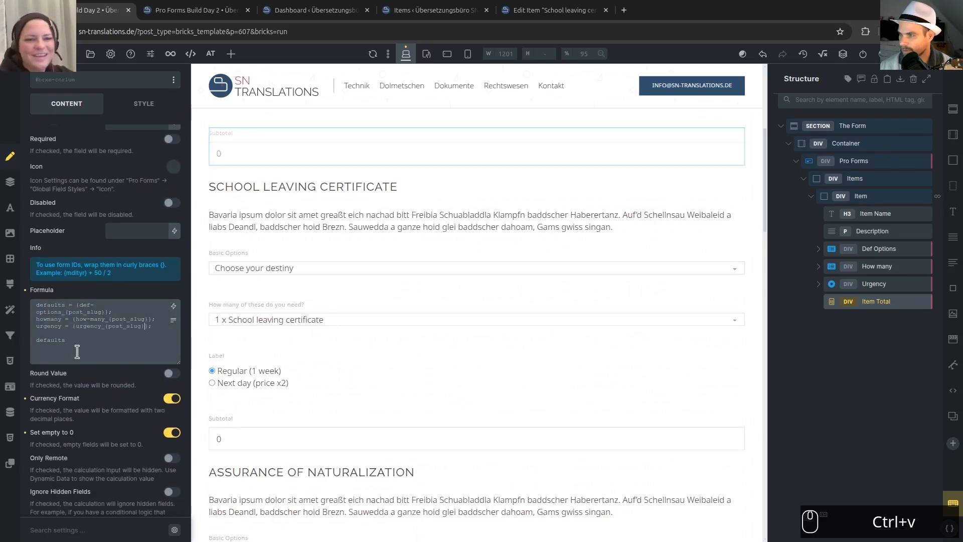
Change the last line of the Item Total formula to "(defaults + howmany) * urgency".
{"action": "left_click", "coordinate": [87, 344]}
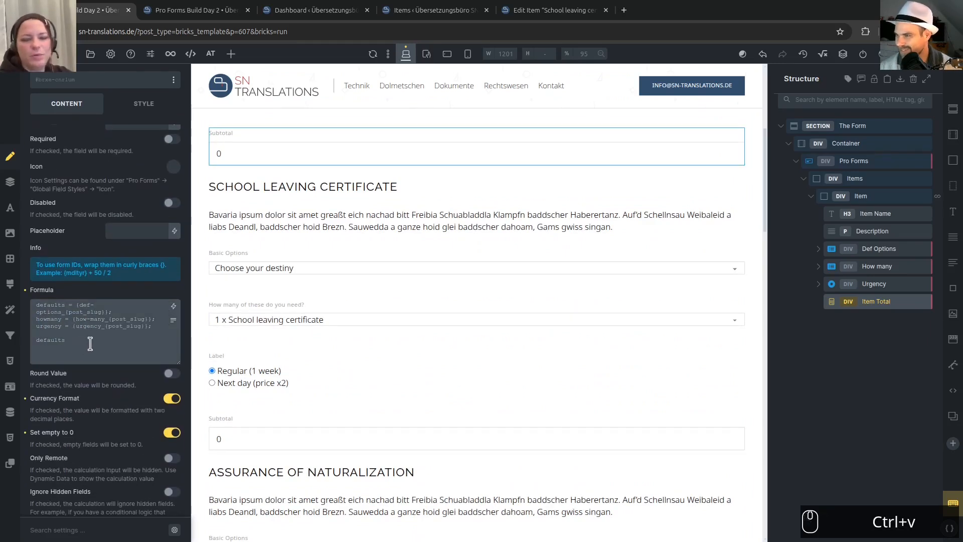
{"action": "key", "text": "Home"}
{"action": "type", "text": "("}
{"action": "key", "text": "End"}
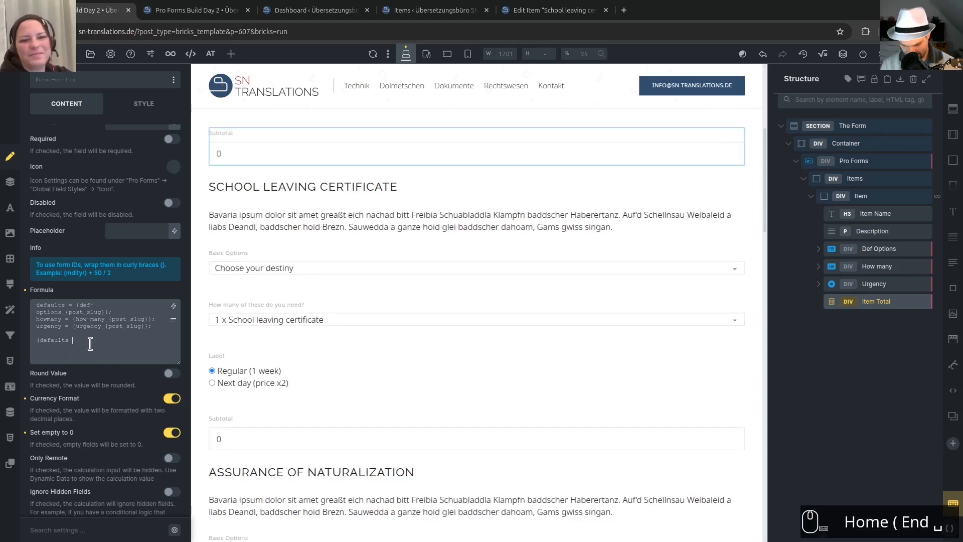
{"action": "type", "text": ") * "}
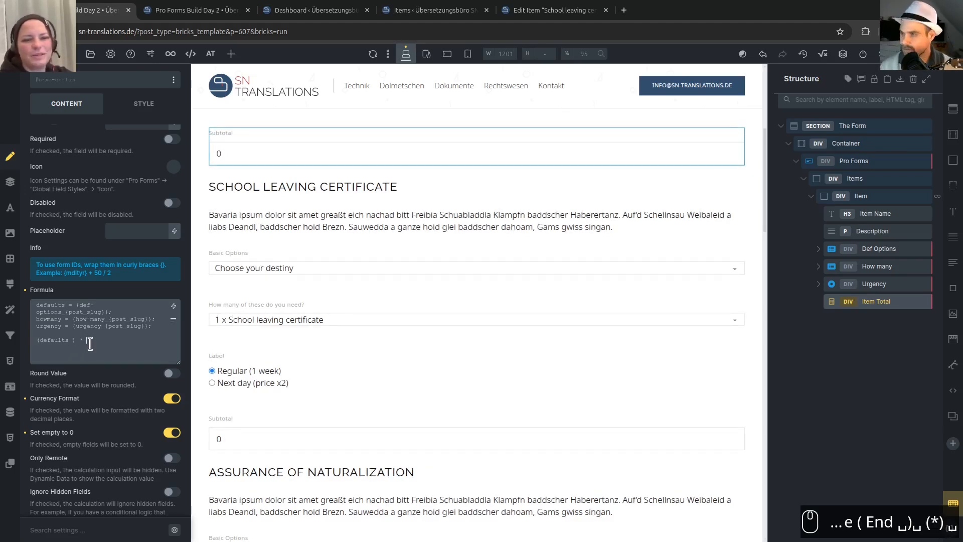
{"action": "type", "text": "urgency"}
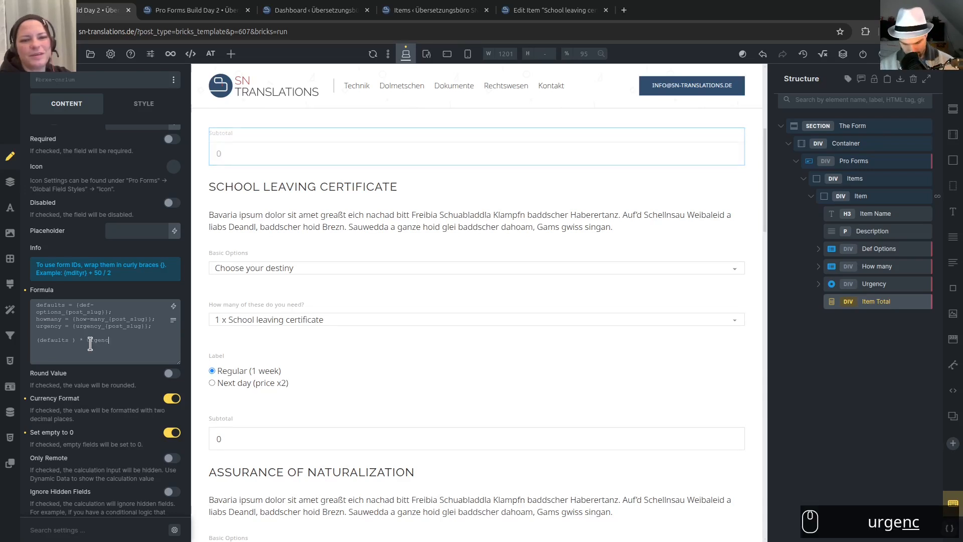
{"action": "key", "text": "Left"}
{"action": "key", "text": "Left"}
{"action": "key", "text": "Left"}
{"action": "key", "text": "Left"}
{"action": "key", "text": "Left"}
{"action": "key", "text": "Left"}
{"action": "key", "text": "Left"}
{"action": "key", "text": "Left"}
{"action": "key", "text": "Left"}
{"action": "key", "text": "Left"}
{"action": "key", "text": "Left"}
{"action": "key", "text": "Left"}
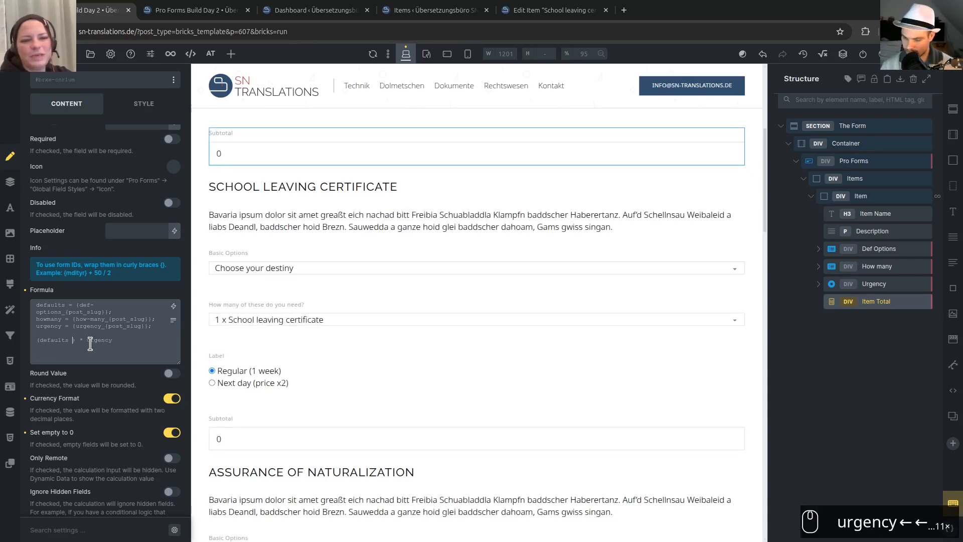
{"action": "type", "text": "+ howmany"}
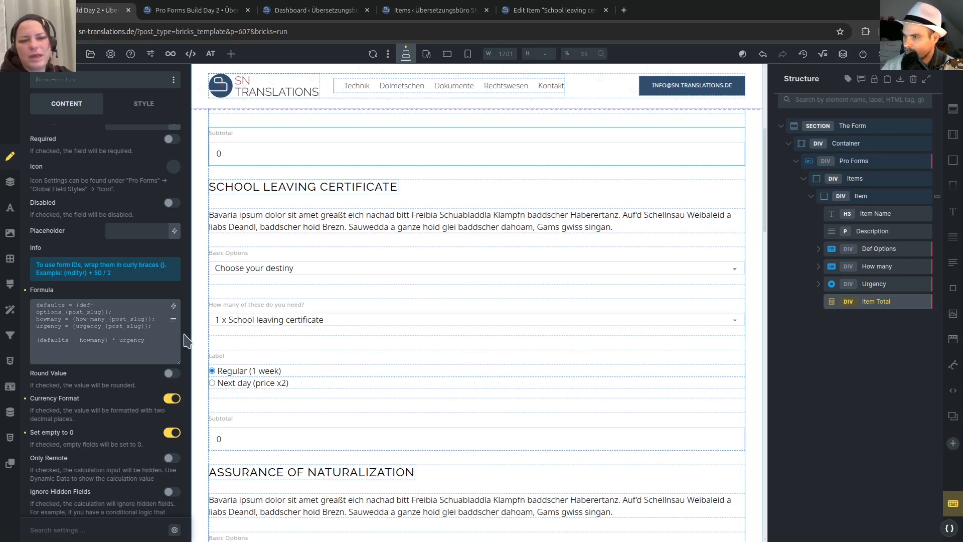
Replace the plus sign with a multiplication sign, making the expression "(defaults * howmany) * urgency", and save the template.
{"action": "left_click_drag", "start_coordinate": [75, 342], "coordinate": [73, 340]}
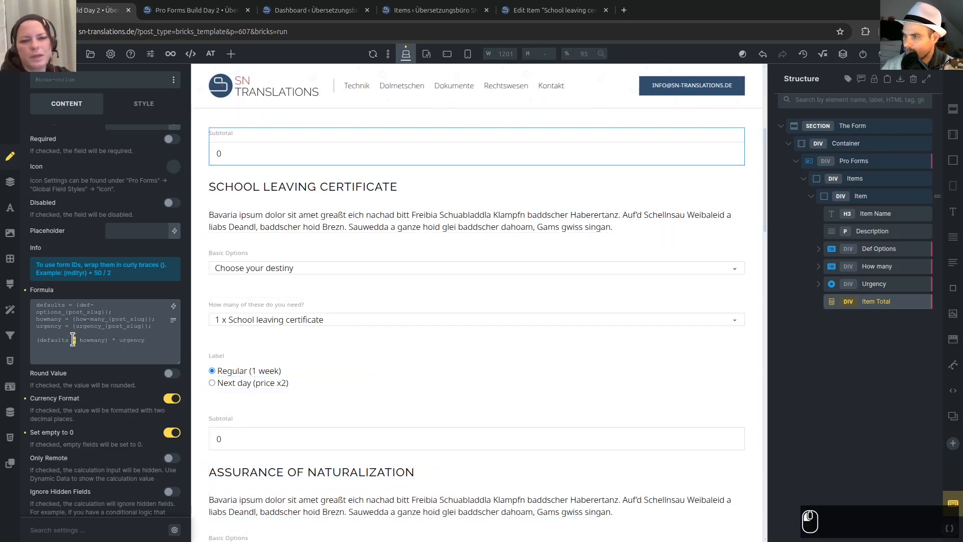
{"action": "type", "text": "*"}
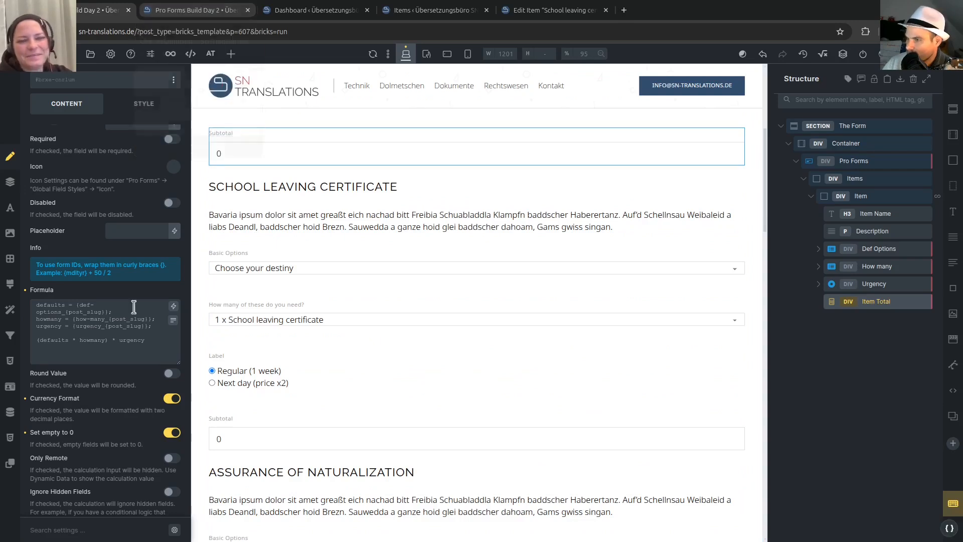
{"action": "key", "text": "ctrl+s"}
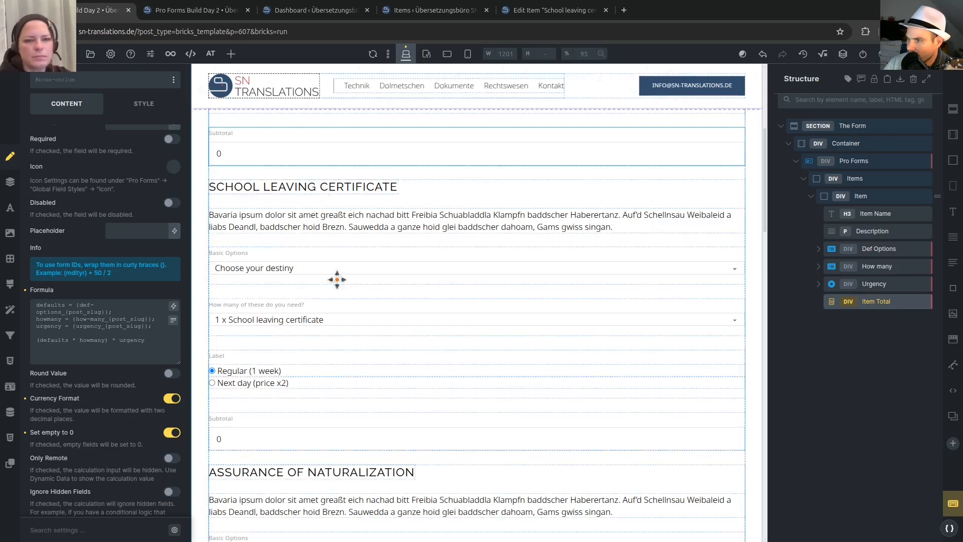
Reload the form preview and select "Apostille requested" and "3 x Apostille" for the Apostille item.
{"action": "left_click", "coordinate": [196, 10]}
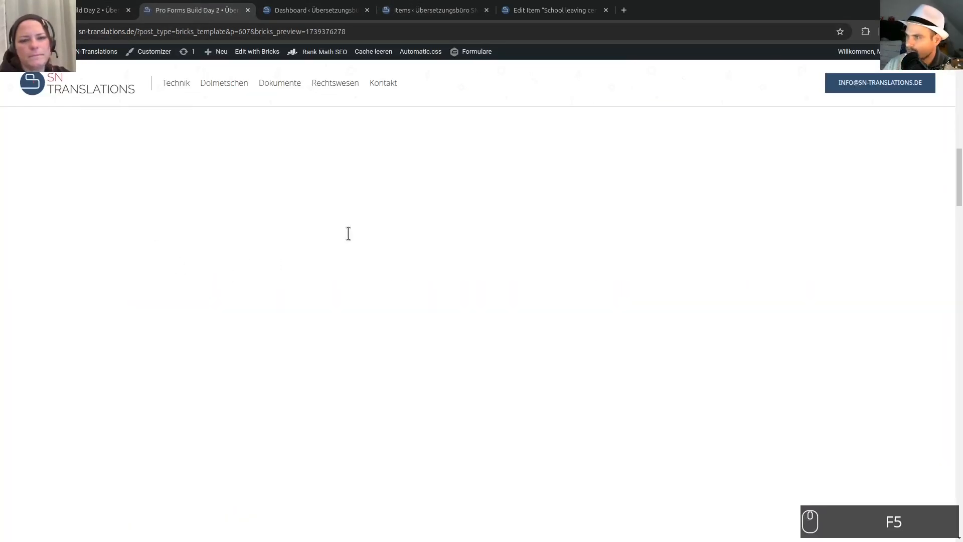
{"action": "scroll", "coordinate": [208, 186], "scroll_direction": "up", "scroll_amount": 15}
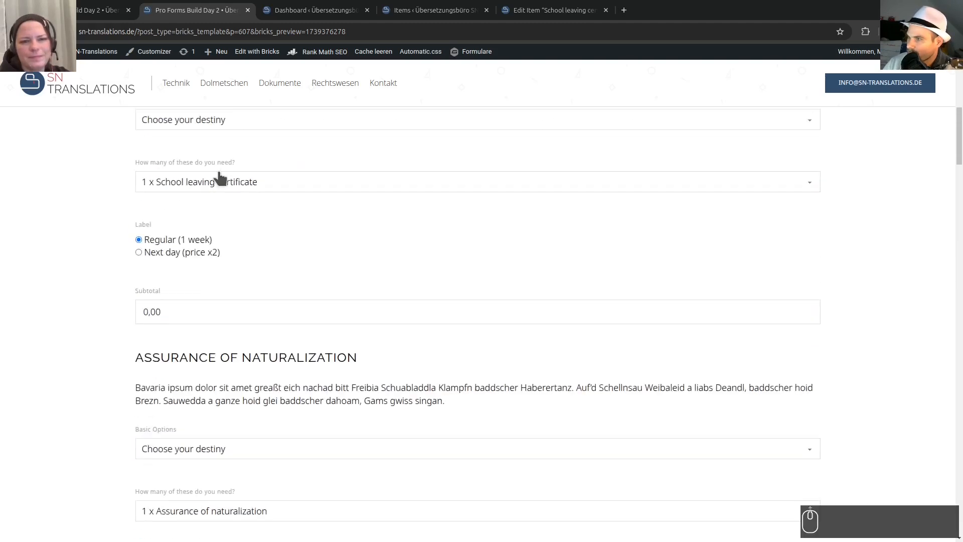
{"action": "scroll", "coordinate": [219, 176], "scroll_direction": "up", "scroll_amount": 1}
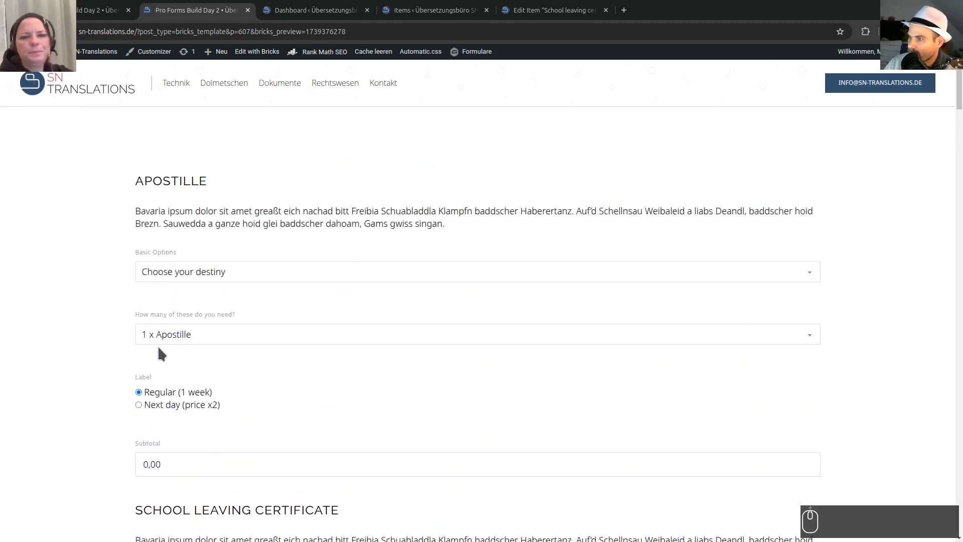
{"action": "left_click", "coordinate": [226, 271]}
{"action": "left_click", "coordinate": [203, 306]}
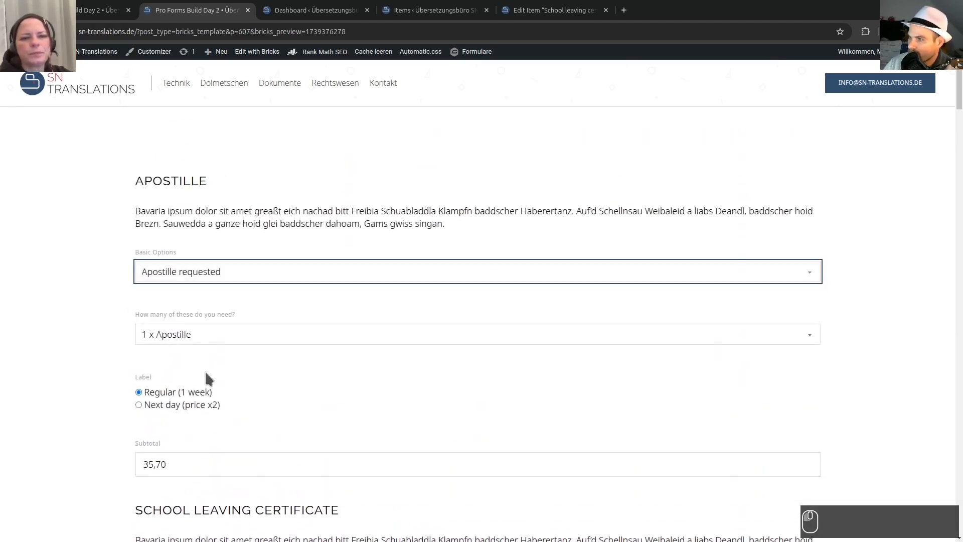
{"action": "left_click", "coordinate": [216, 335]}
{"action": "left_click", "coordinate": [168, 385]}
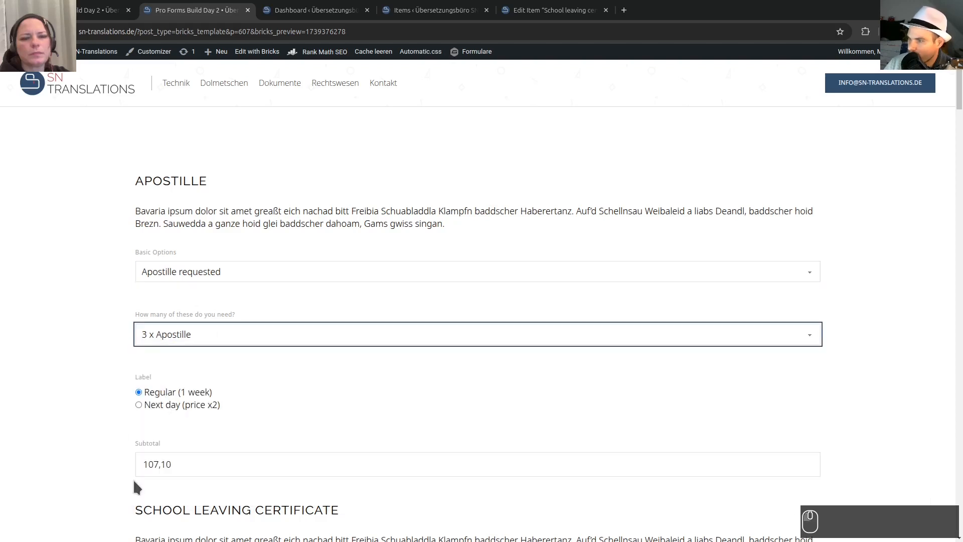
Test the Apostille subtotal with quantities 1, 2 and 3, and set its urgency to "Next day (price x2)".
{"action": "left_click", "coordinate": [203, 341]}
{"action": "left_click", "coordinate": [182, 354]}
{"action": "left_click", "coordinate": [198, 341]}
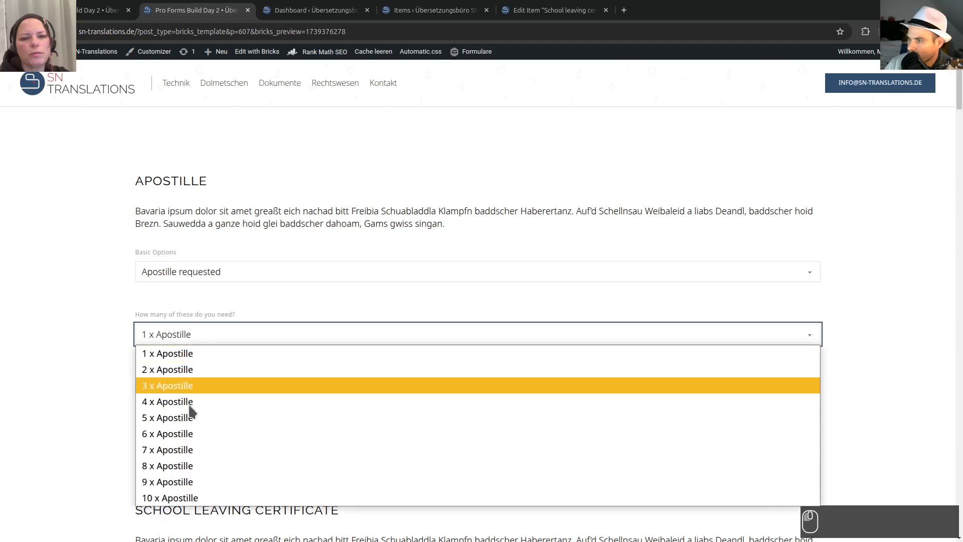
{"action": "left_click", "coordinate": [178, 372]}
{"action": "left_click", "coordinate": [206, 335]}
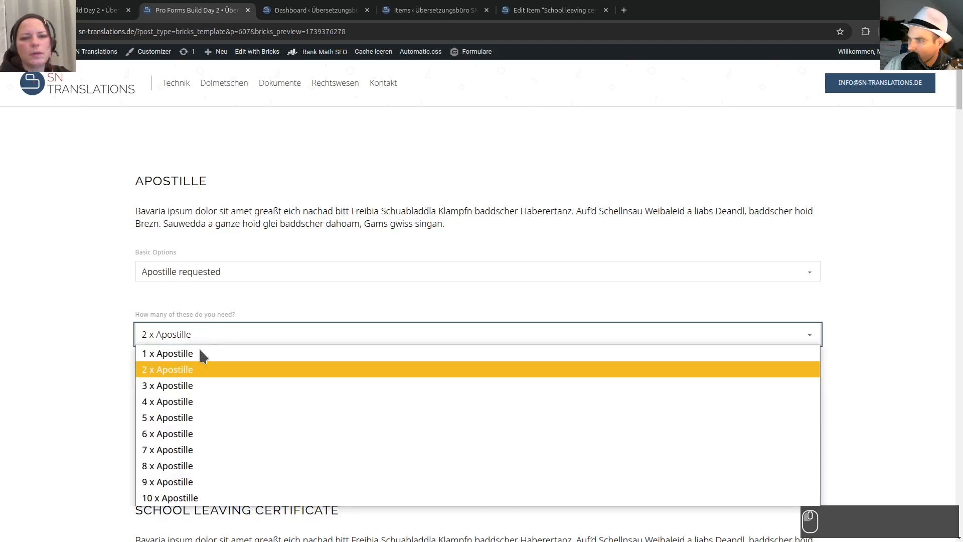
{"action": "left_click", "coordinate": [201, 386]}
{"action": "left_click", "coordinate": [138, 404]}
{"action": "scroll", "coordinate": [105, 381], "scroll_direction": "down", "scroll_amount": 3}
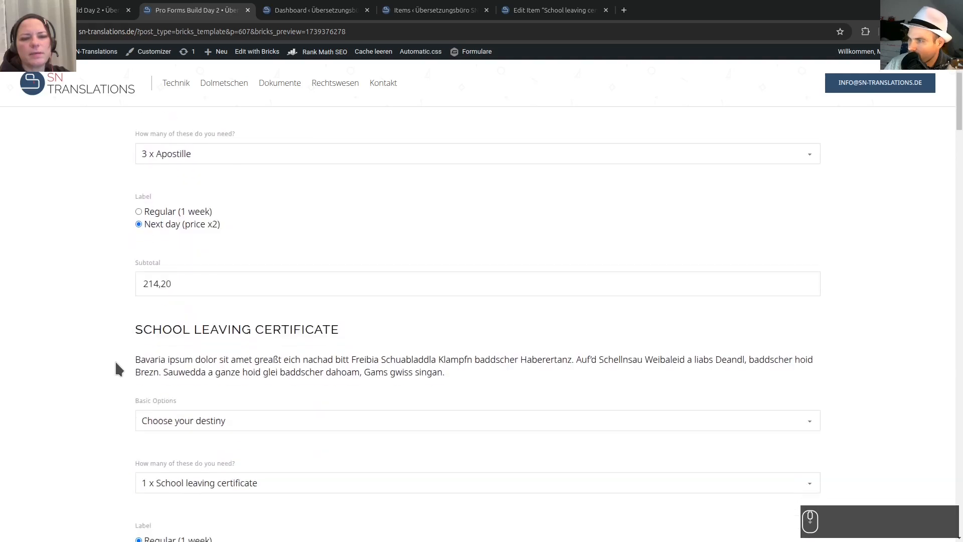
Test the School leaving certificate subtotal with "No apostille included", quantity 2 and "Next day (price x2)".
{"action": "scroll", "coordinate": [81, 274], "scroll_direction": "down", "scroll_amount": 3}
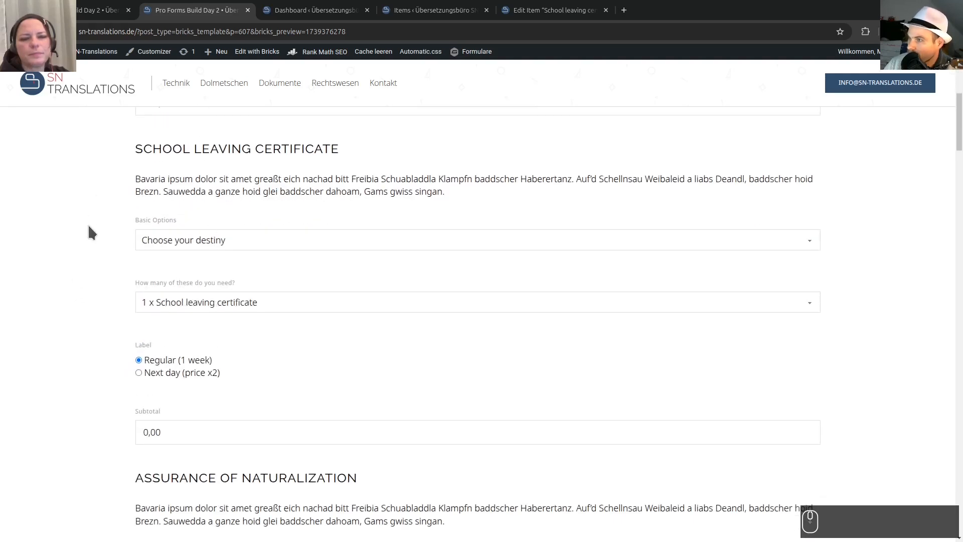
{"action": "scroll", "coordinate": [103, 260], "scroll_direction": "up", "scroll_amount": 2}
{"action": "scroll", "coordinate": [113, 281], "scroll_direction": "down", "scroll_amount": 2}
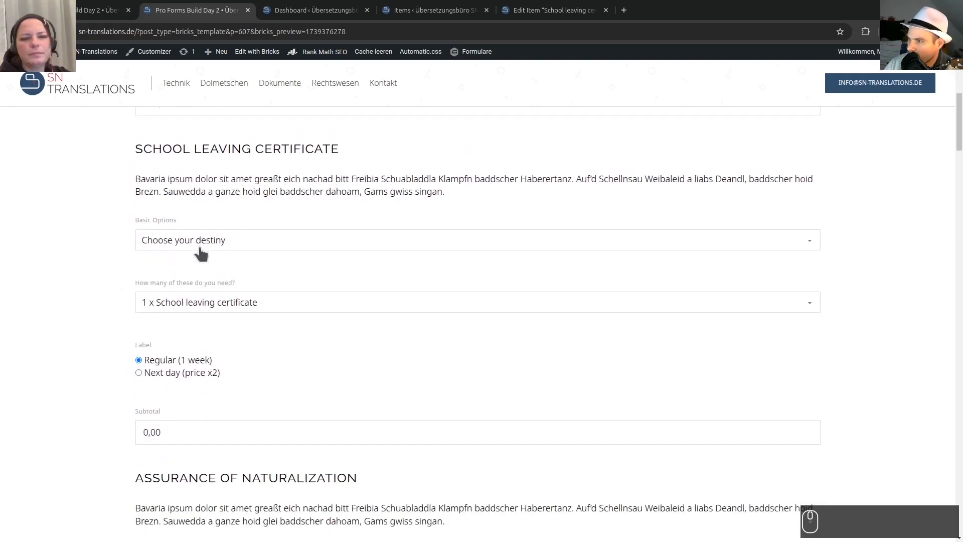
{"action": "left_click", "coordinate": [199, 248]}
{"action": "left_click", "coordinate": [185, 276]}
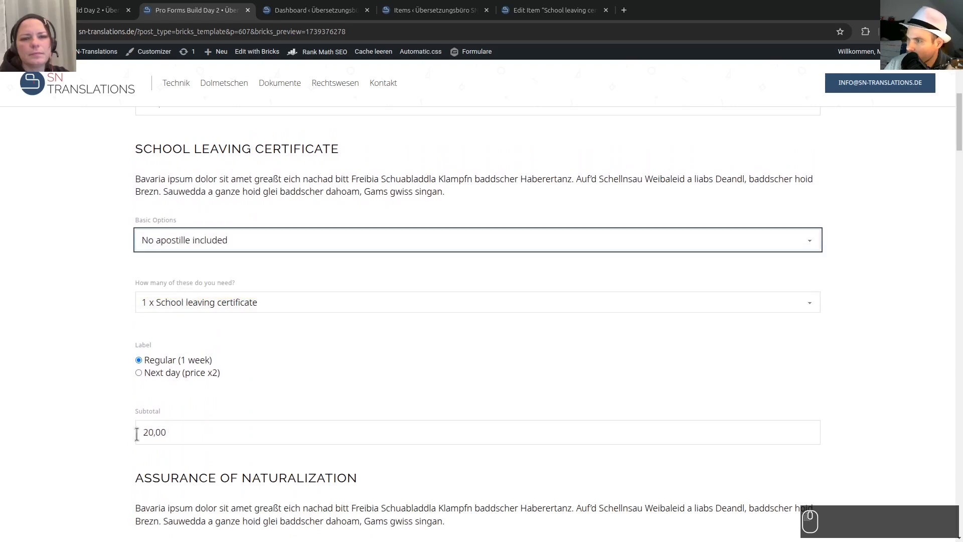
{"action": "left_click", "coordinate": [266, 304]}
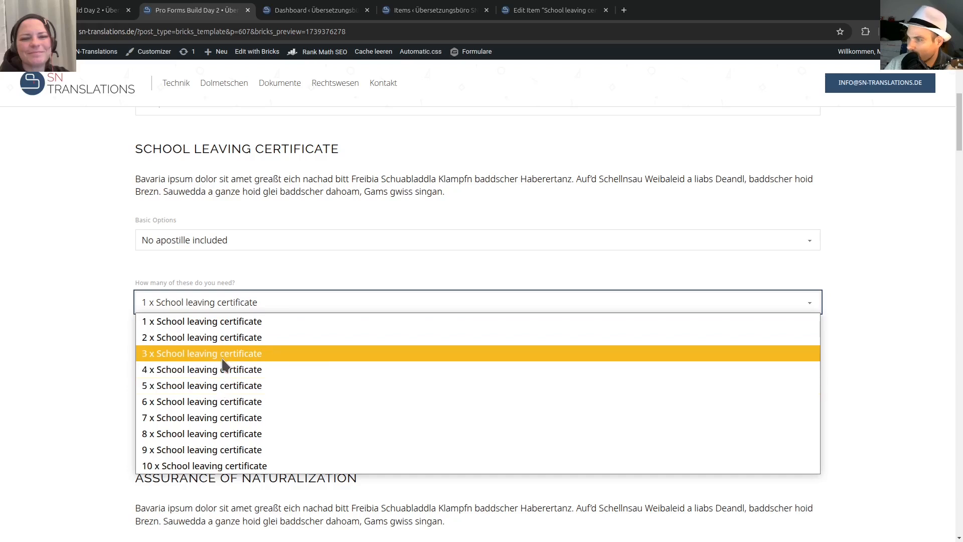
{"action": "left_click", "coordinate": [216, 340]}
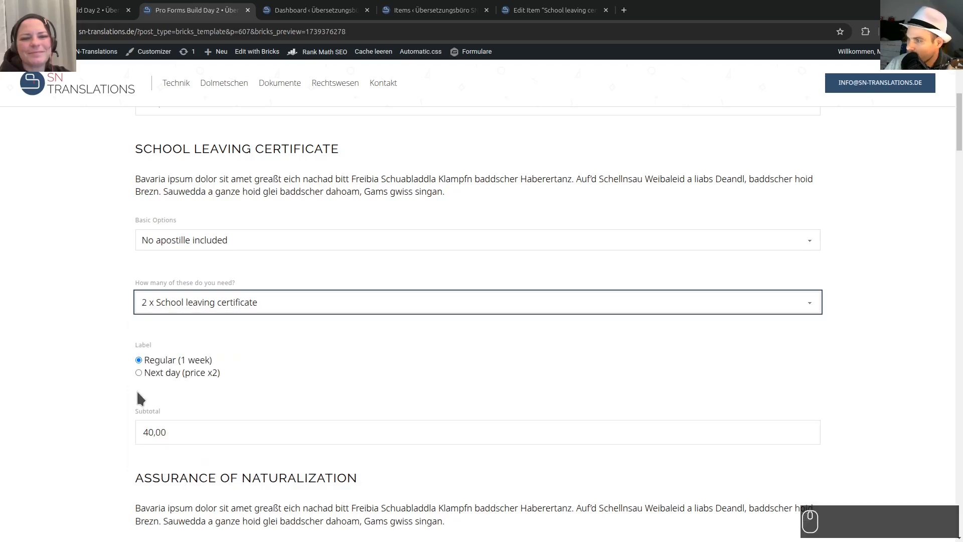
{"action": "left_click", "coordinate": [139, 372]}
{"action": "scroll", "coordinate": [97, 378], "scroll_direction": "down", "scroll_amount": 3}
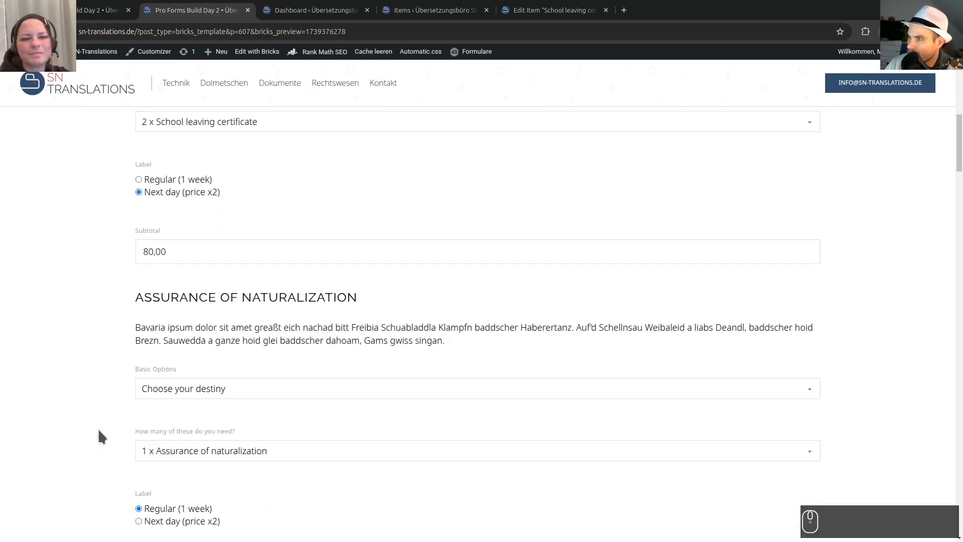
Return to the template editor and add a Select field inside the looped Item block.
{"action": "left_click", "coordinate": [98, 10]}
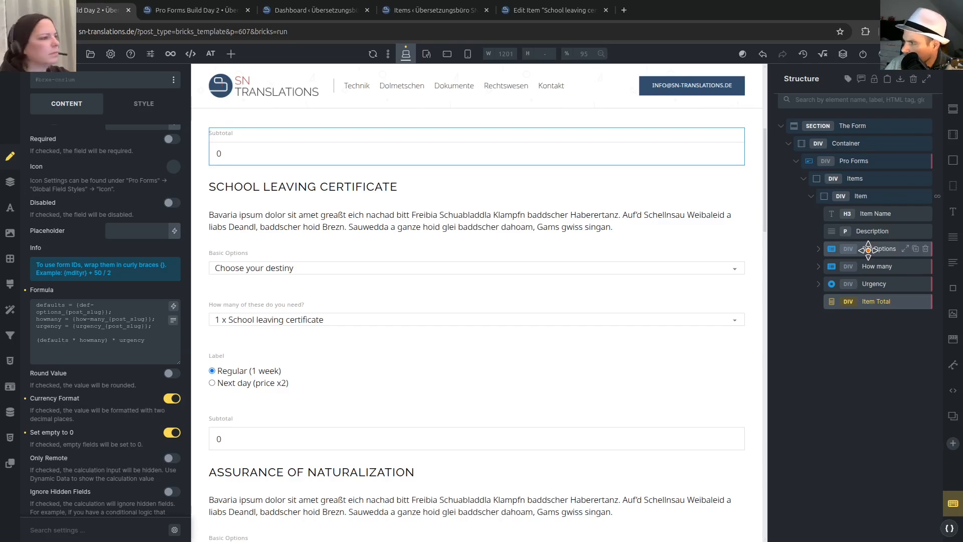
{"action": "left_click", "coordinate": [872, 198]}
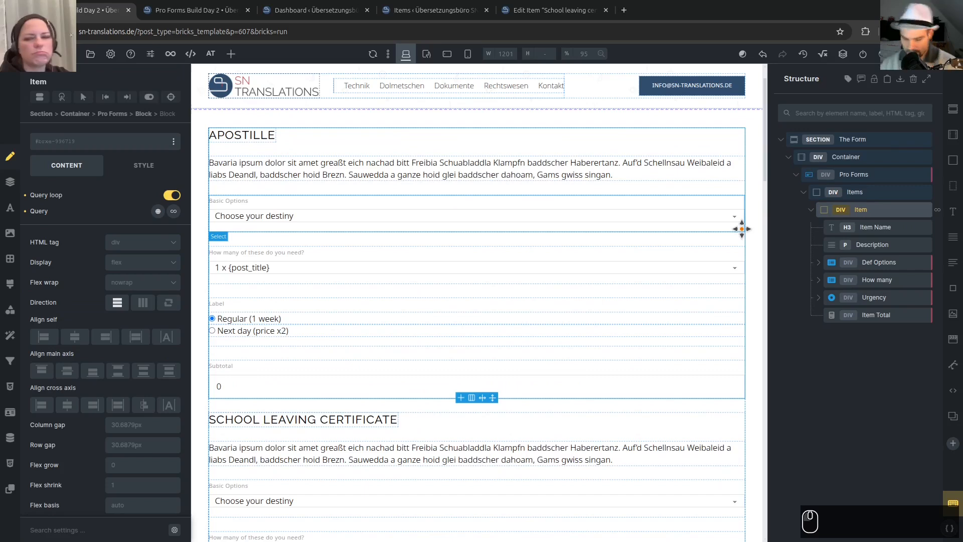
{"action": "key", "text": "ctrl+shift+e"}
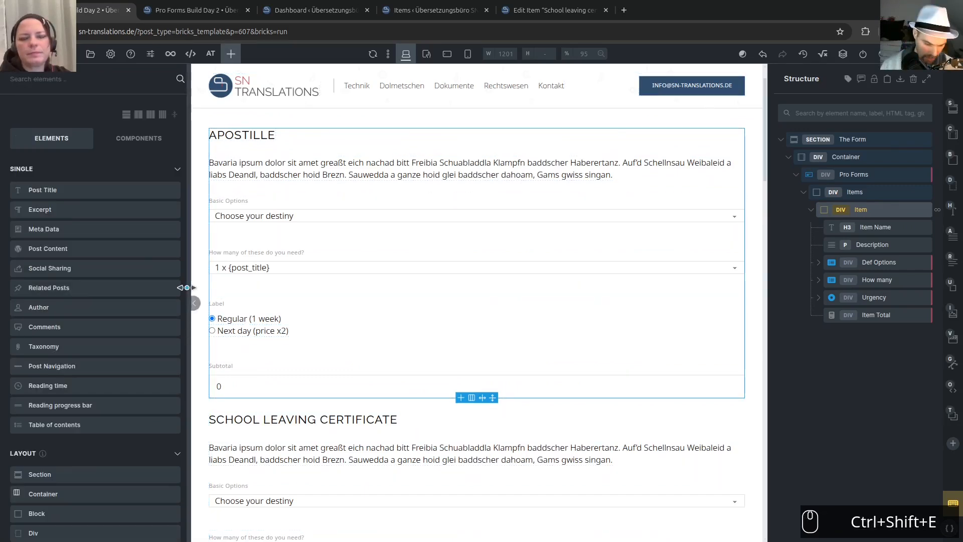
{"action": "type", "text": "sle"}
{"action": "key", "text": "BackSpace"}
{"action": "key", "text": "BackSpace"}
{"action": "type", "text": "ele"}
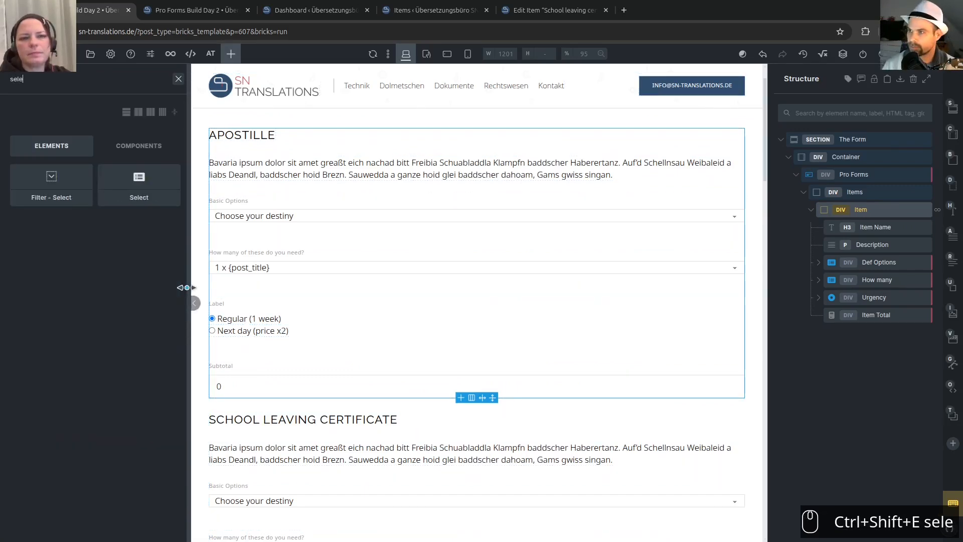
{"action": "left_click", "coordinate": [139, 185]}
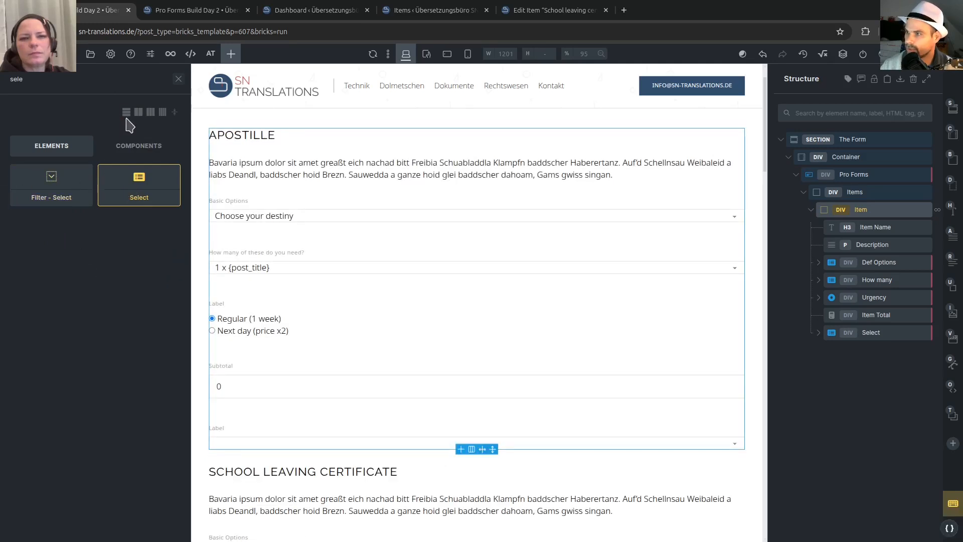
{"action": "left_click", "coordinate": [126, 111]}
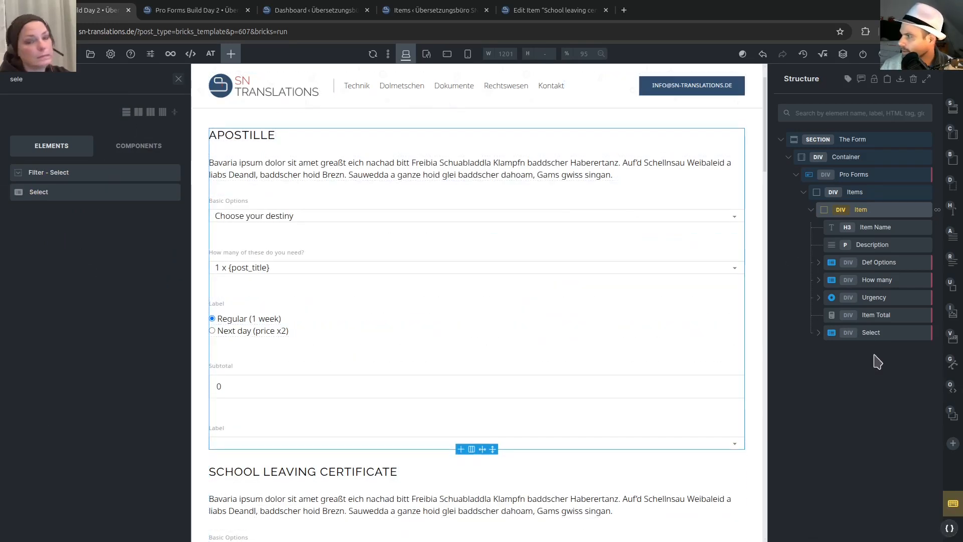
Move the new Select field between Urgency and Item Total and rename it "Spec Options".
{"action": "left_click", "coordinate": [868, 330]}
{"action": "mouse_move", "coordinate": [869, 305]}
{"action": "left_mouse_down"}
{"action": "mouse_move", "coordinate": [865, 275]}
{"action": "mouse_move", "coordinate": [872, 290]}
{"action": "left_mouse_up"}
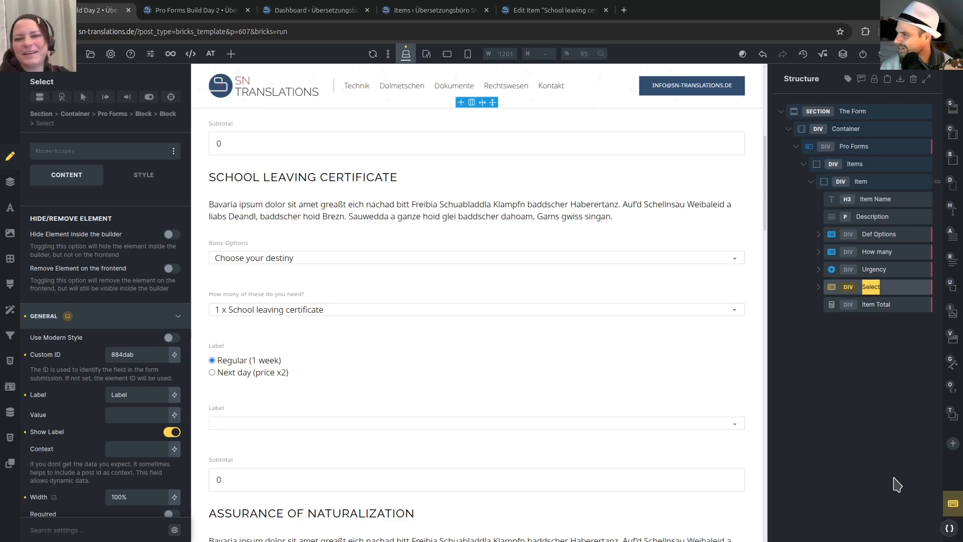
{"action": "key", "text": "shift"}
{"action": "type", "text": "Spec Options"}
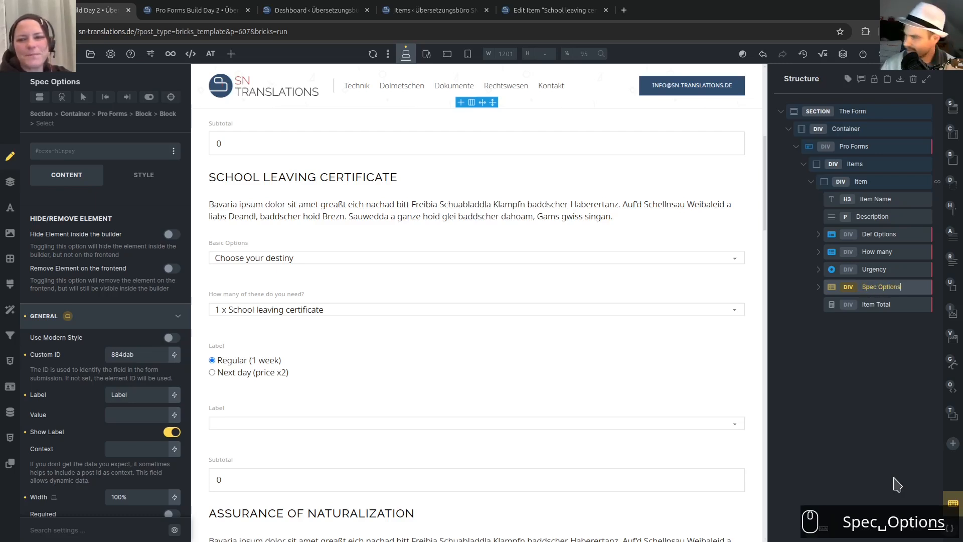
{"action": "key", "text": "Return"}
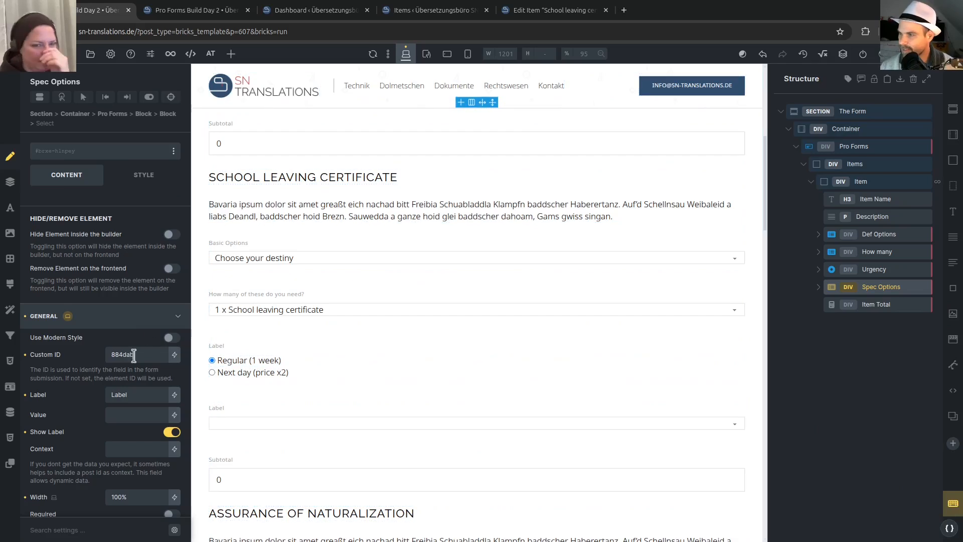
Set the Spec Options field's custom ID to "spec-options_{post_slug}", using the dynamic post slug tag.
{"action": "double_click", "coordinate": [153, 362]}
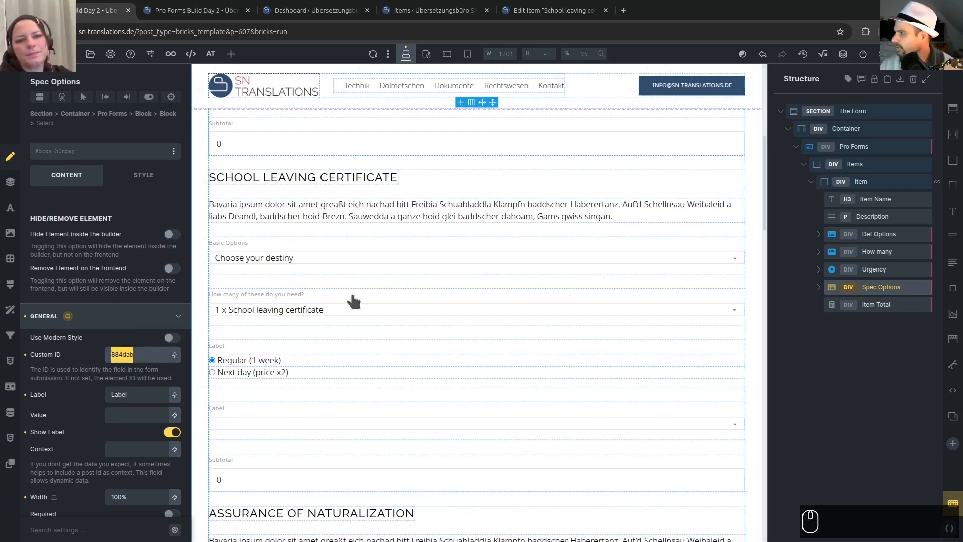
{"action": "left_click", "coordinate": [881, 234]}
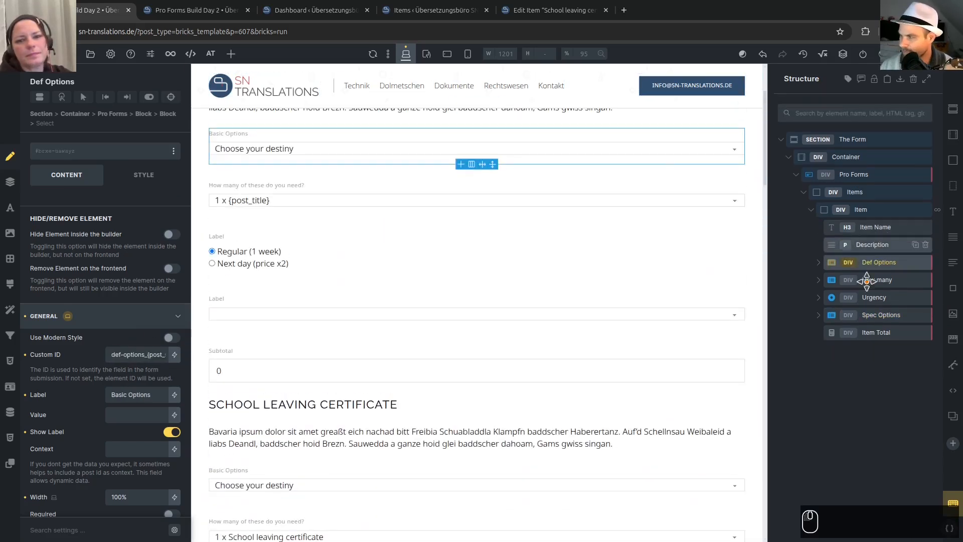
{"action": "left_click", "coordinate": [878, 315]}
{"action": "double_click", "coordinate": [141, 354]}
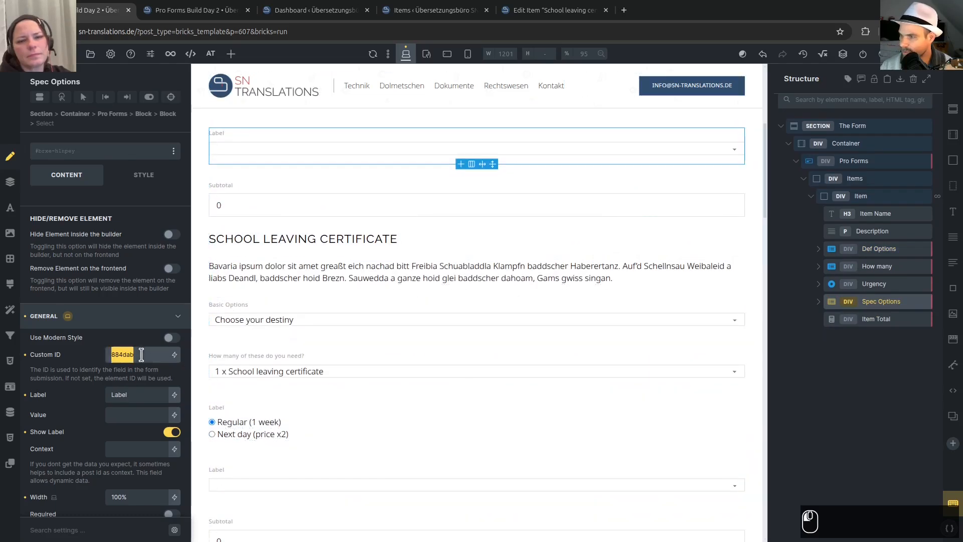
{"action": "type", "text": "spec"}
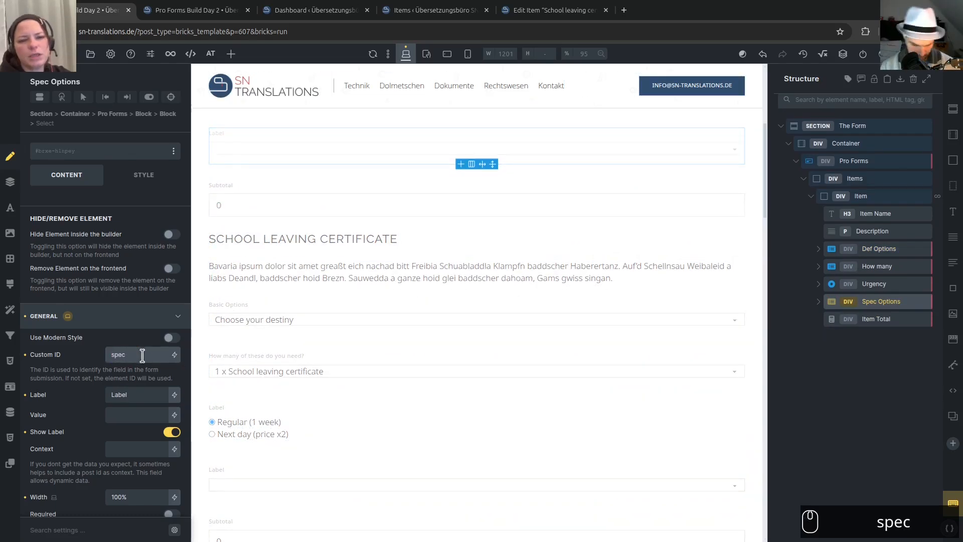
{"action": "type", "text": "-op"}
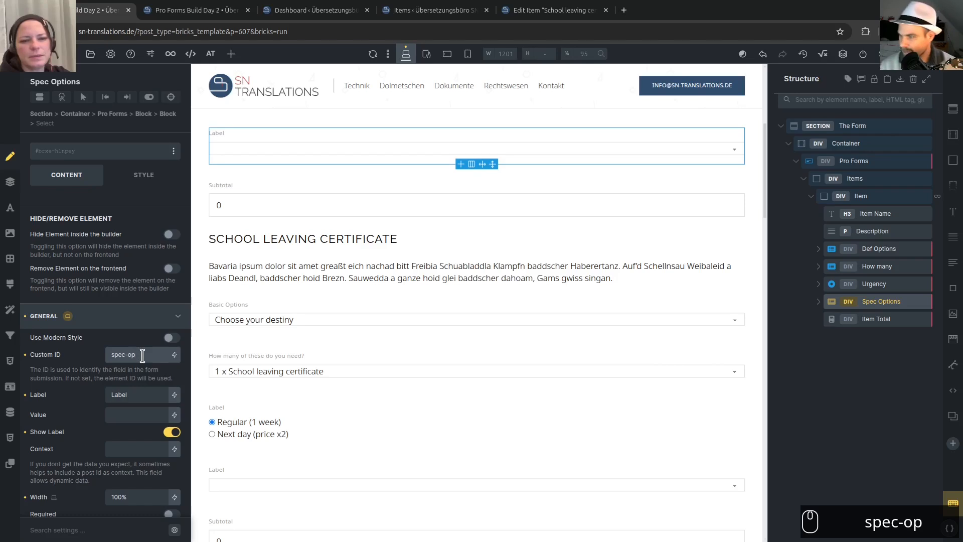
{"action": "type", "text": "tions"}
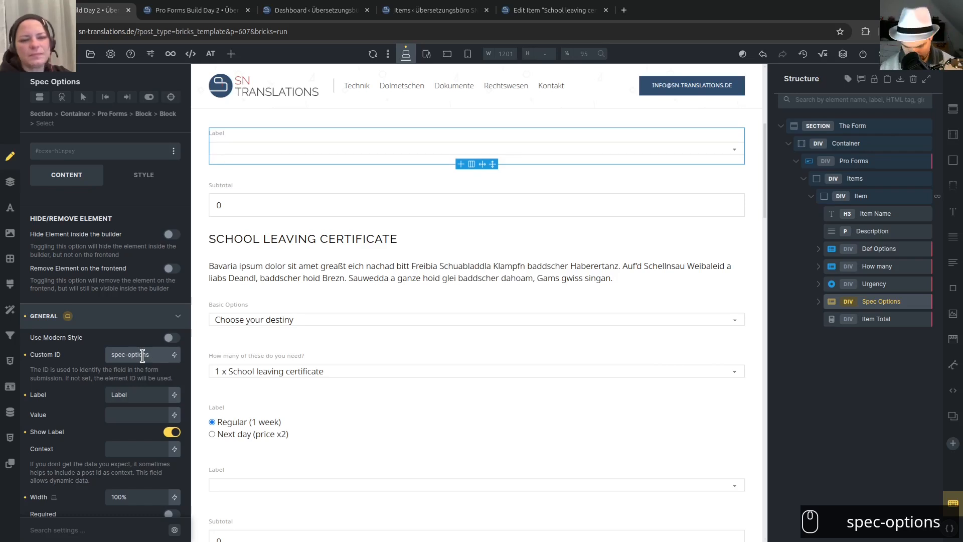
{"action": "type", "text": "_"}
{"action": "left_click", "coordinate": [174, 355]}
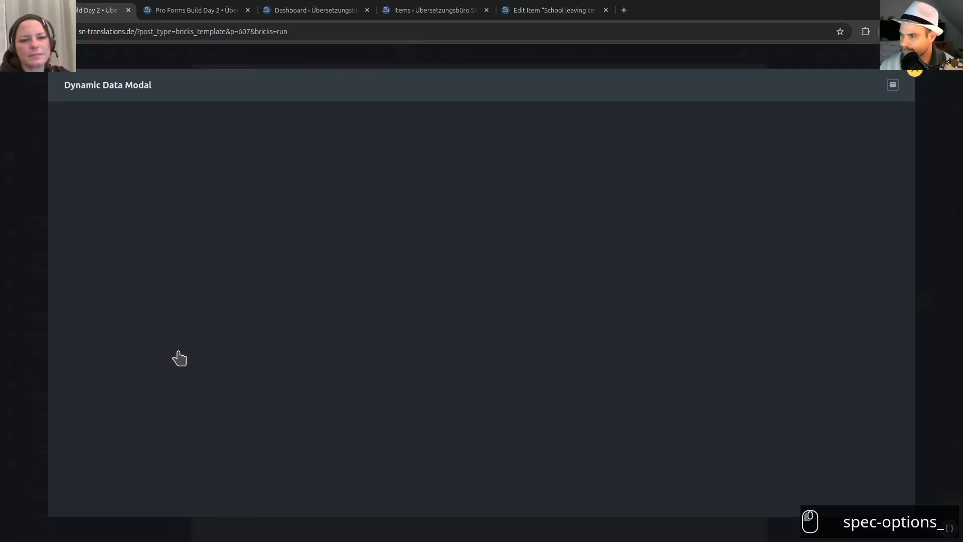
{"action": "left_click", "coordinate": [109, 271]}
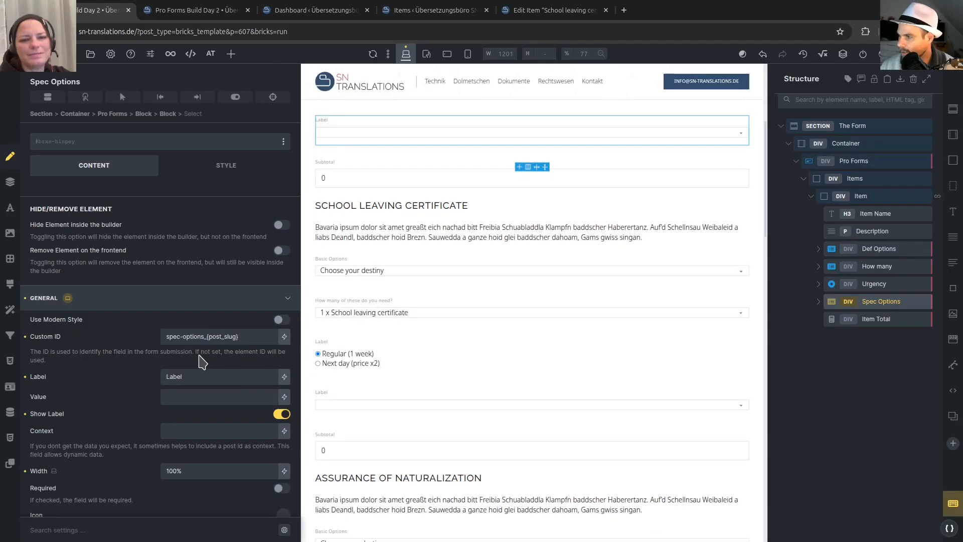
Reselect the Spec Options field and copy its custom ID.
{"action": "left_click", "coordinate": [308, 338]}
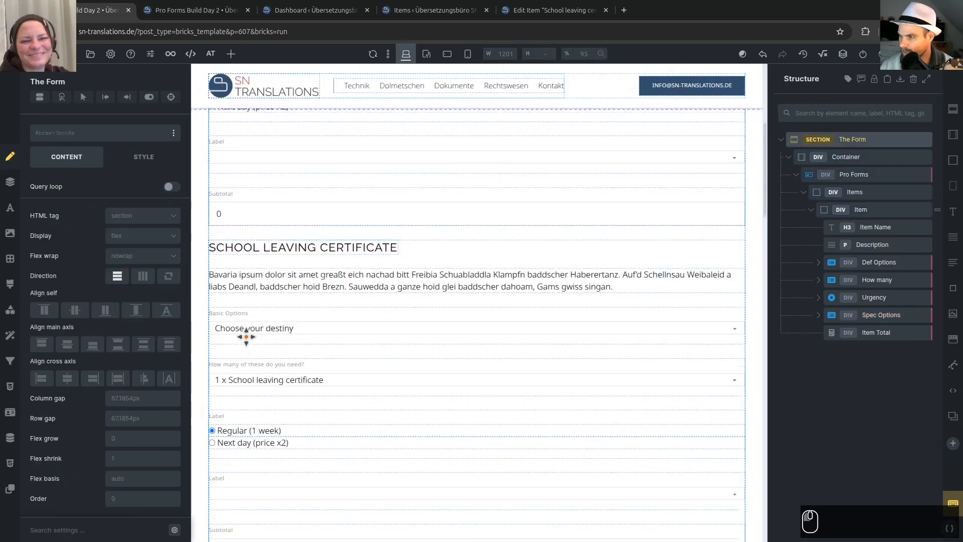
{"action": "left_click", "coordinate": [241, 345]}
{"action": "left_click", "coordinate": [873, 315]}
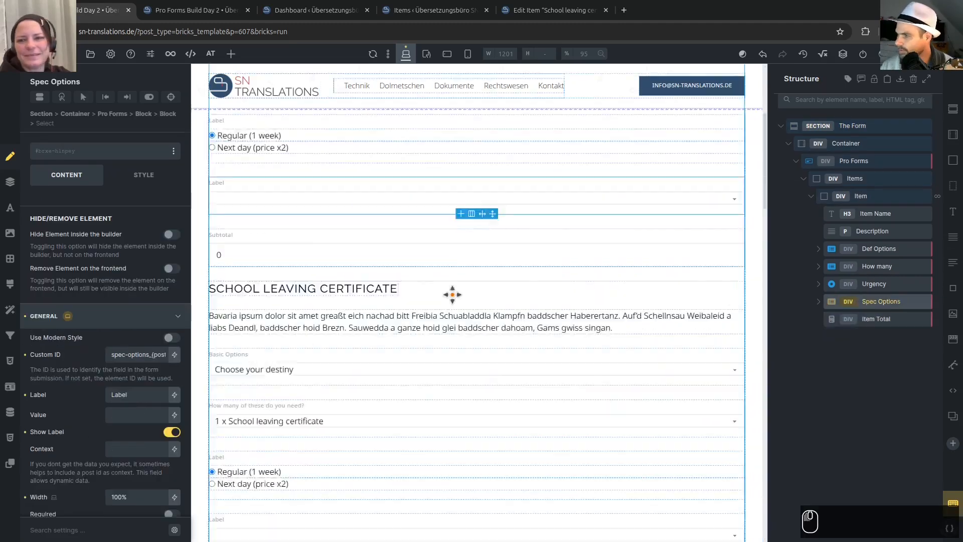
{"action": "left_click", "coordinate": [122, 353]}
{"action": "triple_click", "coordinate": [123, 353]}
{"action": "key", "text": "ctrl+c"}
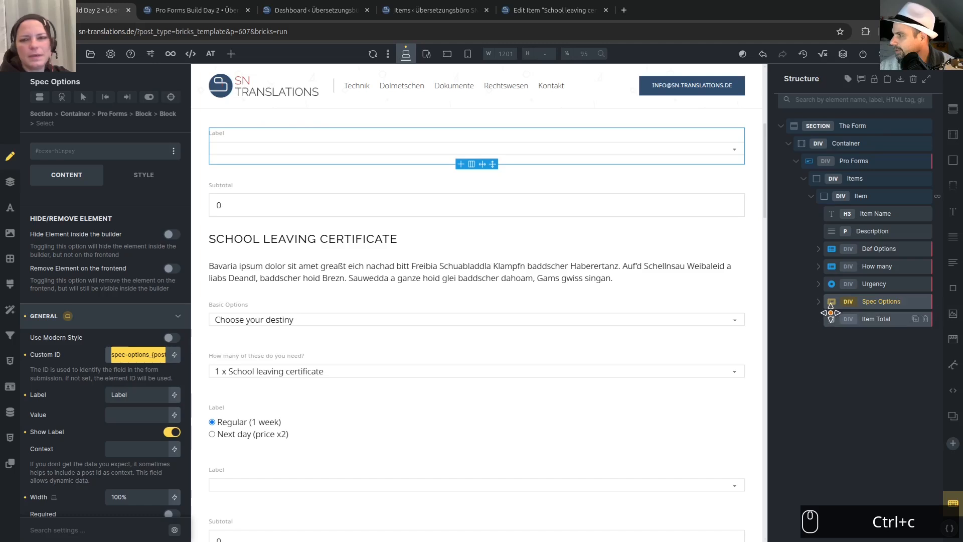
Enable the query loop on the Option inside Spec Options and set its query type to the additional options ACF Repeater.
{"action": "left_click", "coordinate": [818, 300]}
{"action": "left_click", "coordinate": [892, 320]}
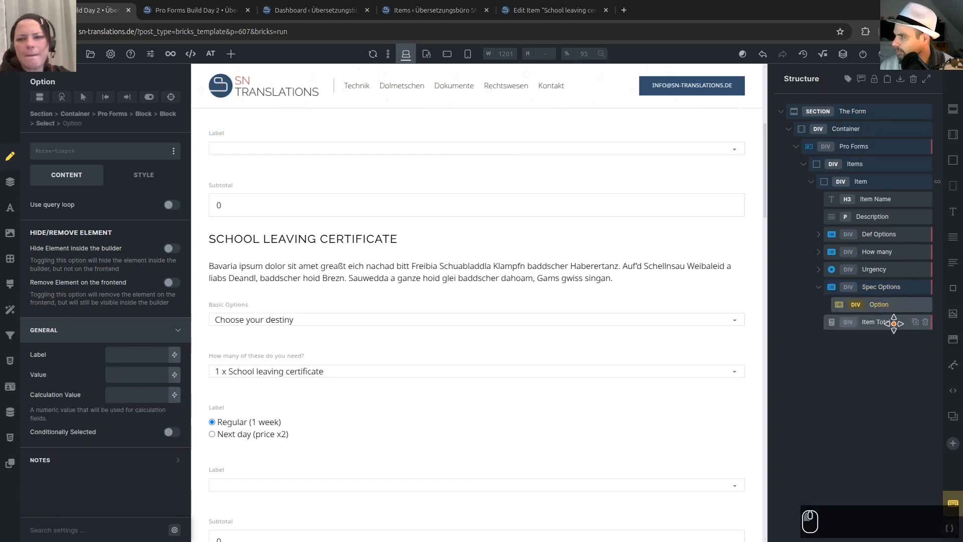
{"action": "left_click", "coordinate": [171, 204]}
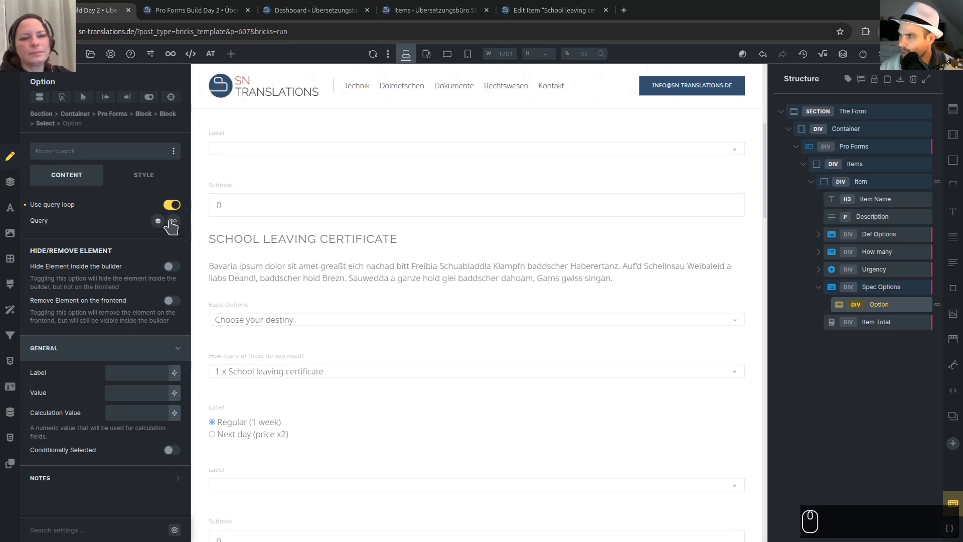
{"action": "left_click", "coordinate": [173, 221]}
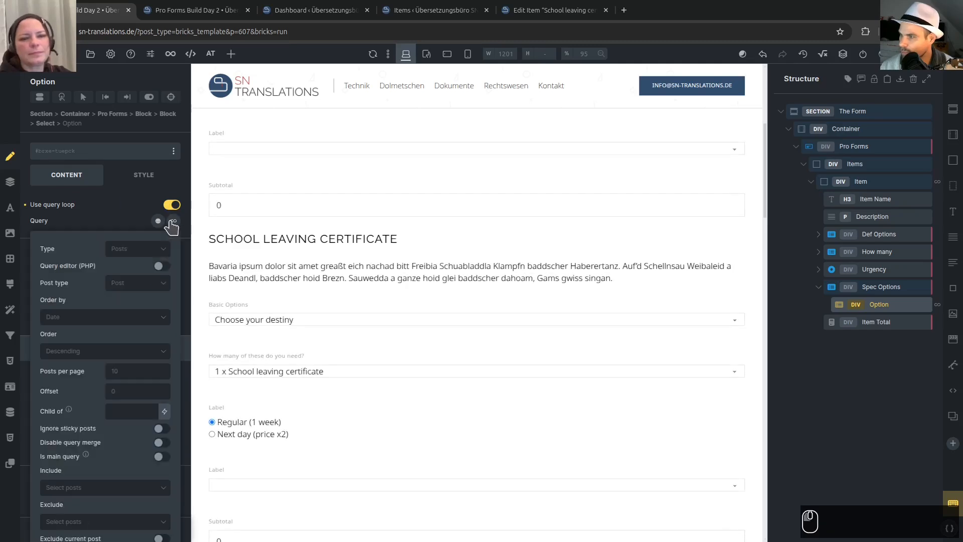
{"action": "left_click", "coordinate": [136, 250]}
{"action": "left_click", "coordinate": [136, 353]}
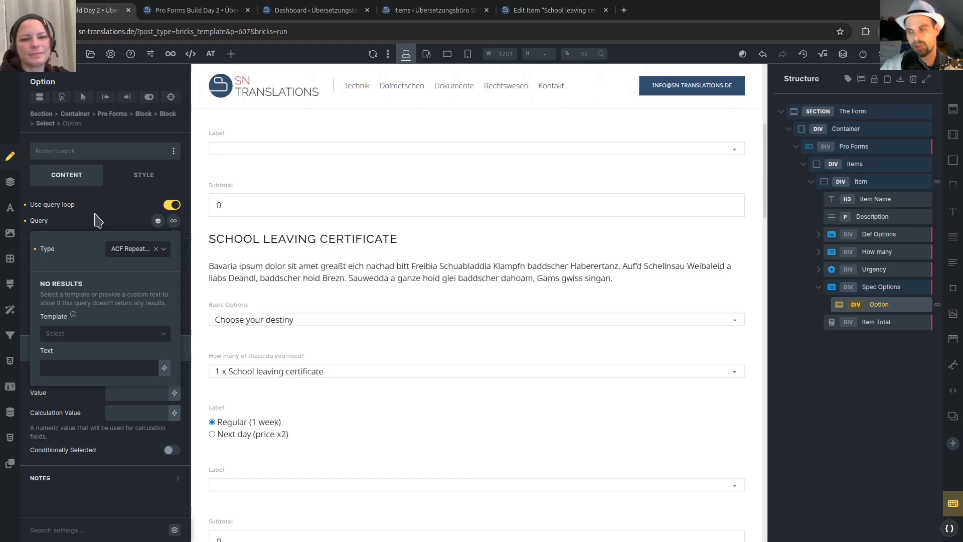
Set both the Option's label and value to the dynamic tag {acf_en_additional_options_en_option_title}.
{"action": "left_click", "coordinate": [134, 381]}
{"action": "left_click", "coordinate": [134, 377]}
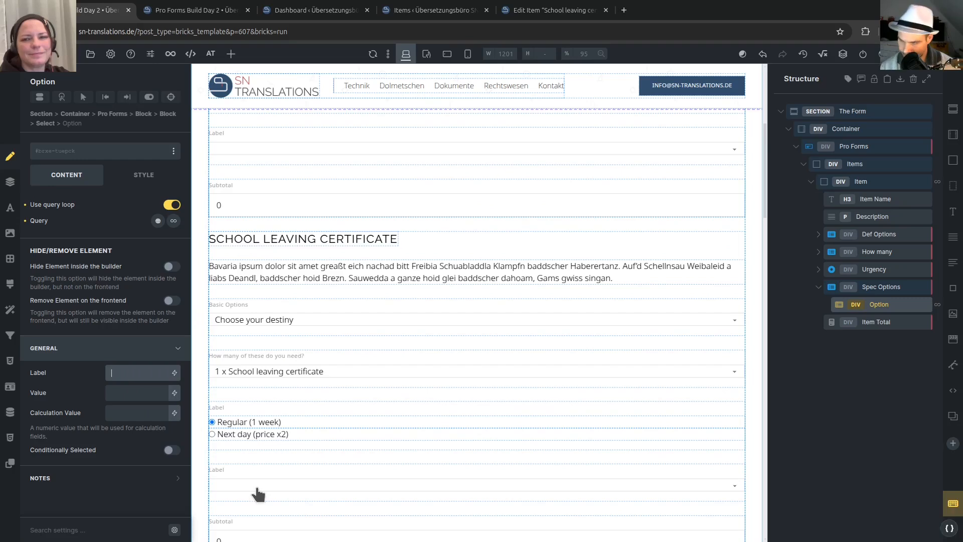
{"action": "left_click", "coordinate": [174, 372]}
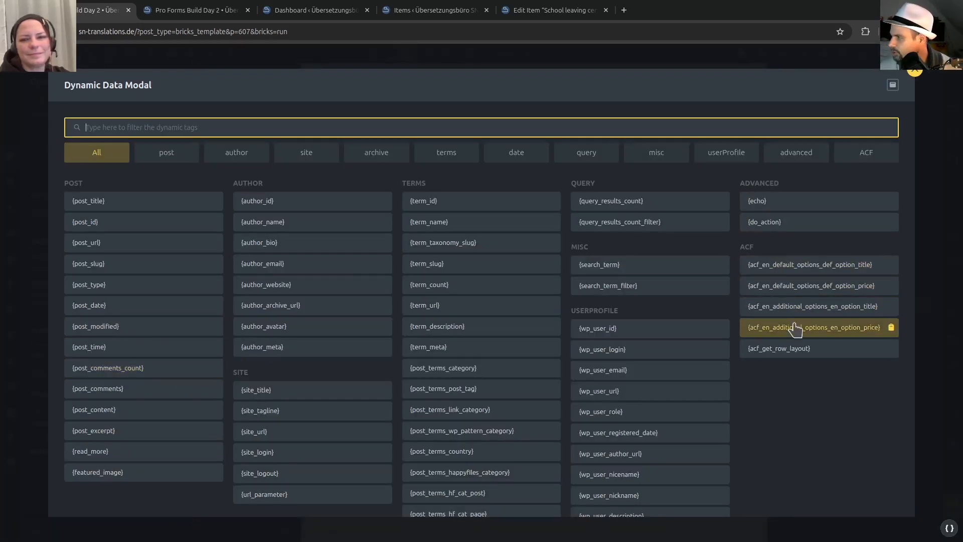
{"action": "left_click", "coordinate": [801, 311]}
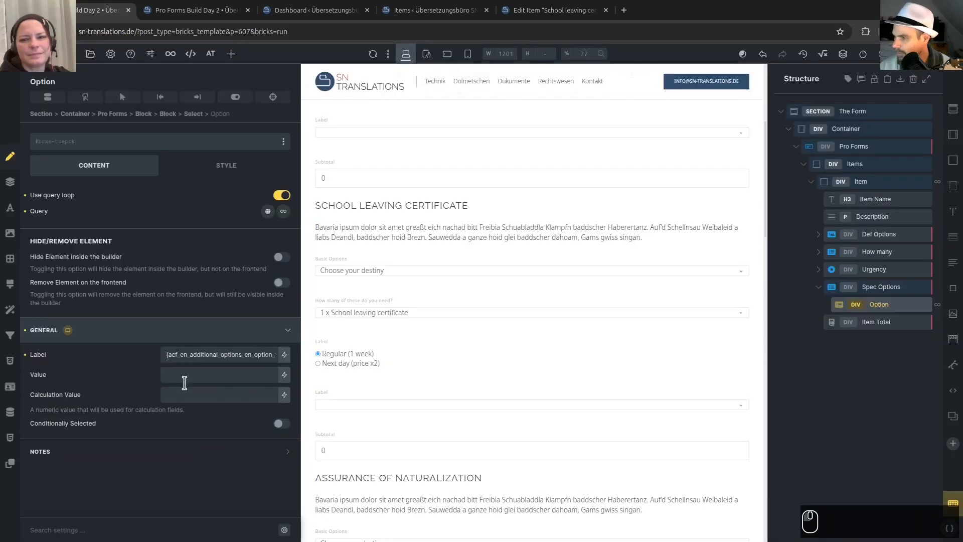
{"action": "left_click", "coordinate": [284, 377]}
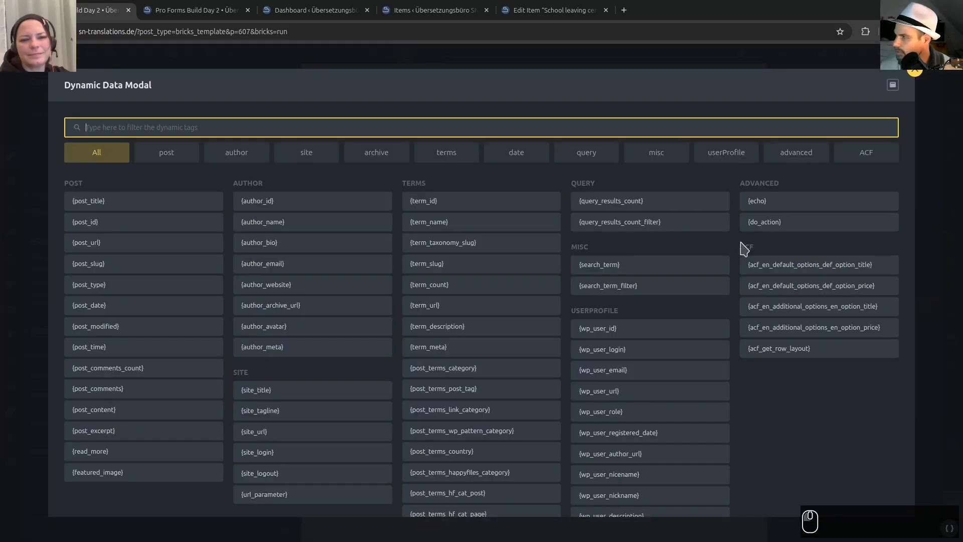
{"action": "left_click", "coordinate": [797, 311]}
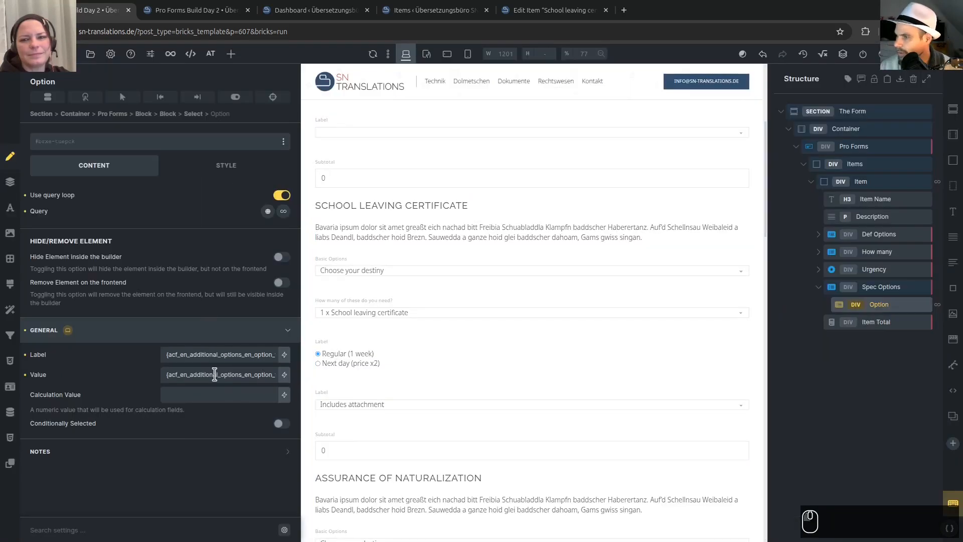
Set the Option's calculation value to the dynamic tag {acf_en_additional_options_en_option_price}.
{"action": "left_click", "coordinate": [284, 394]}
{"action": "left_click", "coordinate": [313, 76]}
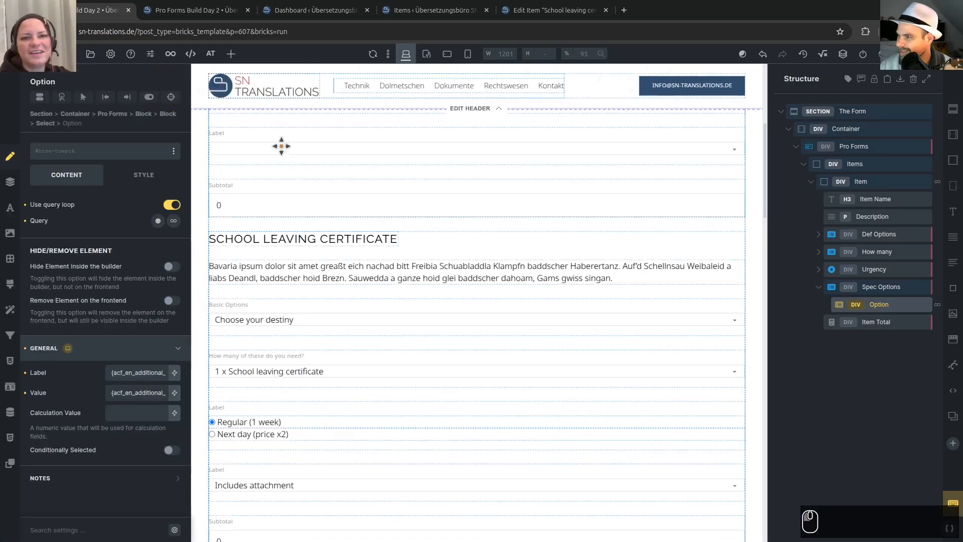
{"action": "left_click", "coordinate": [174, 412]}
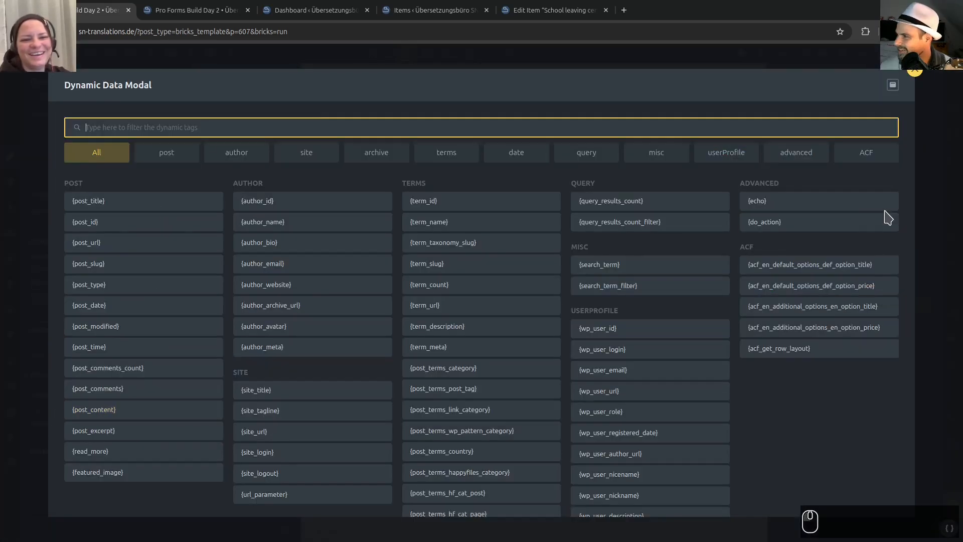
{"action": "left_click", "coordinate": [798, 326]}
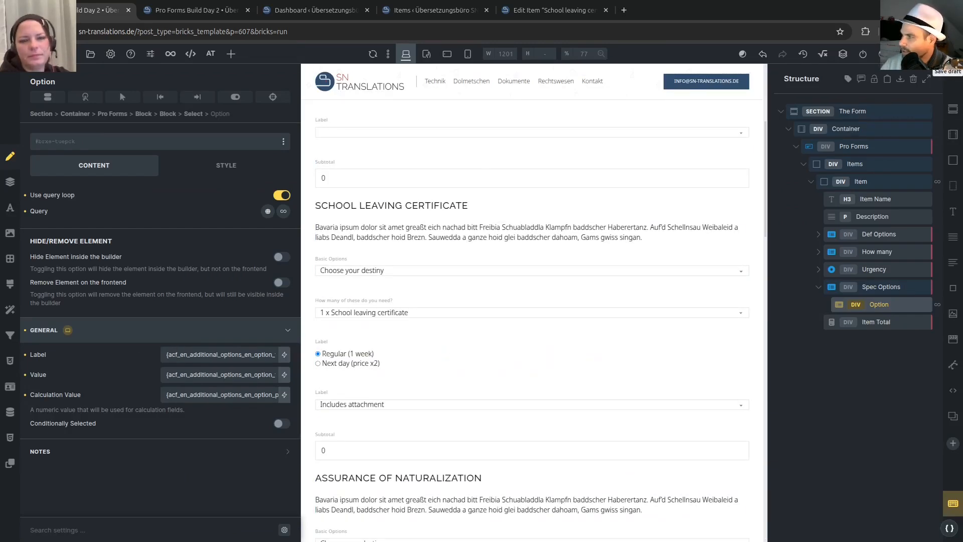
Give the Spec Options field the placeholder "Choose..." and the label "Special options".
{"action": "left_click", "coordinate": [881, 287]}
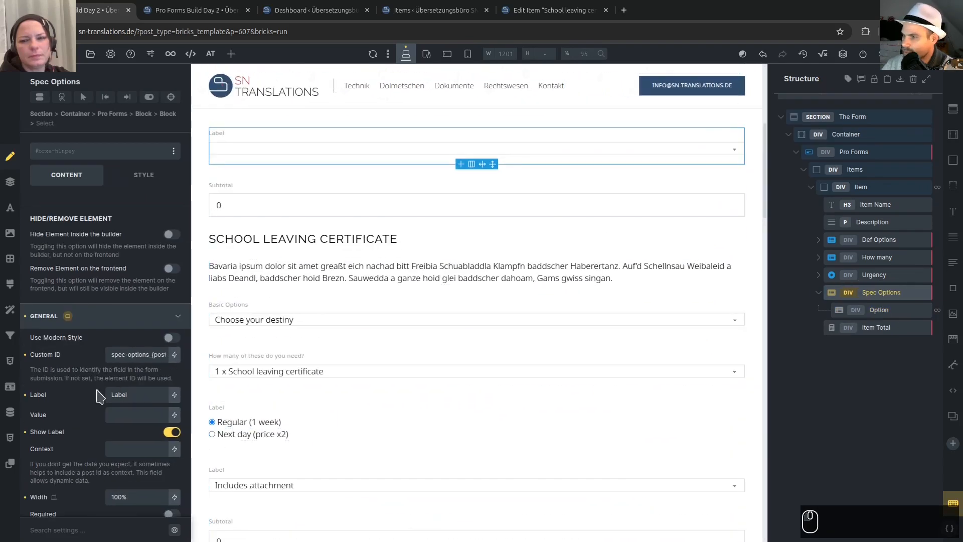
{"action": "scroll", "coordinate": [99, 396], "scroll_direction": "down", "scroll_amount": 5}
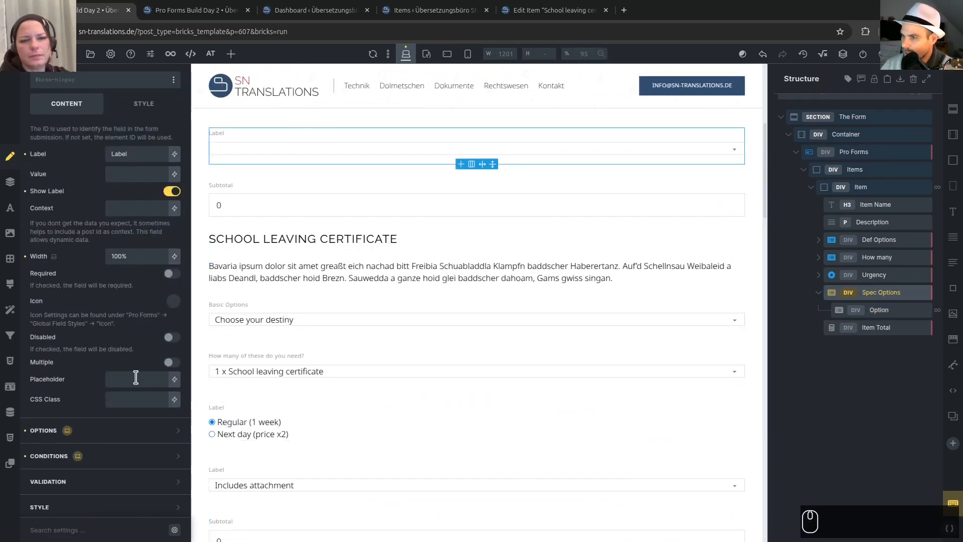
{"action": "left_click", "coordinate": [135, 377]}
{"action": "type", "text": "Cho"}
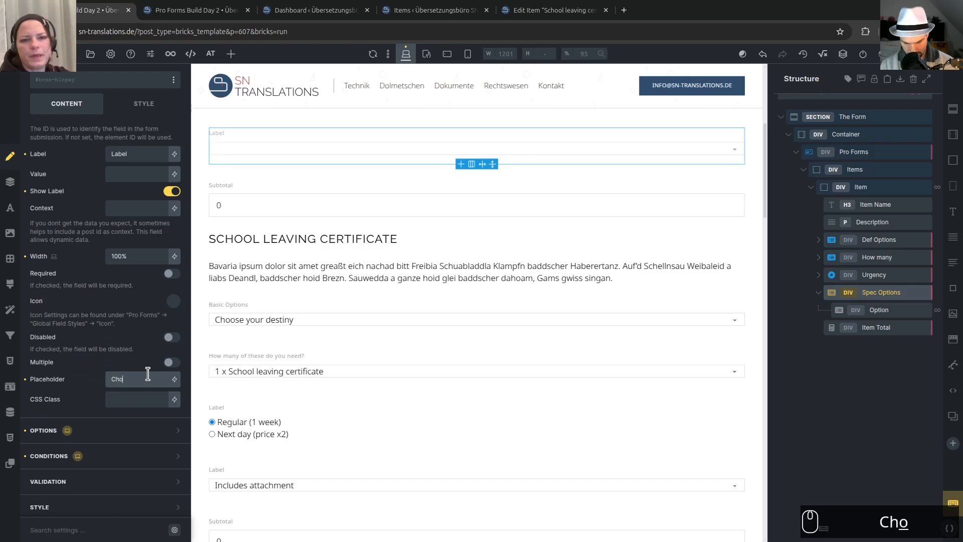
{"action": "type", "text": "ose..."}
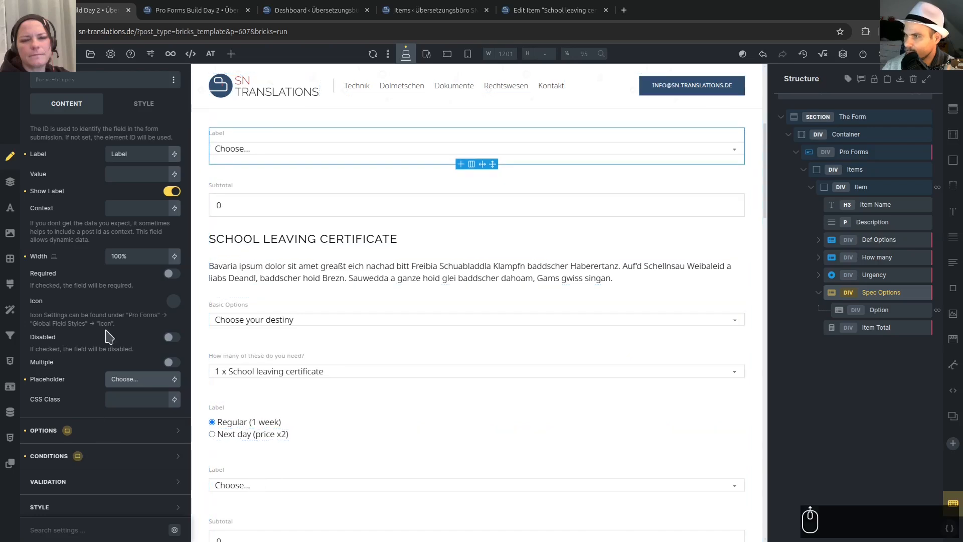
{"action": "scroll", "coordinate": [70, 357], "scroll_direction": "up", "scroll_amount": 3}
{"action": "double_click", "coordinate": [132, 334]}
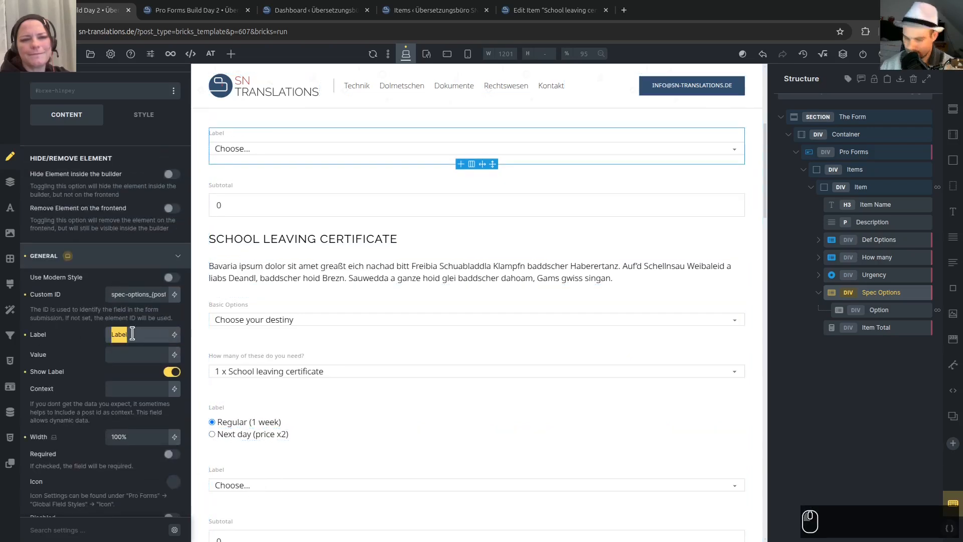
{"action": "type", "text": "Special options"}
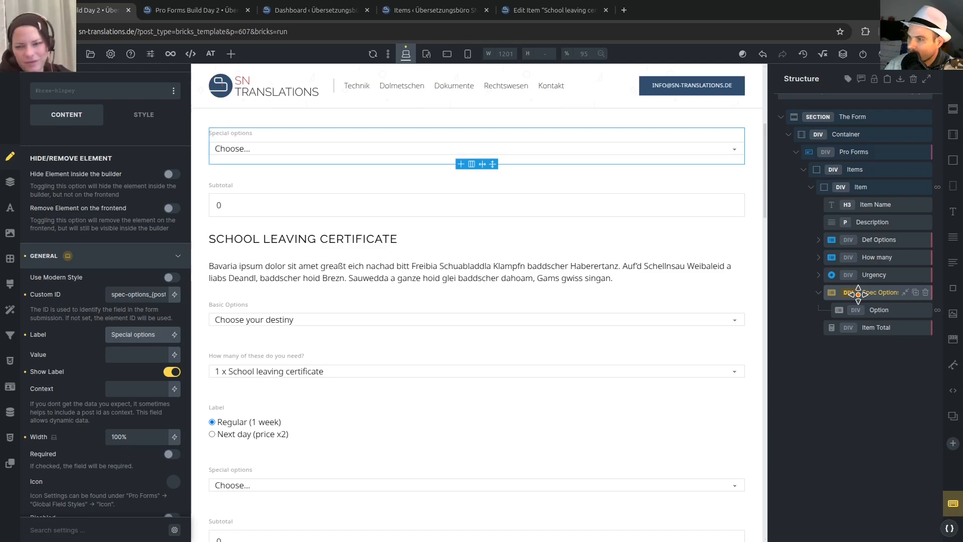
{"action": "scroll", "coordinate": [98, 402], "scroll_direction": "down", "scroll_amount": 2}
{"action": "scroll", "coordinate": [97, 400], "scroll_direction": "down", "scroll_amount": 2}
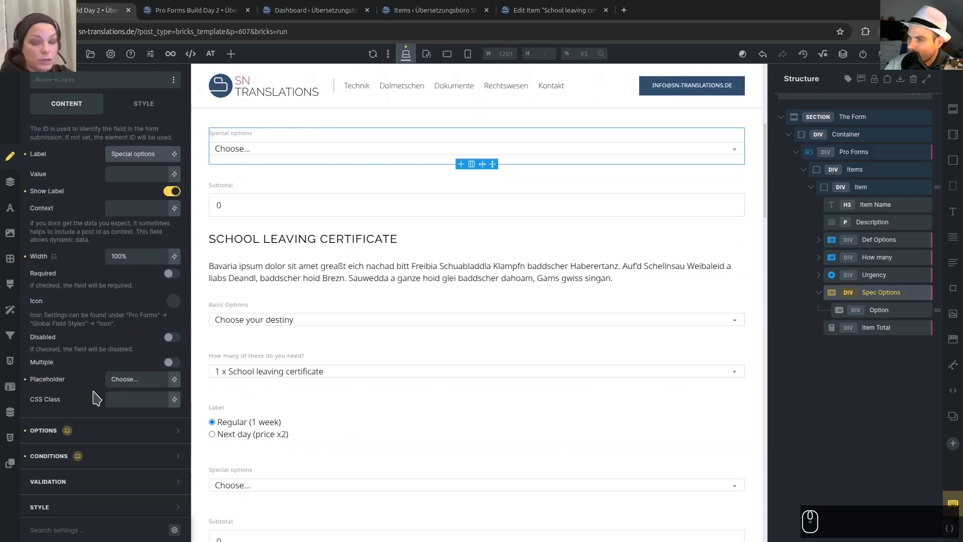
{"action": "left_click", "coordinate": [95, 457]}
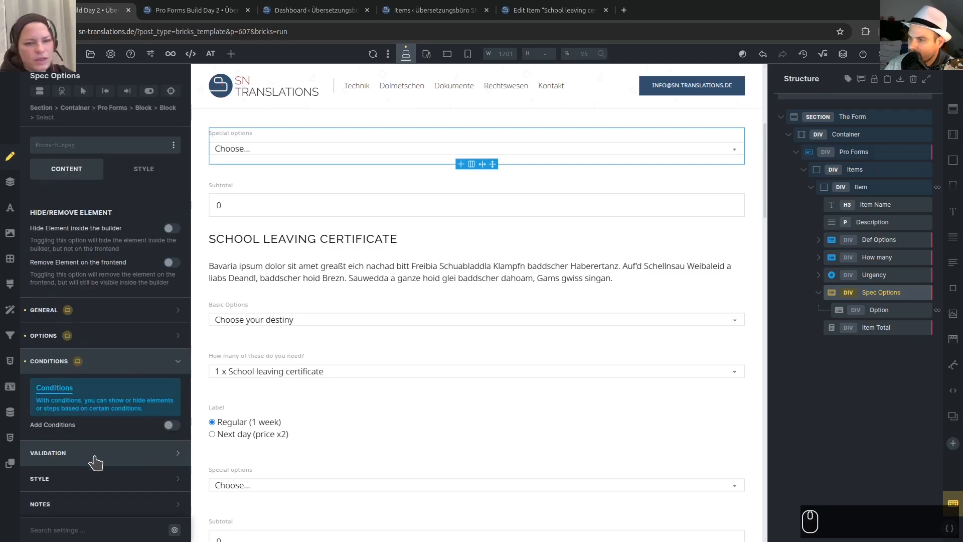
{"action": "left_click", "coordinate": [105, 363]}
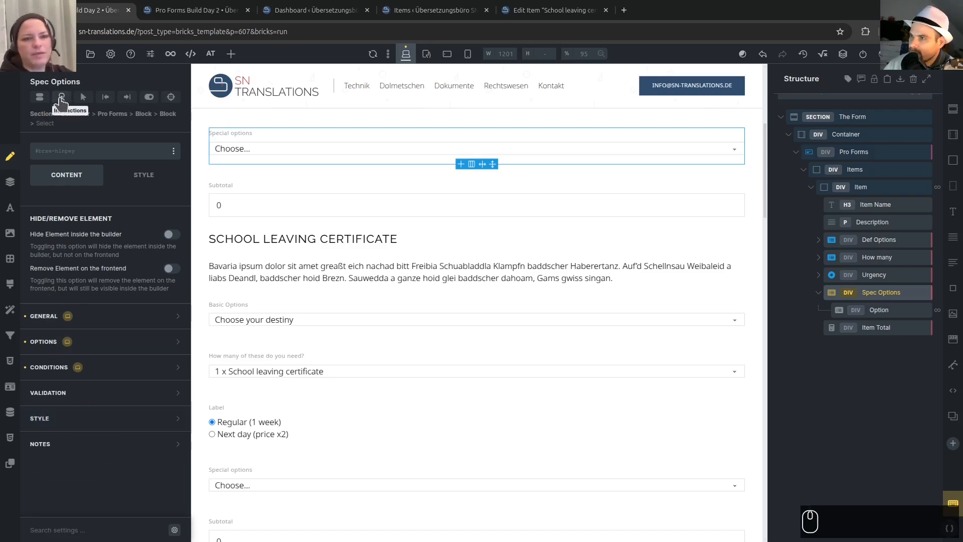
Add an element visibility condition to Spec Options and set its type to Post title.
{"action": "left_click", "coordinate": [62, 97]}
{"action": "left_click", "coordinate": [39, 97]}
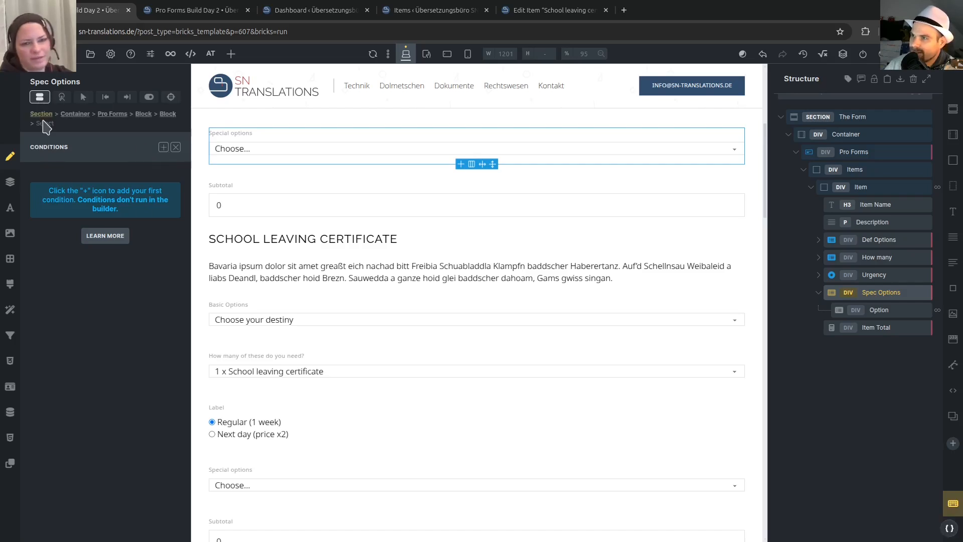
{"action": "left_click", "coordinate": [163, 148]}
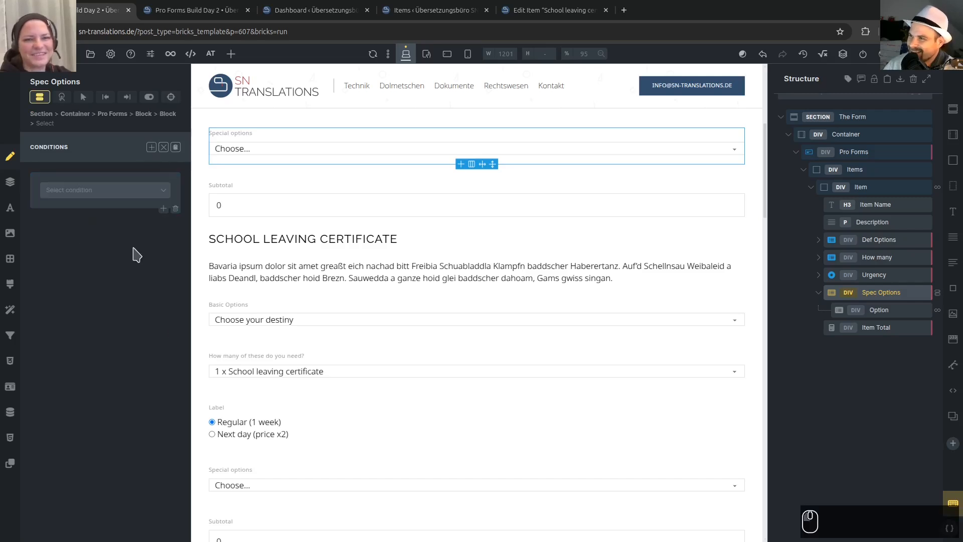
{"action": "left_click", "coordinate": [115, 196]}
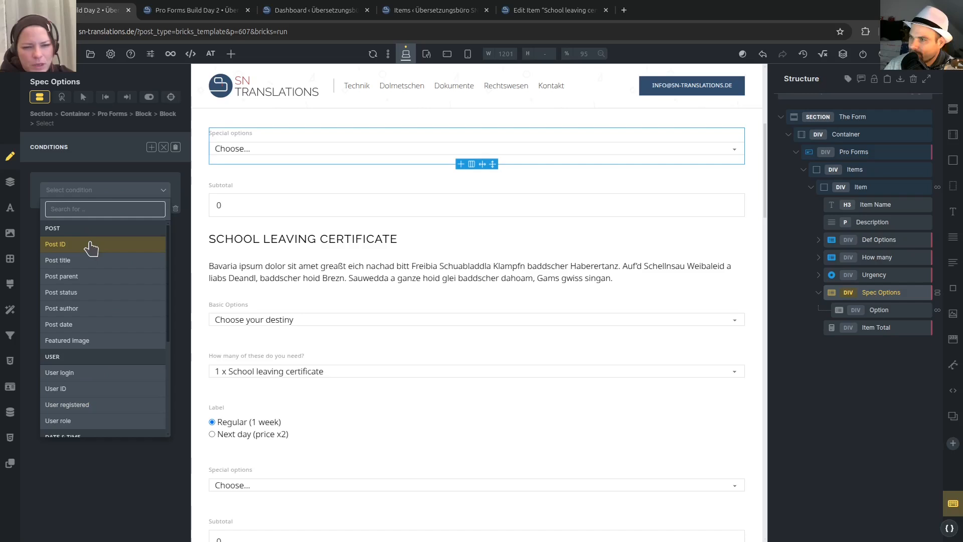
{"action": "left_click", "coordinate": [81, 264]}
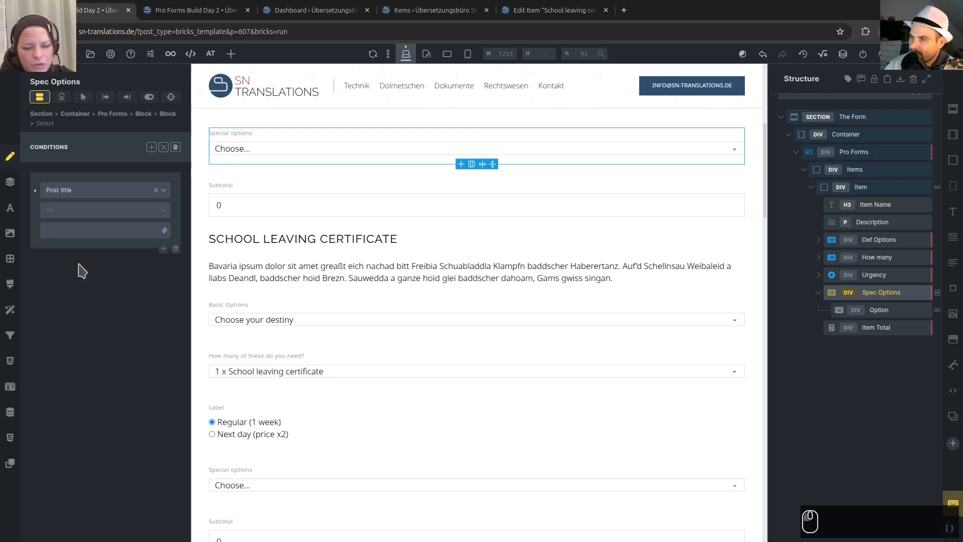
Look through the available condition types and search them for "count".
{"action": "left_click", "coordinate": [80, 191]}
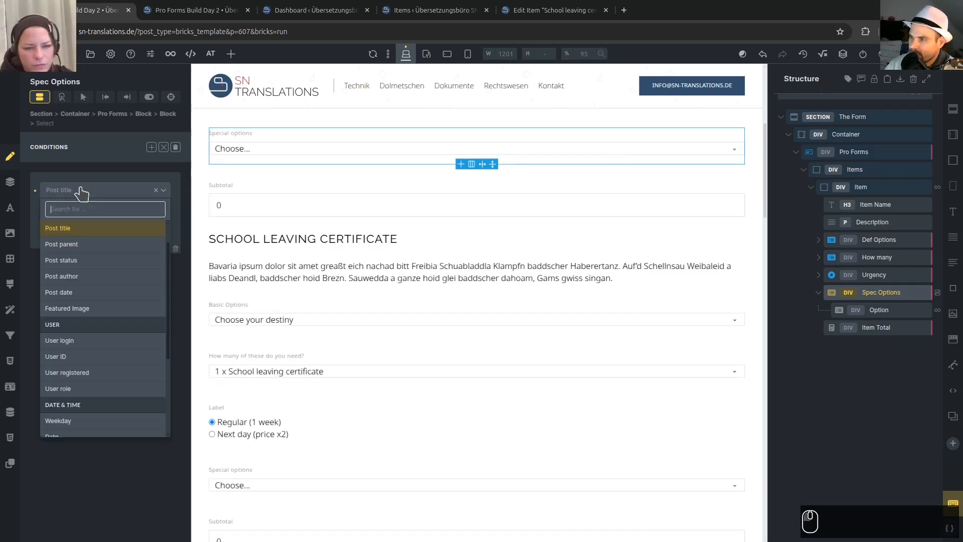
{"action": "scroll", "coordinate": [90, 270], "scroll_direction": "down", "scroll_amount": 2}
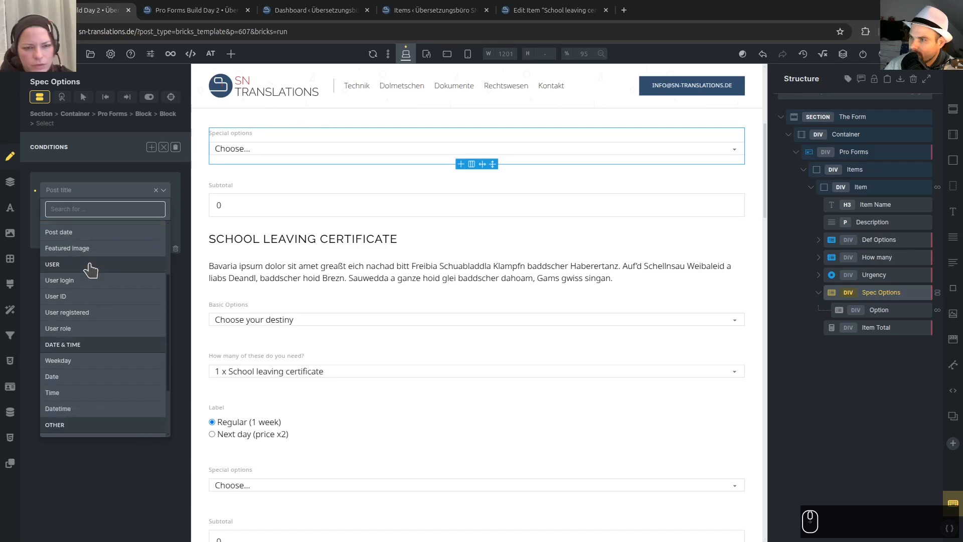
{"action": "scroll", "coordinate": [91, 269], "scroll_direction": "down", "scroll_amount": 2}
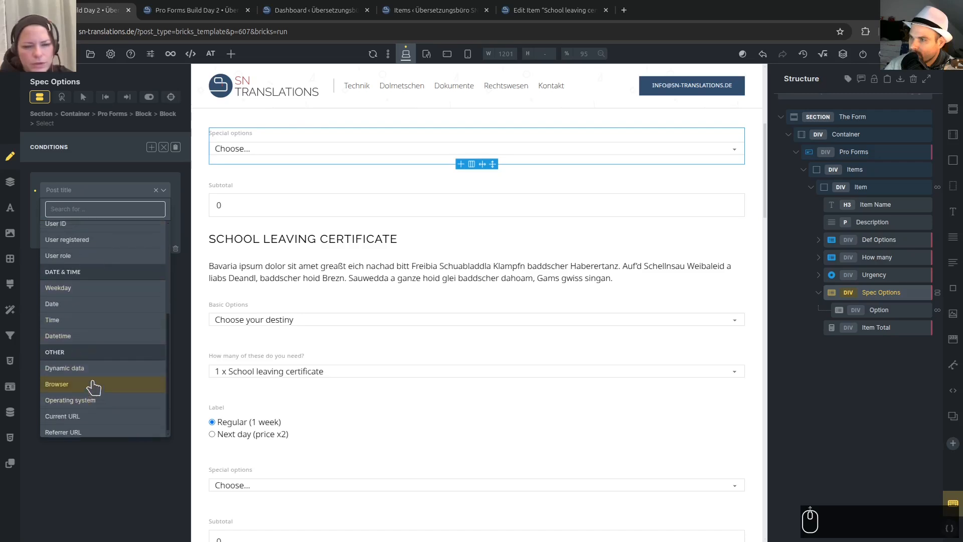
{"action": "scroll", "coordinate": [94, 387], "scroll_direction": "up", "scroll_amount": 5}
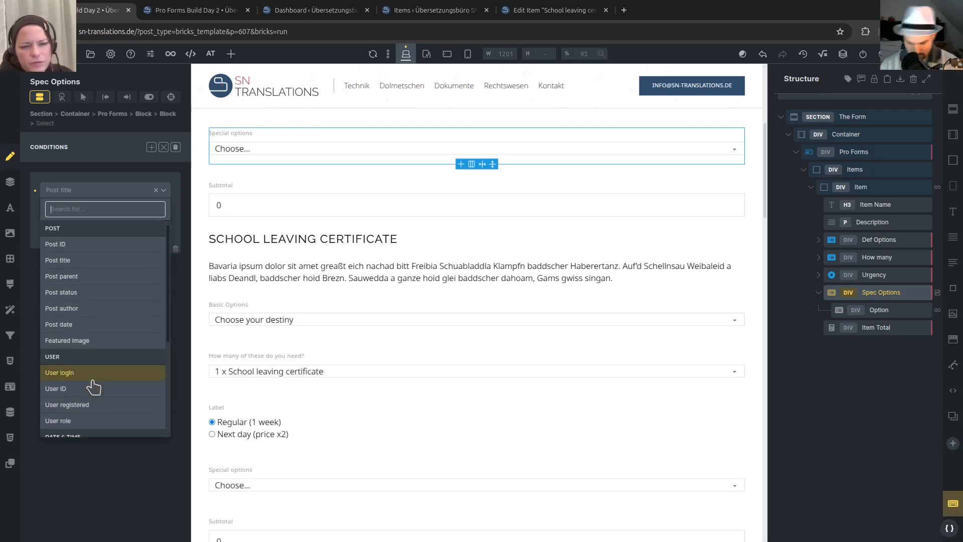
{"action": "type", "text": "cunt"}
{"action": "key", "text": "Home"}
{"action": "key", "text": "Right"}
{"action": "type", "text": "o"}
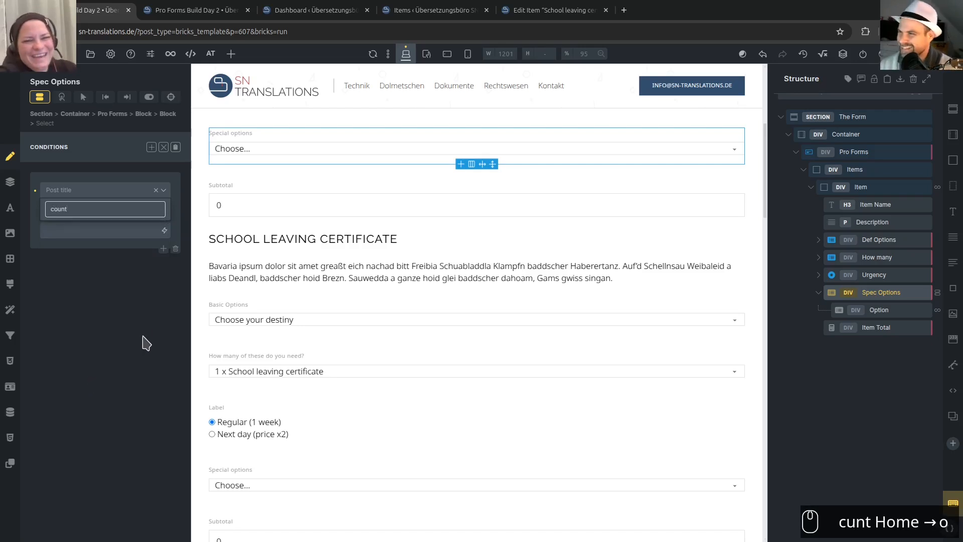
{"action": "key", "text": "Home"}
{"action": "key", "text": "shift+End"}
{"action": "key", "text": "Delete"}
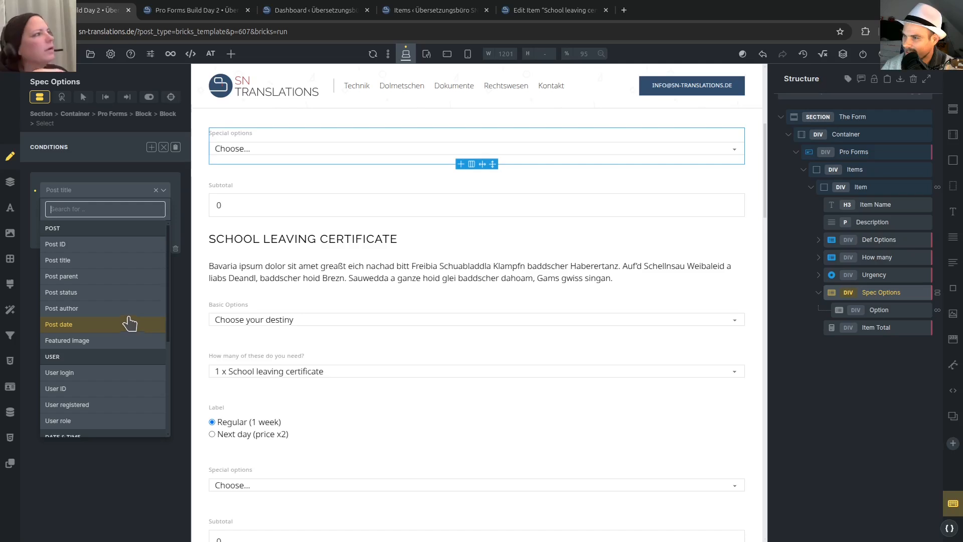
Change the Spec Options condition type to Dynamic data and open the choice of dynamic tags for it.
{"action": "scroll", "coordinate": [128, 324], "scroll_direction": "down", "scroll_amount": 3}
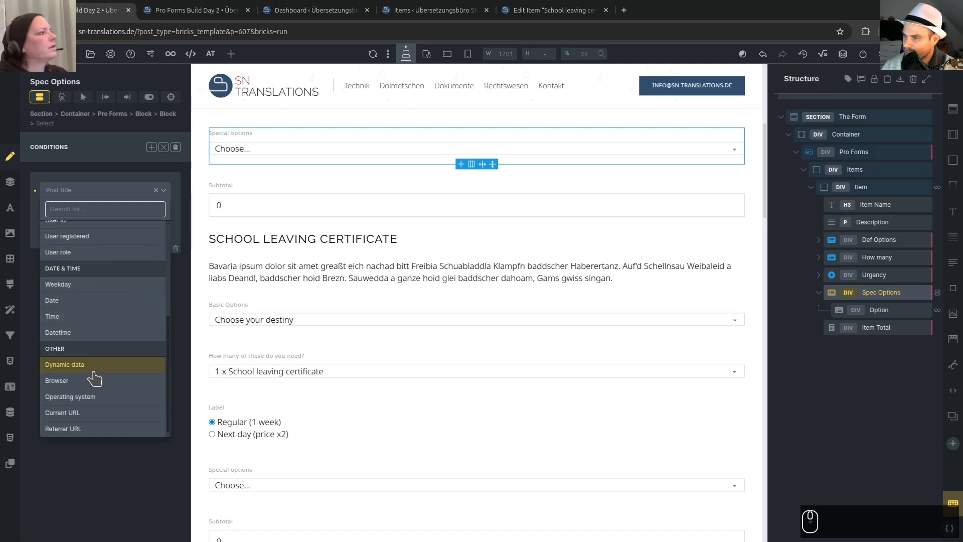
{"action": "left_click", "coordinate": [91, 371]}
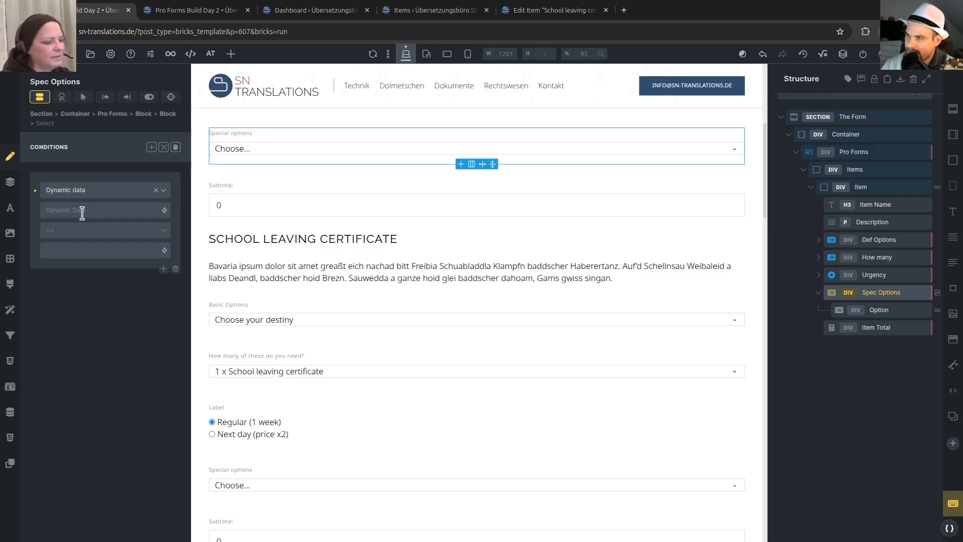
{"action": "left_click", "coordinate": [165, 211]}
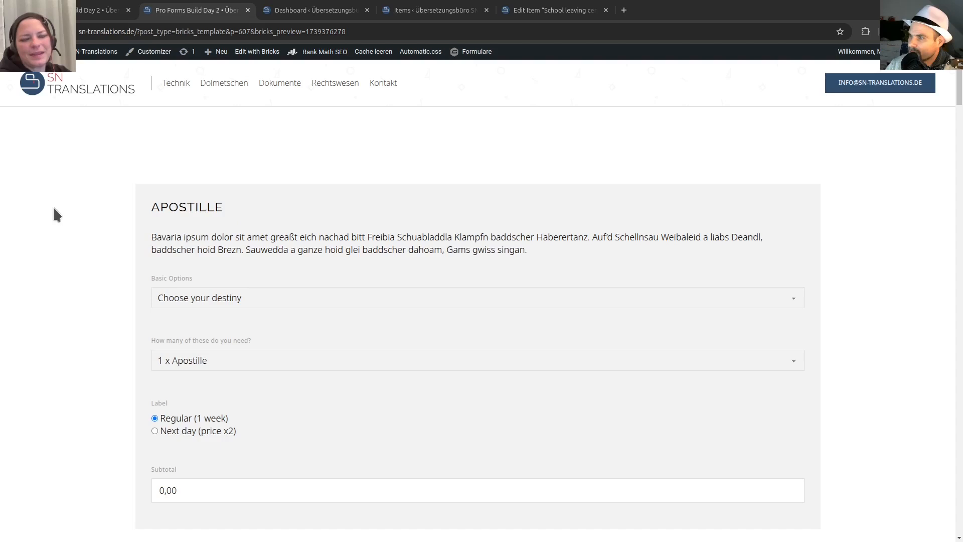
Test the Apostille item in the form preview by choosing "Apostille requested" as its basic option and resetting it to the placeholder.
{"action": "scroll", "coordinate": [129, 193], "scroll_direction": "down", "scroll_amount": 2}
{"action": "scroll", "coordinate": [266, 180], "scroll_direction": "up", "scroll_amount": 2}
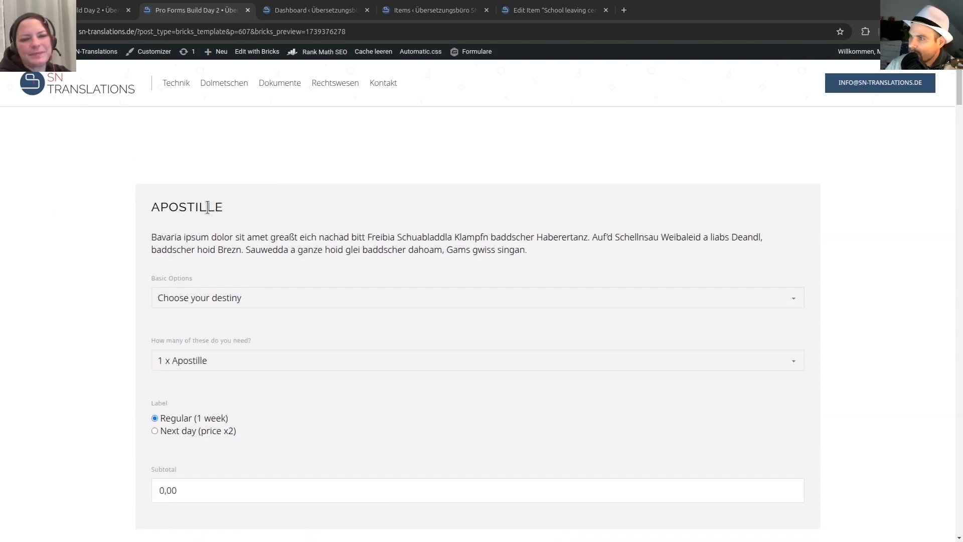
{"action": "scroll", "coordinate": [205, 207], "scroll_direction": "down", "scroll_amount": 1}
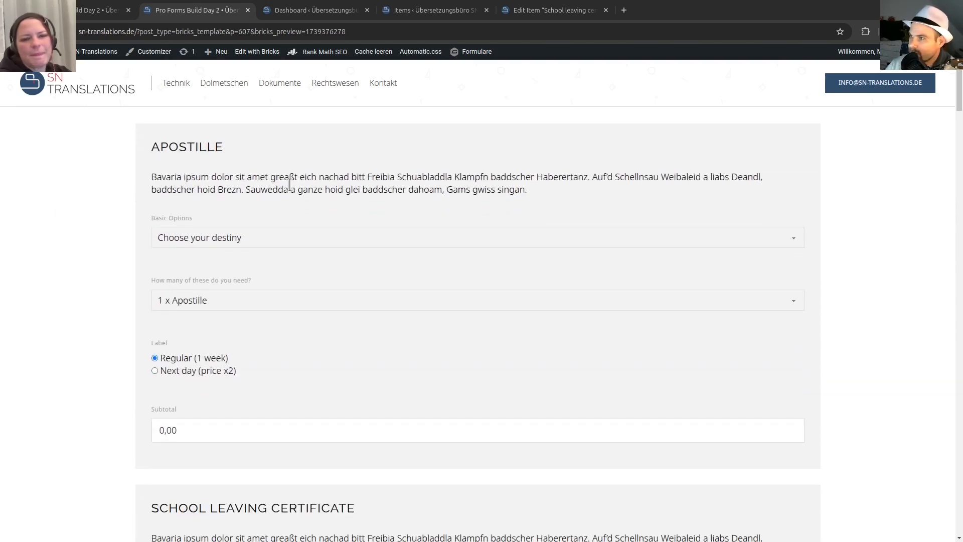
{"action": "left_click", "coordinate": [216, 239]}
{"action": "left_click", "coordinate": [200, 272]}
{"action": "left_click", "coordinate": [200, 240]}
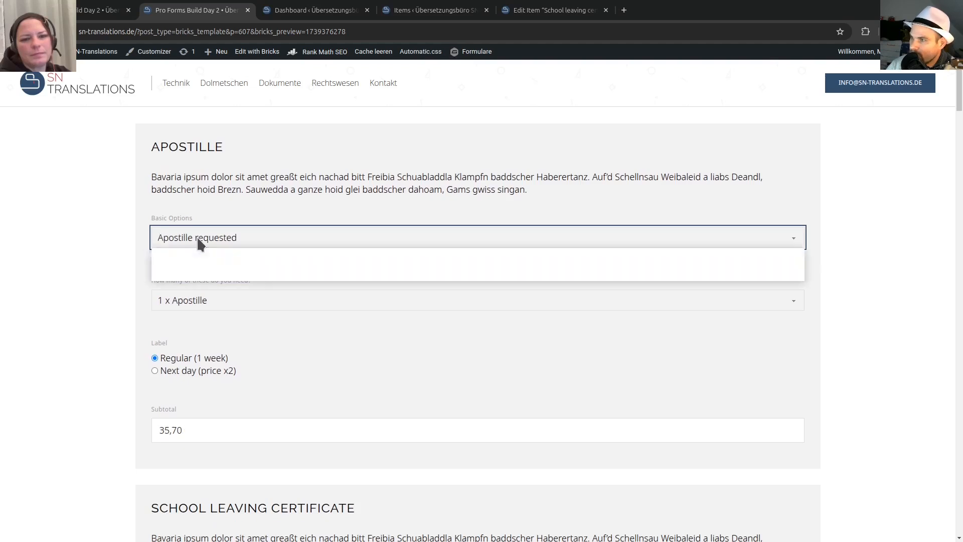
{"action": "left_click", "coordinate": [198, 256]}
Examine the special options offered for the School Leaving Certificate and Divorce Decree items in the preview.
{"action": "scroll", "coordinate": [98, 205], "scroll_direction": "down", "scroll_amount": 6}
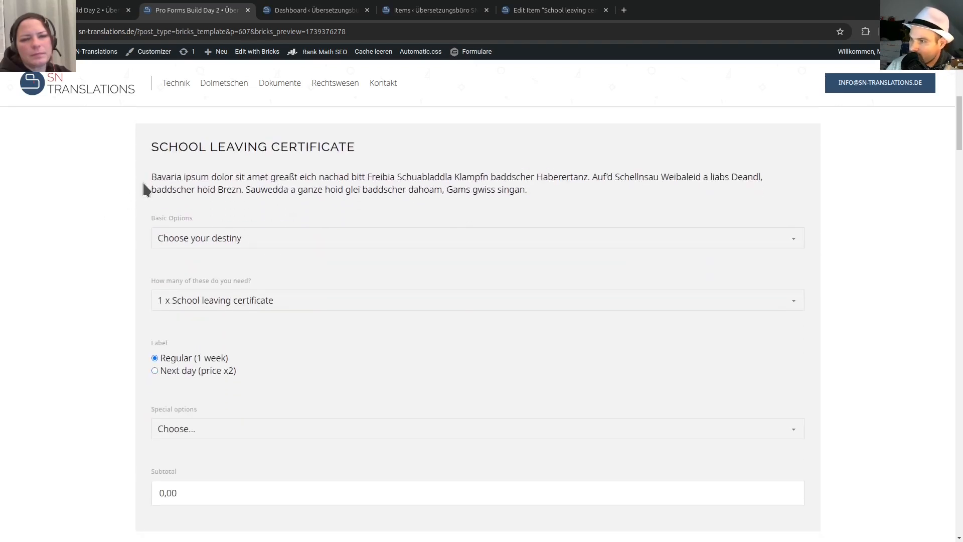
{"action": "left_click", "coordinate": [194, 429]}
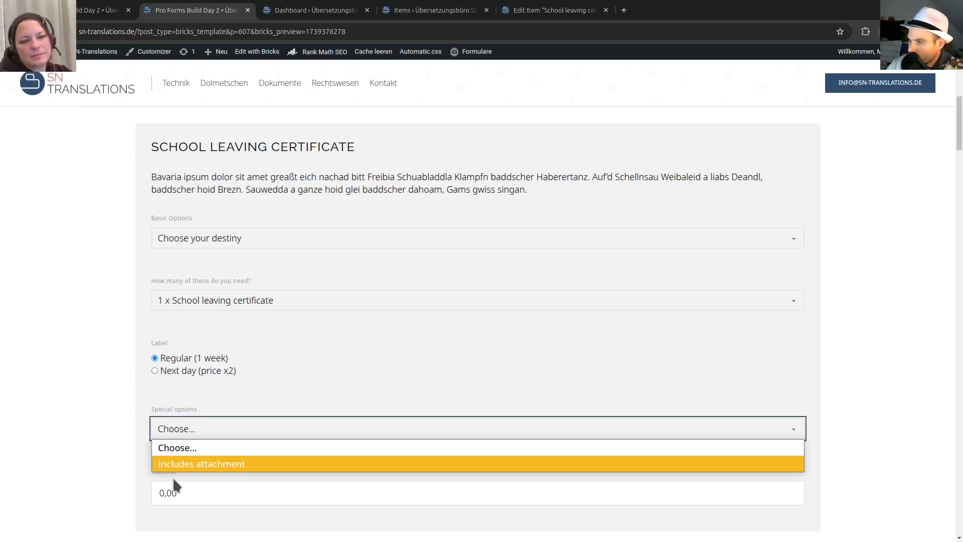
{"action": "left_click", "coordinate": [74, 387]}
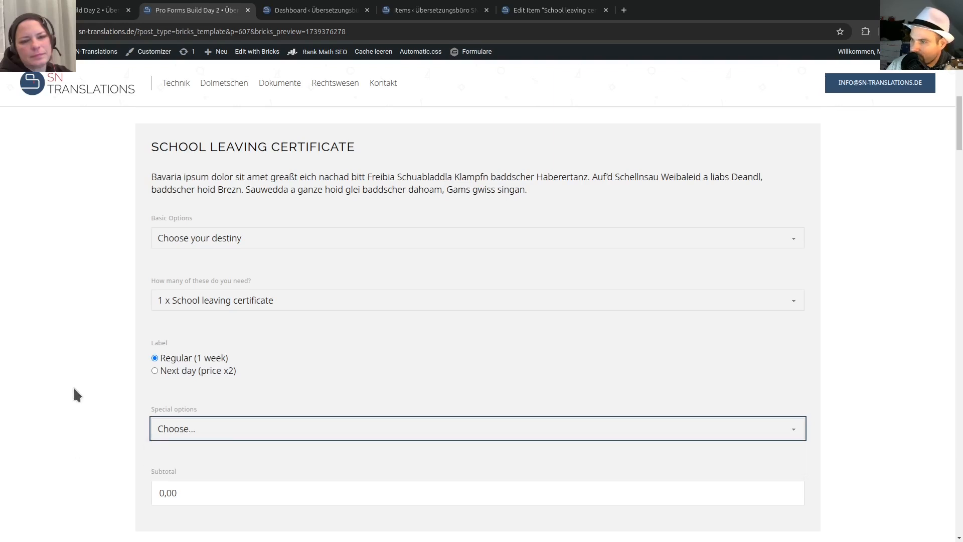
{"action": "scroll", "coordinate": [85, 341], "scroll_direction": "down", "scroll_amount": 6}
{"action": "scroll", "coordinate": [70, 326], "scroll_direction": "down", "scroll_amount": 8}
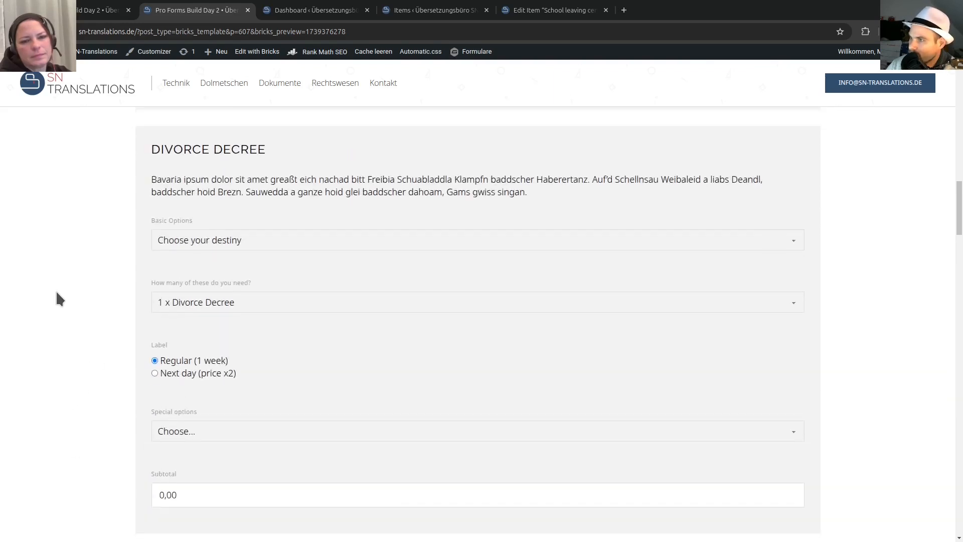
{"action": "scroll", "coordinate": [120, 431], "scroll_direction": "down", "scroll_amount": 1}
{"action": "left_click", "coordinate": [241, 370]}
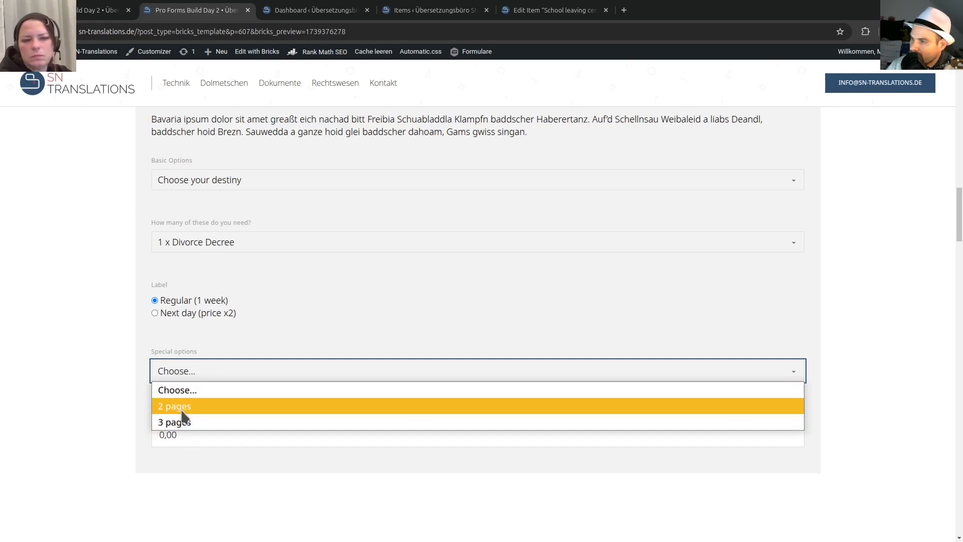
{"action": "left_click", "coordinate": [113, 348]}
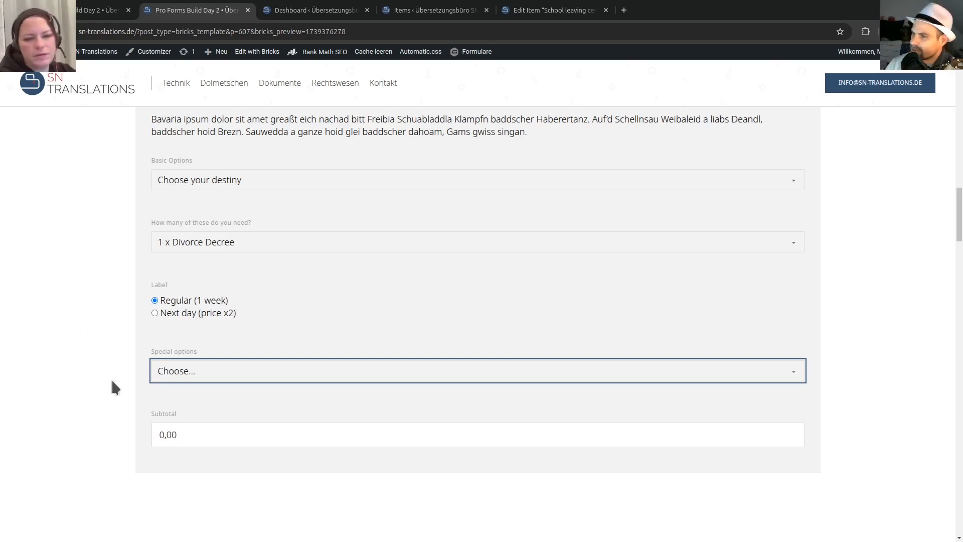
Recheck the Apostille and School Leaving Certificate items in the preview and return to the Bricks builder.
{"action": "scroll", "coordinate": [113, 383], "scroll_direction": "up", "scroll_amount": 10}
{"action": "scroll", "coordinate": [112, 386], "scroll_direction": "up", "scroll_amount": 14}
{"action": "scroll", "coordinate": [215, 262], "scroll_direction": "down", "scroll_amount": 8}
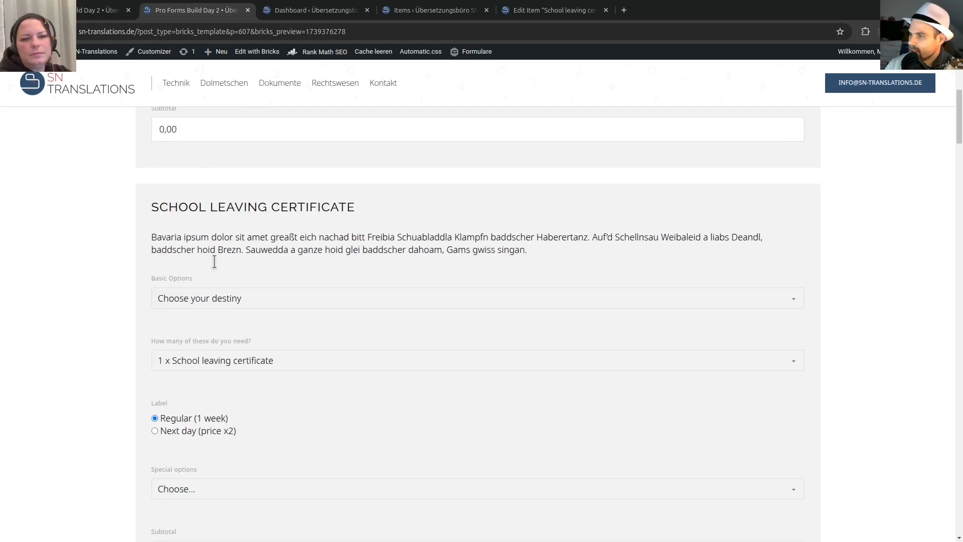
{"action": "scroll", "coordinate": [219, 358], "scroll_direction": "down", "scroll_amount": 7}
{"action": "scroll", "coordinate": [264, 245], "scroll_direction": "up", "scroll_amount": 2}
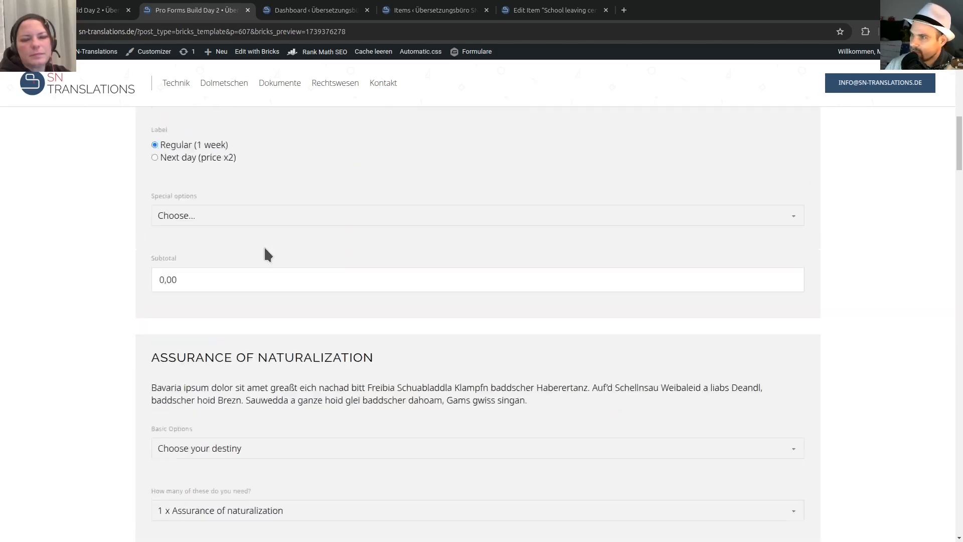
{"action": "scroll", "coordinate": [266, 249], "scroll_direction": "up", "scroll_amount": 2}
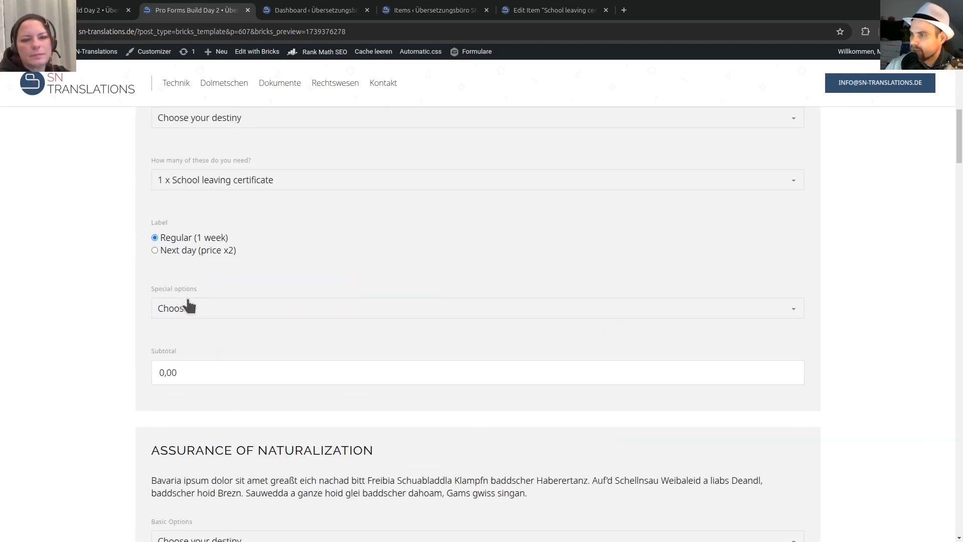
{"action": "left_click", "coordinate": [102, 10]}
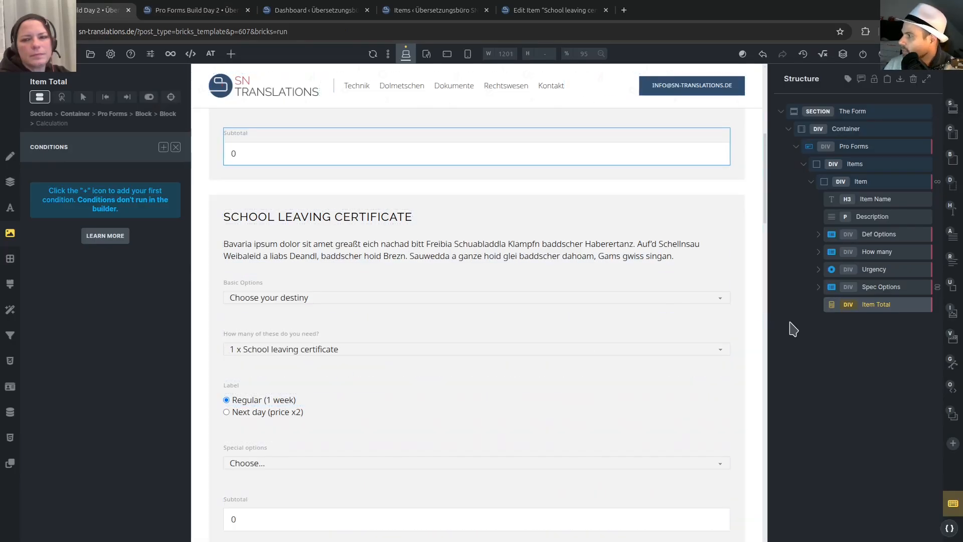
Examine the Spec Options select's display condition and the query loop type of its nested Option element.
{"action": "left_click", "coordinate": [873, 287]}
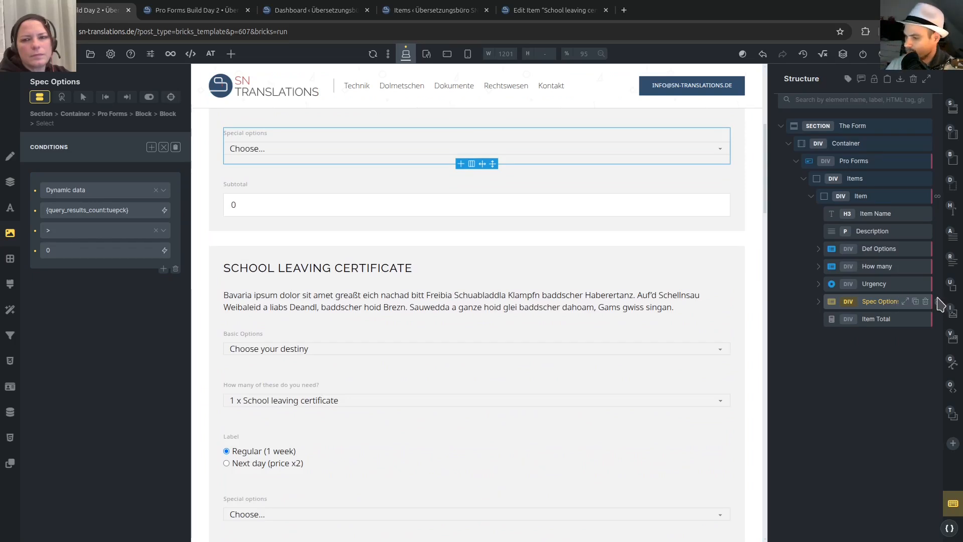
{"action": "left_click", "coordinate": [819, 301]}
{"action": "left_click", "coordinate": [880, 319]}
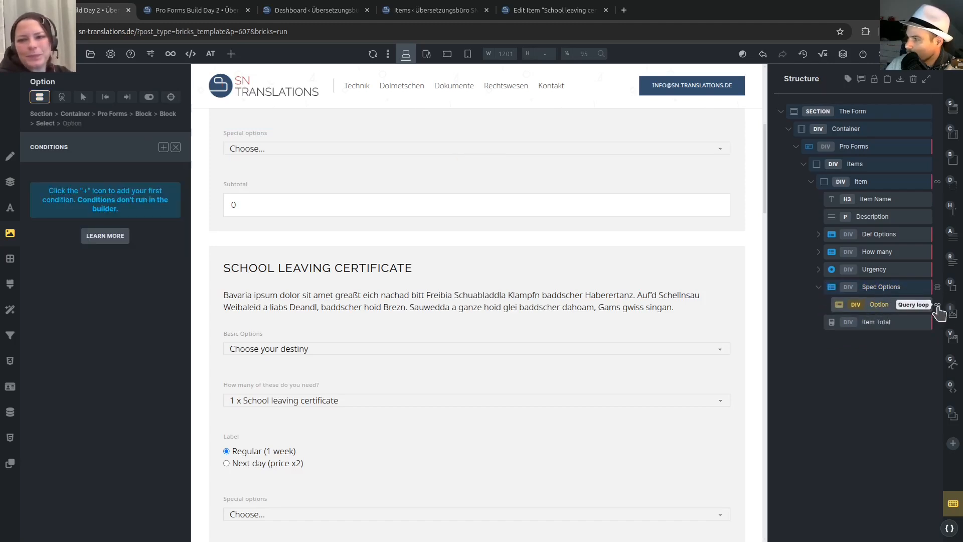
{"action": "left_click", "coordinate": [176, 147]}
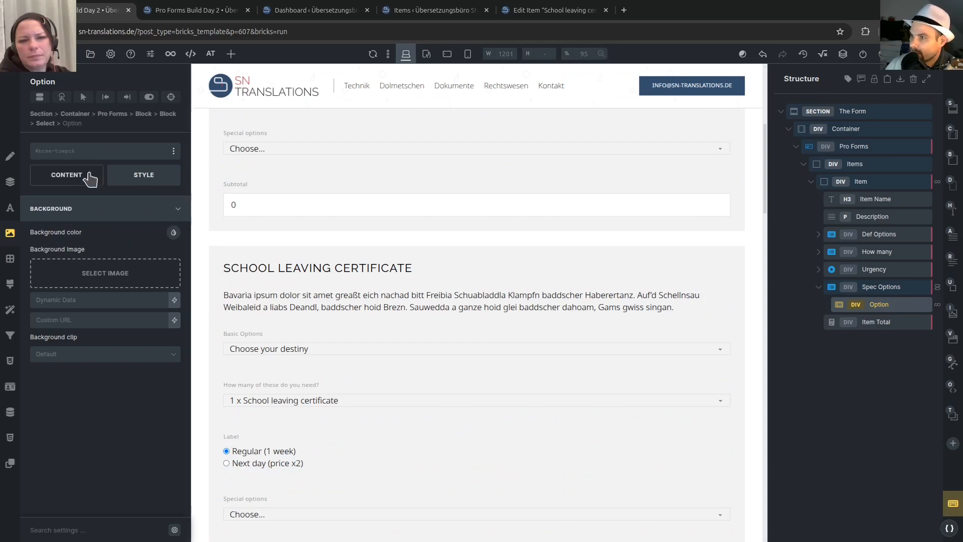
{"action": "left_click", "coordinate": [78, 187]}
{"action": "left_click", "coordinate": [174, 221]}
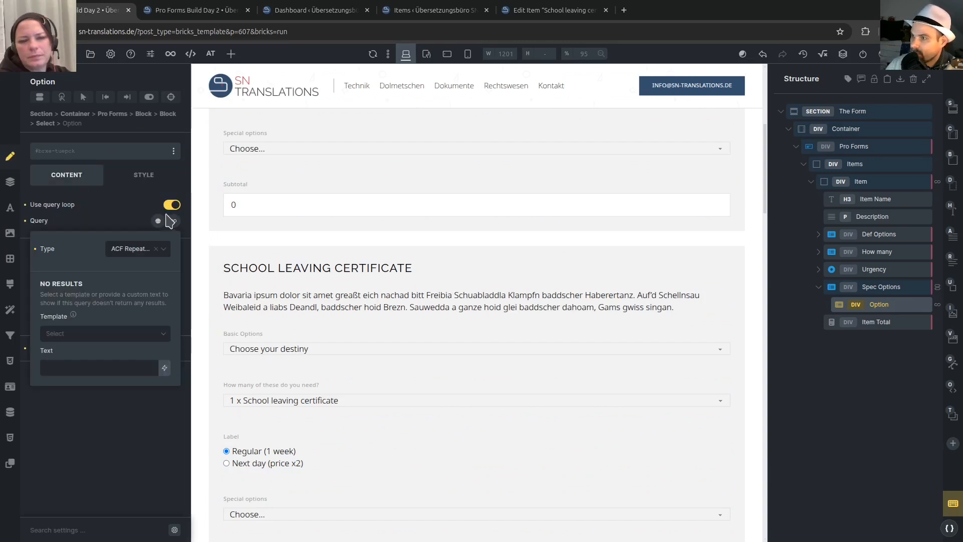
{"action": "left_click", "coordinate": [129, 249]}
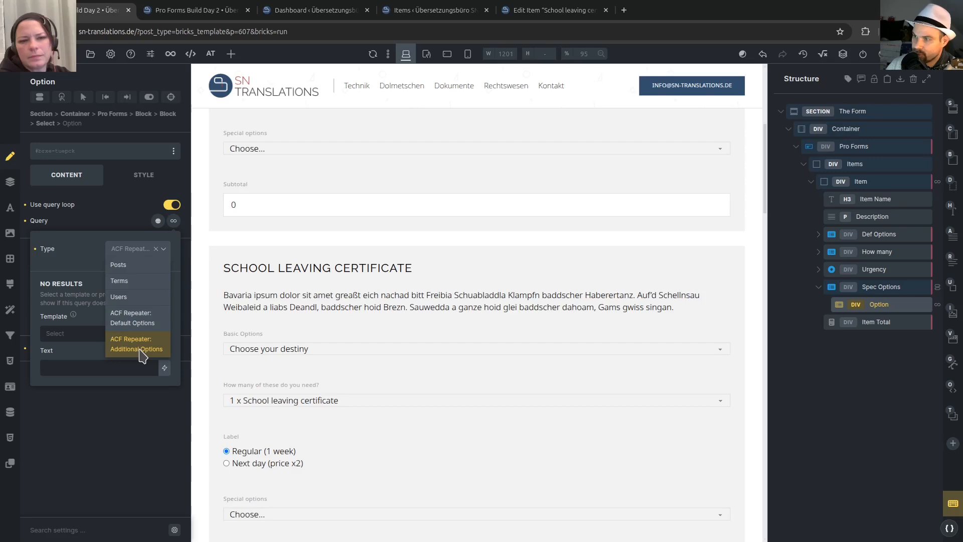
{"action": "left_click", "coordinate": [70, 224]}
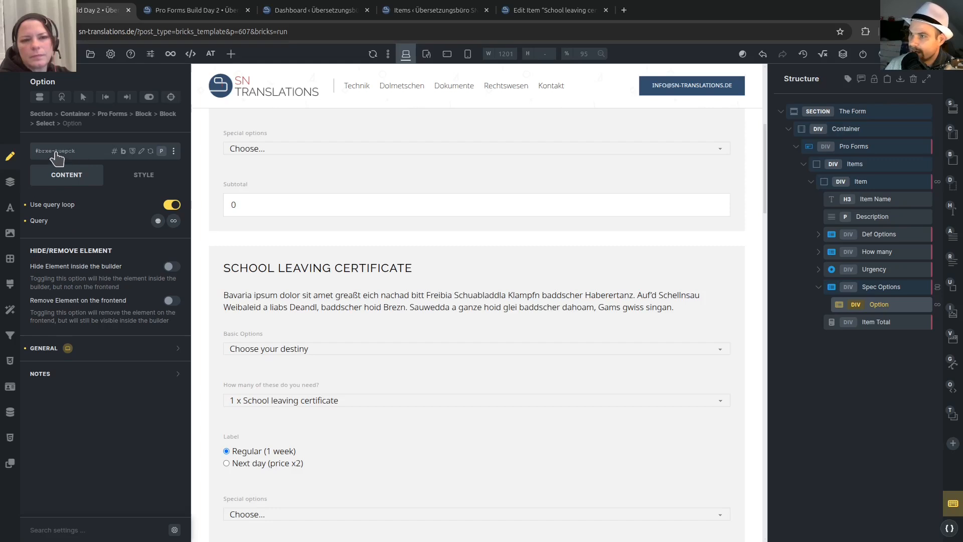
Compare the query results count tag in the Spec Options condition with the nested Option element's ID and query settings.
{"action": "left_click", "coordinate": [935, 290]}
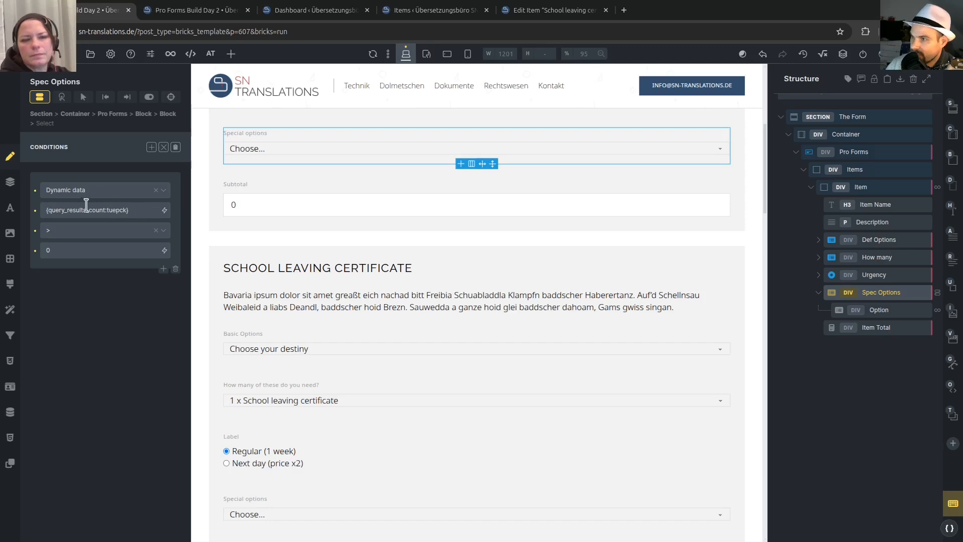
{"action": "left_click_drag", "start_coordinate": [49, 210], "coordinate": [102, 210]}
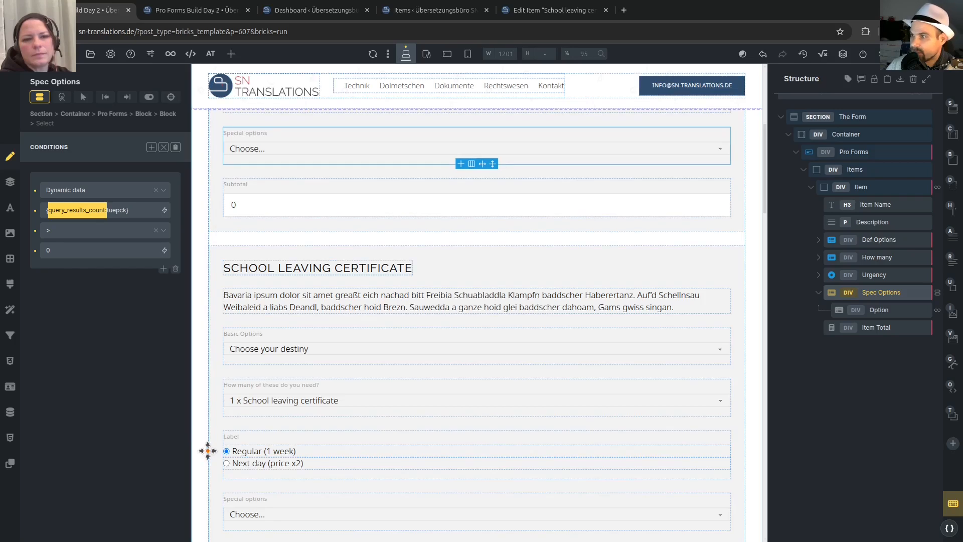
{"action": "left_click", "coordinate": [879, 311]}
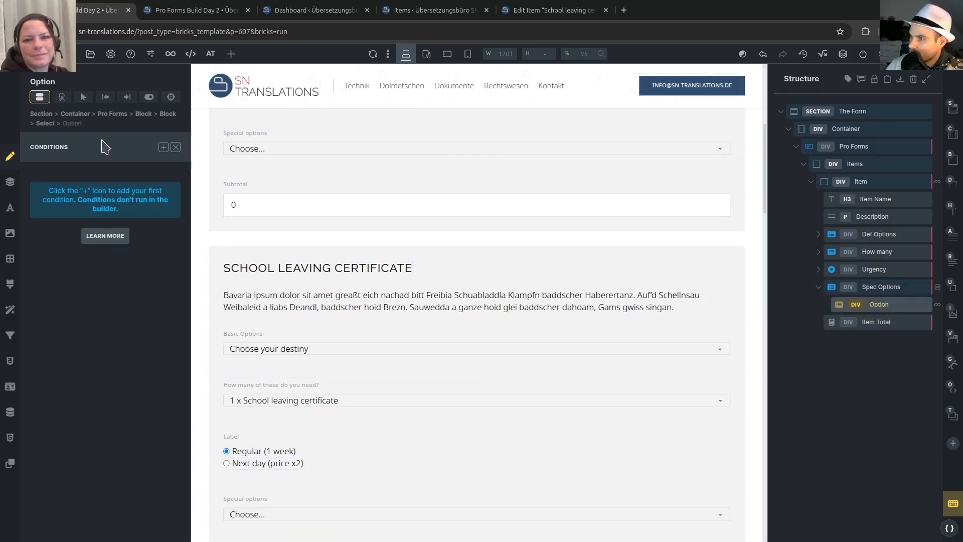
{"action": "left_click", "coordinate": [175, 147]}
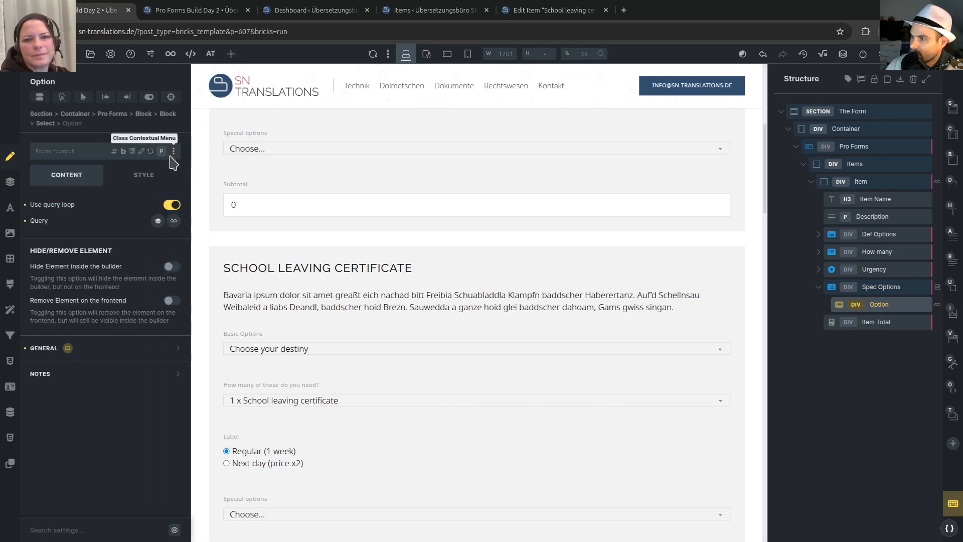
{"action": "left_click", "coordinate": [174, 220]}
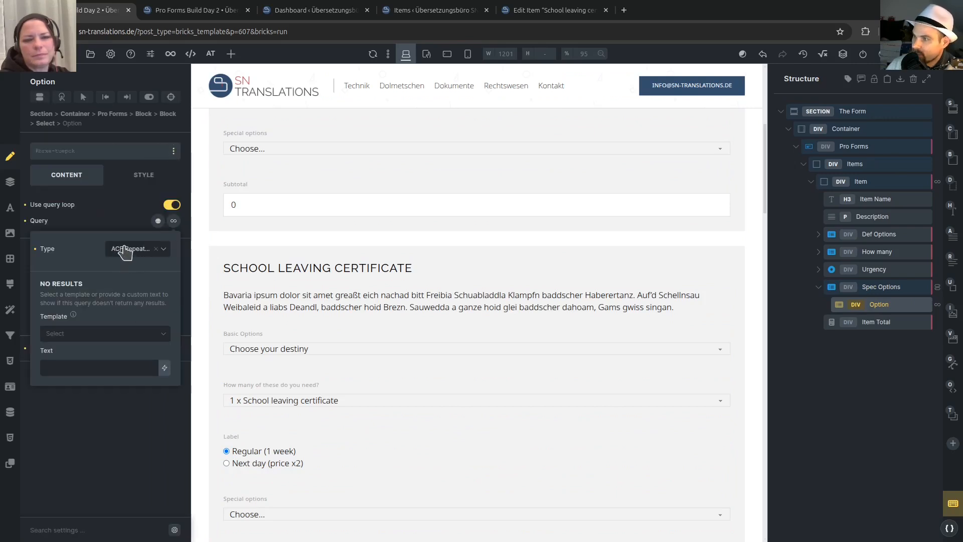
{"action": "left_click", "coordinate": [116, 218]}
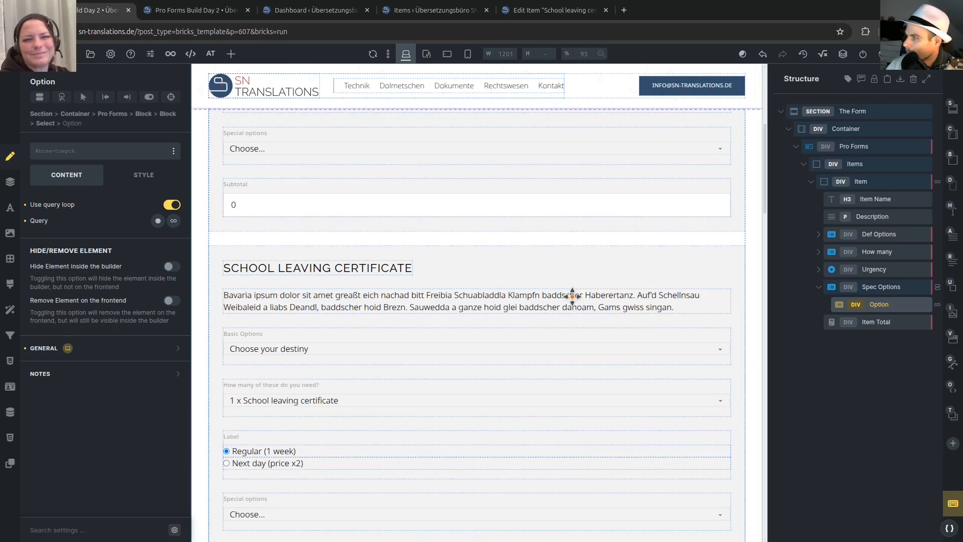
Change the final line of the Item Total formula to ((defaults + specials) * howmany) * urgency.
{"action": "left_click", "coordinate": [872, 321]}
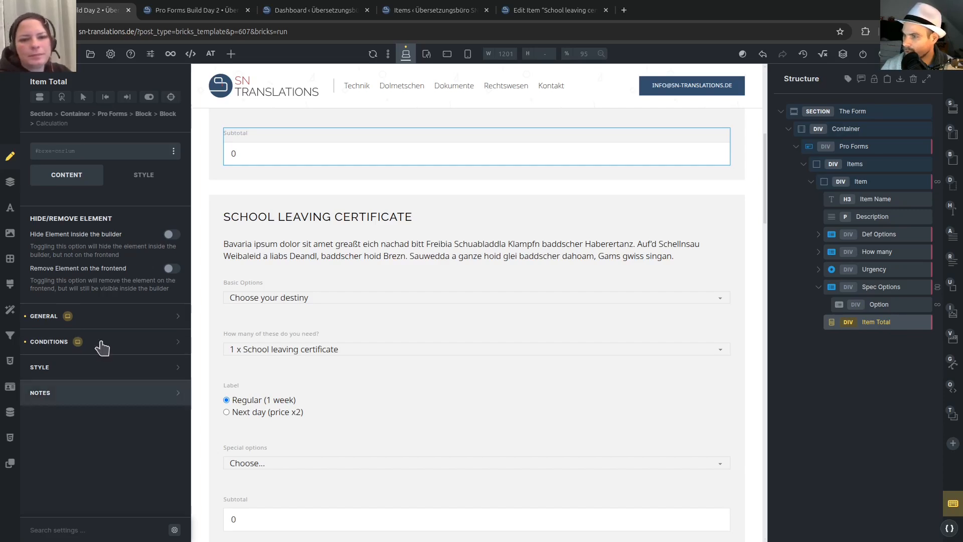
{"action": "left_click", "coordinate": [89, 318]}
{"action": "scroll", "coordinate": [101, 281], "scroll_direction": "down", "scroll_amount": 10}
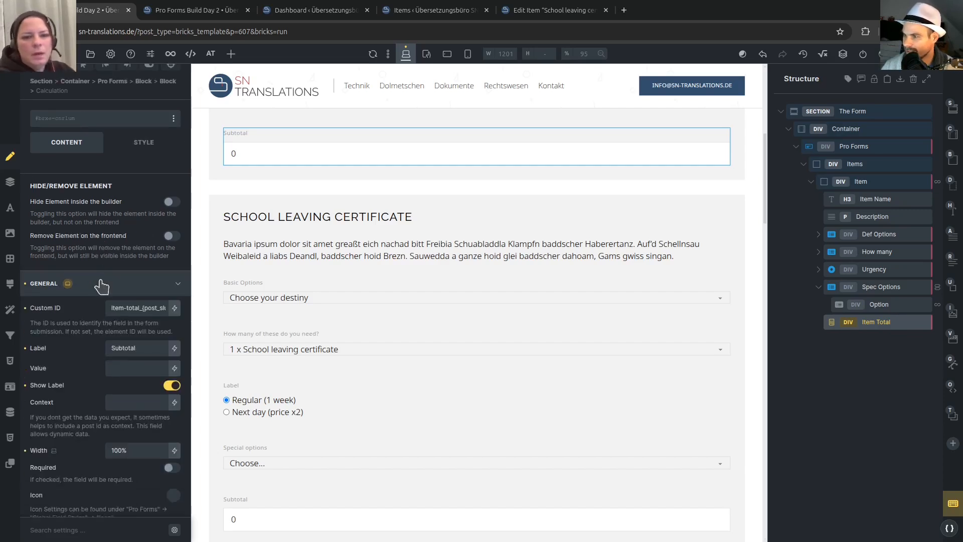
{"action": "left_click_drag", "start_coordinate": [179, 237], "coordinate": [169, 403]}
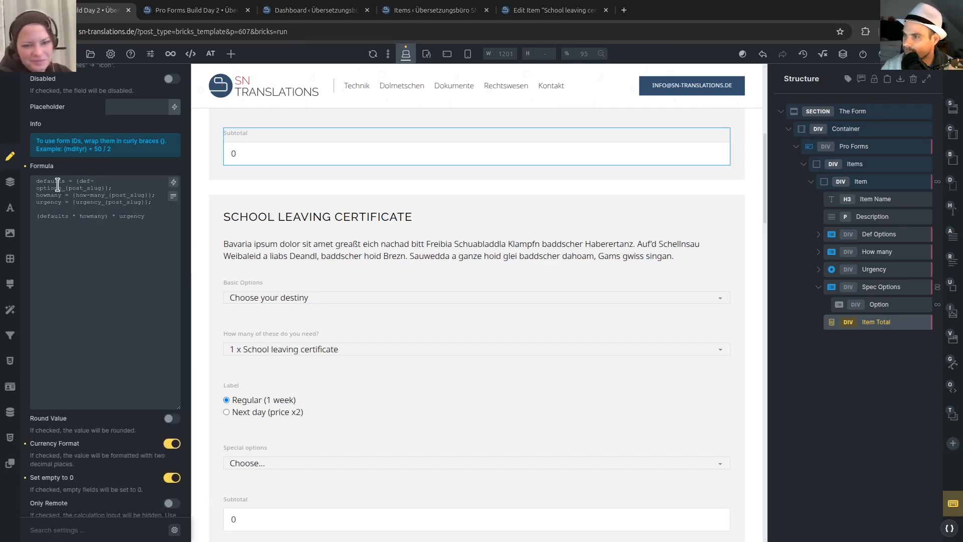
{"action": "left_click", "coordinate": [72, 216]}
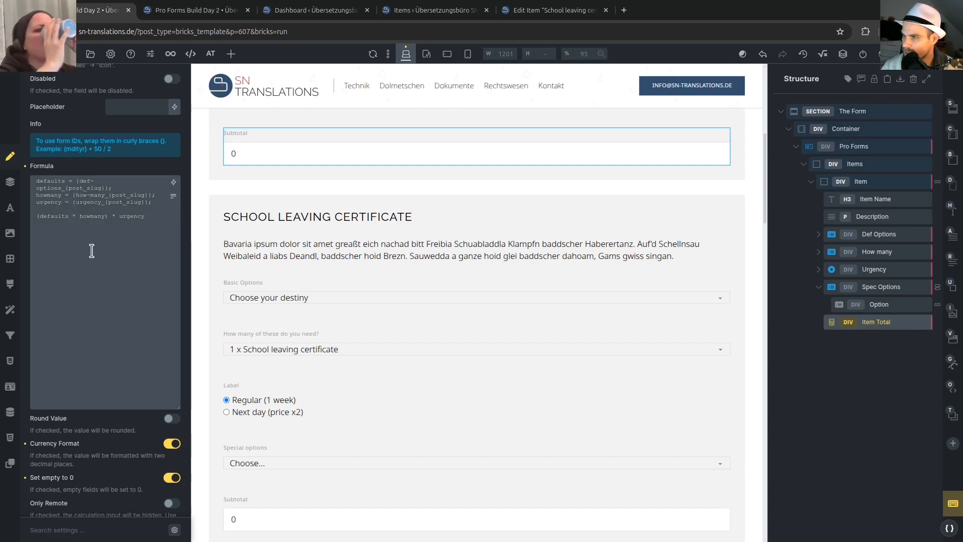
{"action": "type", "text": "+ "}
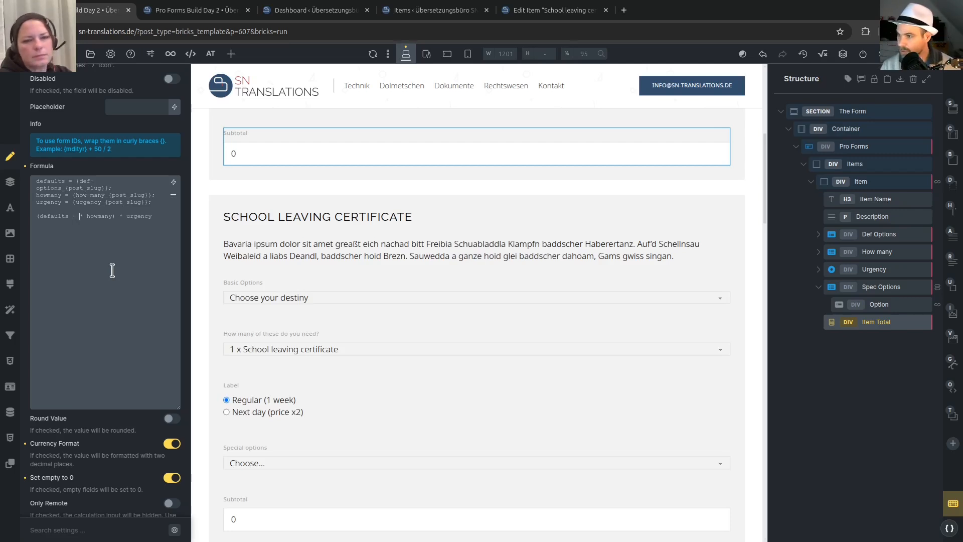
{"action": "type", "text": "speci"}
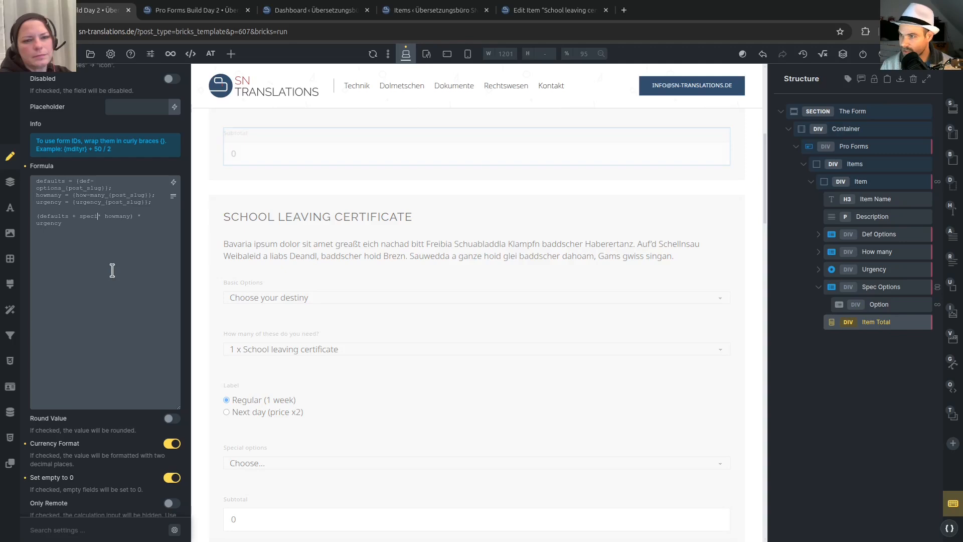
{"action": "type", "text": "als"}
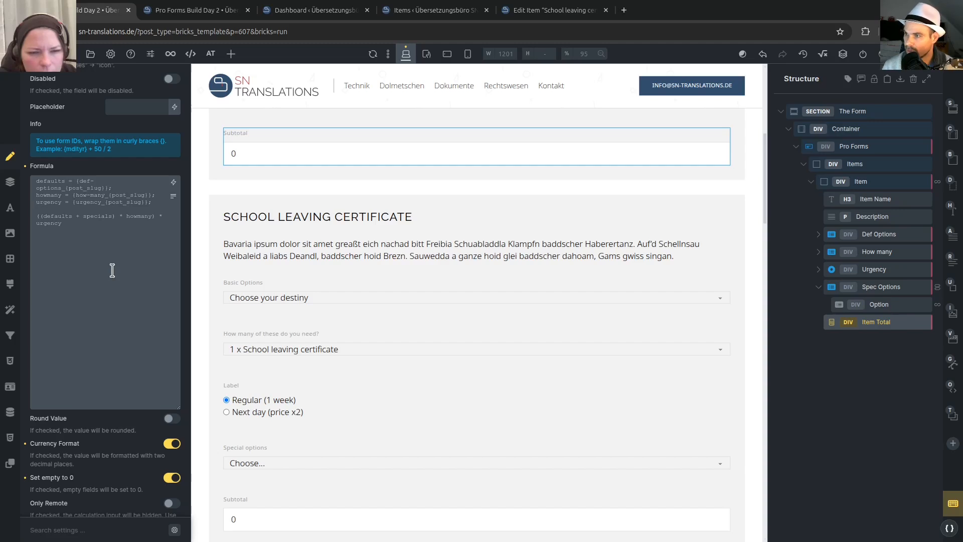
Define specials = {spec-options_{post_slug}}; below the defaults line in the Item Total formula, using the Spec Options custom ID, and save the template.
{"action": "key", "text": "Return"}
{"action": "key", "text": "Up"}
{"action": "type", "text": "spec"}
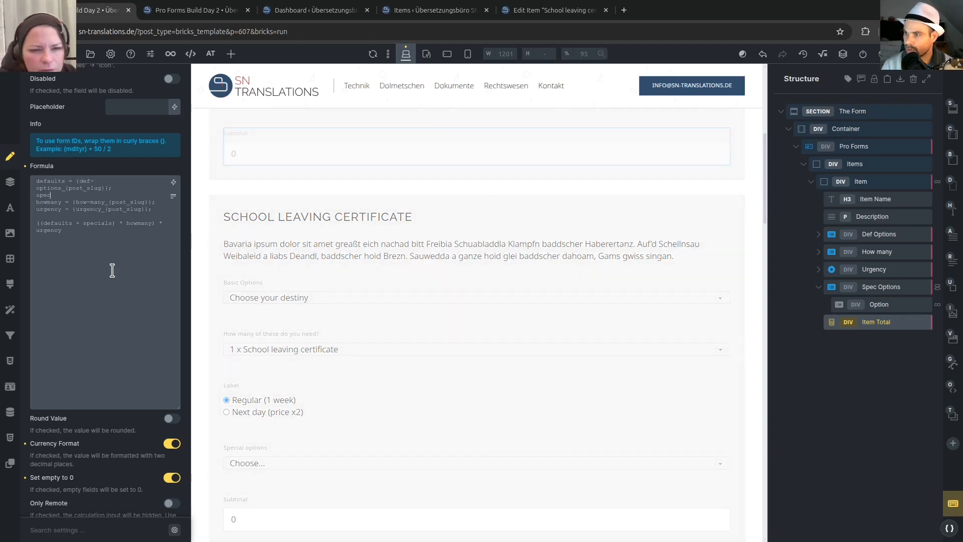
{"action": "type", "text": "ials = "}
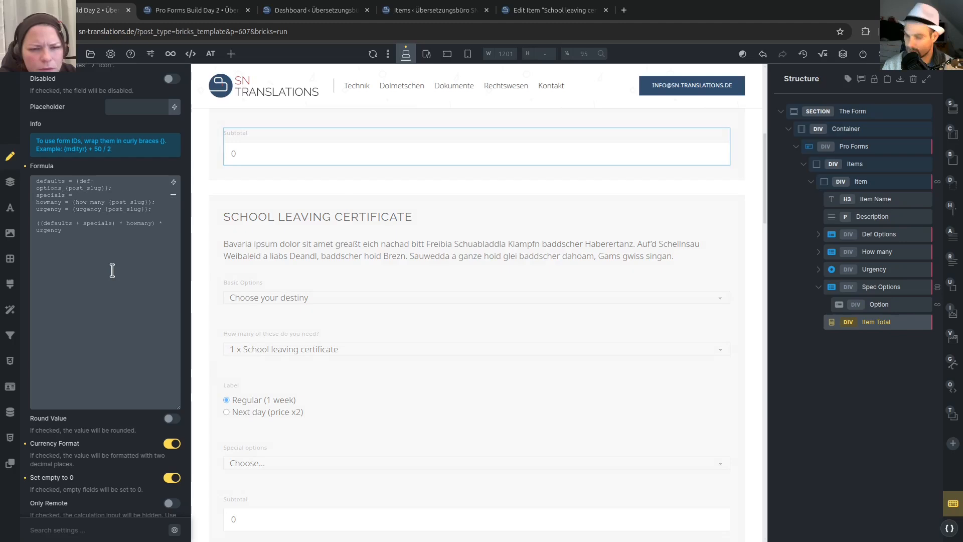
{"action": "type", "text": "{"}
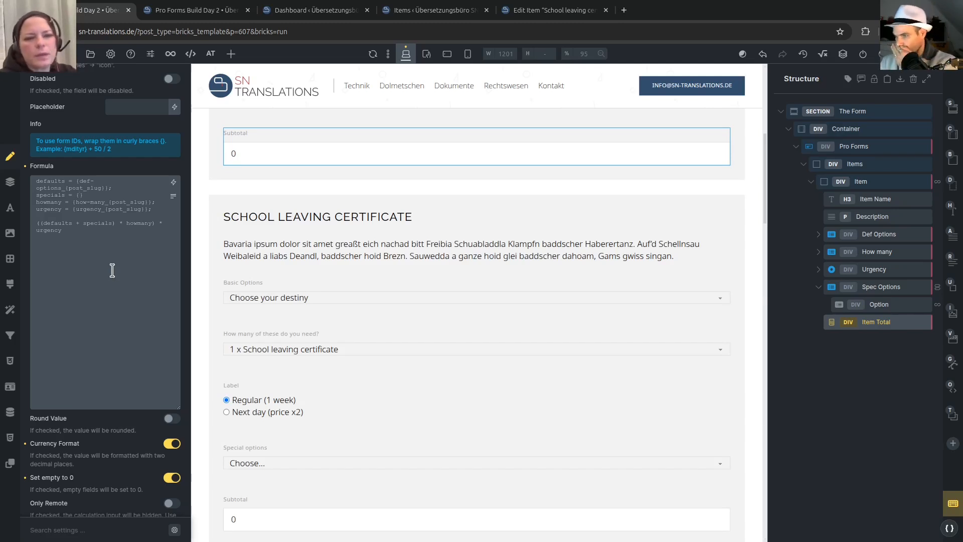
{"action": "left_click", "coordinate": [909, 290]}
{"action": "triple_click", "coordinate": [121, 326]}
{"action": "left_click", "coordinate": [875, 321]}
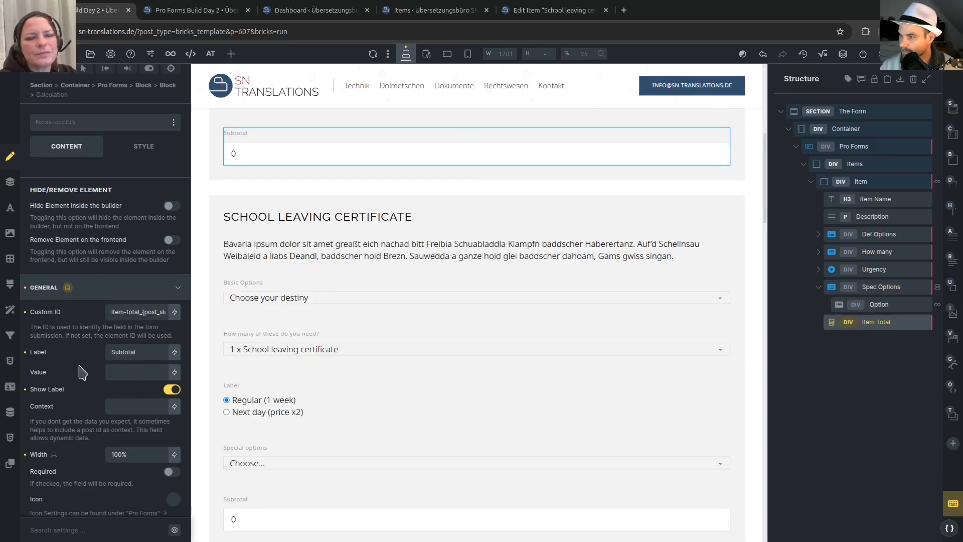
{"action": "scroll", "coordinate": [83, 371], "scroll_direction": "down", "scroll_amount": 6}
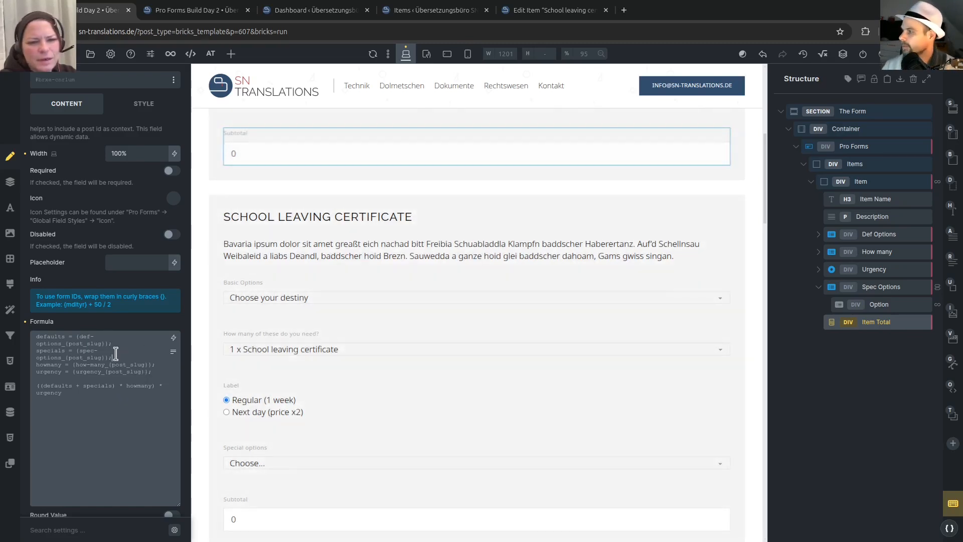
{"action": "key", "text": "ctrl+s"}
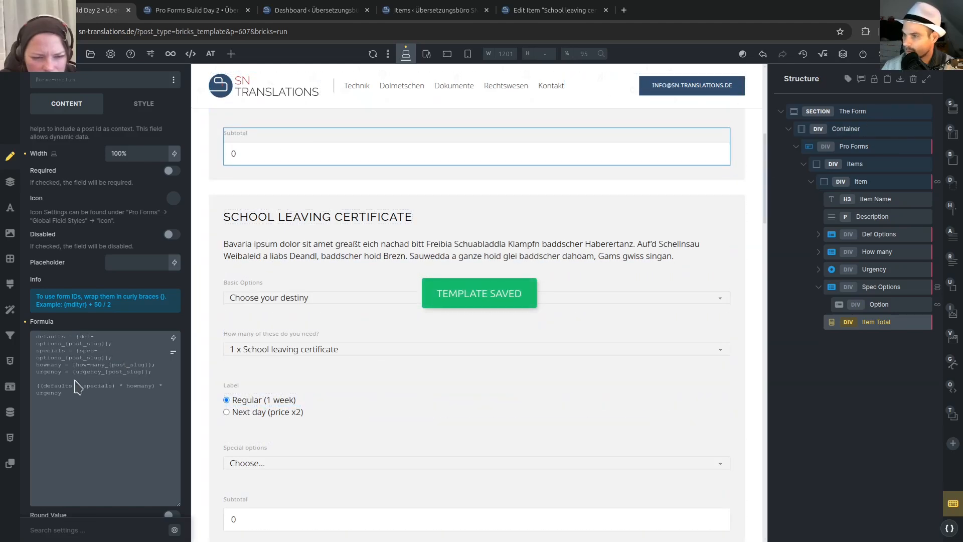
{"action": "left_click", "coordinate": [37, 386]}
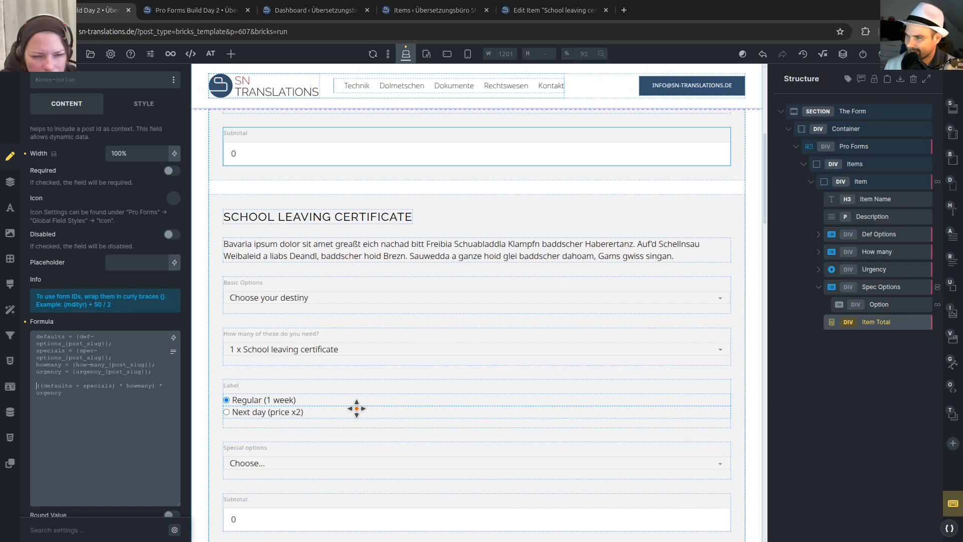
{"action": "key", "text": "Delete"}
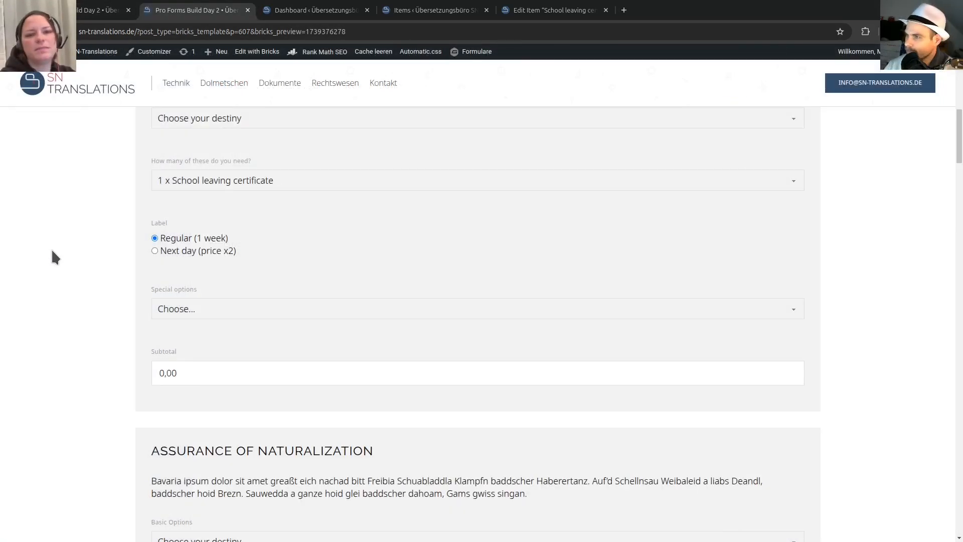
Test the Assurance of Naturalization item in the form preview with "No apostille included" as its basic option and check its subtotal.
{"action": "scroll", "coordinate": [52, 253], "scroll_direction": "down", "scroll_amount": 6}
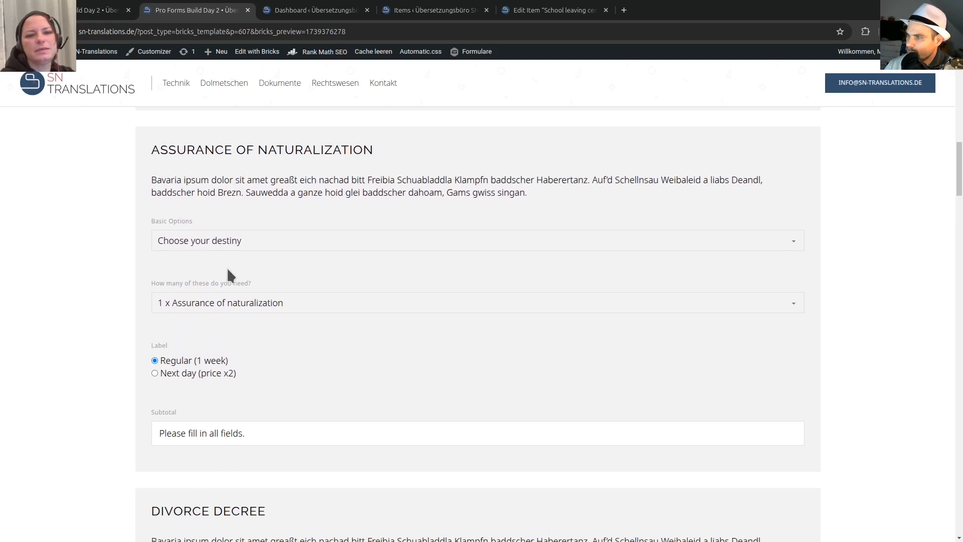
{"action": "left_click", "coordinate": [221, 247]}
{"action": "left_click", "coordinate": [206, 275]}
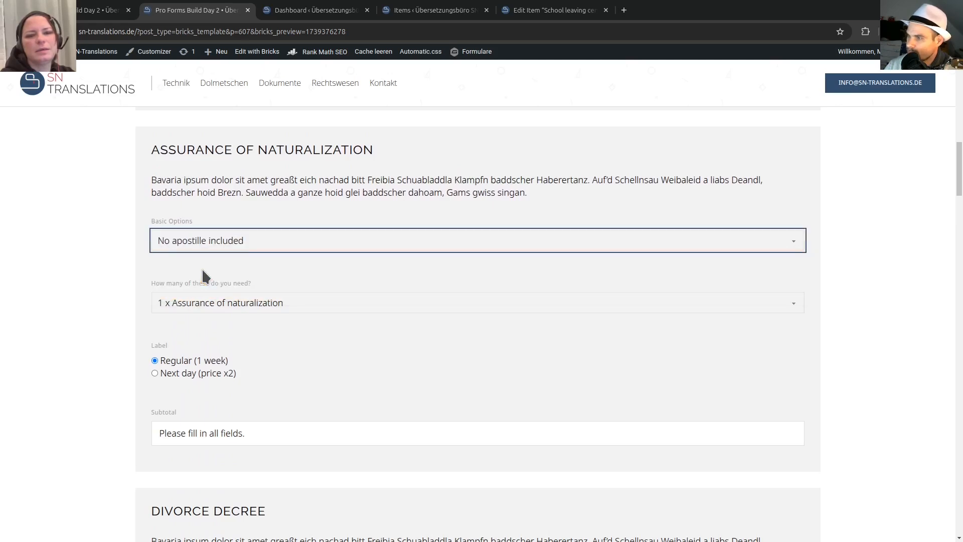
{"action": "scroll", "coordinate": [299, 449], "scroll_direction": "down", "scroll_amount": 8}
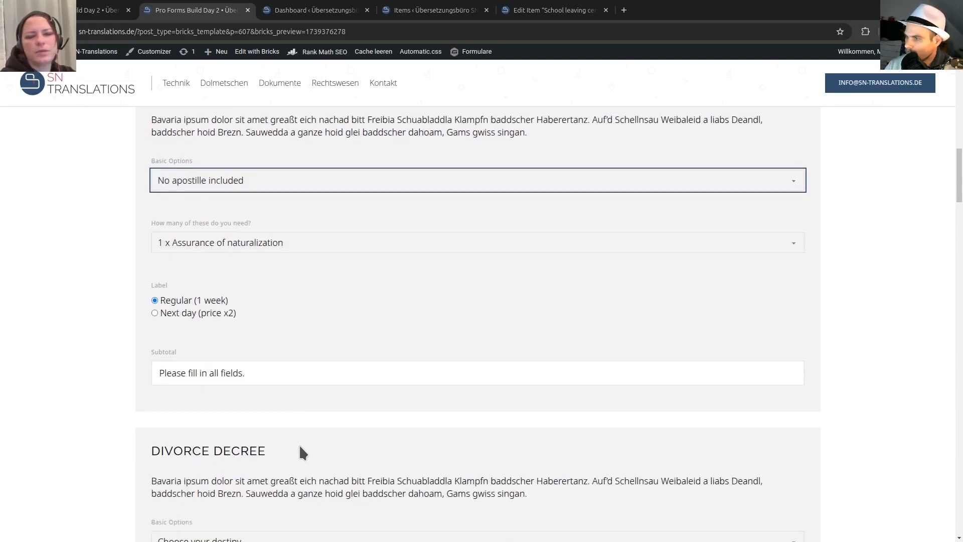
{"action": "scroll", "coordinate": [298, 442], "scroll_direction": "up", "scroll_amount": 6}
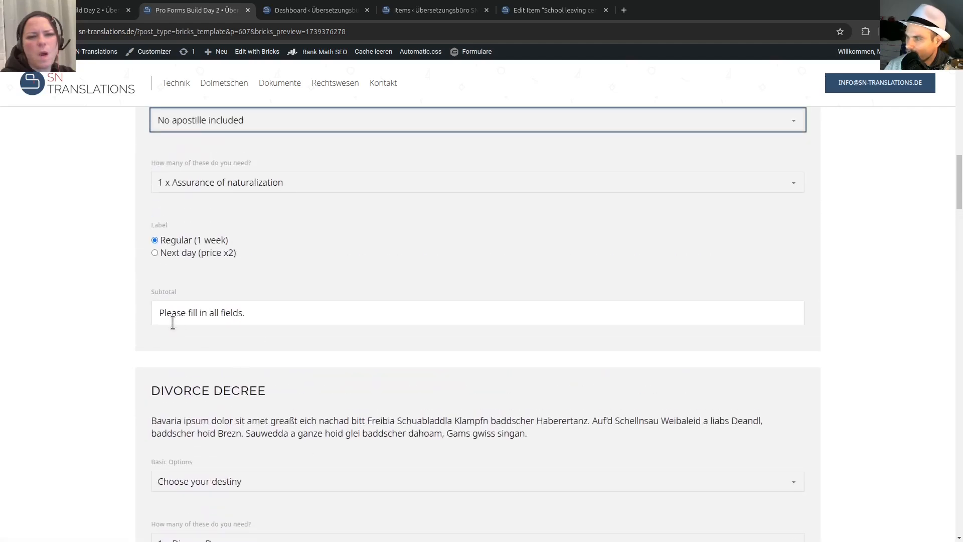
Test the Assurance of Naturalization subtotal with a quantity of 4 and the "Next day (price x2)" urgency.
{"action": "left_click", "coordinate": [257, 312]}
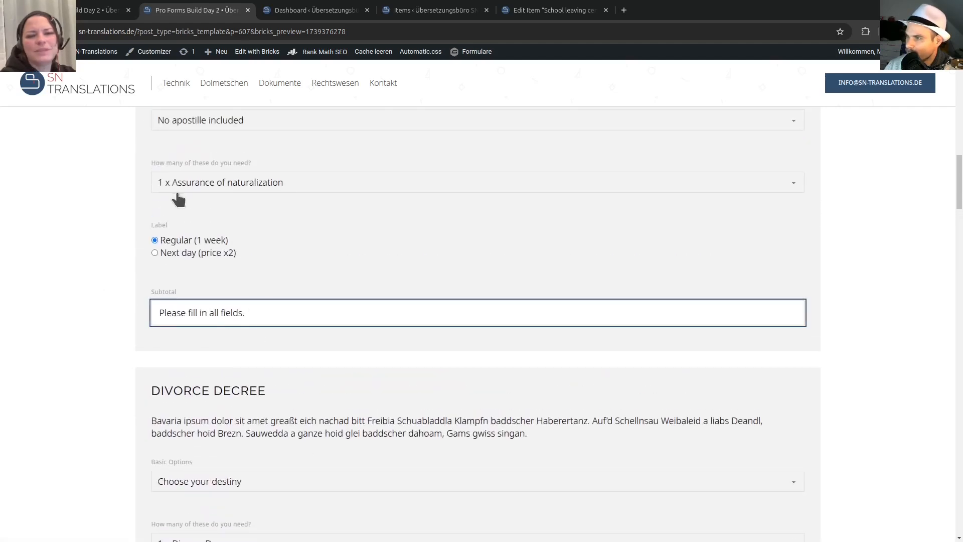
{"action": "left_click", "coordinate": [198, 186]}
{"action": "left_click", "coordinate": [190, 247]}
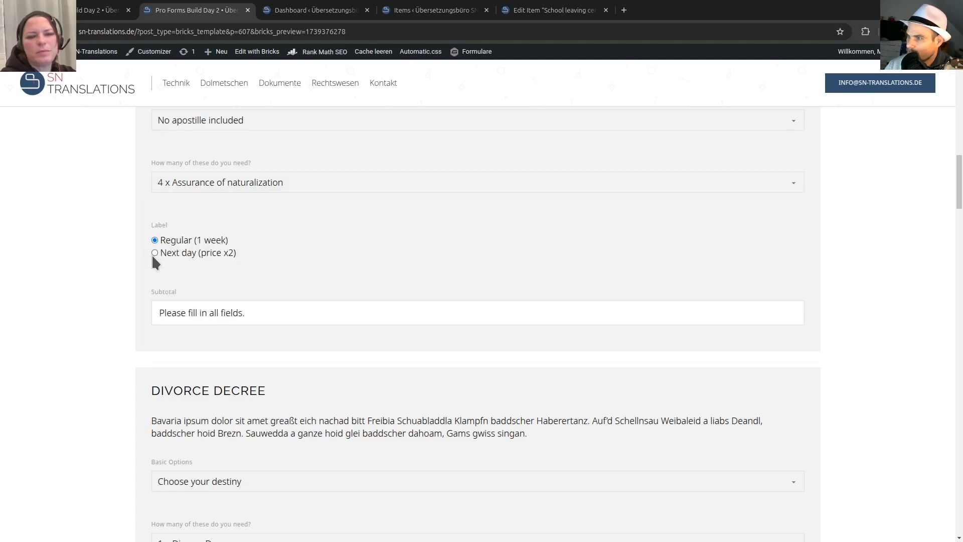
{"action": "left_click", "coordinate": [154, 253]}
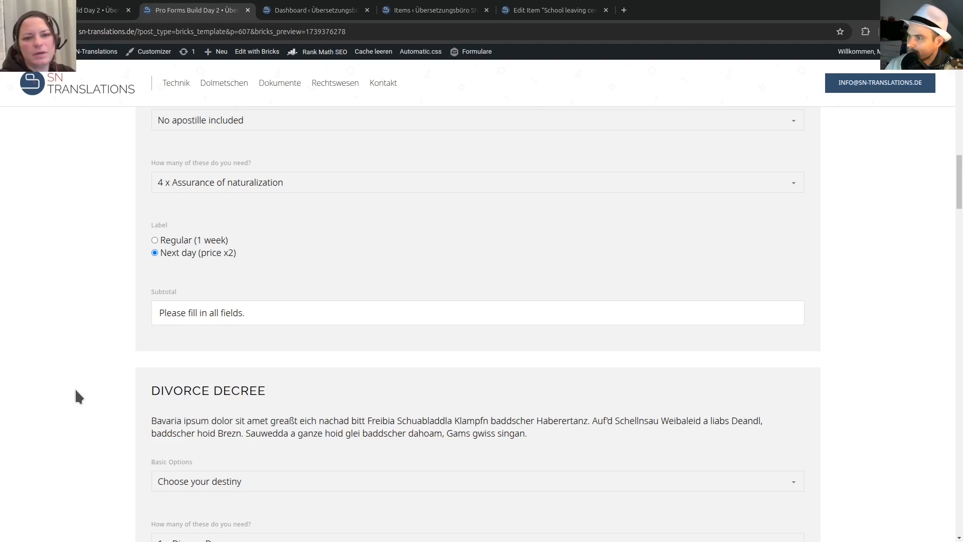
{"action": "scroll", "coordinate": [74, 386], "scroll_direction": "up", "scroll_amount": 4}
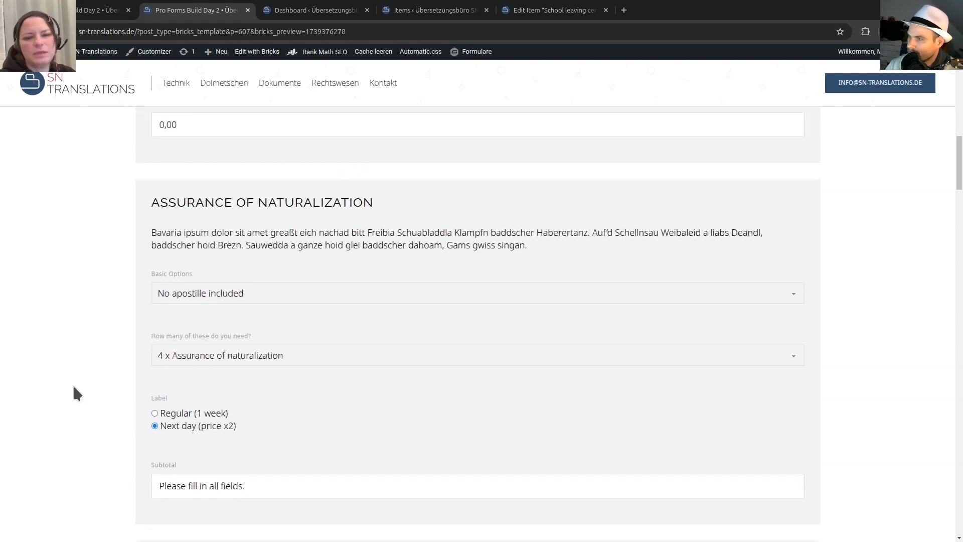
Compare the Subtotal fields of the form items with and without a Special options field in the preview.
{"action": "scroll", "coordinate": [74, 386], "scroll_direction": "down", "scroll_amount": 6}
{"action": "scroll", "coordinate": [74, 387], "scroll_direction": "down", "scroll_amount": 3}
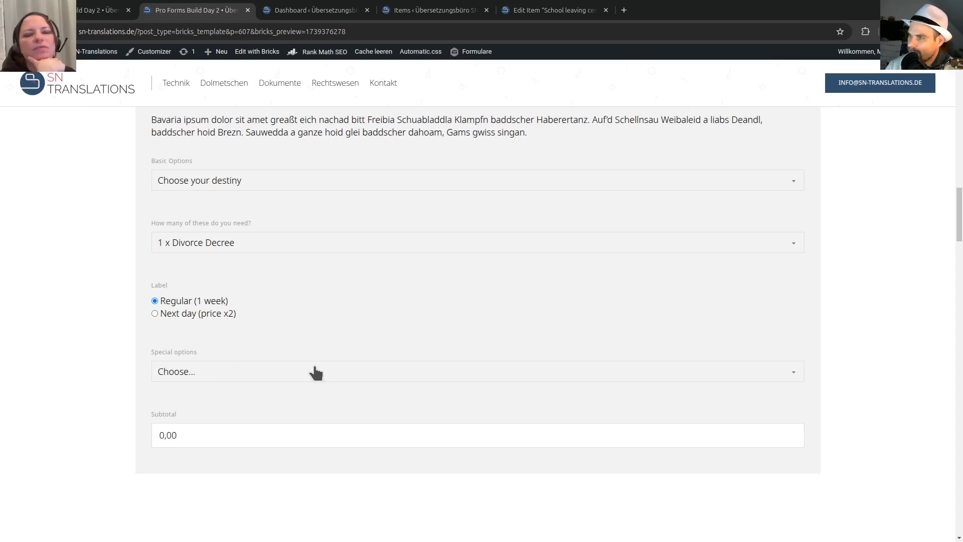
{"action": "scroll", "coordinate": [315, 374], "scroll_direction": "up", "scroll_amount": 2}
{"action": "scroll", "coordinate": [315, 374], "scroll_direction": "up", "scroll_amount": 12}
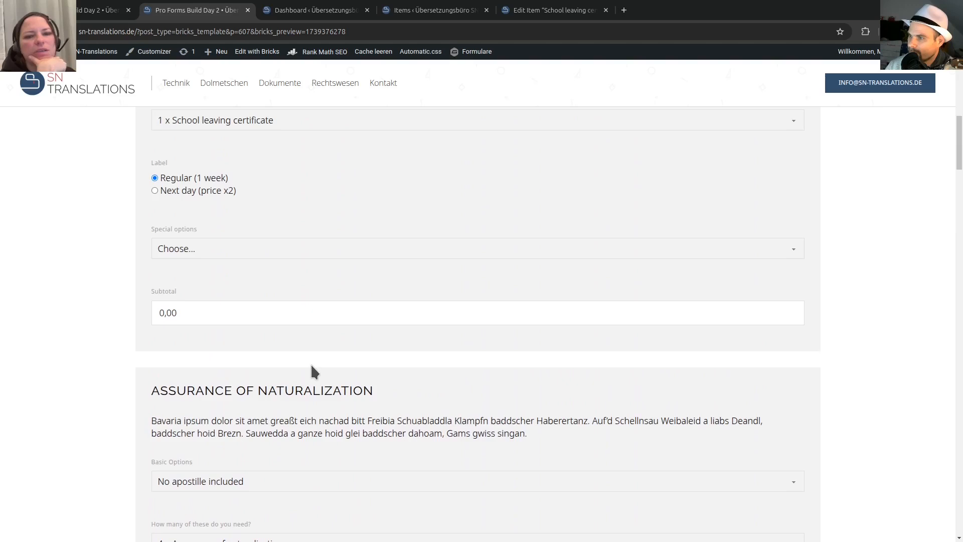
{"action": "scroll", "coordinate": [314, 371], "scroll_direction": "up", "scroll_amount": 4}
{"action": "scroll", "coordinate": [311, 366], "scroll_direction": "up", "scroll_amount": 10}
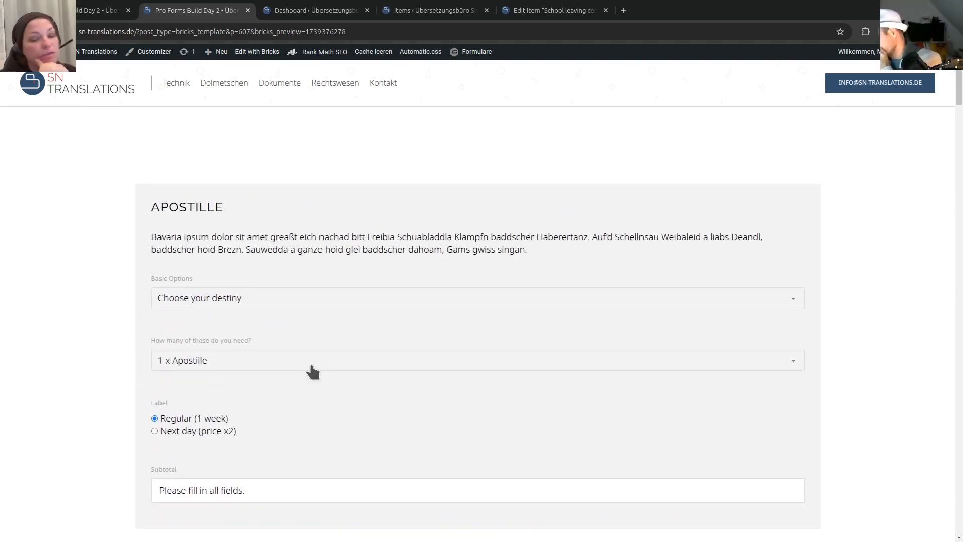
{"action": "scroll", "coordinate": [313, 372], "scroll_direction": "down", "scroll_amount": 4}
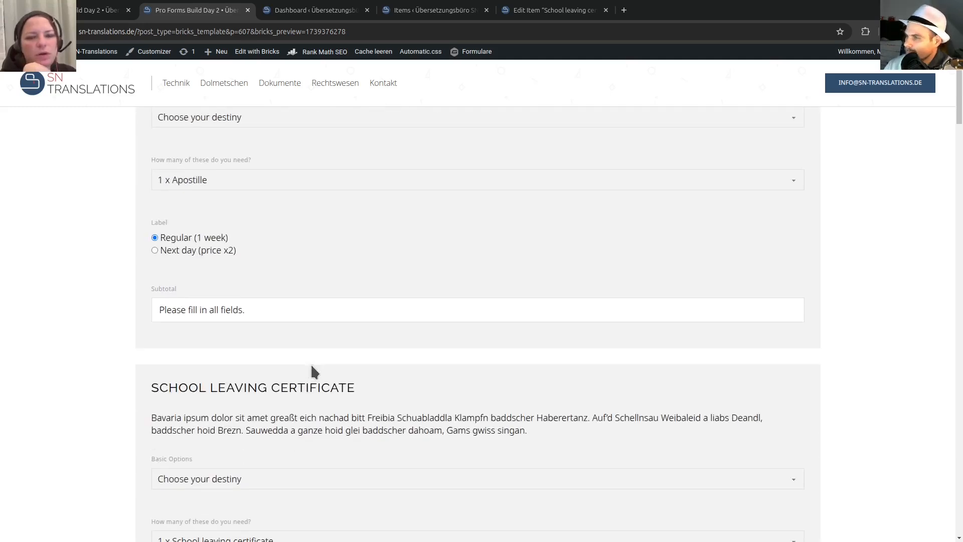
{"action": "scroll", "coordinate": [312, 369], "scroll_direction": "down", "scroll_amount": 4}
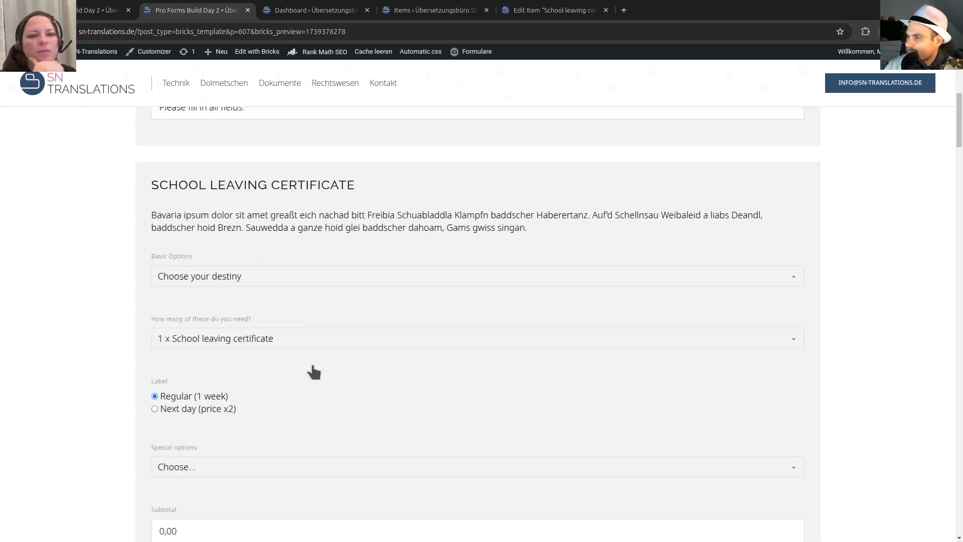
Test the School Leaving Certificate subtotal with "No apostille included", quantity 2, "Next day (price x2)" and the "Includes attachment" special option.
{"action": "scroll", "coordinate": [313, 371], "scroll_direction": "down", "scroll_amount": 1}
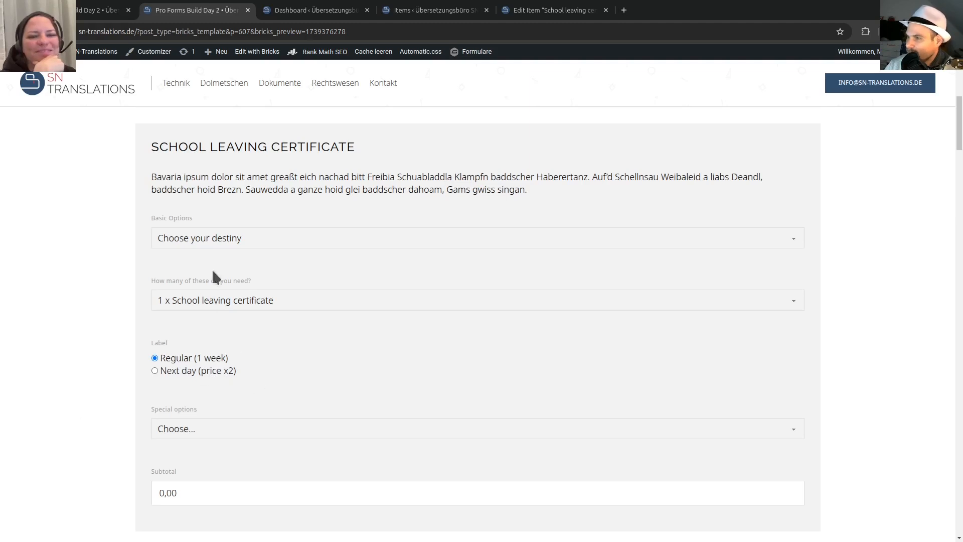
{"action": "left_click", "coordinate": [207, 235]}
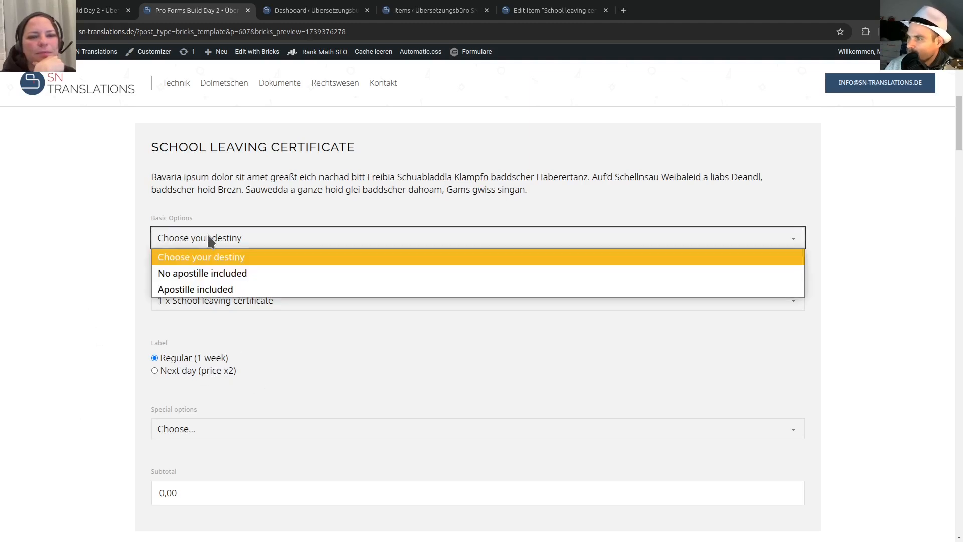
{"action": "left_click", "coordinate": [199, 275]}
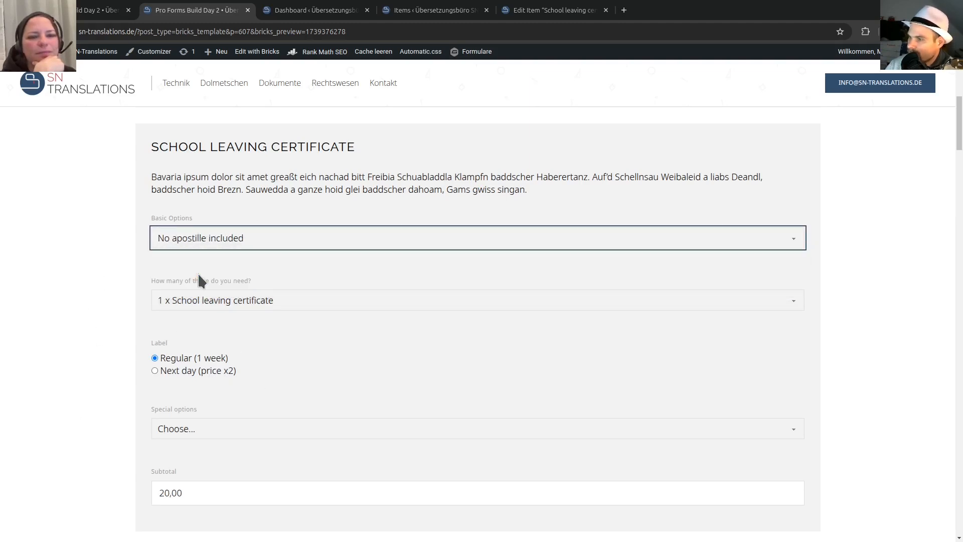
{"action": "left_click", "coordinate": [190, 301]}
{"action": "left_click", "coordinate": [185, 337]}
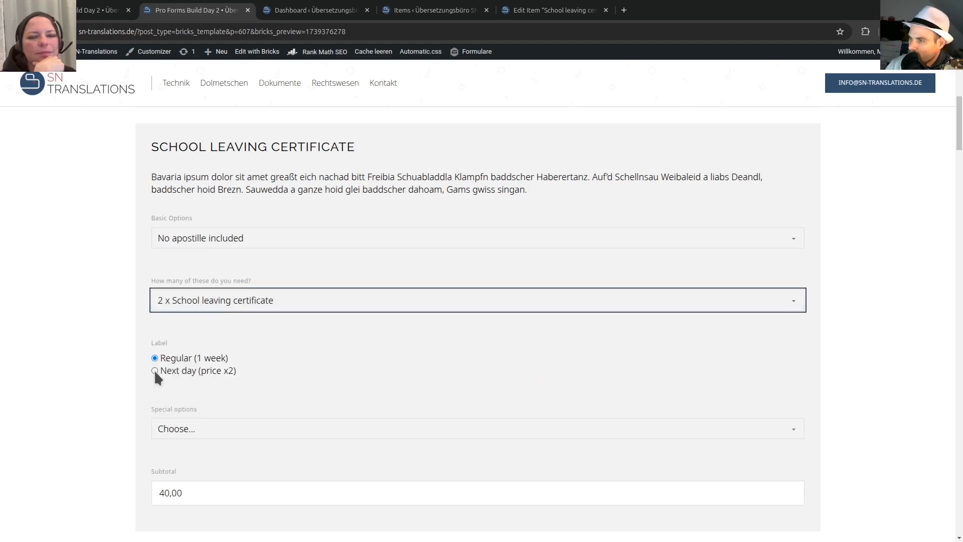
{"action": "left_click", "coordinate": [154, 370]}
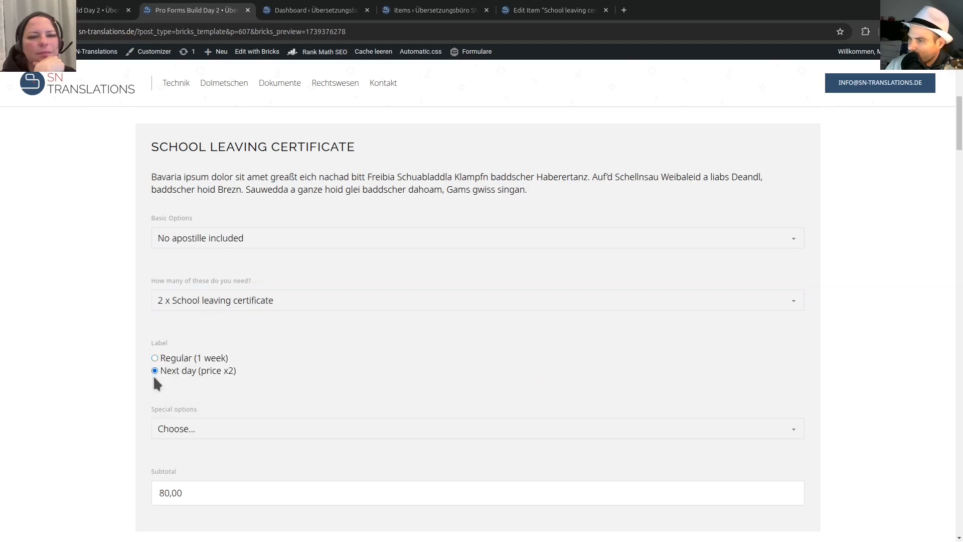
{"action": "left_click", "coordinate": [199, 427]}
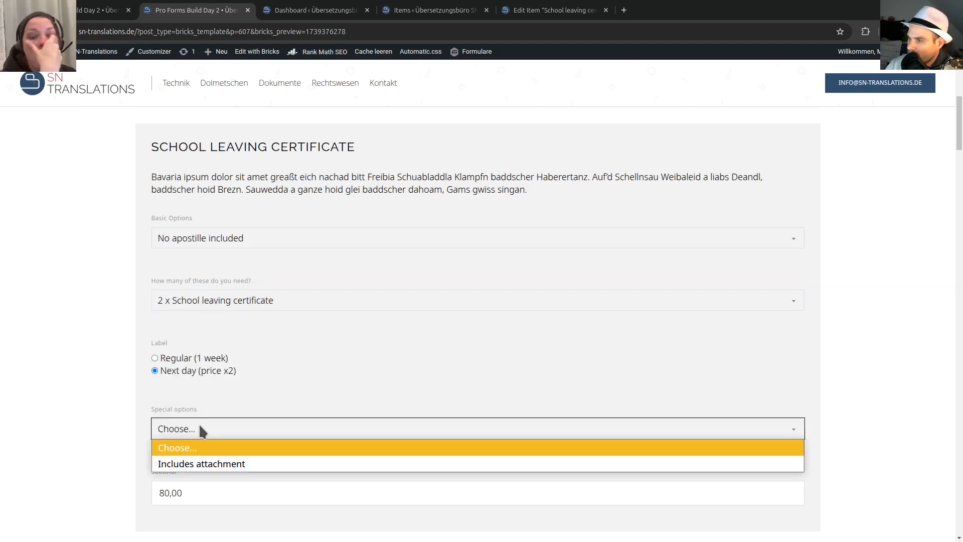
{"action": "left_click", "coordinate": [212, 464]}
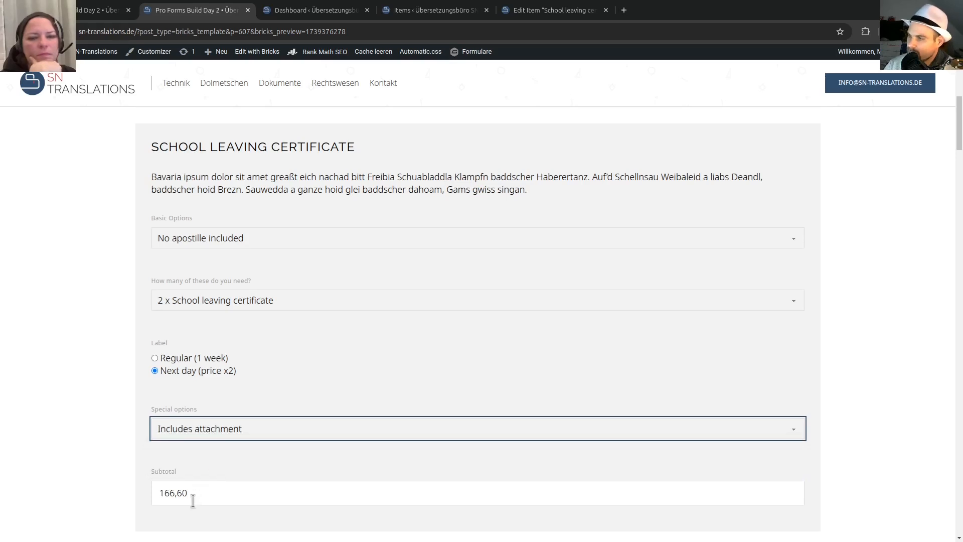
Test the Divorce Decree subtotal with "No apostille included" as basic option, first with quantity 2 and again with quantity 1.
{"action": "scroll", "coordinate": [144, 312], "scroll_direction": "down", "scroll_amount": 14}
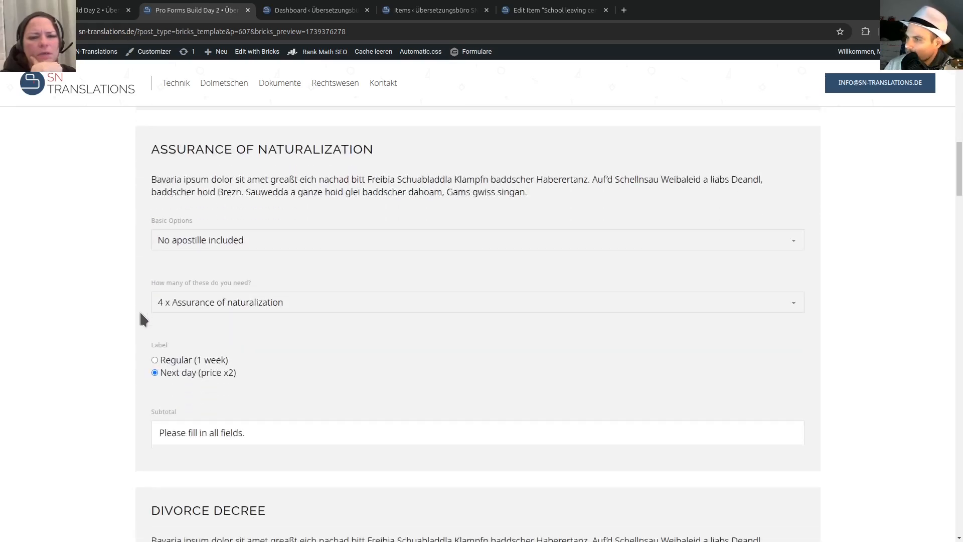
{"action": "scroll", "coordinate": [190, 329], "scroll_direction": "up", "scroll_amount": 2}
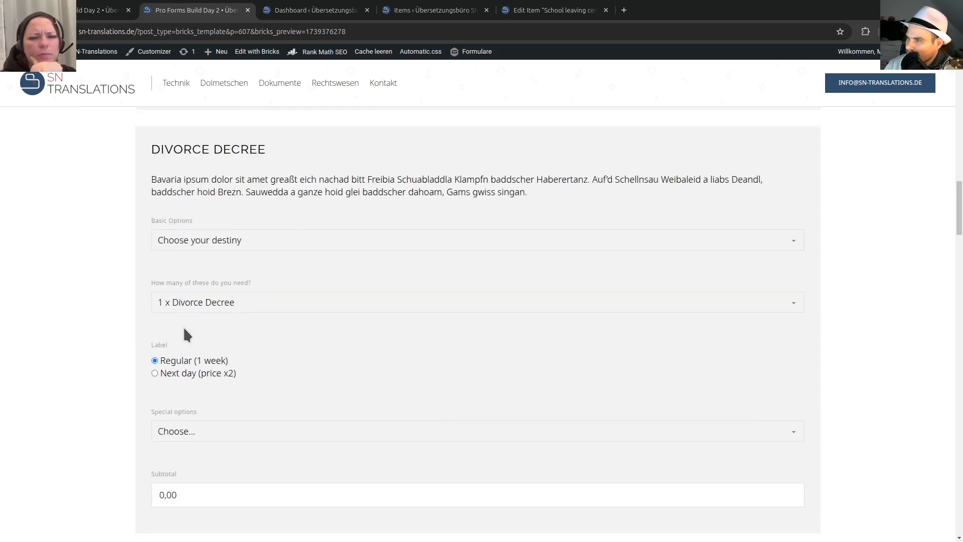
{"action": "left_click", "coordinate": [211, 243]}
{"action": "left_click", "coordinate": [204, 274]}
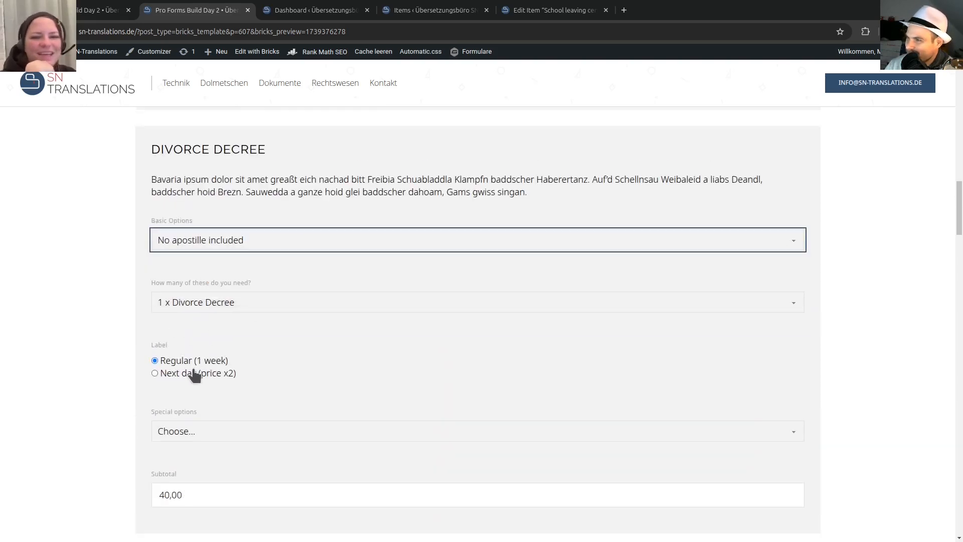
{"action": "left_click", "coordinate": [194, 305]}
{"action": "left_click", "coordinate": [192, 338]}
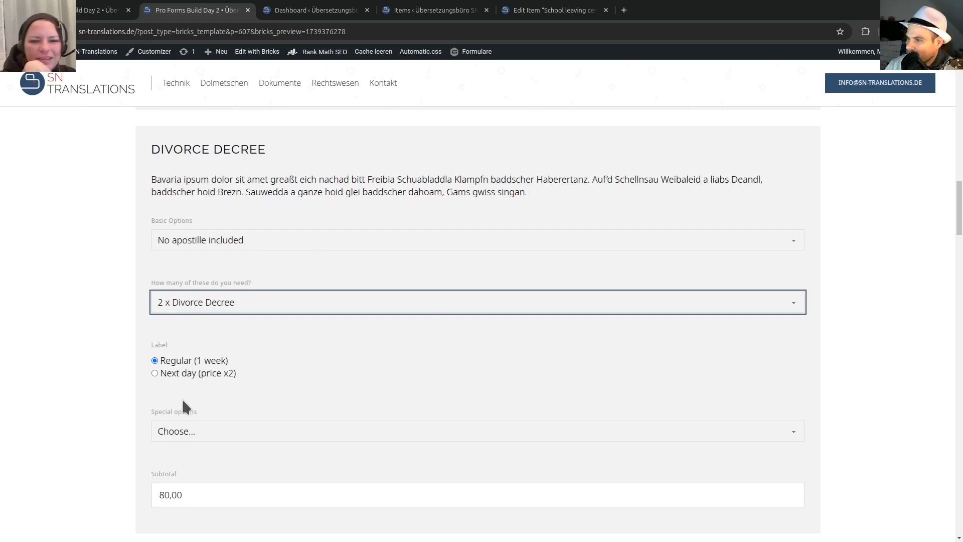
{"action": "left_click", "coordinate": [181, 307]}
{"action": "left_click", "coordinate": [204, 324]}
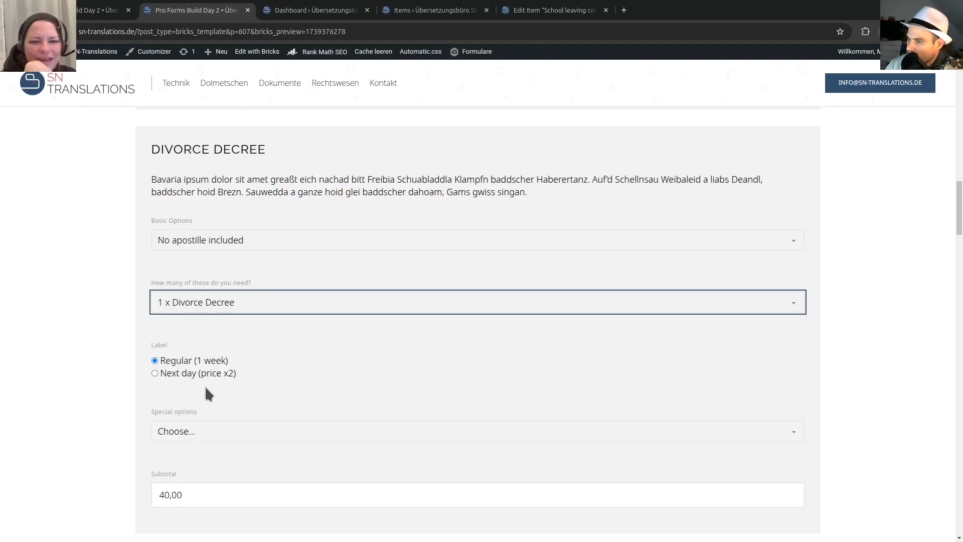
Test the Divorce Decree subtotal with the "2 pages" special option, a quantity of 2 and the "Next day (price x2)" urgency.
{"action": "left_click", "coordinate": [184, 438]}
{"action": "left_click", "coordinate": [182, 465]}
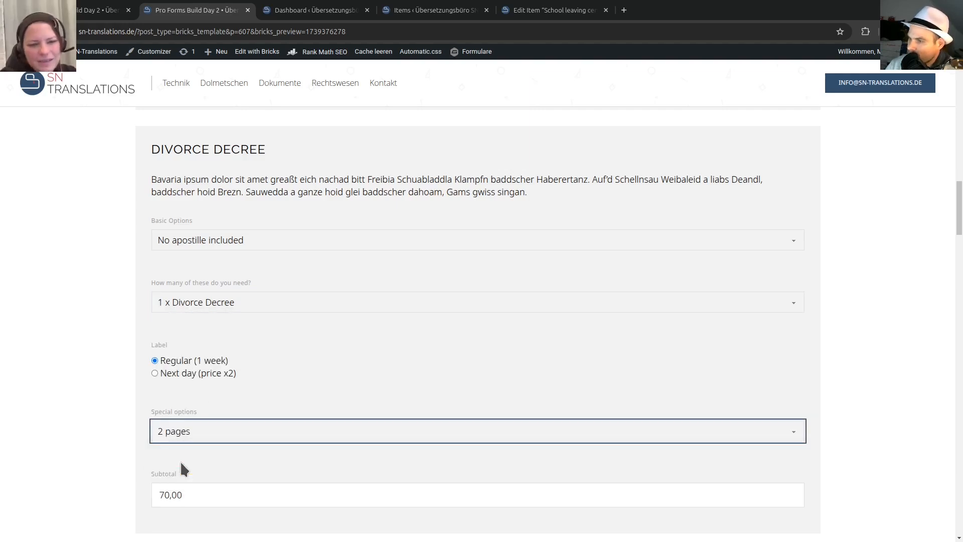
{"action": "left_click", "coordinate": [192, 302]}
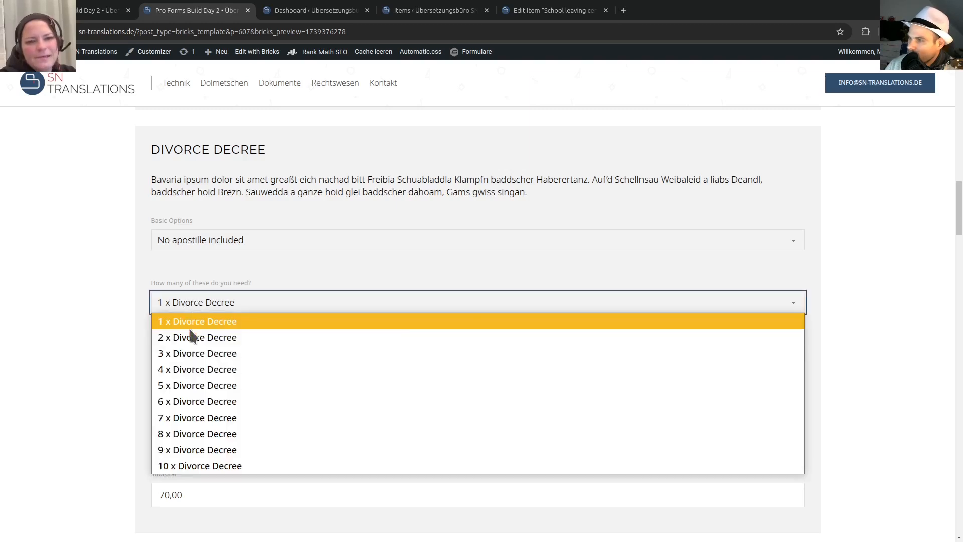
{"action": "left_click", "coordinate": [191, 339]}
{"action": "left_click", "coordinate": [155, 374]}
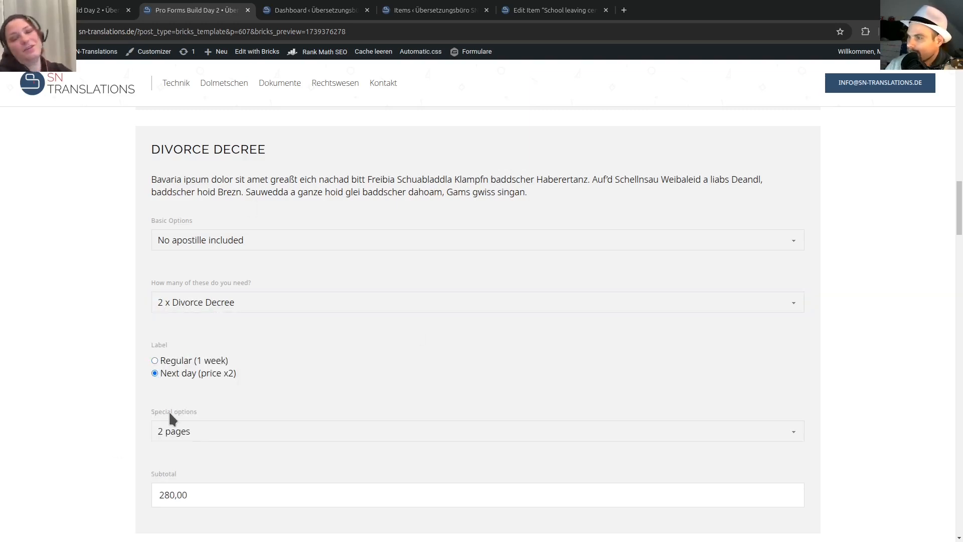
Review the remaining subtotals in the preview, inspect the display condition of the Spec Options element in the builder, and save the template.
{"action": "scroll", "coordinate": [476, 389], "scroll_direction": "down", "scroll_amount": 4}
{"action": "scroll", "coordinate": [628, 294], "scroll_direction": "up", "scroll_amount": 20}
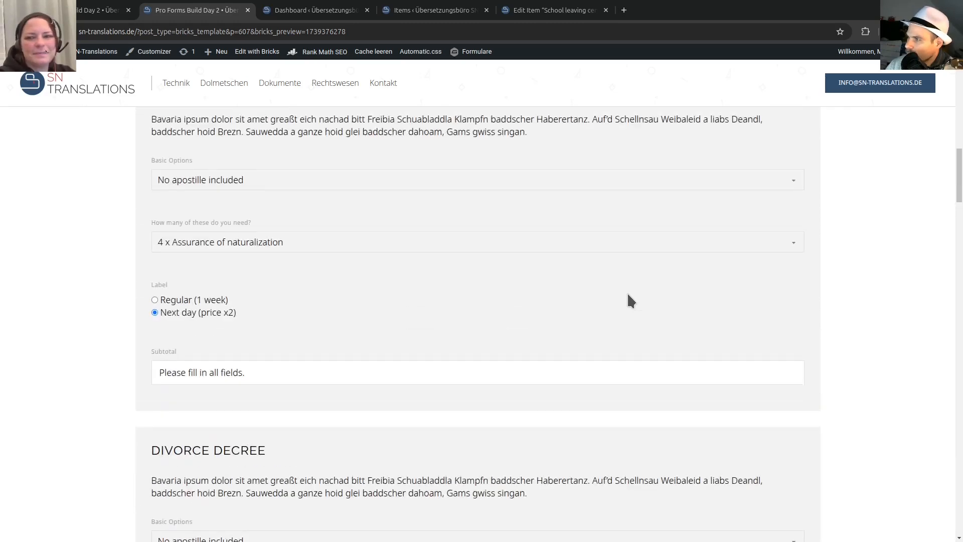
{"action": "scroll", "coordinate": [628, 295], "scroll_direction": "up", "scroll_amount": 2}
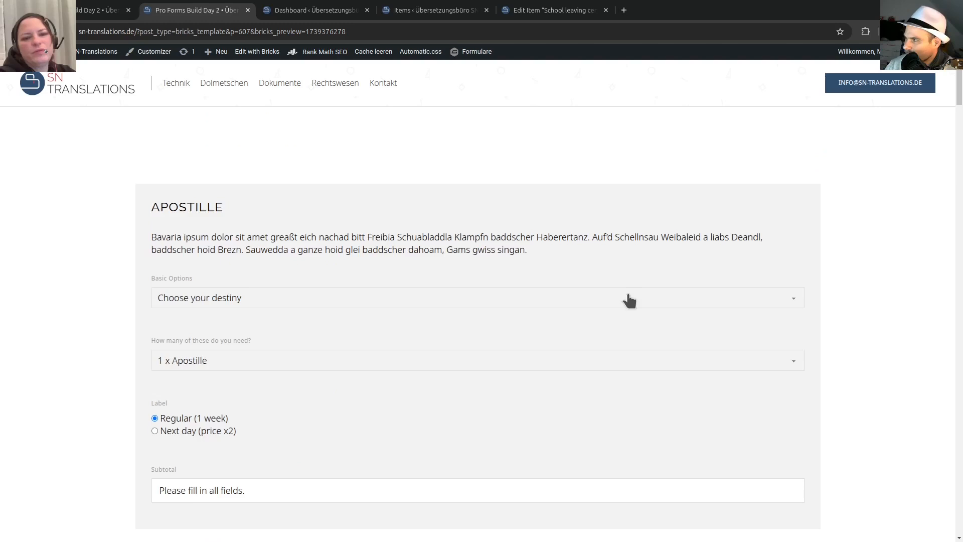
{"action": "scroll", "coordinate": [574, 316], "scroll_direction": "down", "scroll_amount": 6}
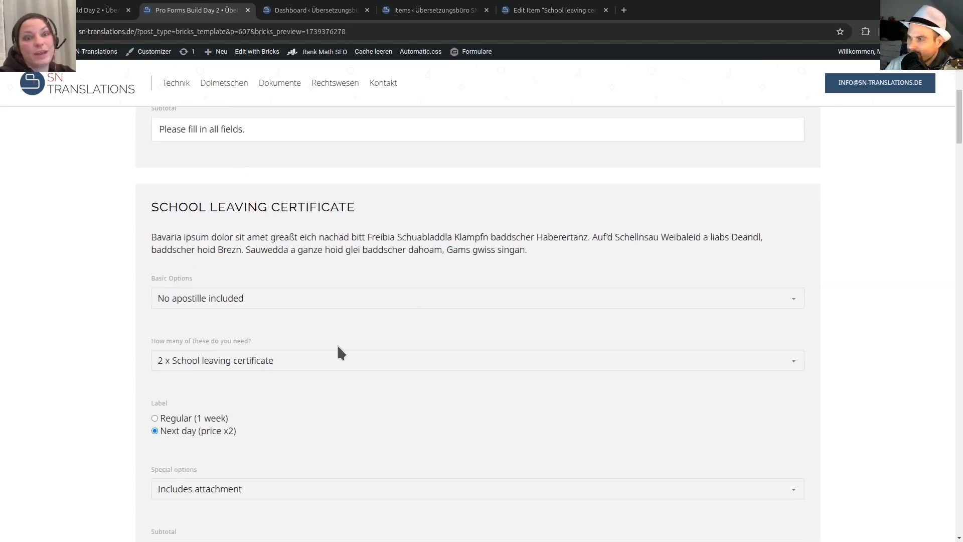
{"action": "scroll", "coordinate": [278, 353], "scroll_direction": "down", "scroll_amount": 5}
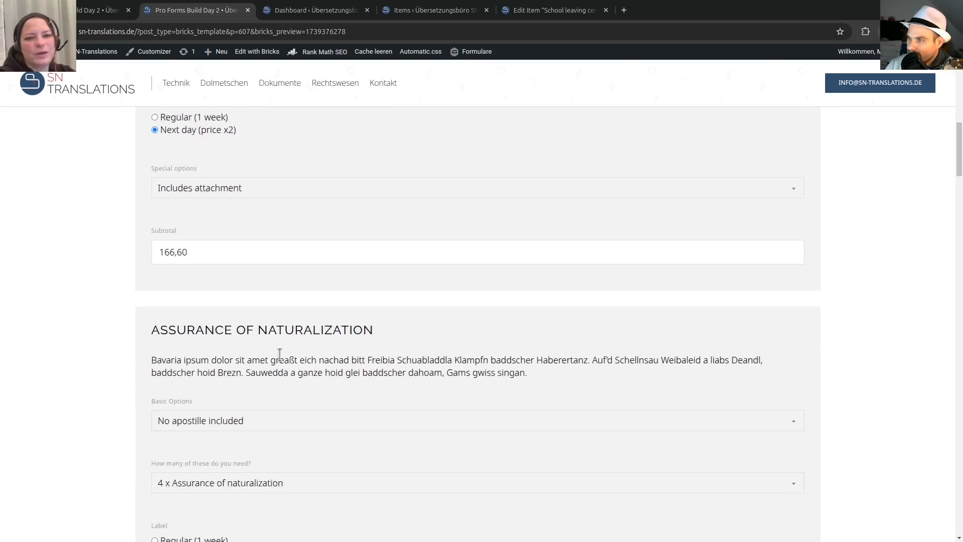
{"action": "left_click", "coordinate": [111, 10]}
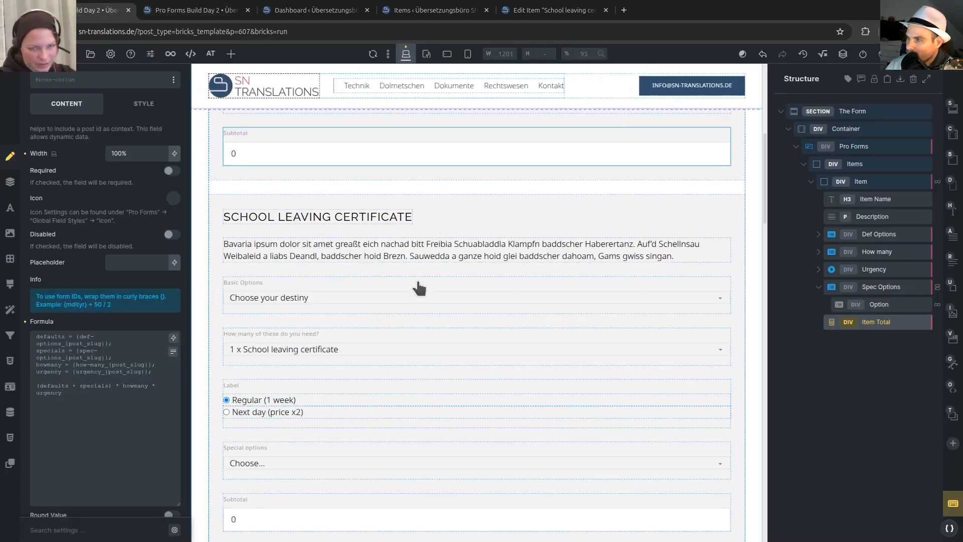
{"action": "left_click", "coordinate": [882, 286]}
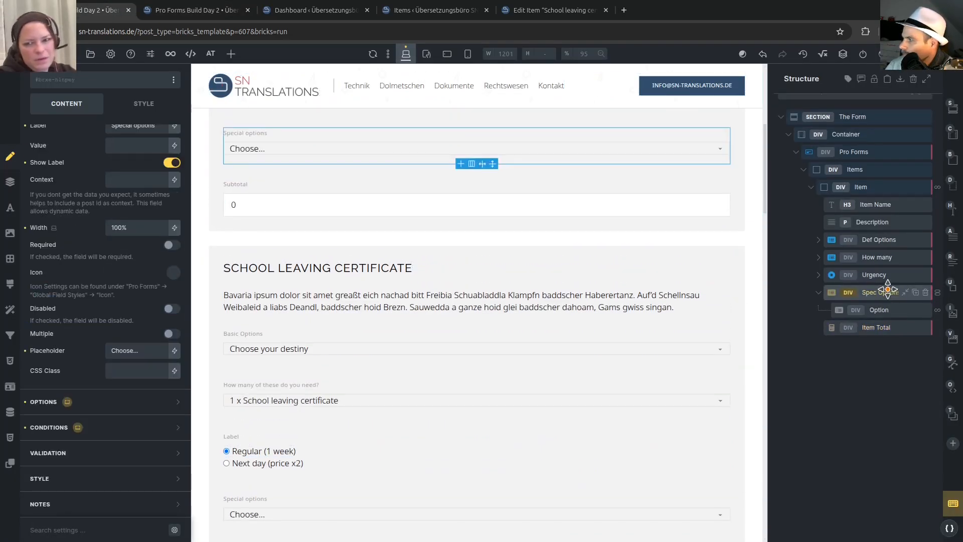
{"action": "scroll", "coordinate": [70, 254], "scroll_direction": "up", "scroll_amount": 5}
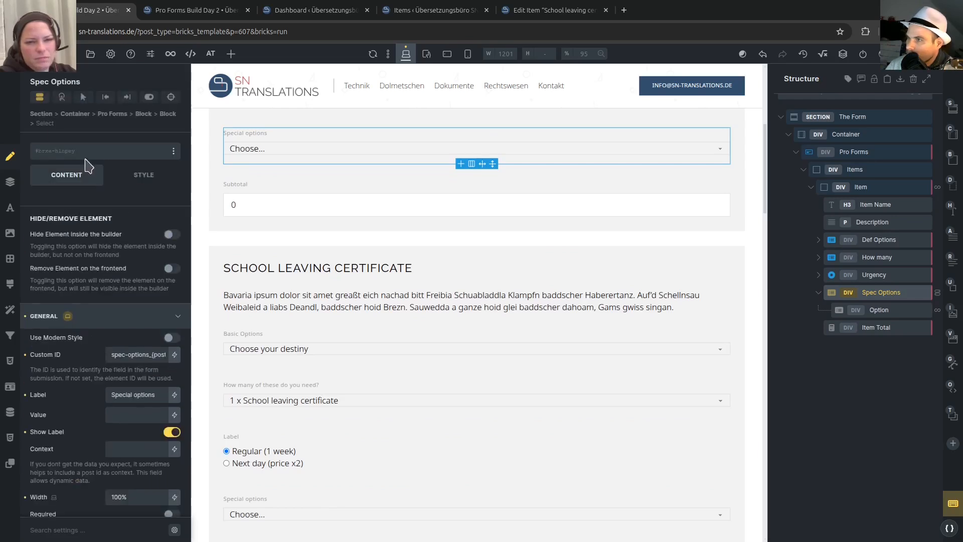
{"action": "left_click", "coordinate": [40, 98]}
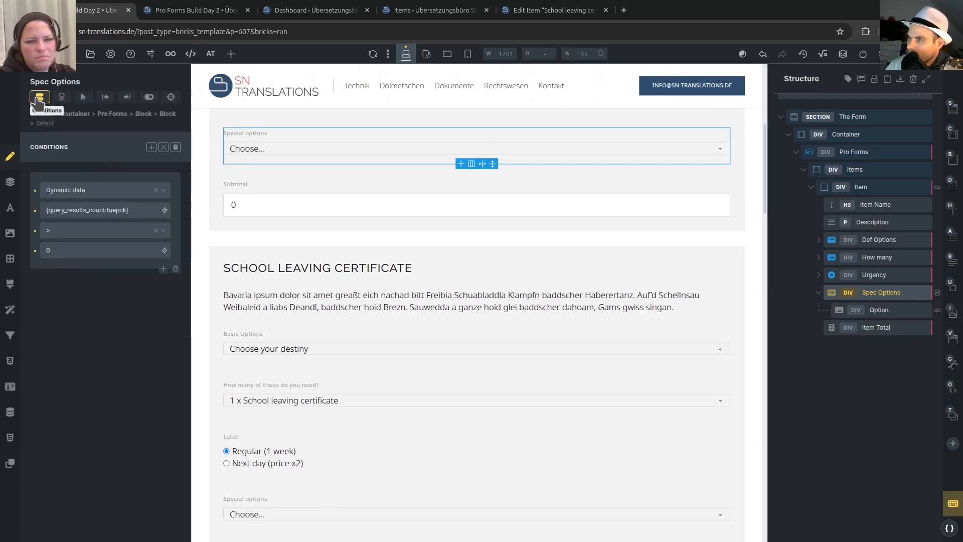
{"action": "left_click", "coordinate": [164, 148]}
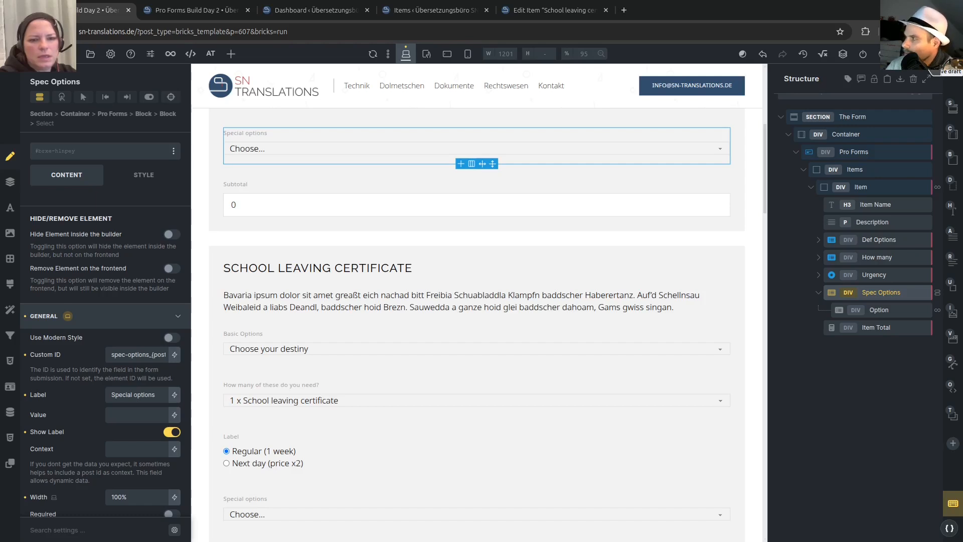
{"action": "left_click", "coordinate": [948, 54]}
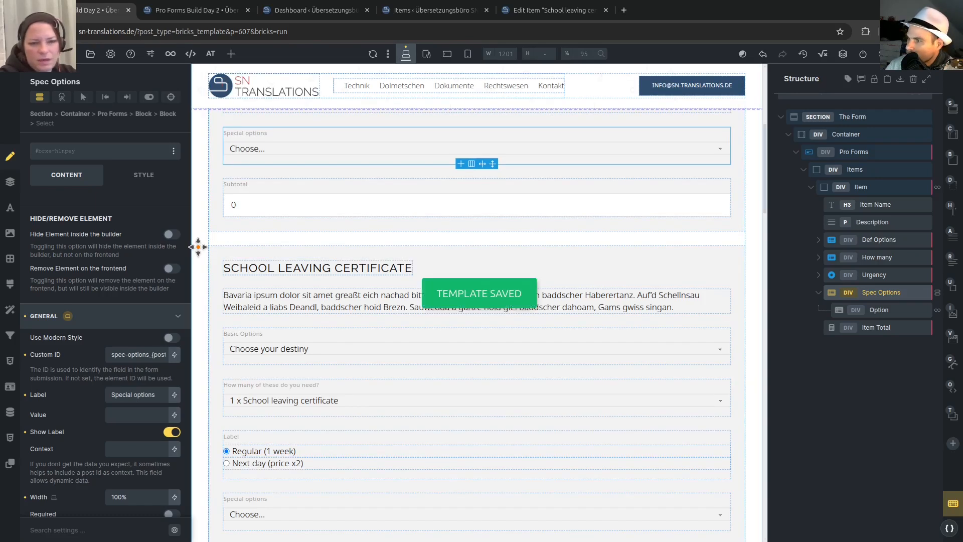
Apply the Automatic.css two-column grid class to the Items block in the builder.
{"action": "left_click", "coordinate": [193, 11]}
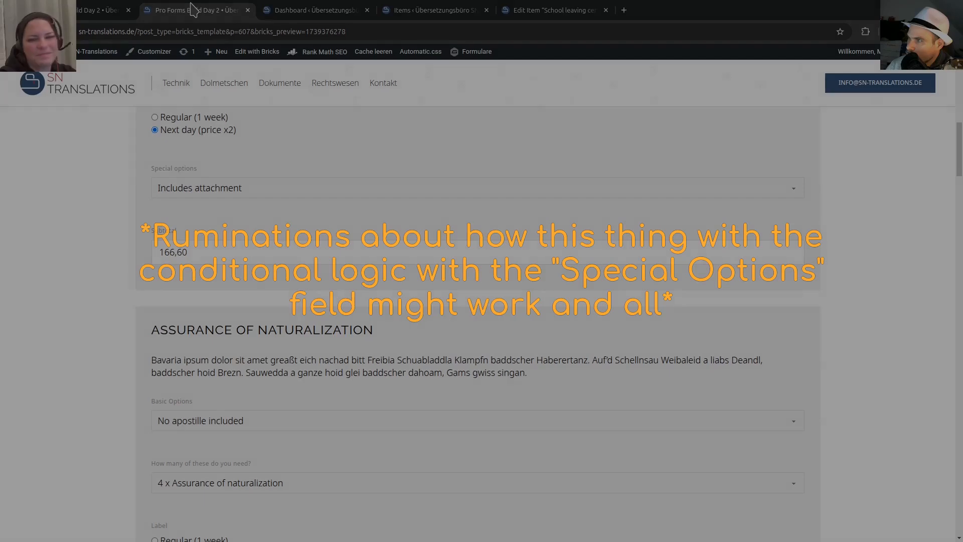
{"action": "scroll", "coordinate": [406, 318], "scroll_direction": "up", "scroll_amount": 10}
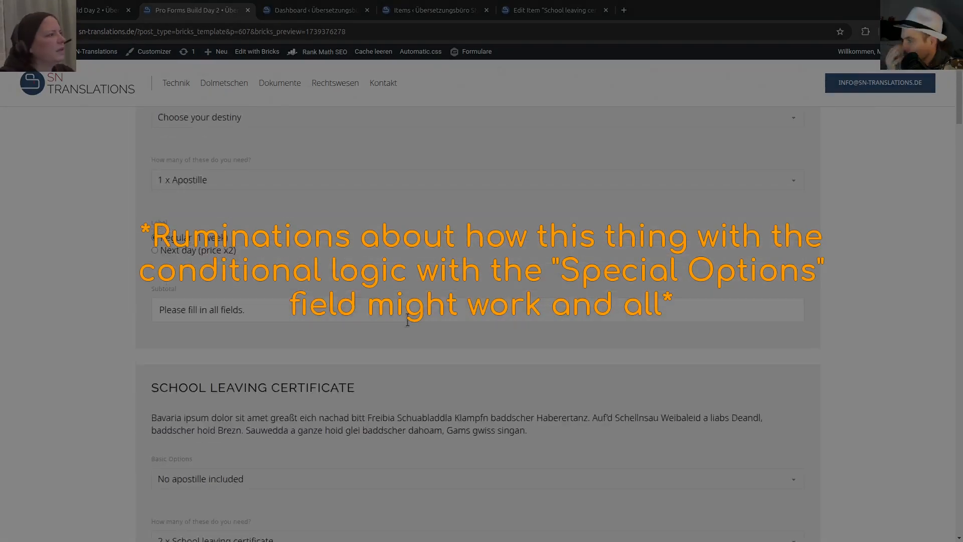
{"action": "left_click", "coordinate": [101, 10]}
{"action": "left_click", "coordinate": [860, 208]}
{"action": "left_click", "coordinate": [820, 195]}
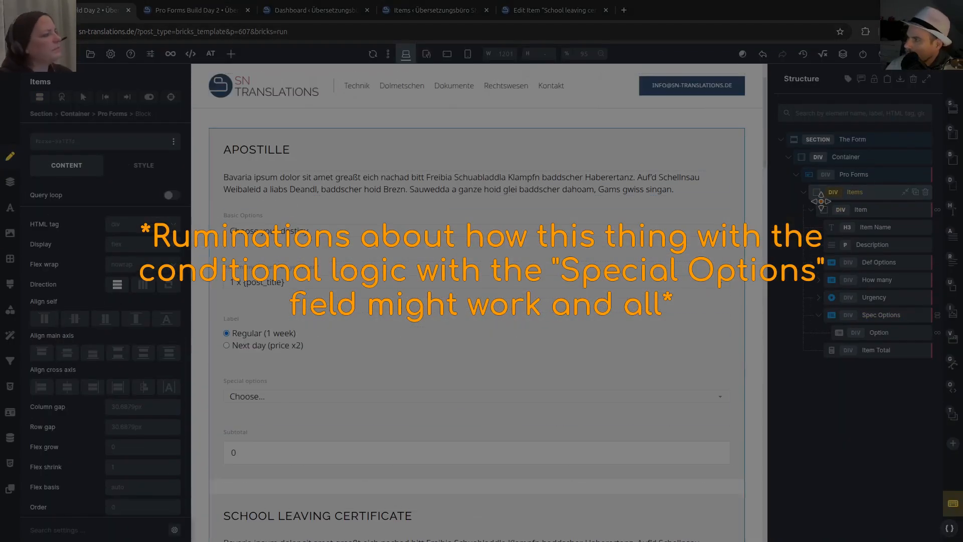
{"action": "right_click", "coordinate": [57, 146]}
{"action": "type", "text": "grid"}
{"action": "left_click", "coordinate": [102, 234]}
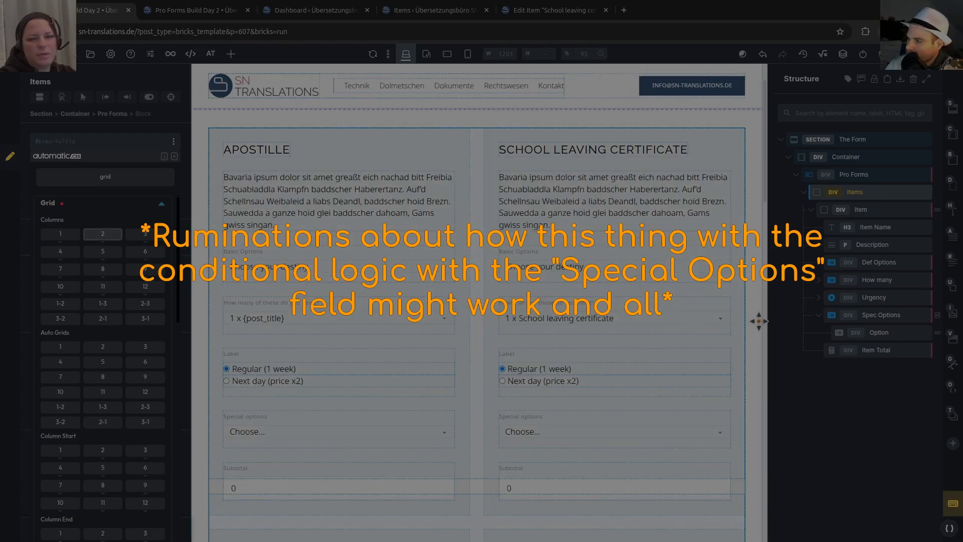
{"action": "left_click", "coordinate": [39, 144]}
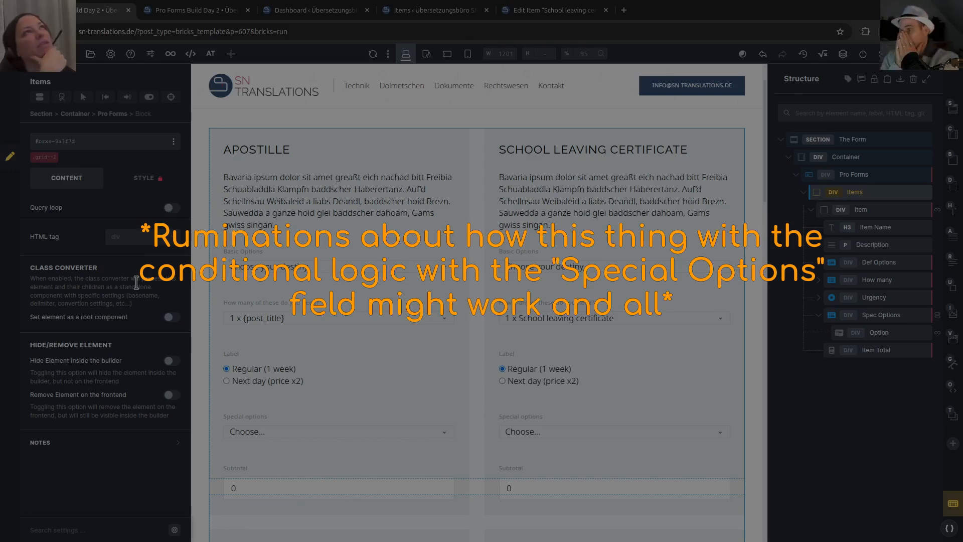
Review the specials, urgency and howmany terms in the Item Total element's enlarged subtotal formula, and save the template.
{"action": "left_click", "coordinate": [879, 351]}
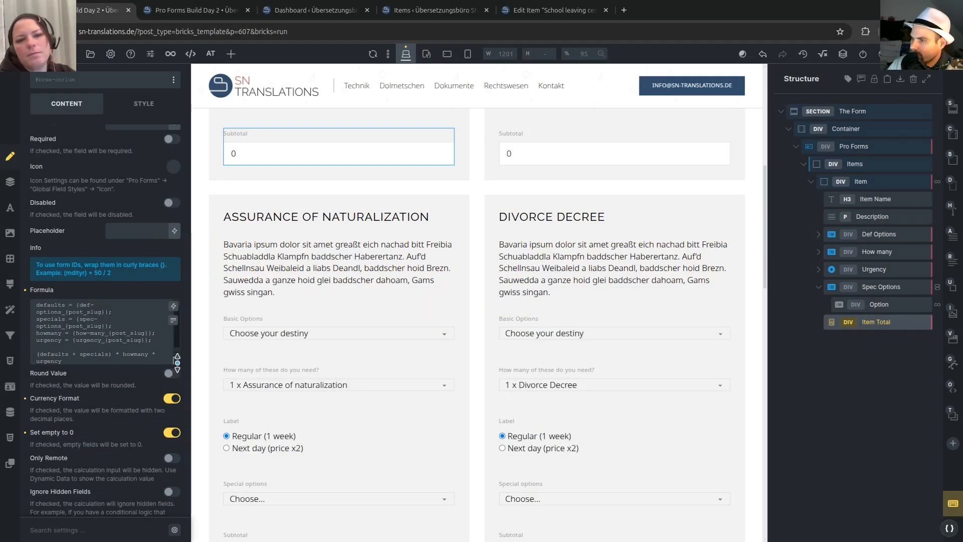
{"action": "left_click_drag", "start_coordinate": [177, 377], "coordinate": [178, 478]}
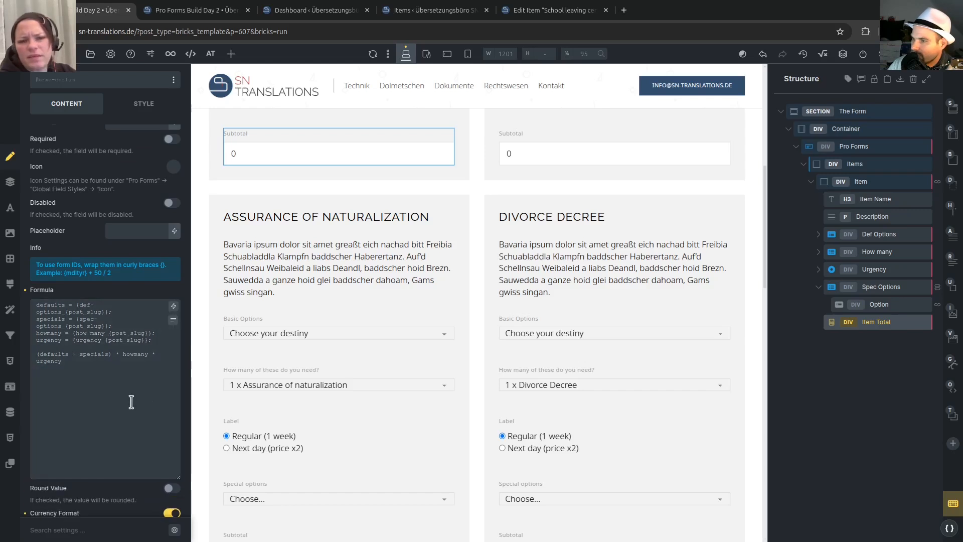
{"action": "double_click", "coordinate": [93, 354]}
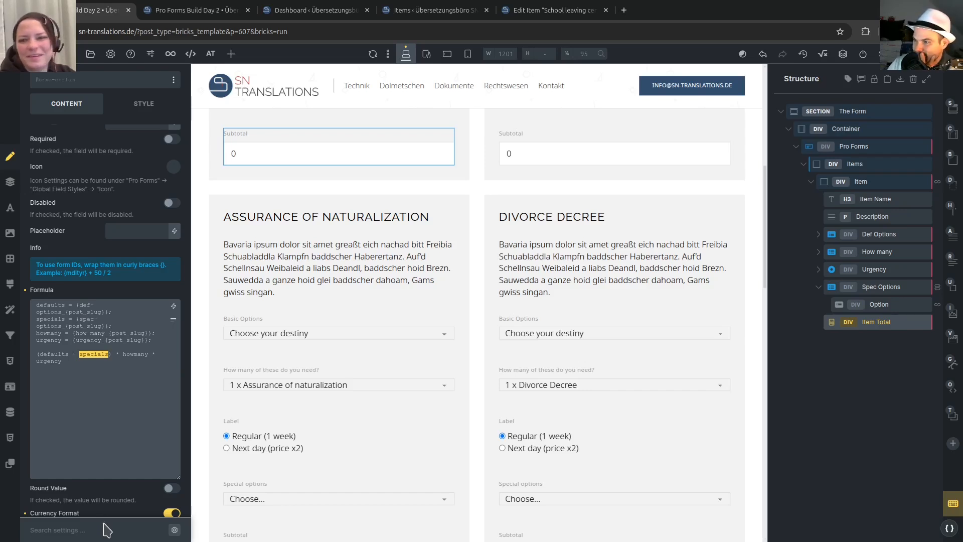
{"action": "left_click", "coordinate": [140, 358]}
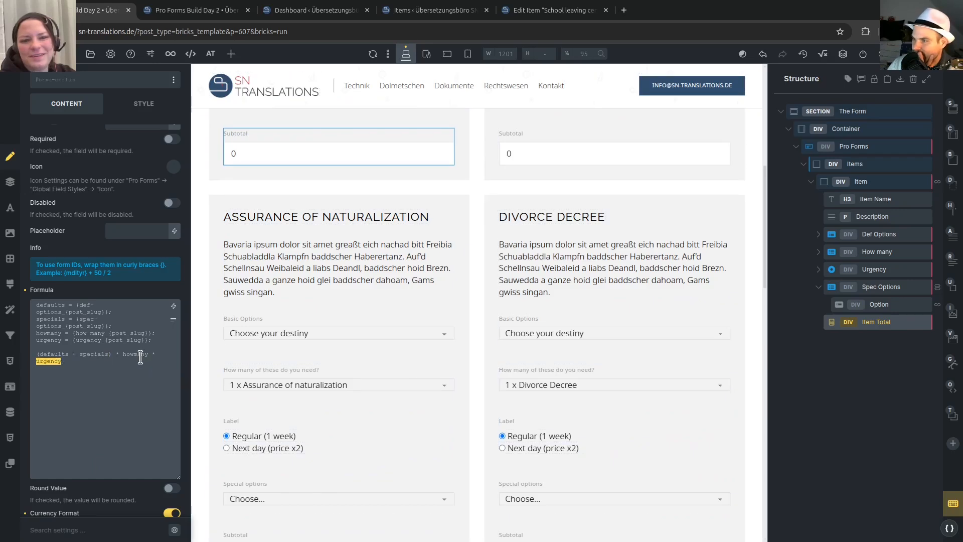
{"action": "left_click", "coordinate": [140, 355]}
{"action": "double_click", "coordinate": [134, 356]}
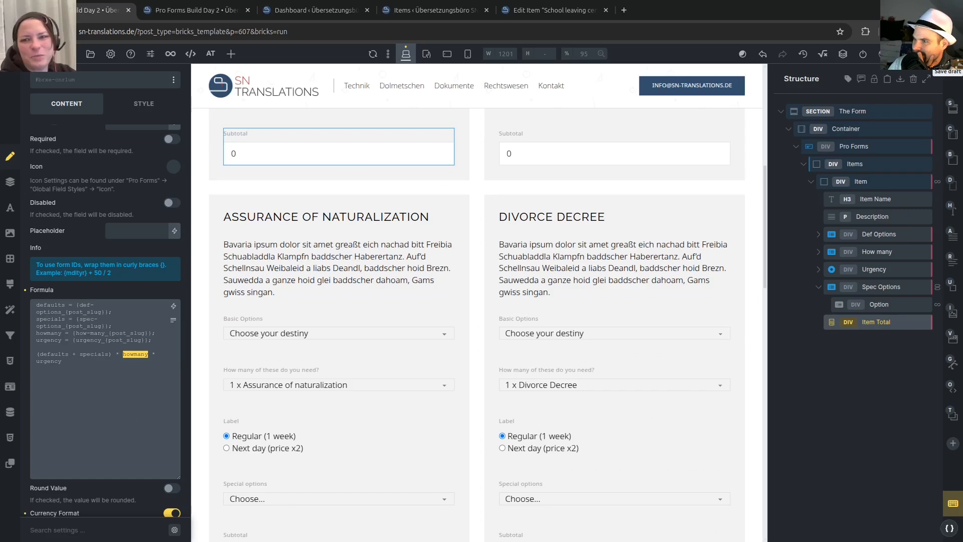
{"action": "left_click", "coordinate": [947, 54]}
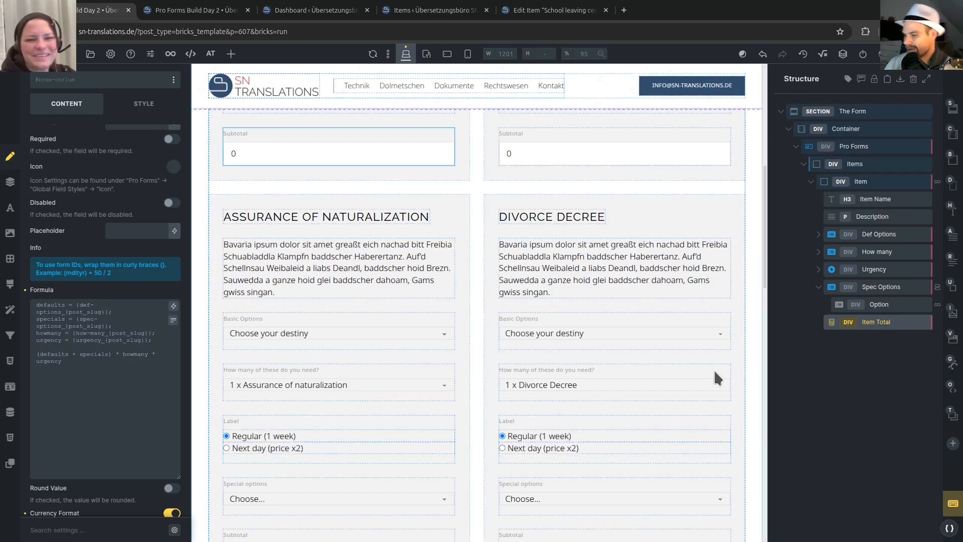